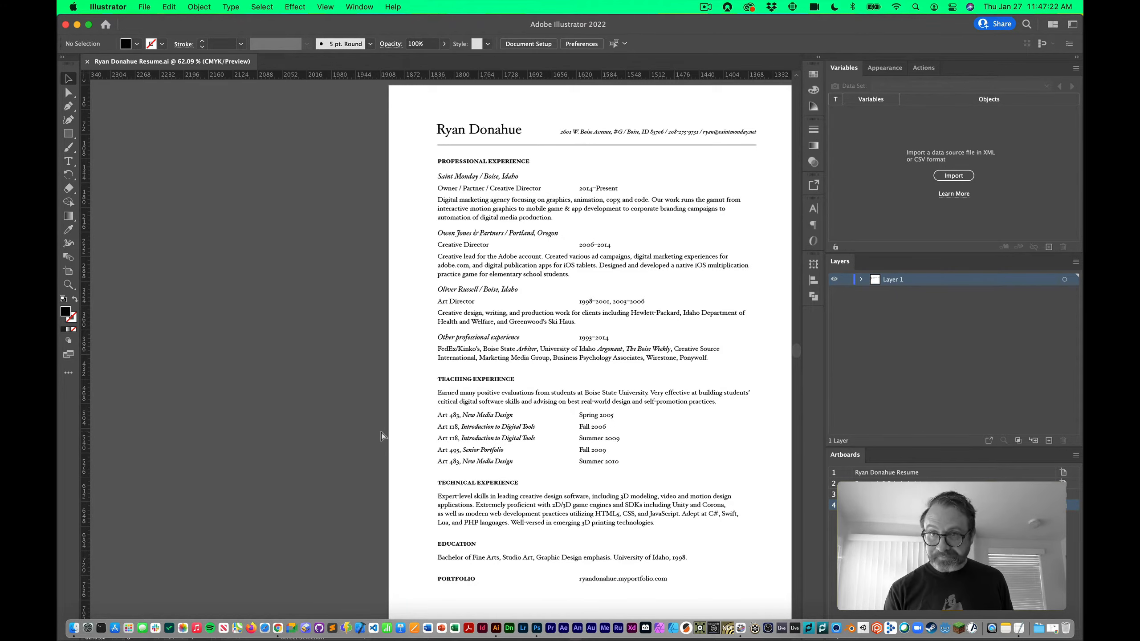
Open the New Document dialog with Cmd+N
key(cmd+n)
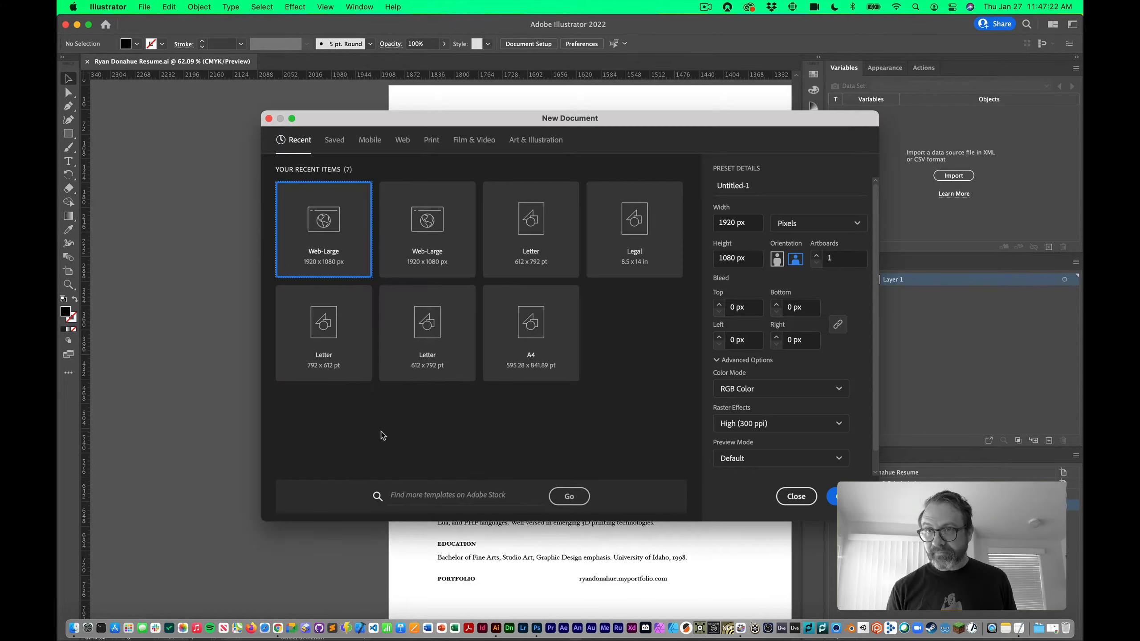
Create an 11 × 8.5 in landscape Letter document in inches and CMYK, fitted in the window
click(523, 247)
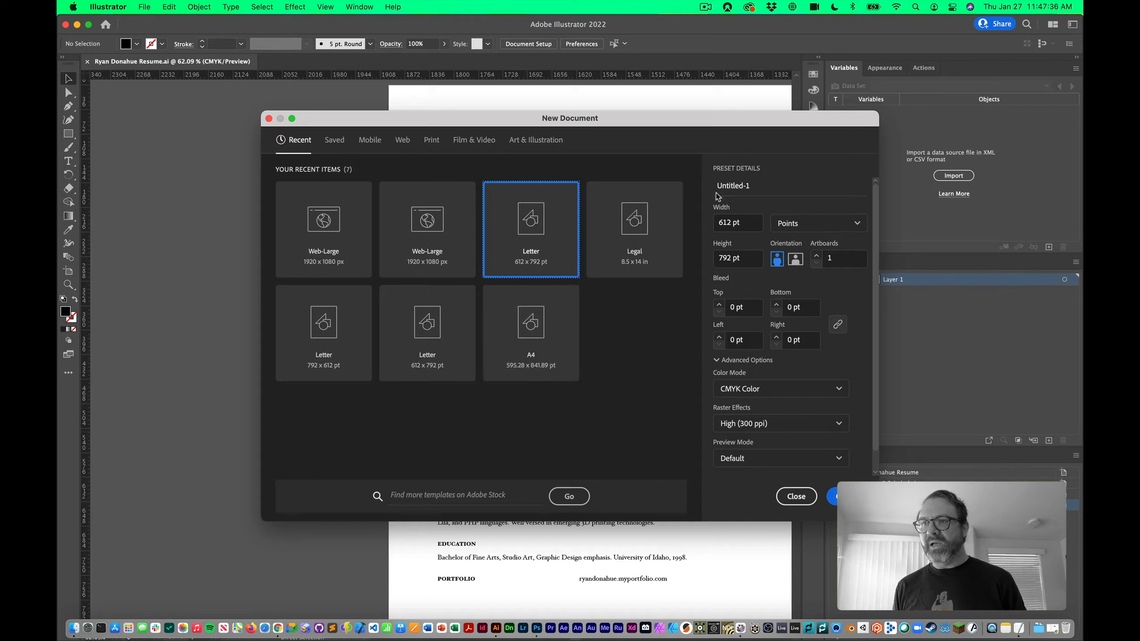
click(796, 261)
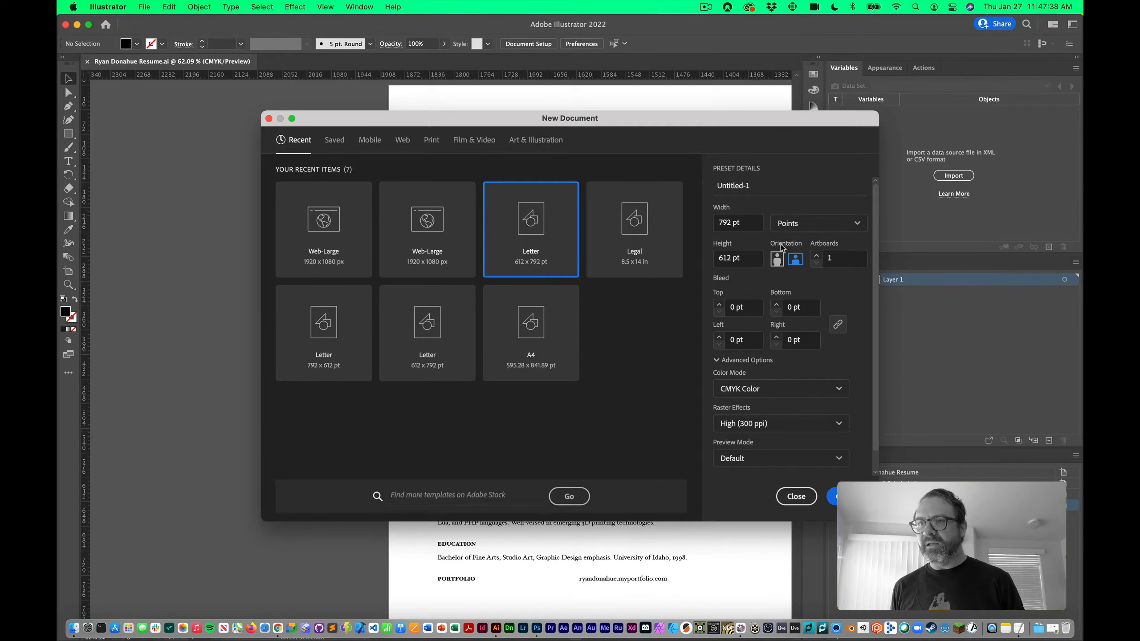
click(804, 226)
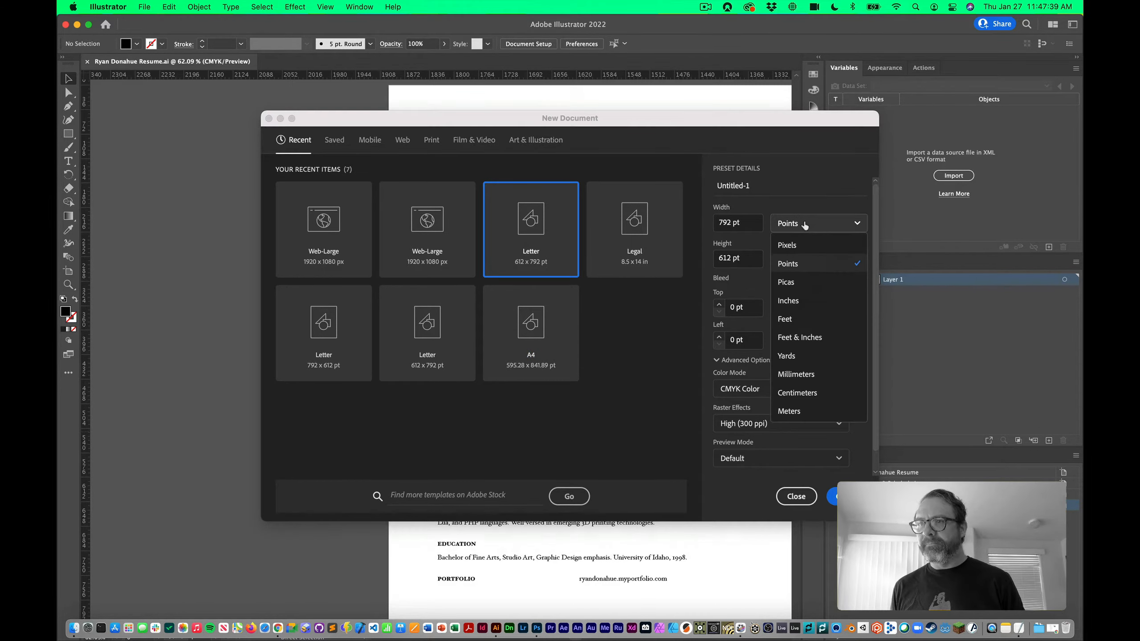
click(796, 303)
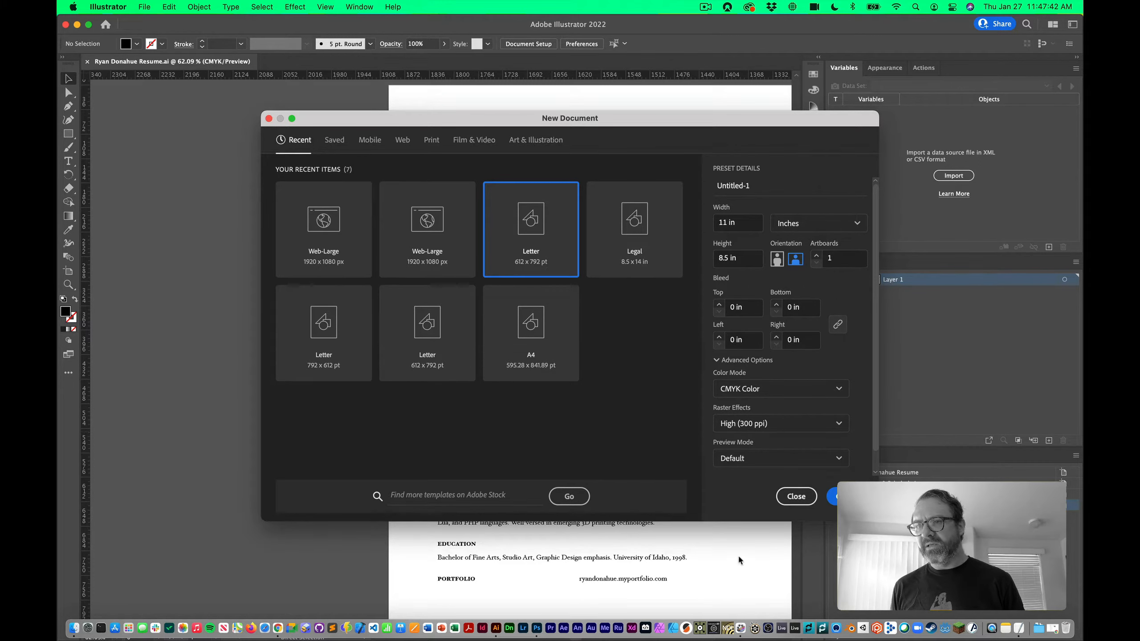
click(736, 389)
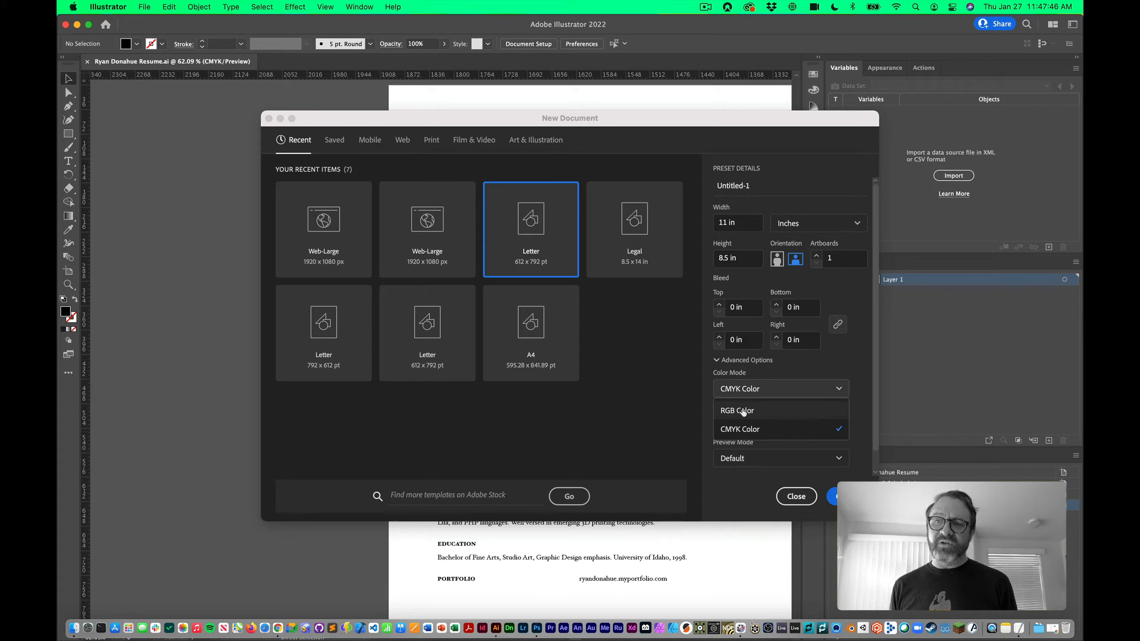
click(754, 375)
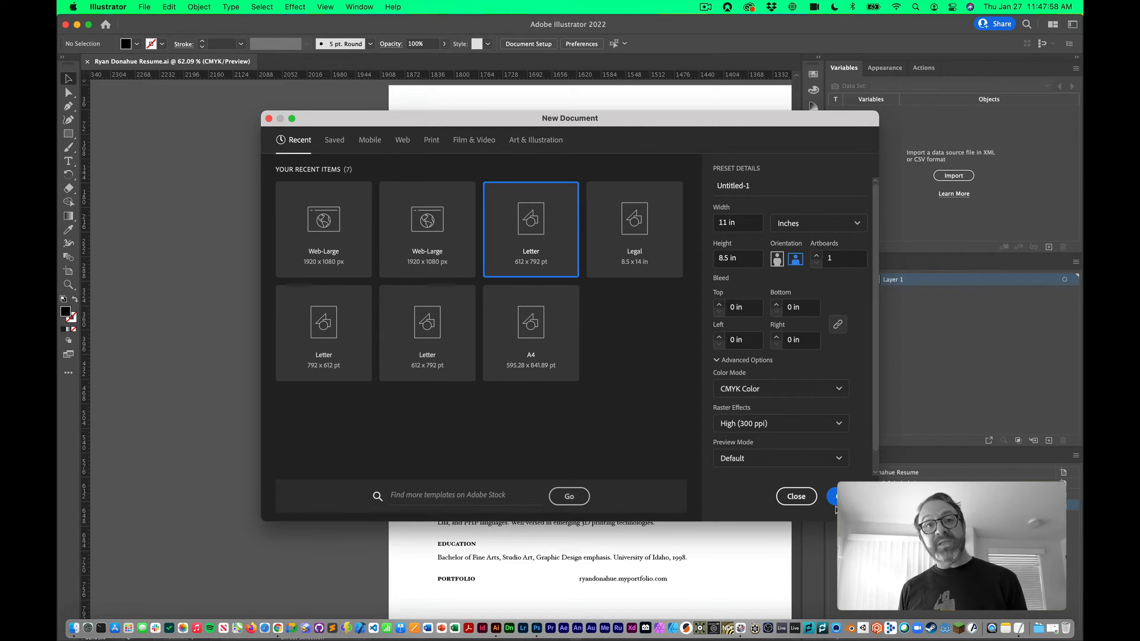
click(847, 497)
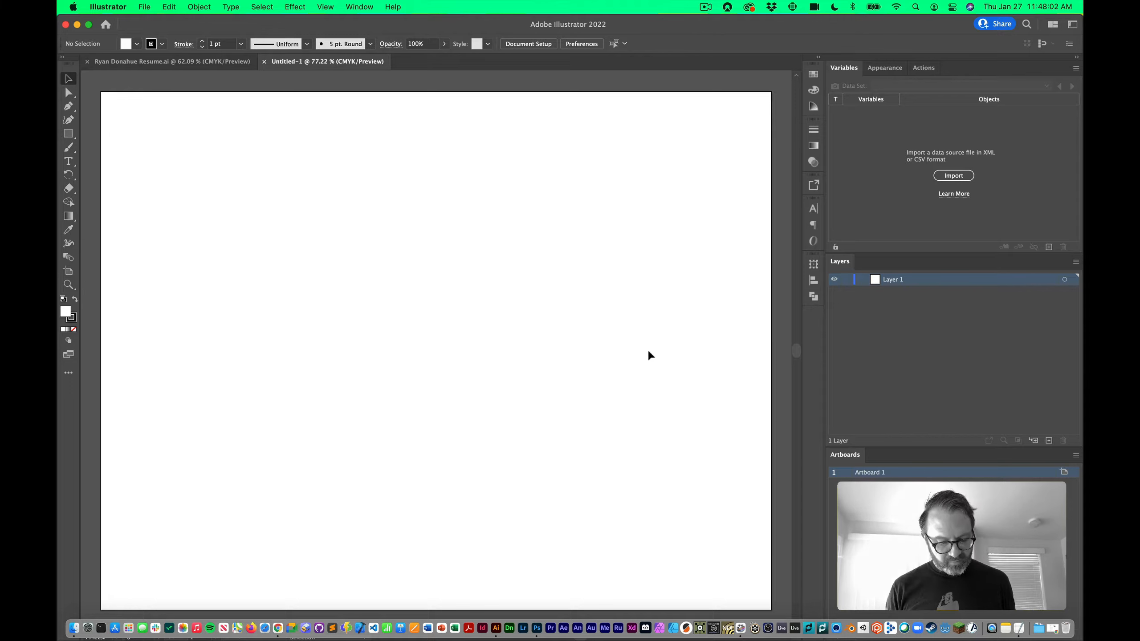
key(super+0)
key(super+minus)
key(super+minus)
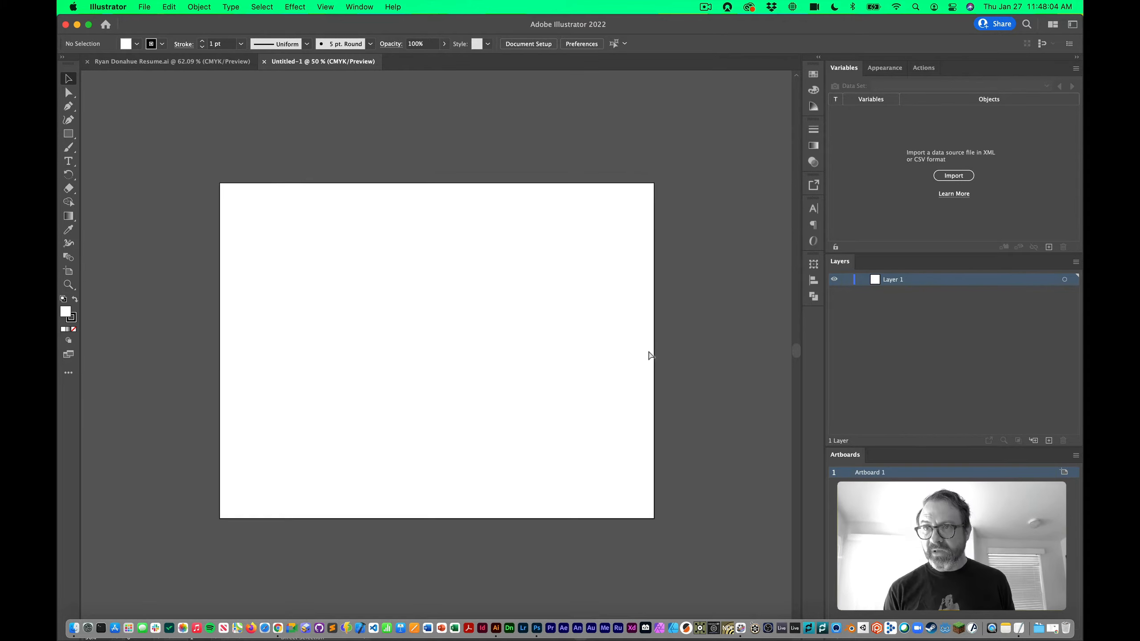
key(super+Tab)
key(super+Tab)
key(super+Tab)
key(super+Tab)
key(super+Tab)
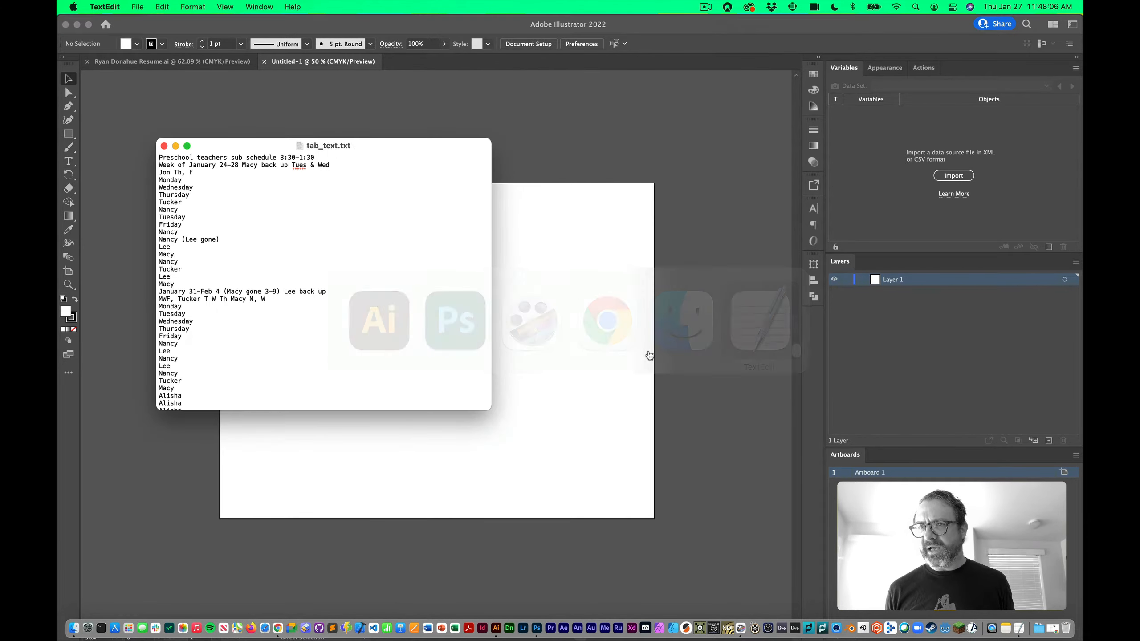
Enlarge the tab_text.txt window, copy all the schedule text, and return to Illustrator
drag(492, 140, 506, 19)
drag(505, 409, 558, 542)
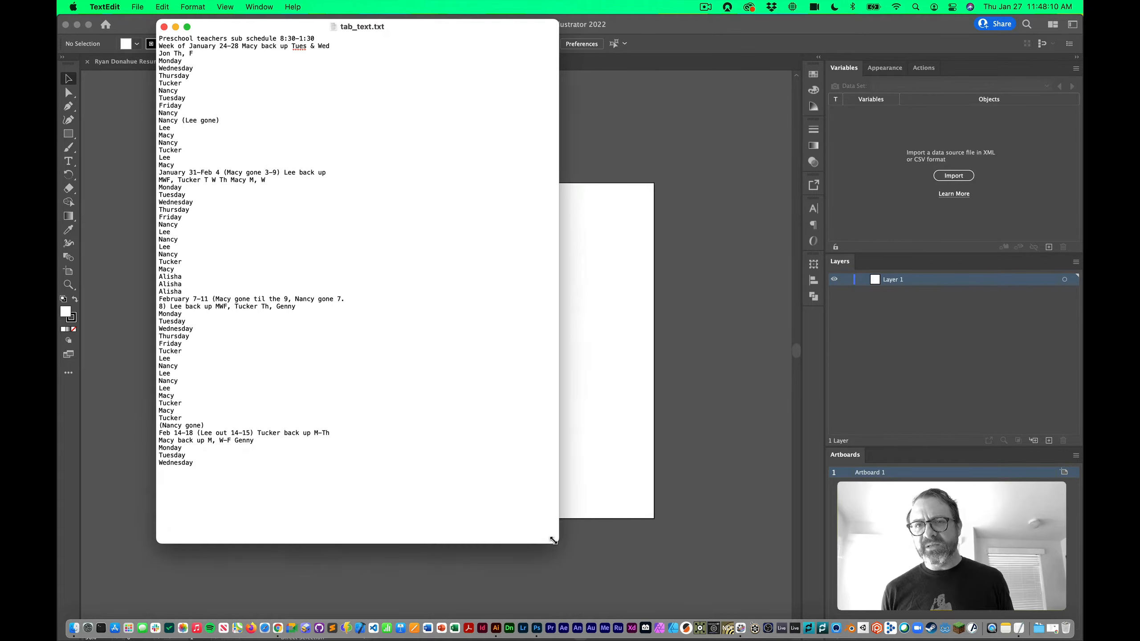
key(super+a)
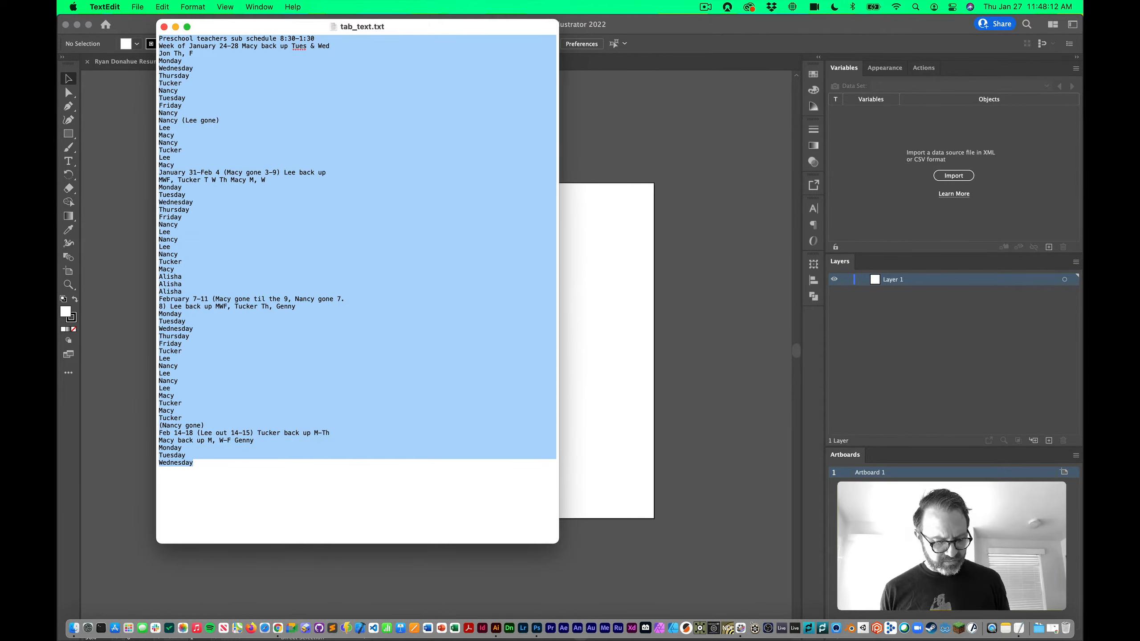
click(751, 162)
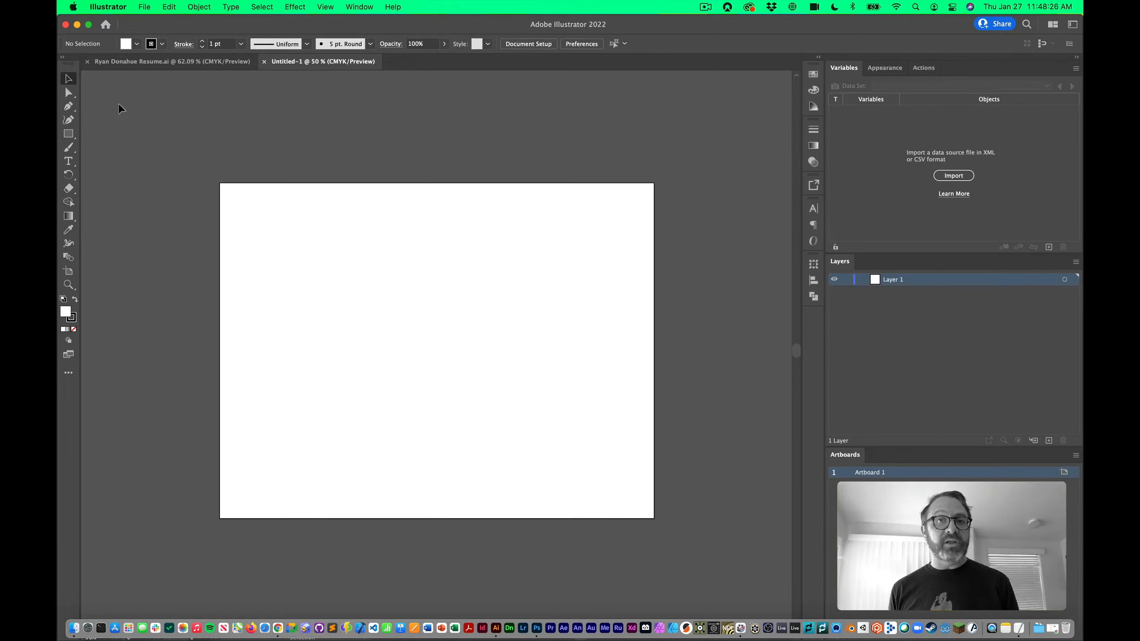
Draw an area text frame across the artboard and paste the schedule text into it
click(68, 161)
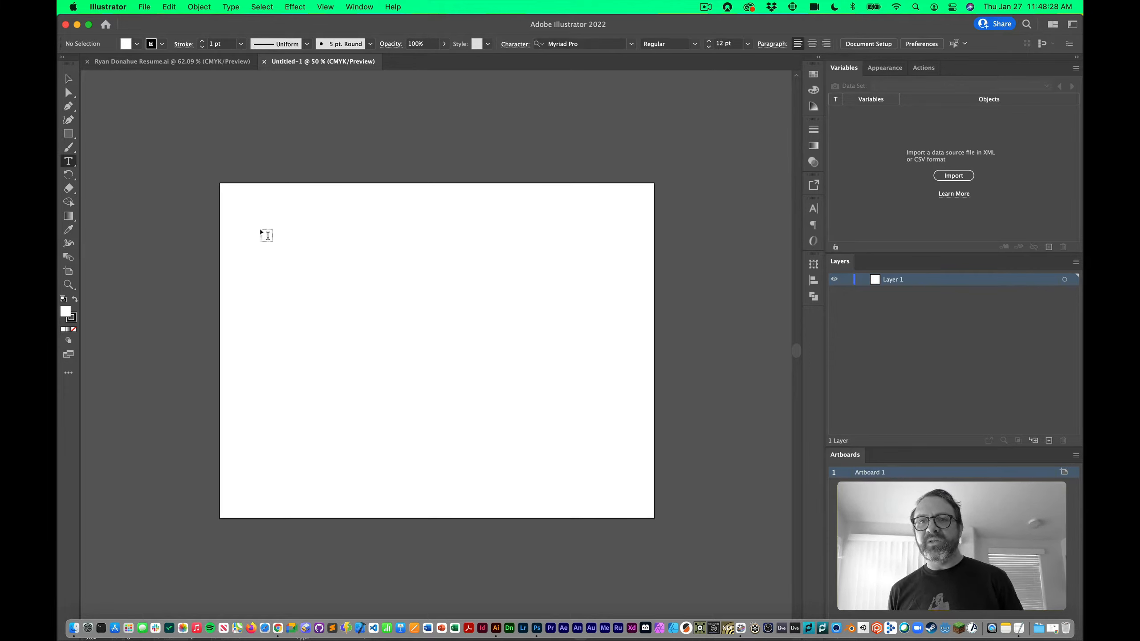
drag(256, 218, 614, 486)
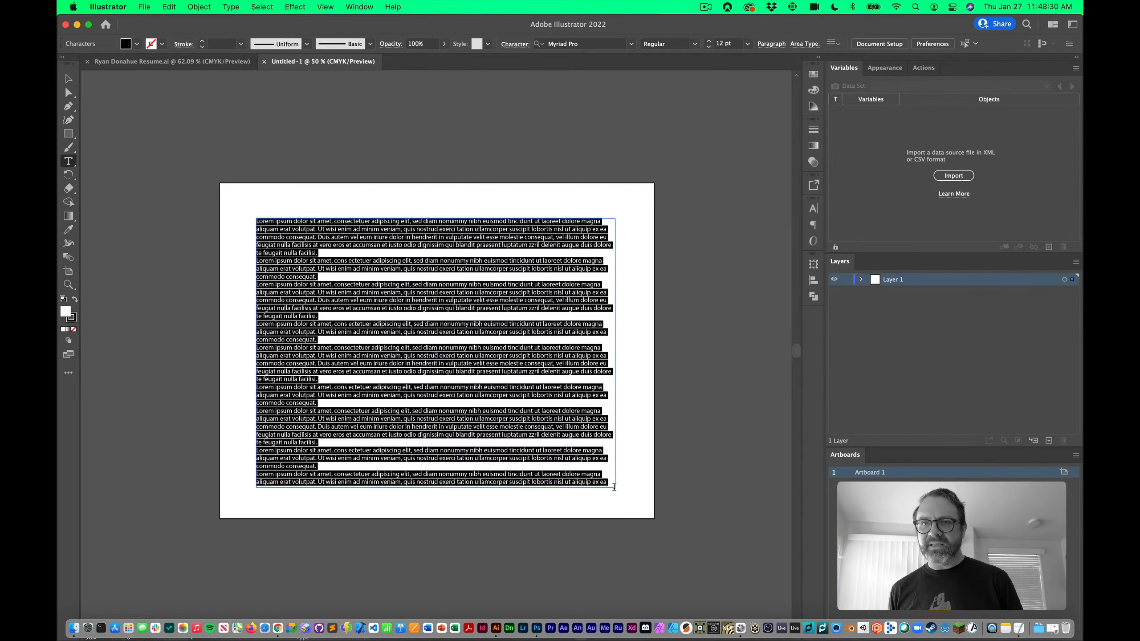
key(super+v)
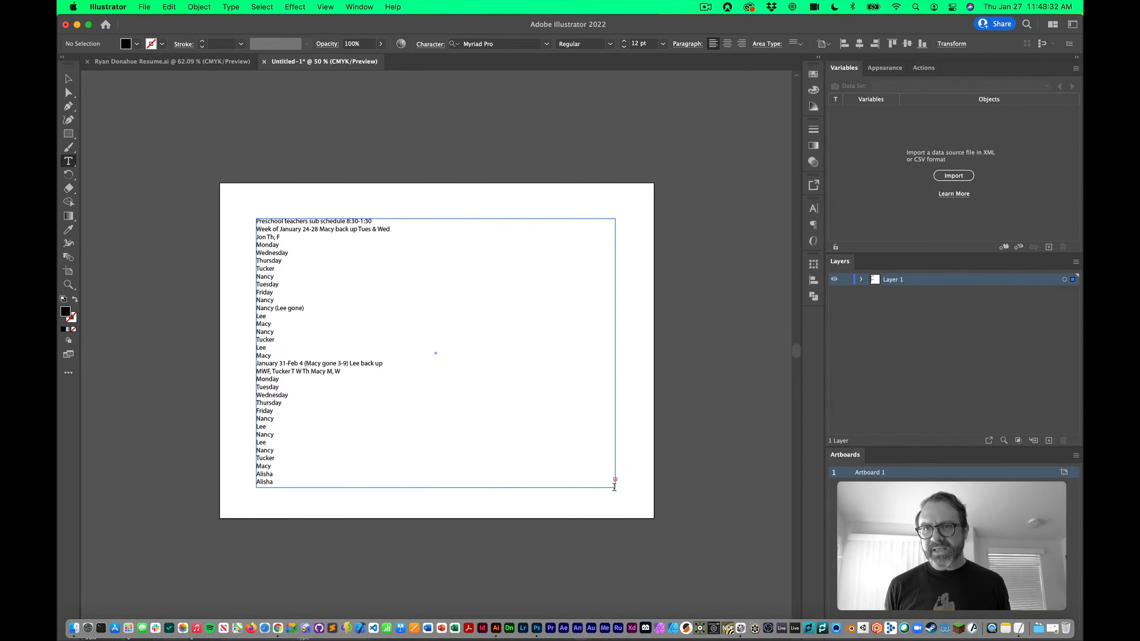
Zoom to 66.67%, select the schedule text frame, and show the Character panel
click(68, 79)
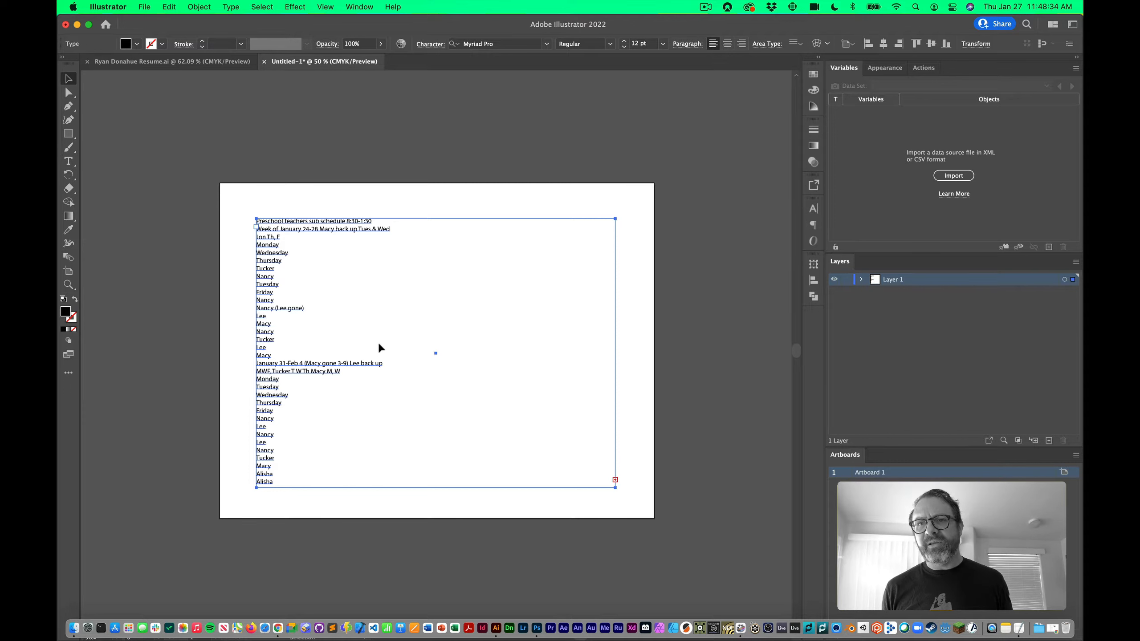
key(super+equal)
click(416, 250)
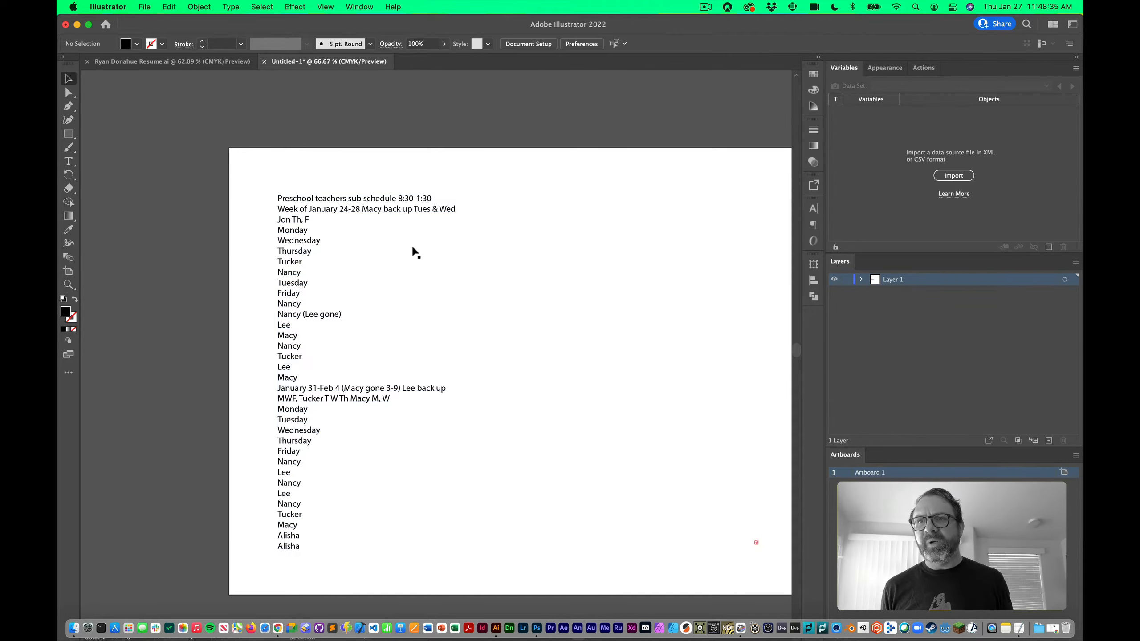
click(395, 210)
click(813, 208)
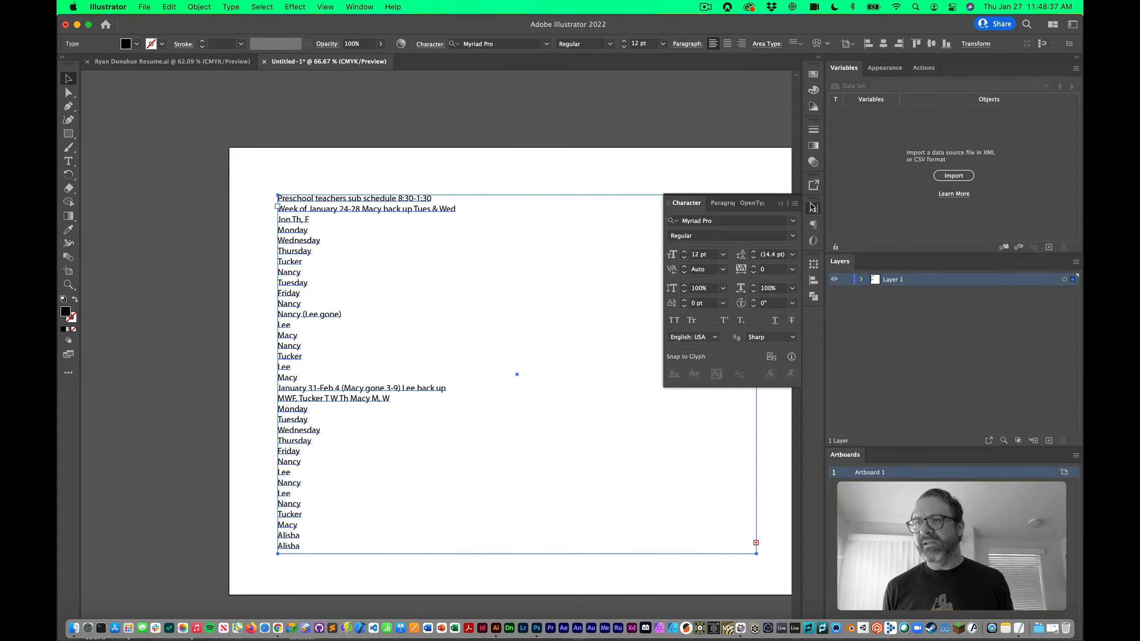
Change the schedule text font from Myriad Pro to Helvetica Light, then deselect it
click(733, 219)
text(hel)
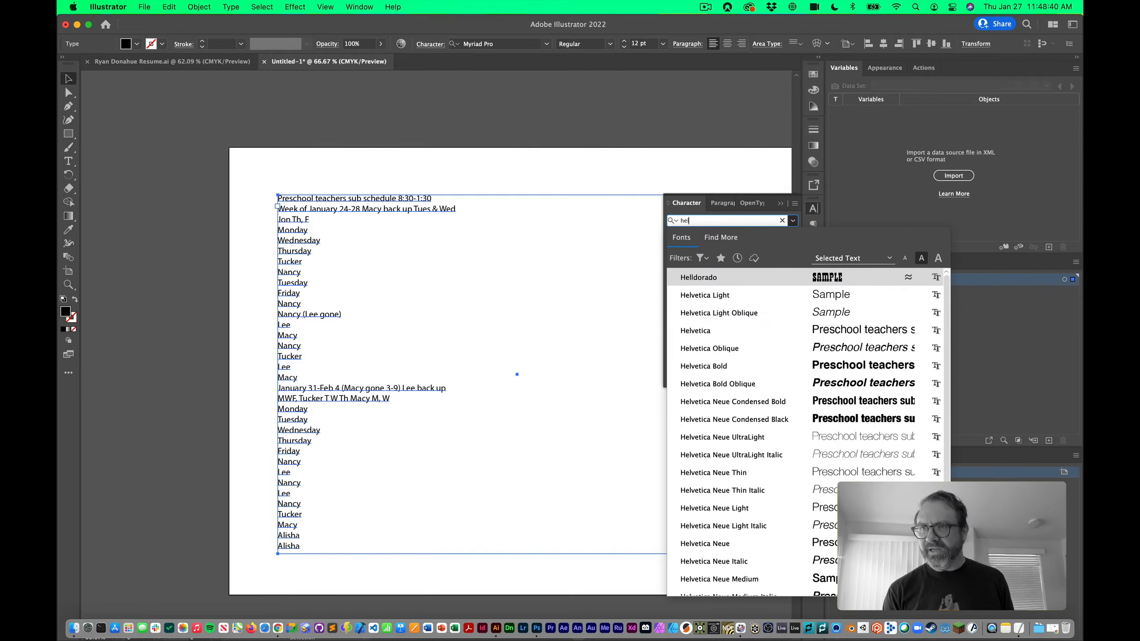
click(768, 294)
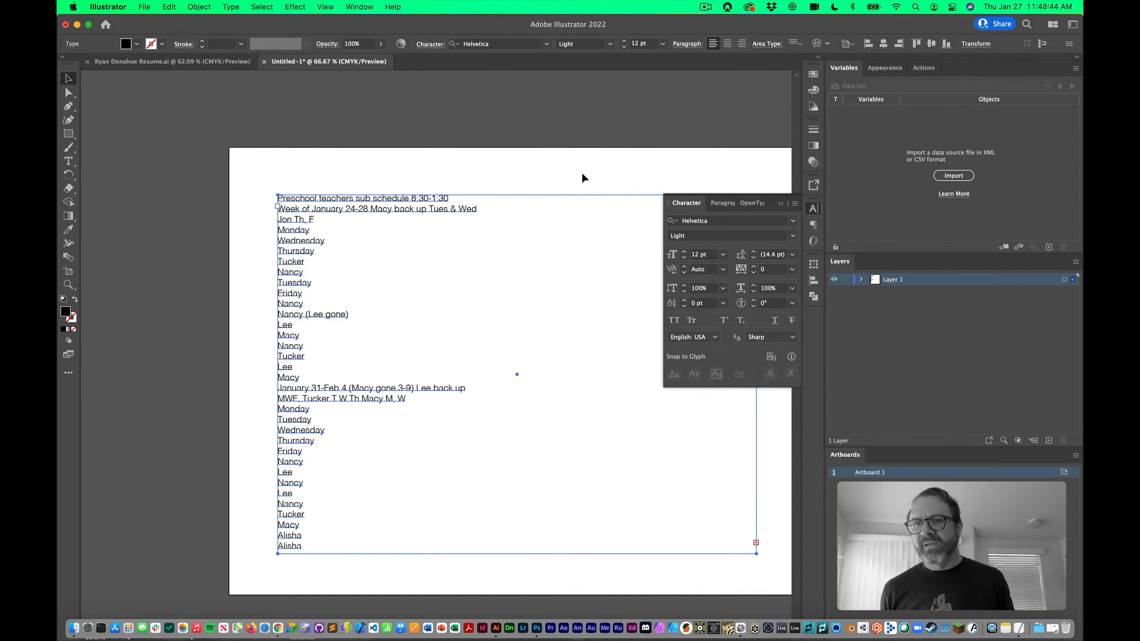
drag(511, 125, 404, 96)
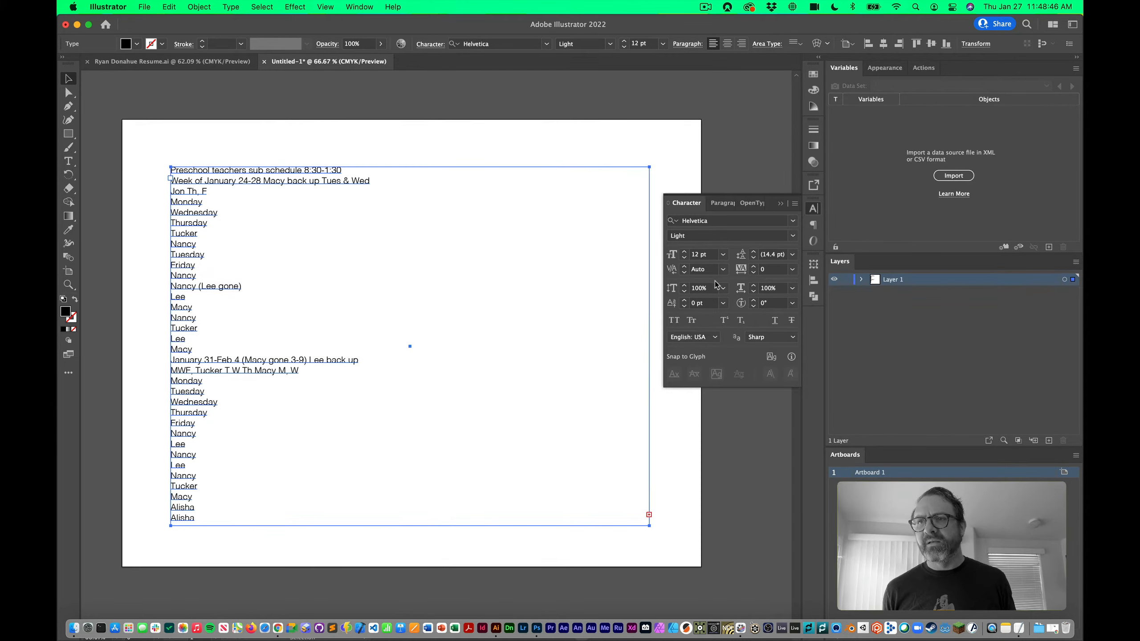
click(813, 208)
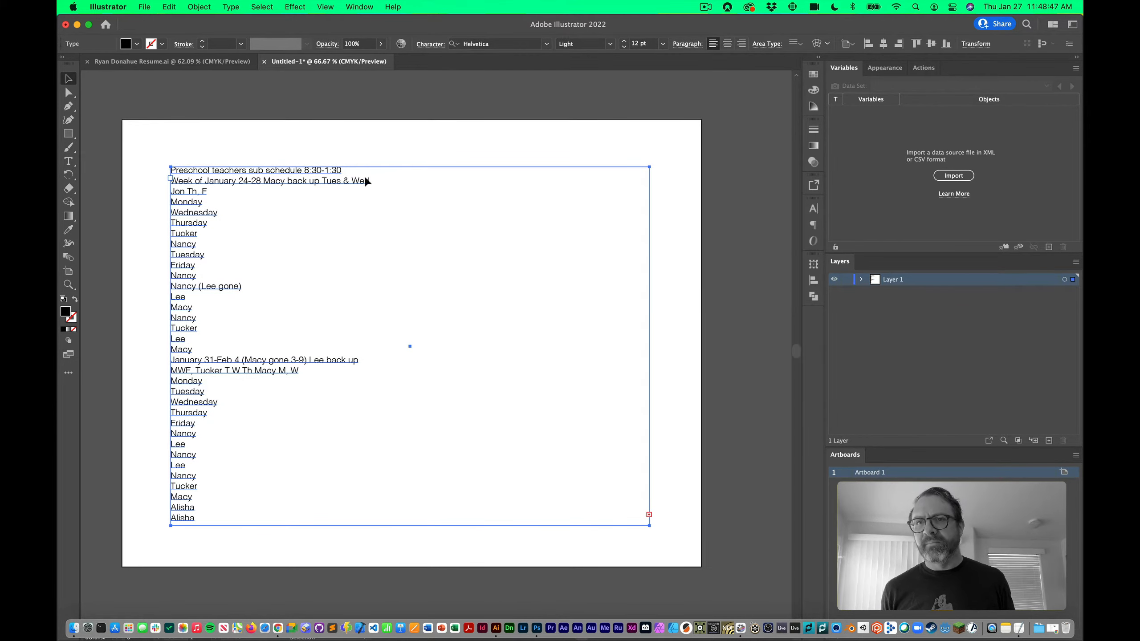
click(340, 113)
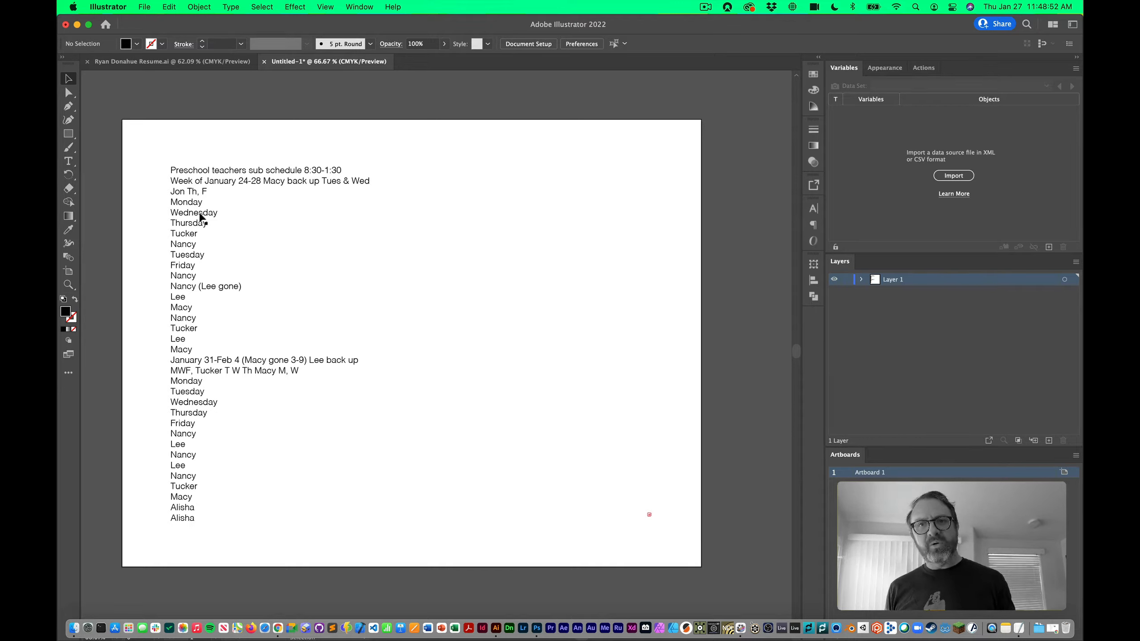
Select schedule lines inside the text, exit editing and deselect, then open the Type menu
double_click(215, 211)
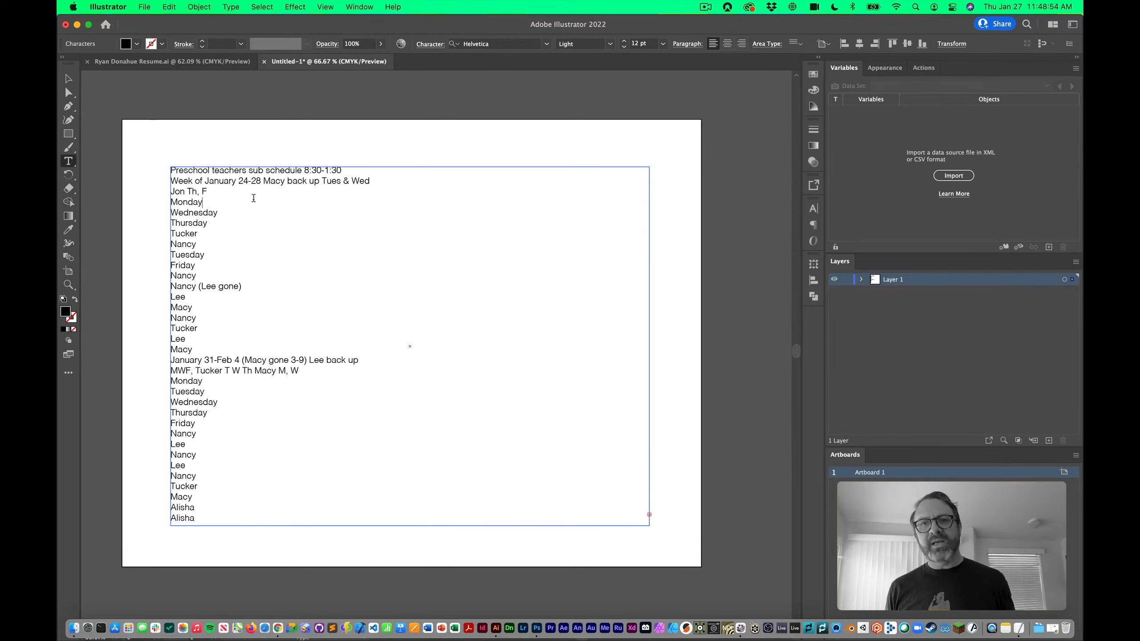
drag(192, 192, 250, 496)
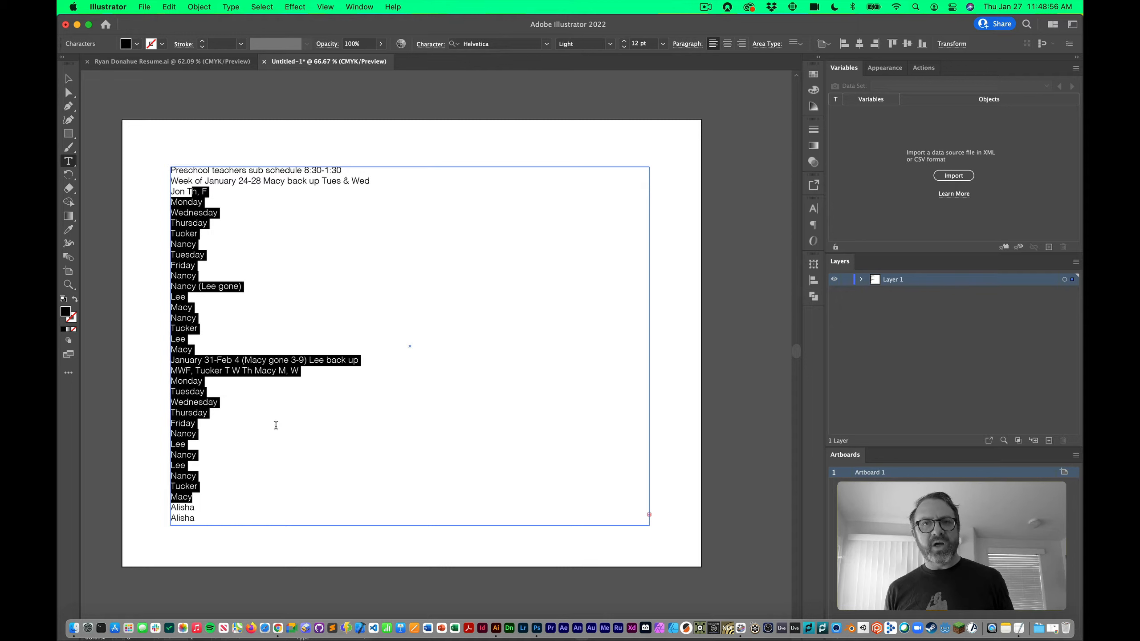
click(68, 78)
click(185, 113)
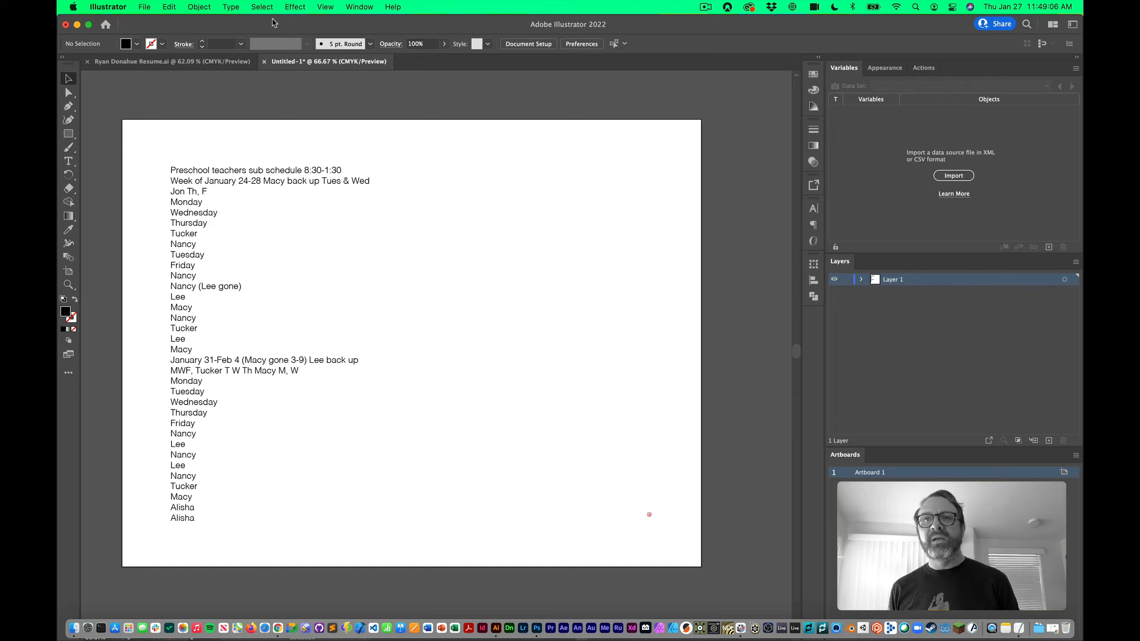
click(234, 6)
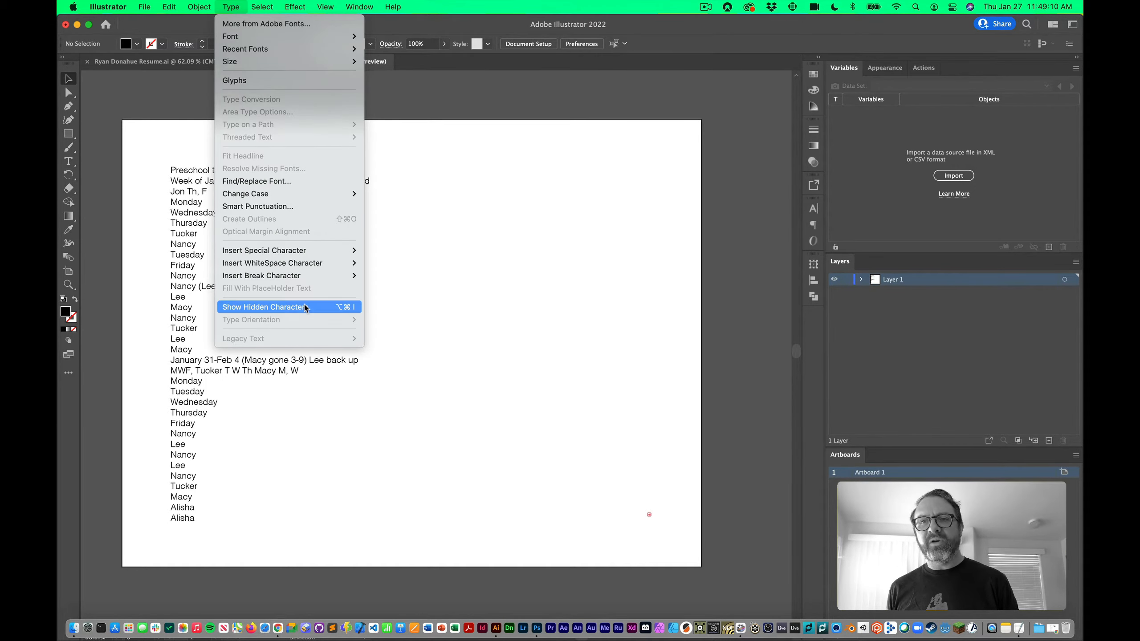
Show hidden characters, zoom out over the full list, and place the text cursor after Monday
click(316, 311)
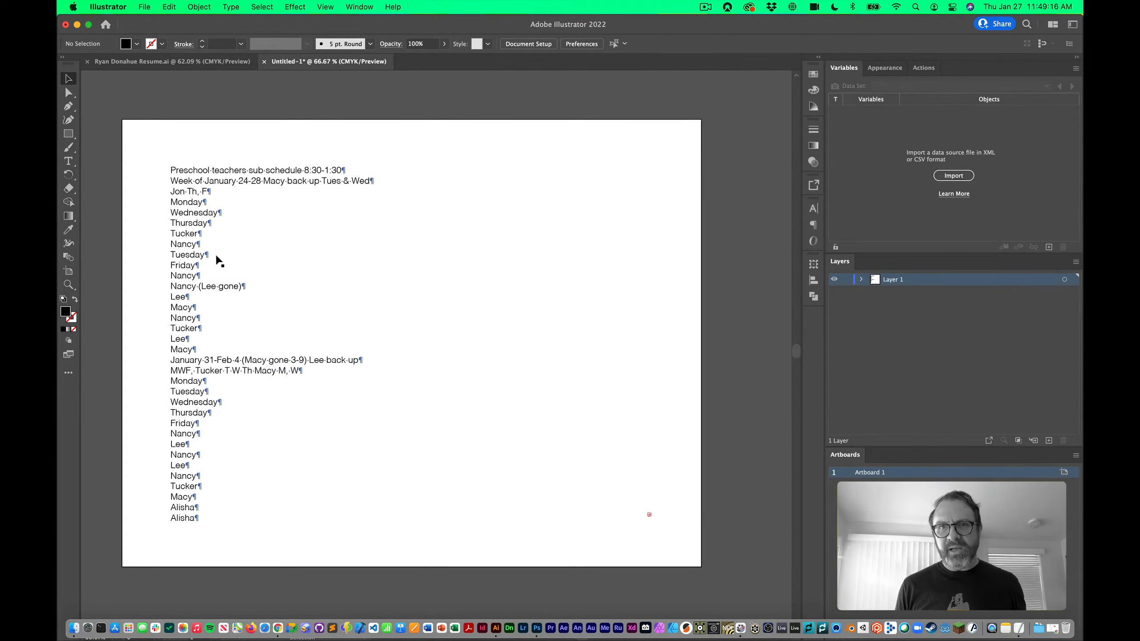
scroll(179, 204, up, 10)
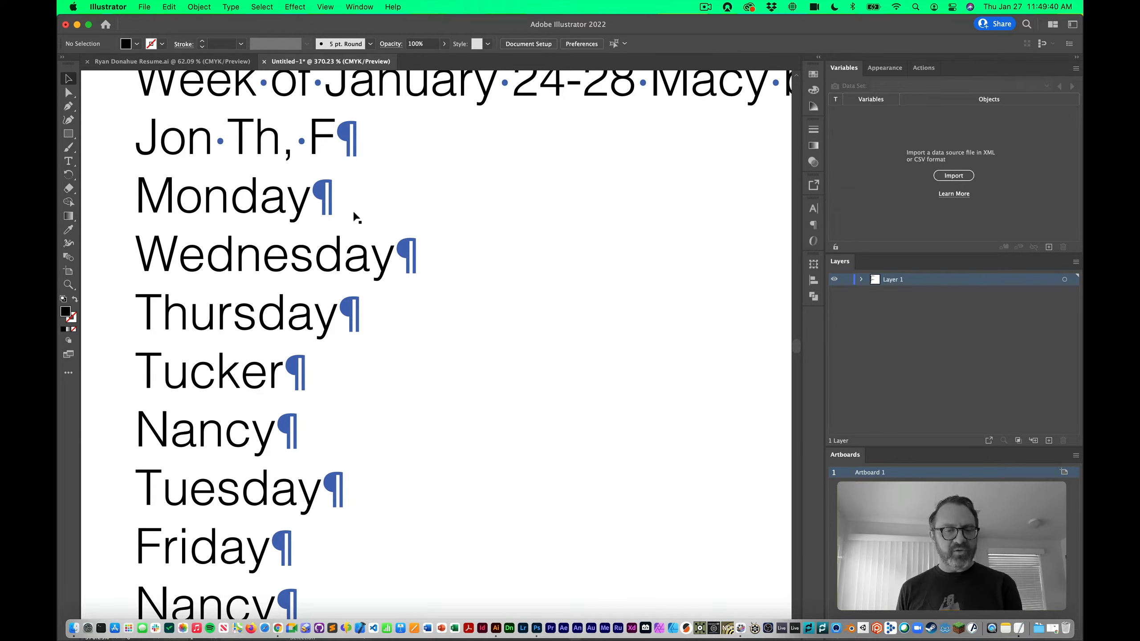
key(super+minus)
key(super+minus)
key(super+minus)
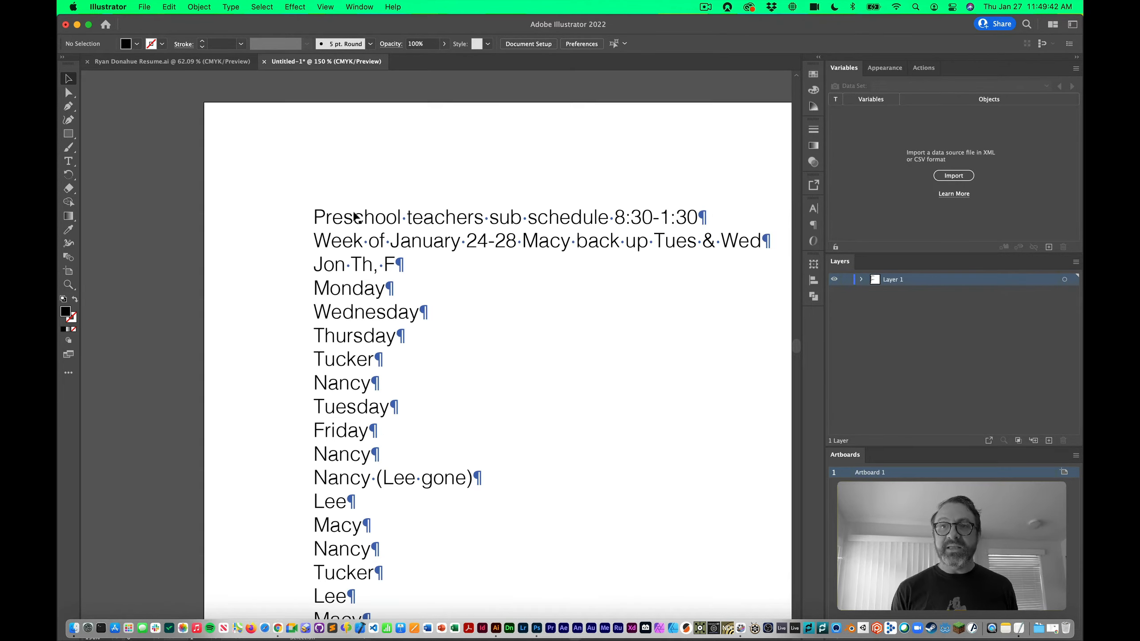
key(super+minus)
key(super+minus)
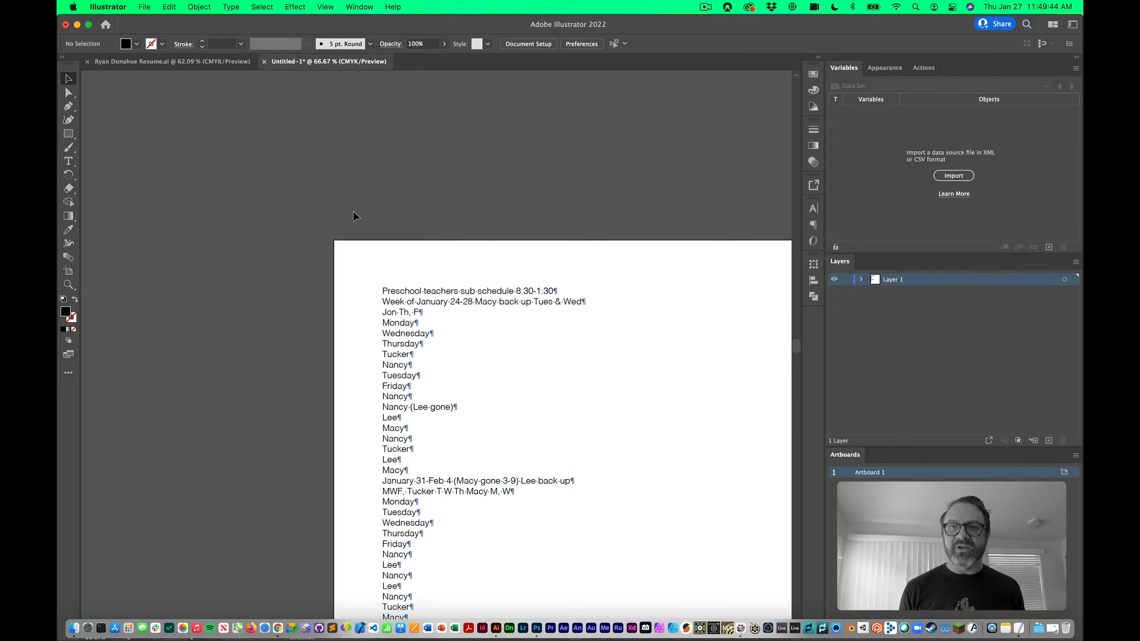
scroll(431, 320, down, 3)
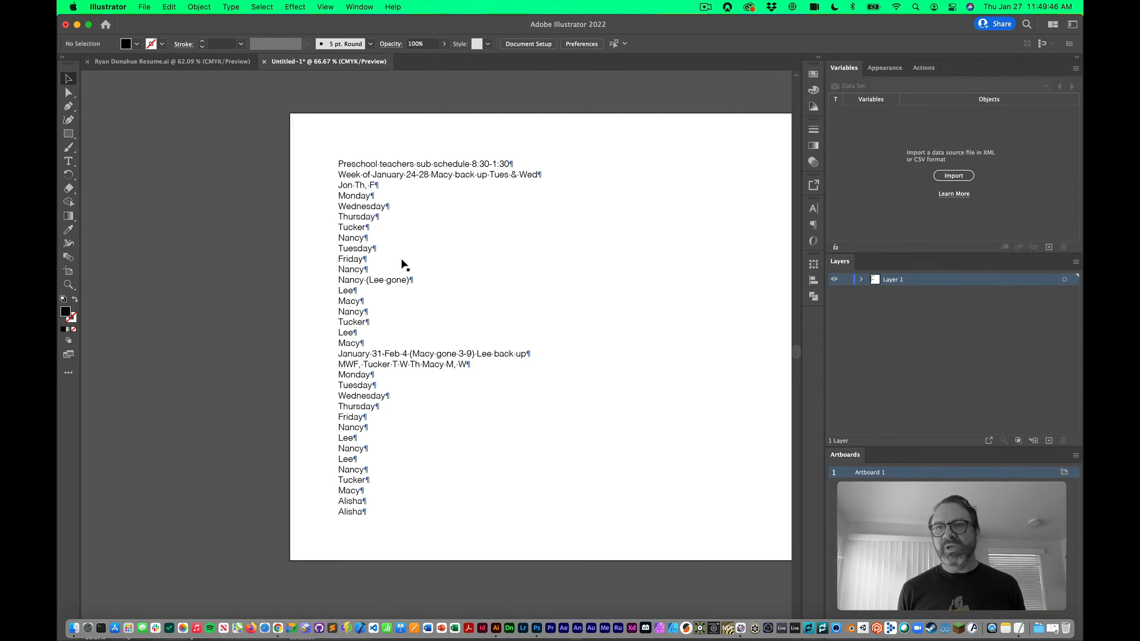
key(t)
click(473, 196)
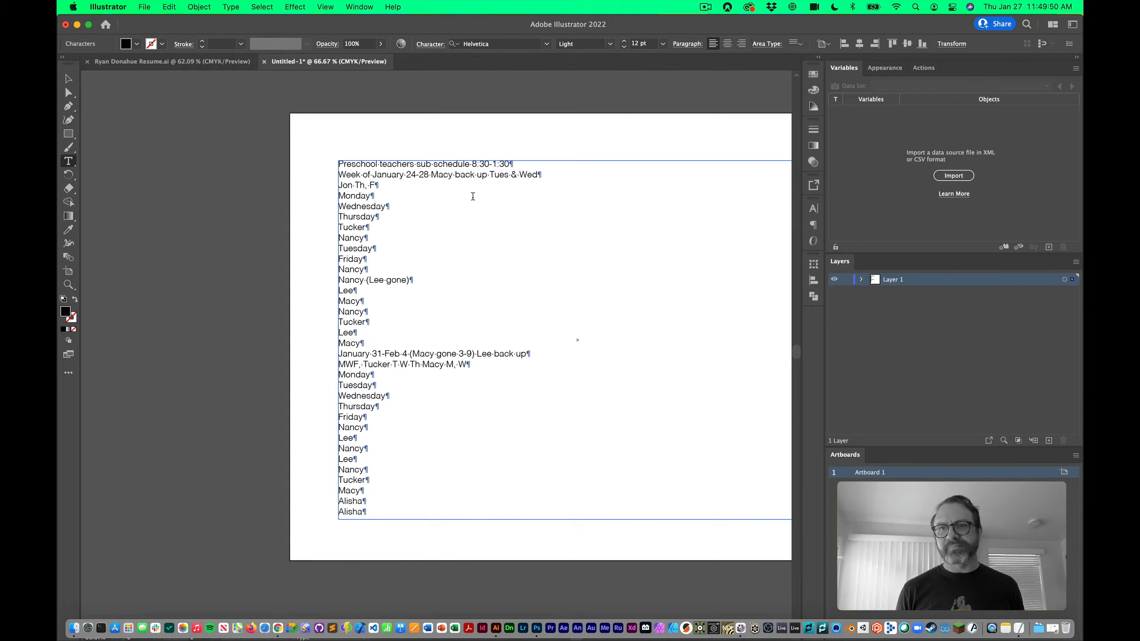
Join Monday, Wednesday and Thursday onto one line separated by tabs
key(Delete)
key(Tab)
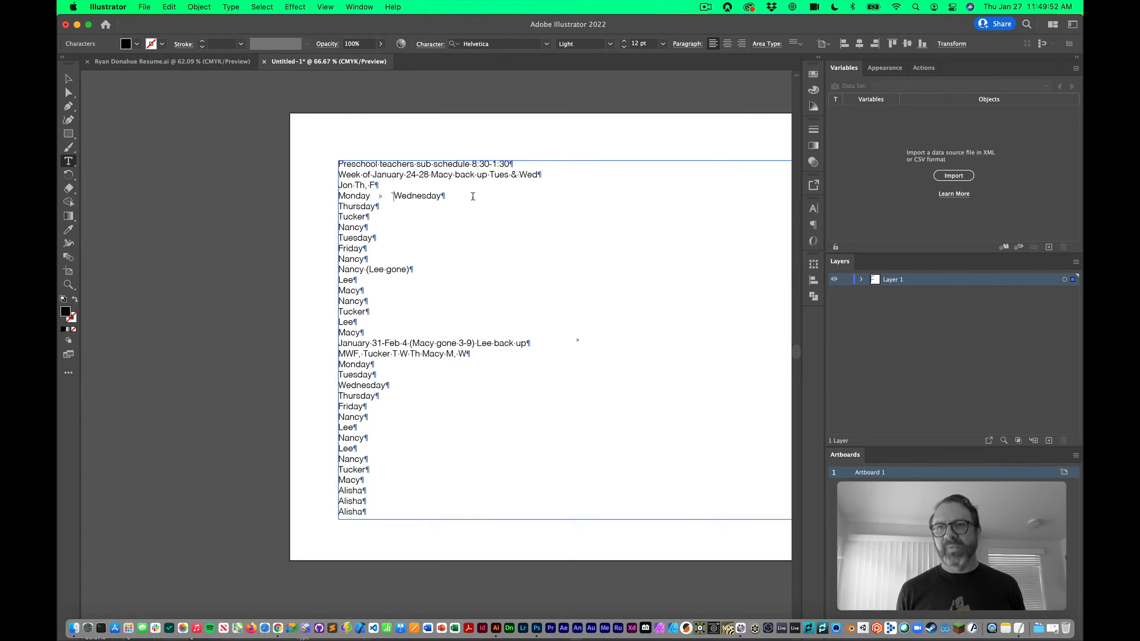
scroll(473, 196, up, 1)
click(467, 199)
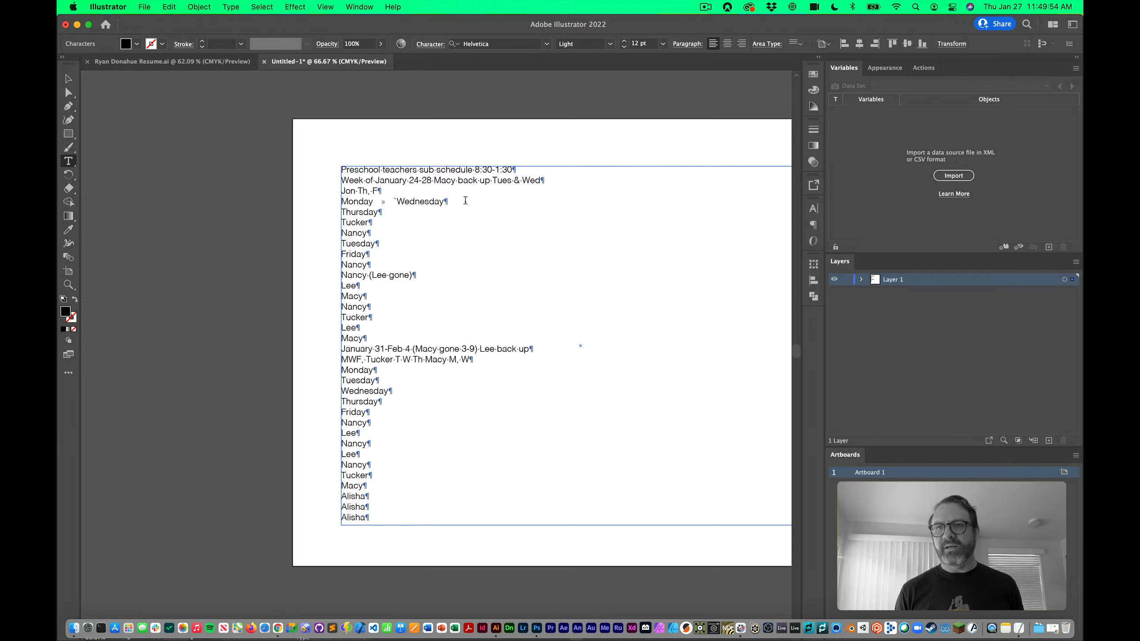
key(Delete)
key(Tab)
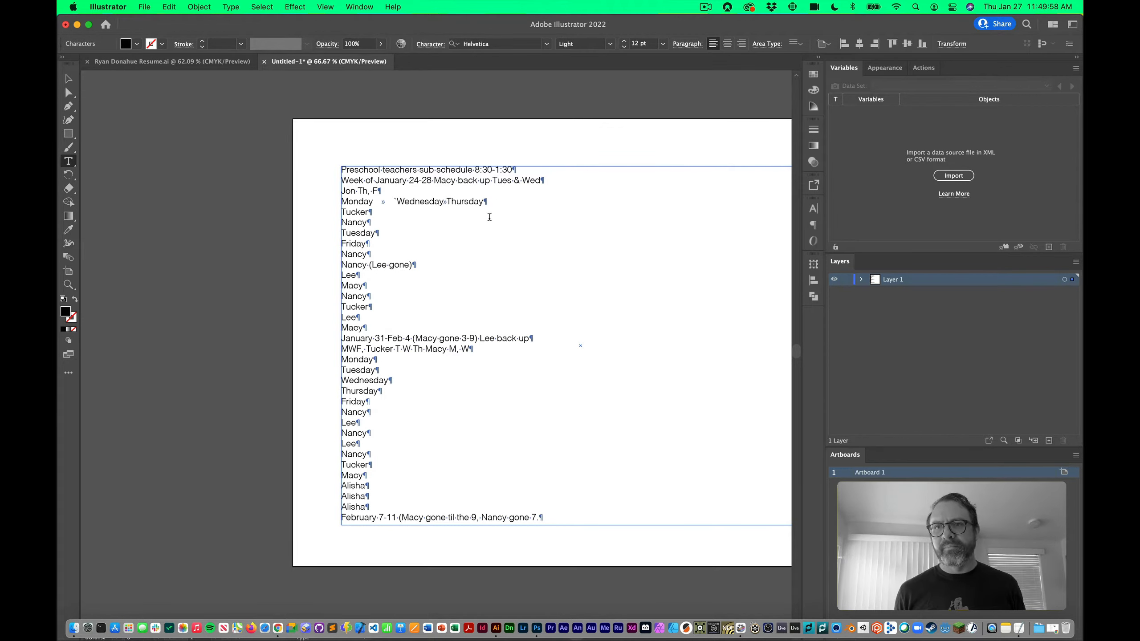
Add an empty line after Nancy and join Tuesday and Friday with a tab
click(383, 224)
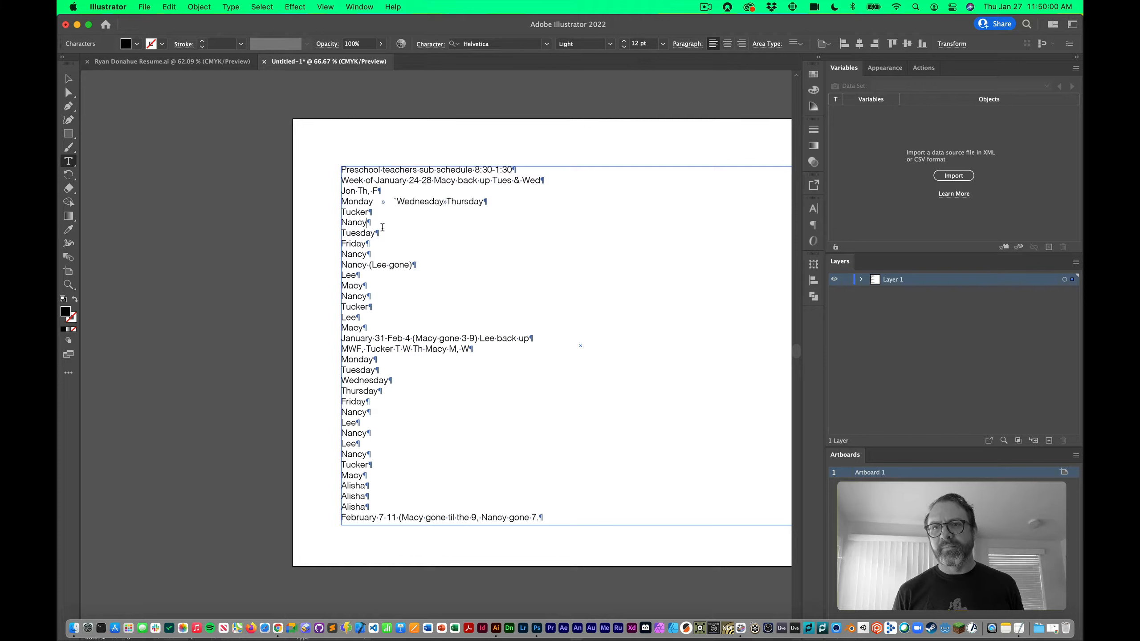
key(Return)
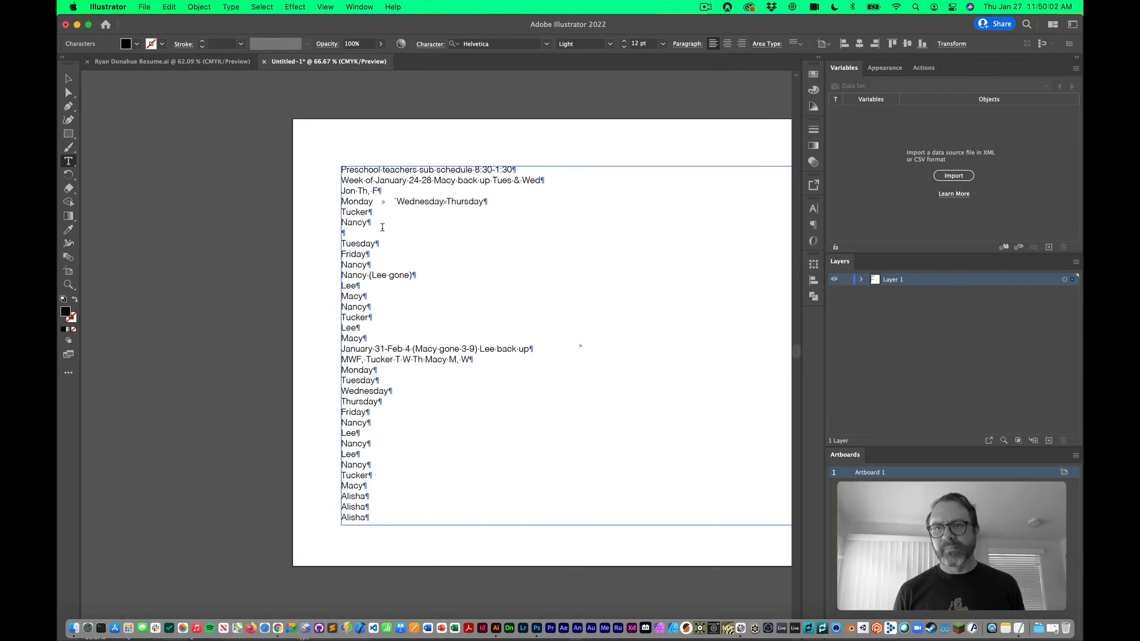
key(Down)
key(Down)
key(BackSpace)
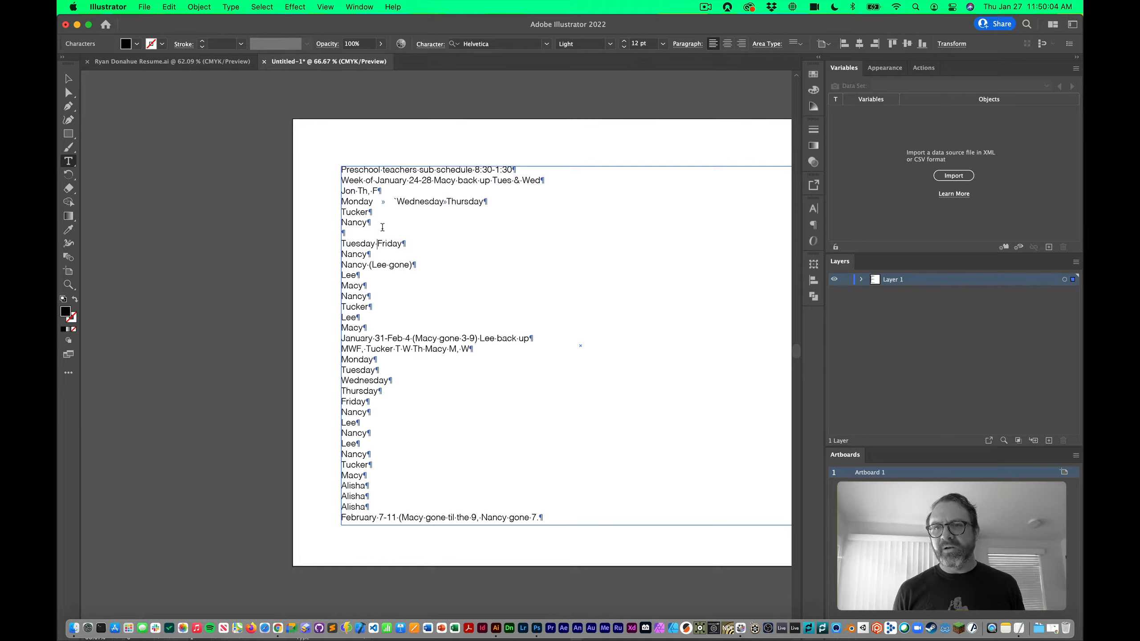
key(Tab)
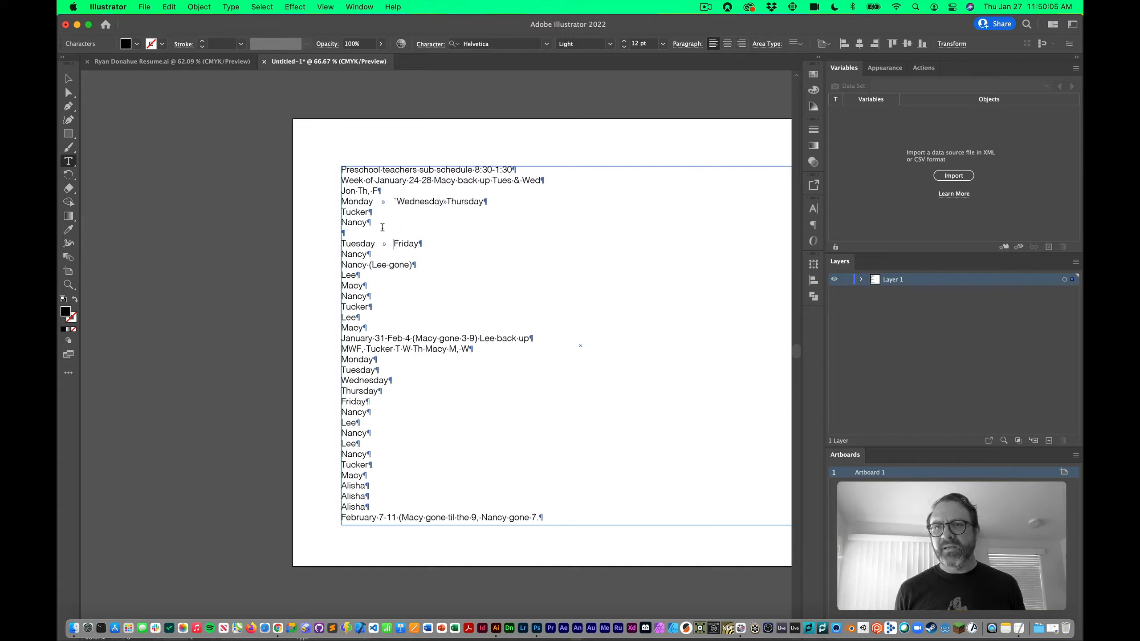
Copy Tuesday and paste it before Wednesday, followed by a tab
double_click(357, 244)
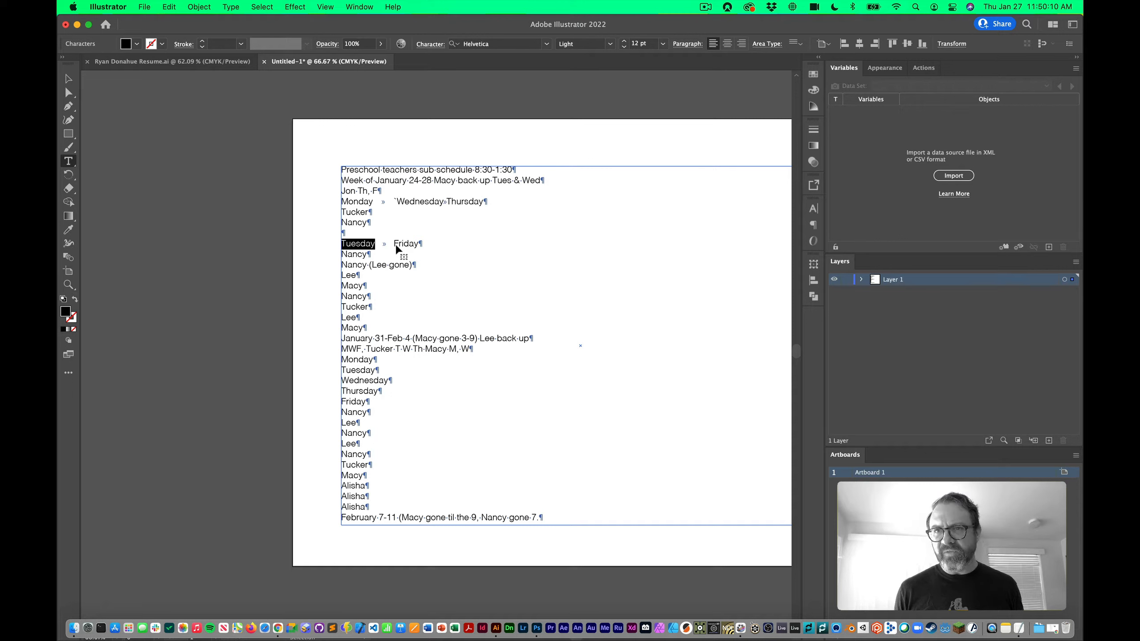
key(super+c)
click(394, 201)
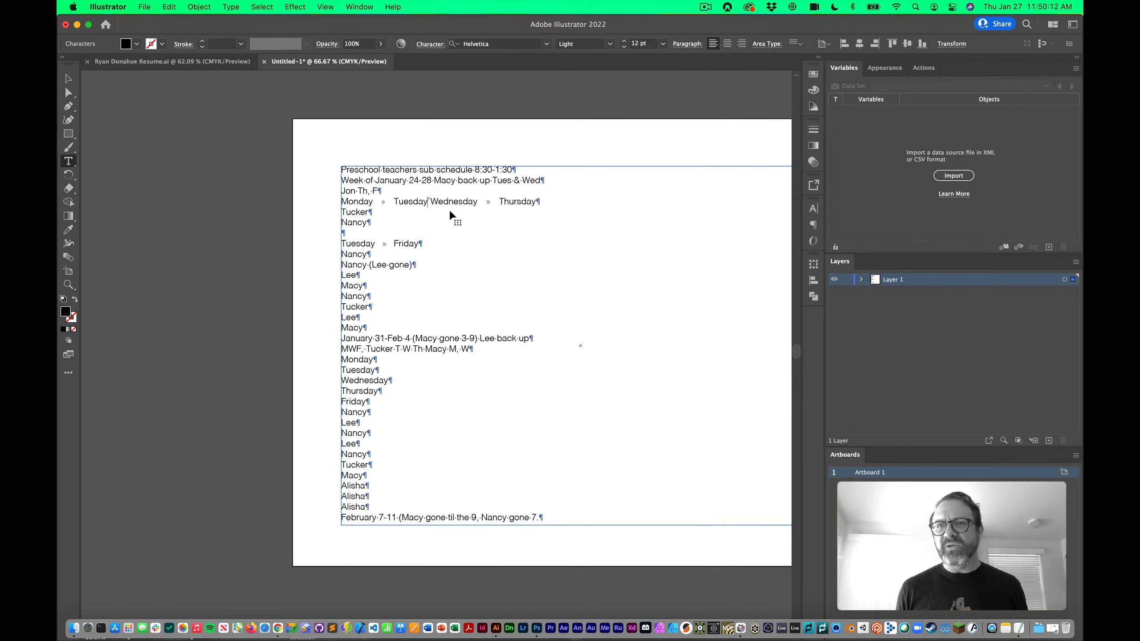
key(super+v)
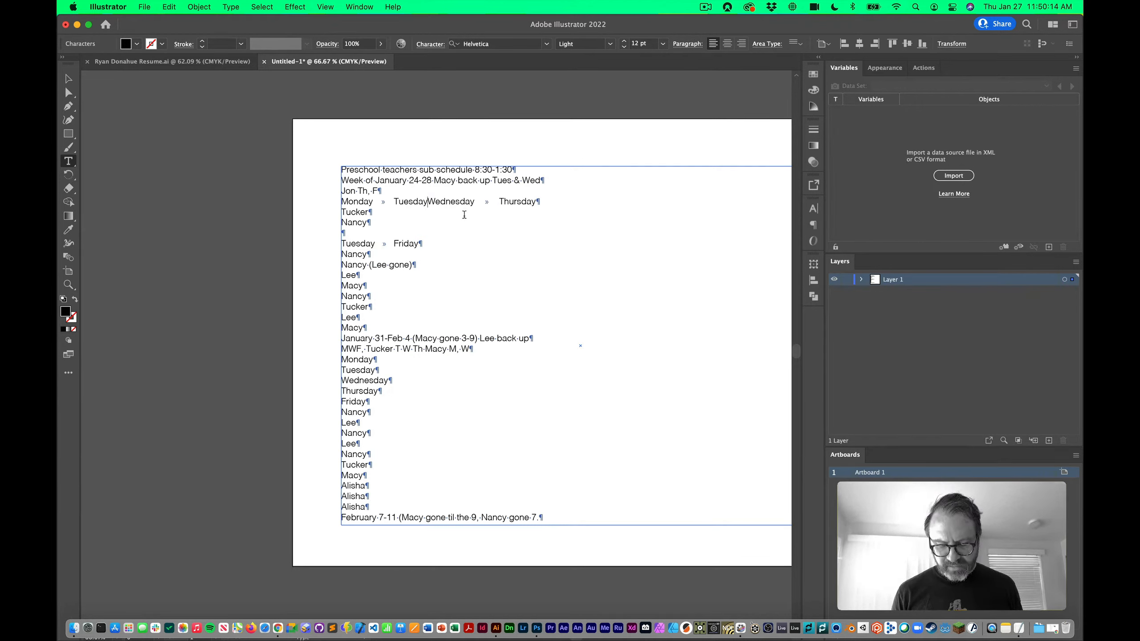
key(Tab)
Move Friday after Thursday with a tab and delete the leftover Tuesday line
double_click(407, 243)
key(super+x)
key(Tab)
key(super+v)
triple_click(376, 249)
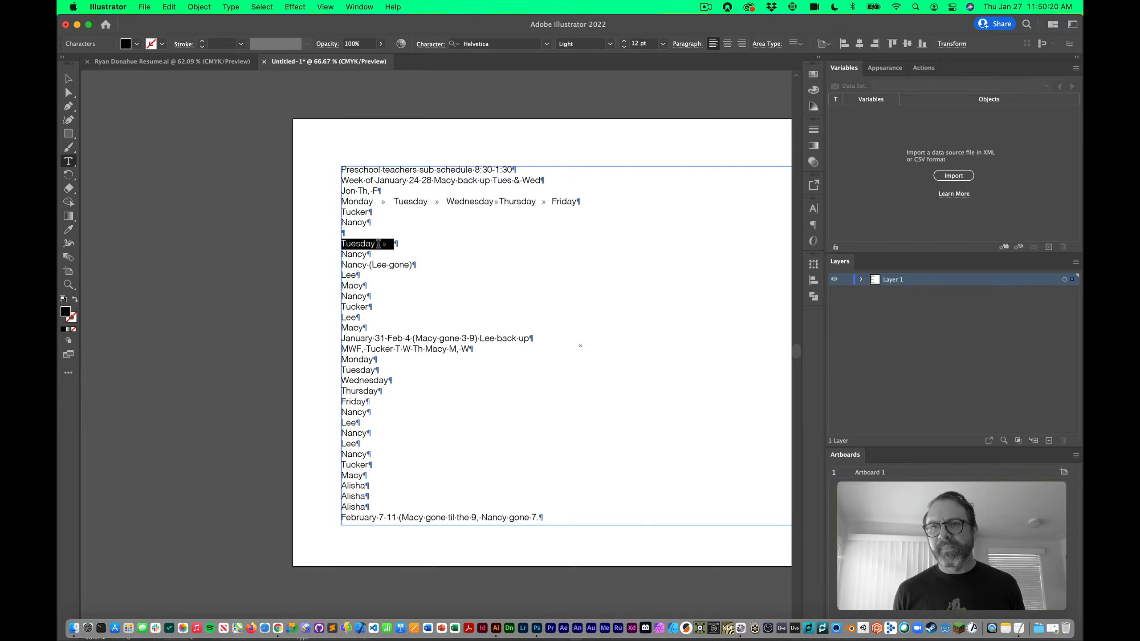
key(BackSpace)
key(BackSpace)
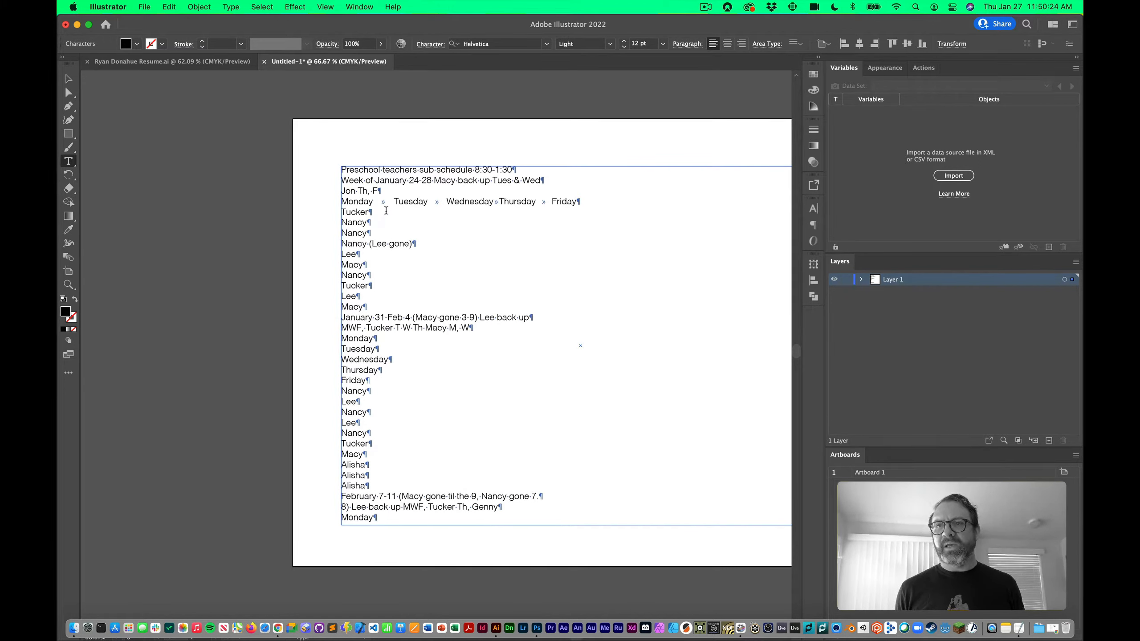
Add blank lines below and above the weekday line, then exit editing and zoom in
click(609, 203)
key(Return)
key(Return)
key(Return)
key(Return)
key(Return)
key(Return)
key(Return)
key(Return)
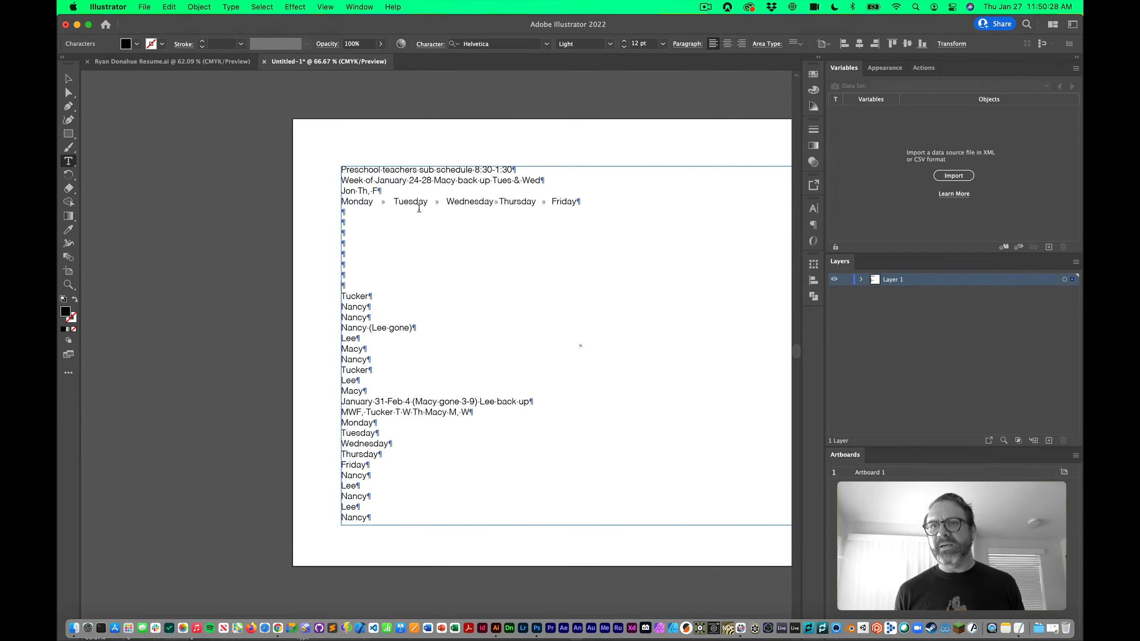
triple_click(417, 191)
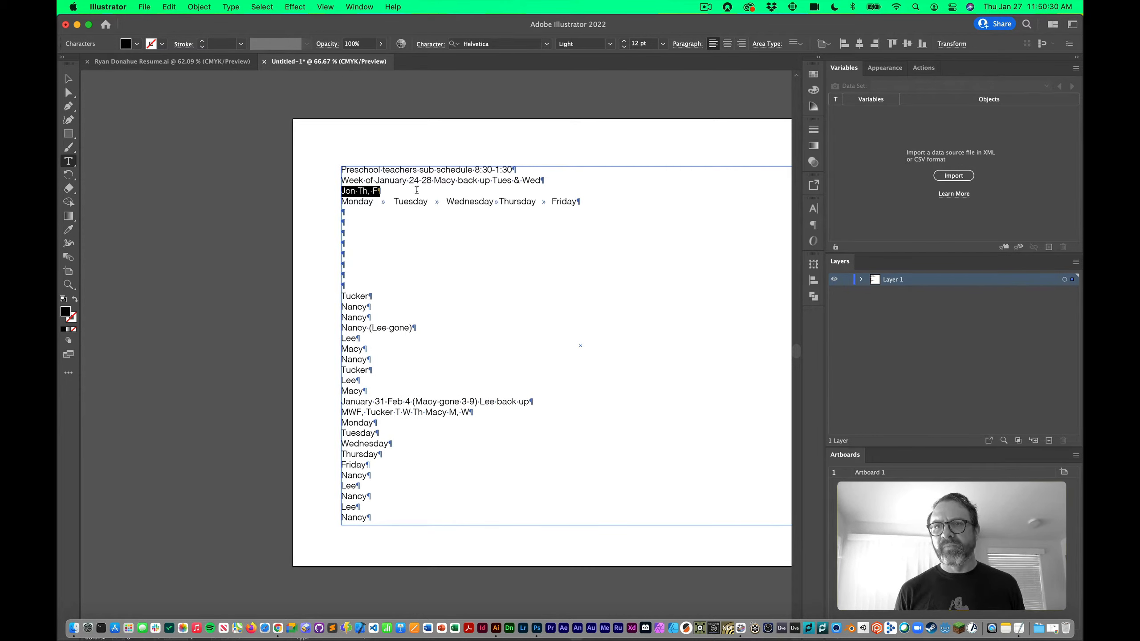
click(416, 191)
key(Return)
key(Return)
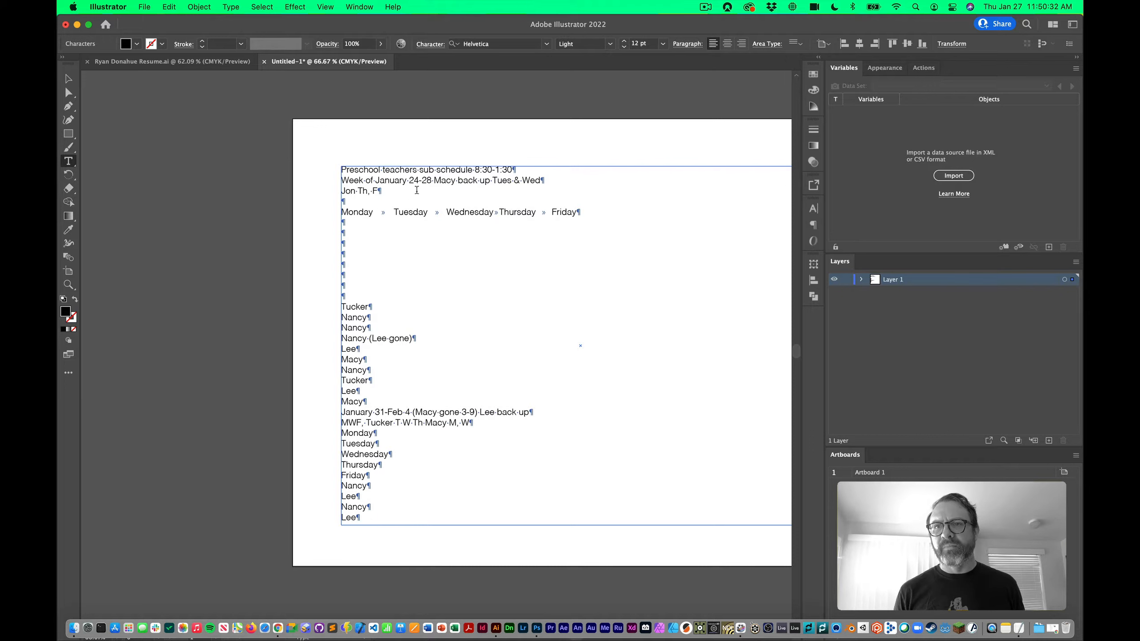
key(Escape)
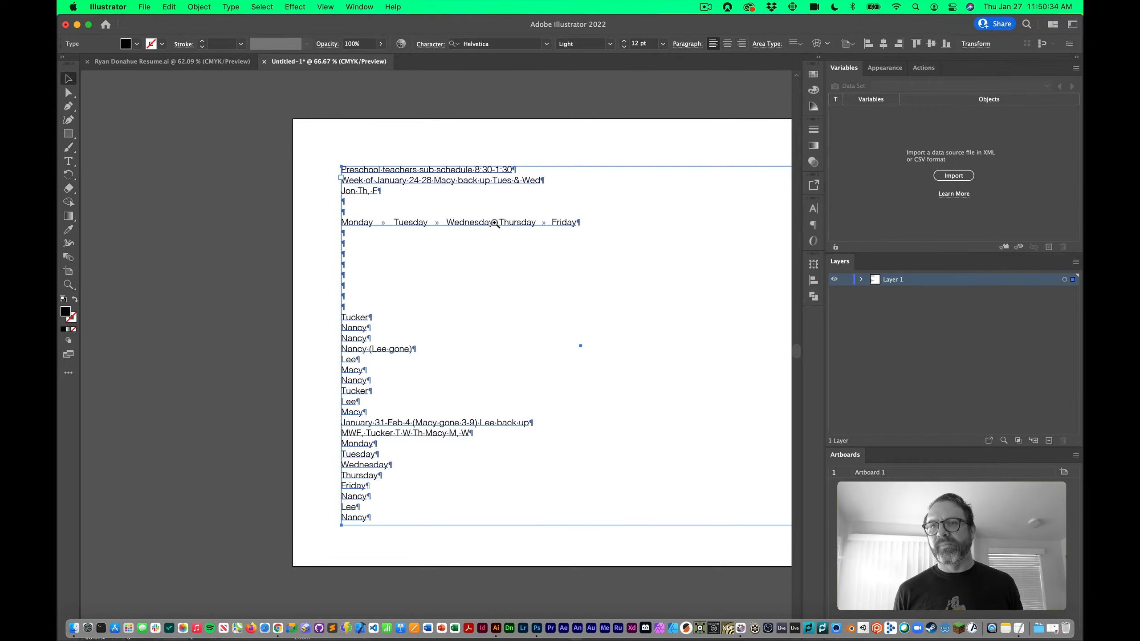
key(super+equal)
key(super+equal)
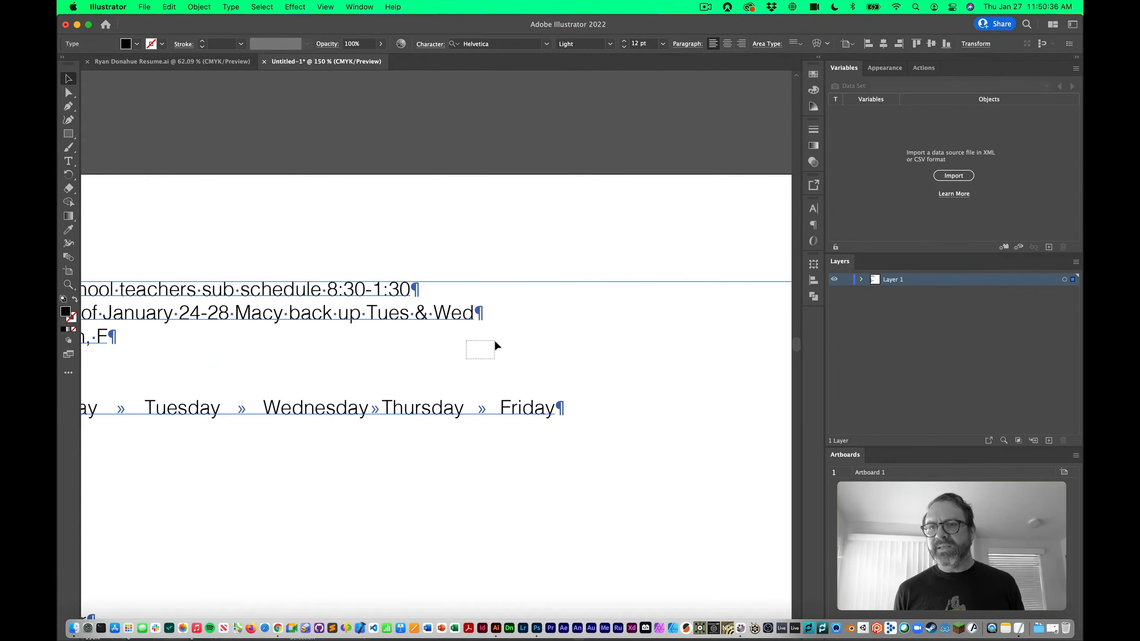
Add a second tab before Tuesday, Wednesday and Thursday on the day-name line
drag(494, 341, 493, 342)
scroll(463, 355, down, 5)
scroll(462, 355, left, 5)
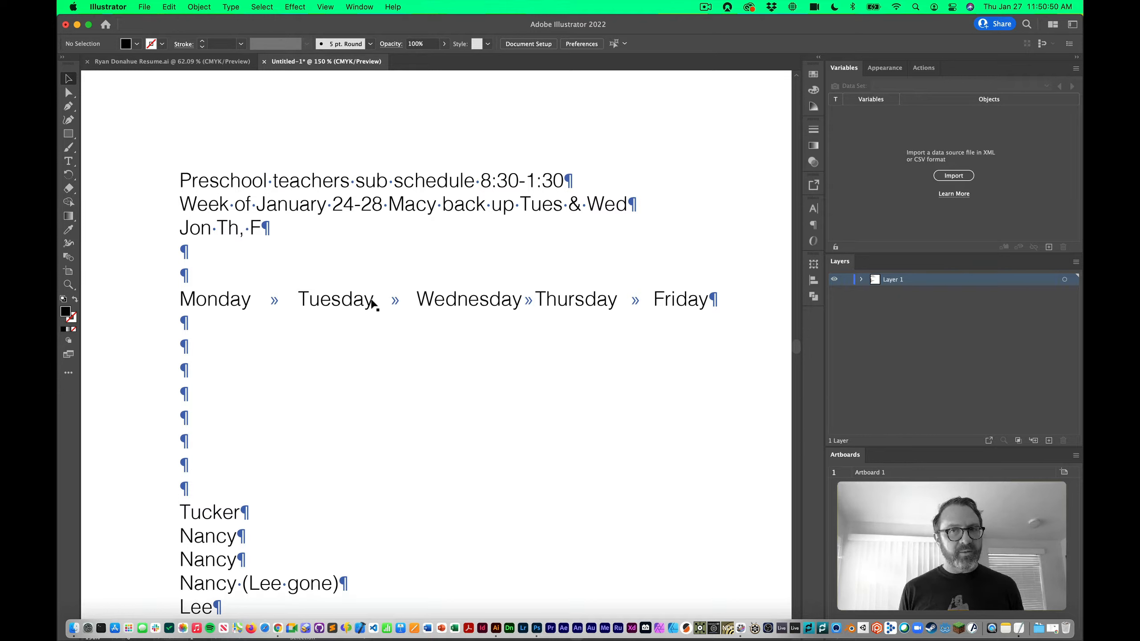
key(t)
click(299, 301)
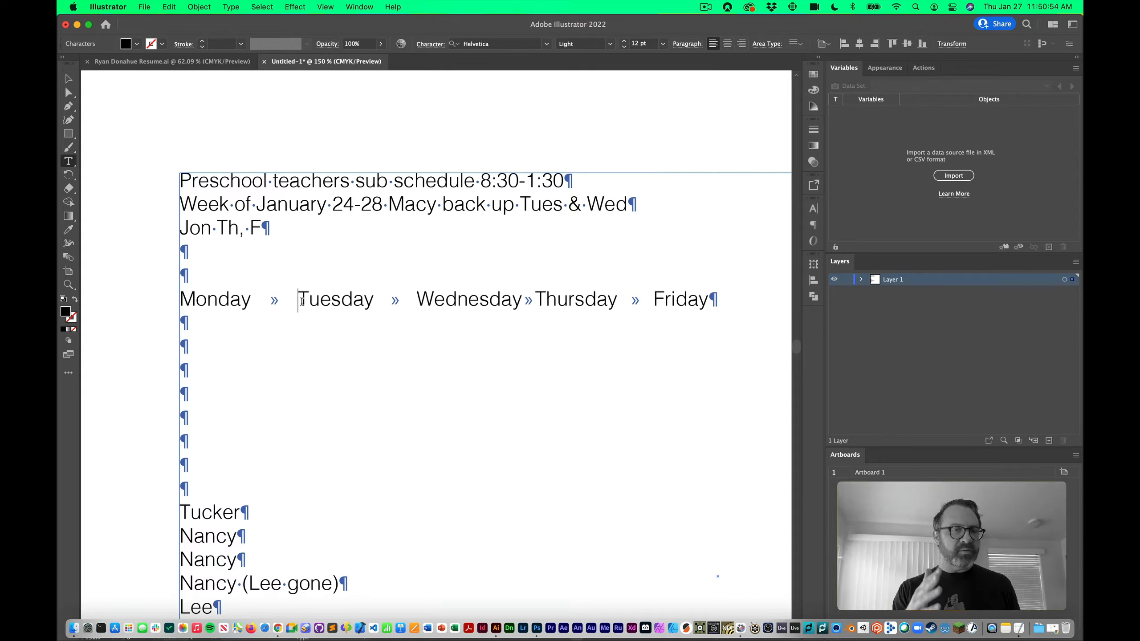
key(Tab)
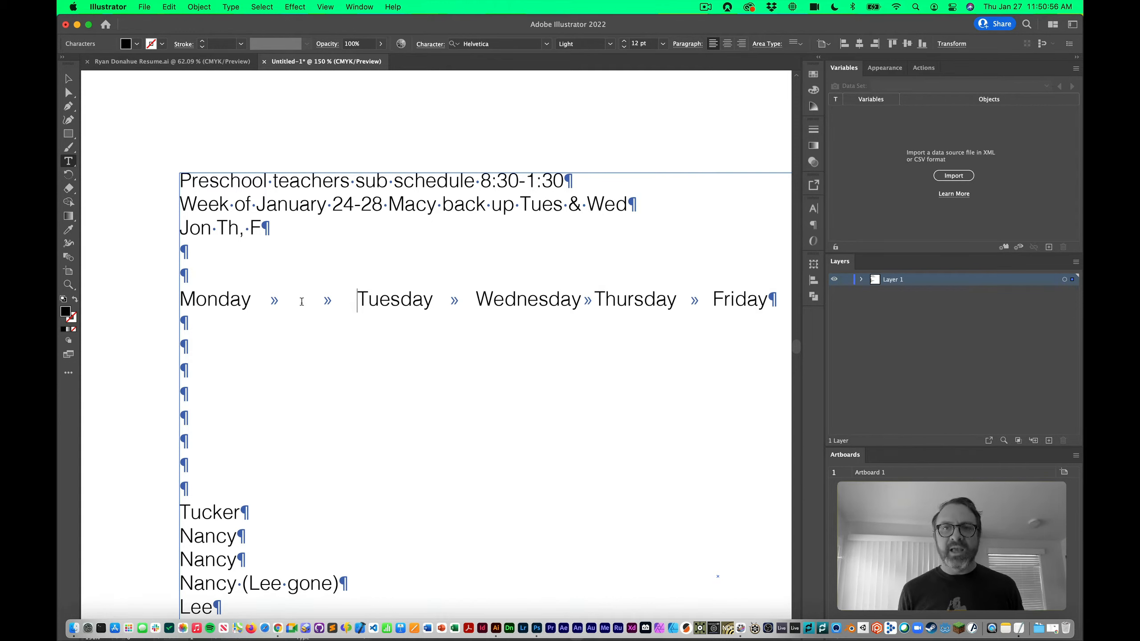
click(487, 300)
key(Tab)
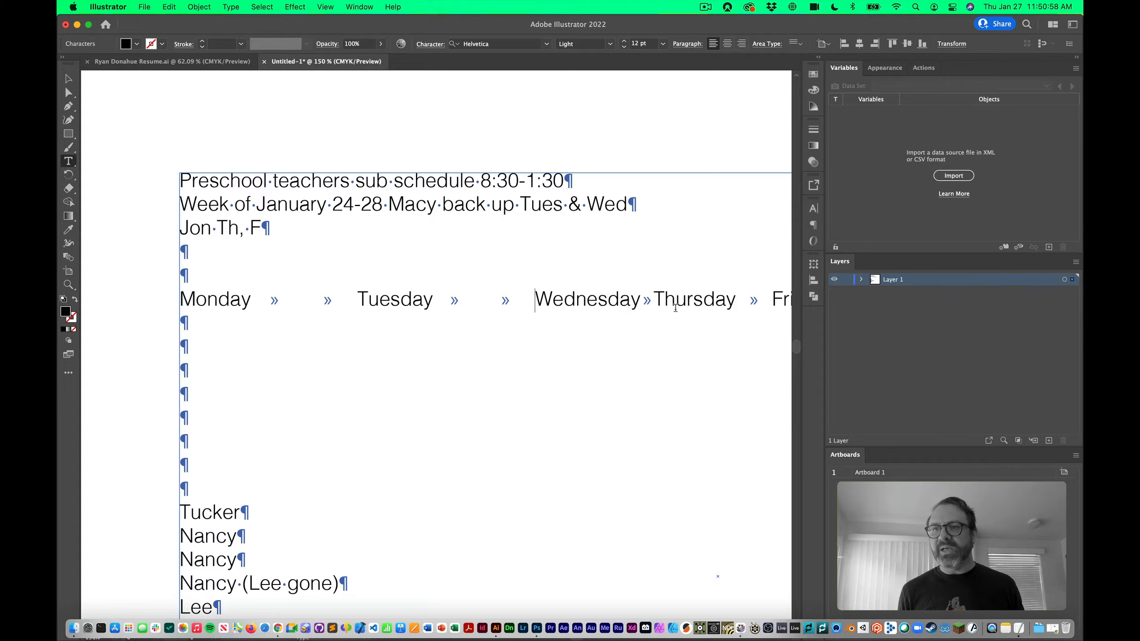
click(658, 300)
key(Tab)
Add one before Friday too, then undo so a single tab separates each day
scroll(608, 308, right, 5)
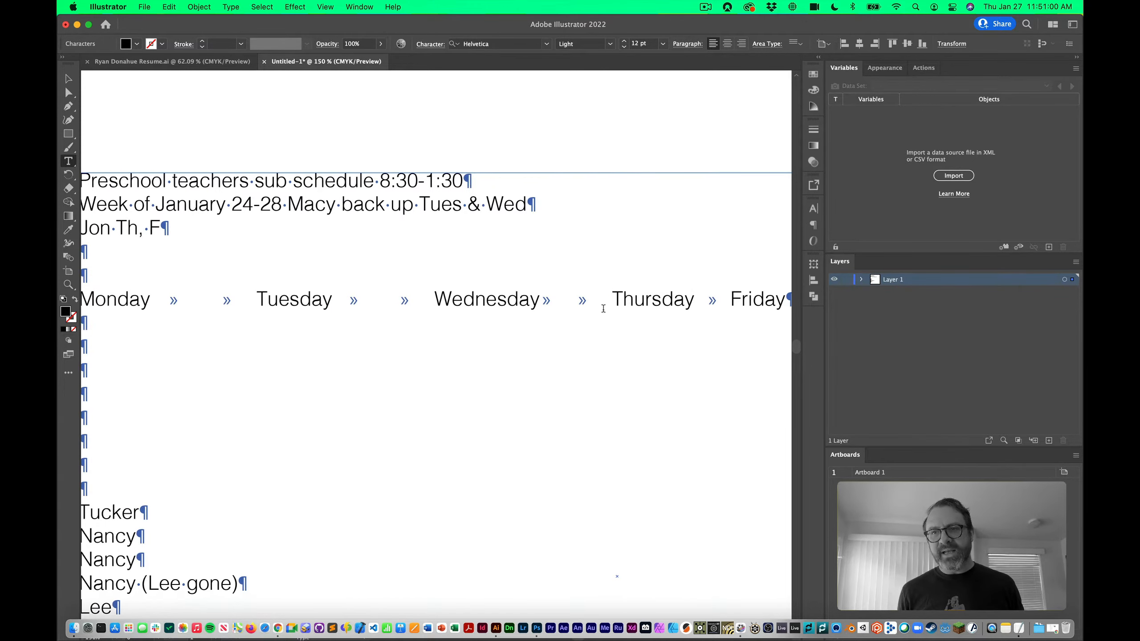
click(615, 304)
key(Tab)
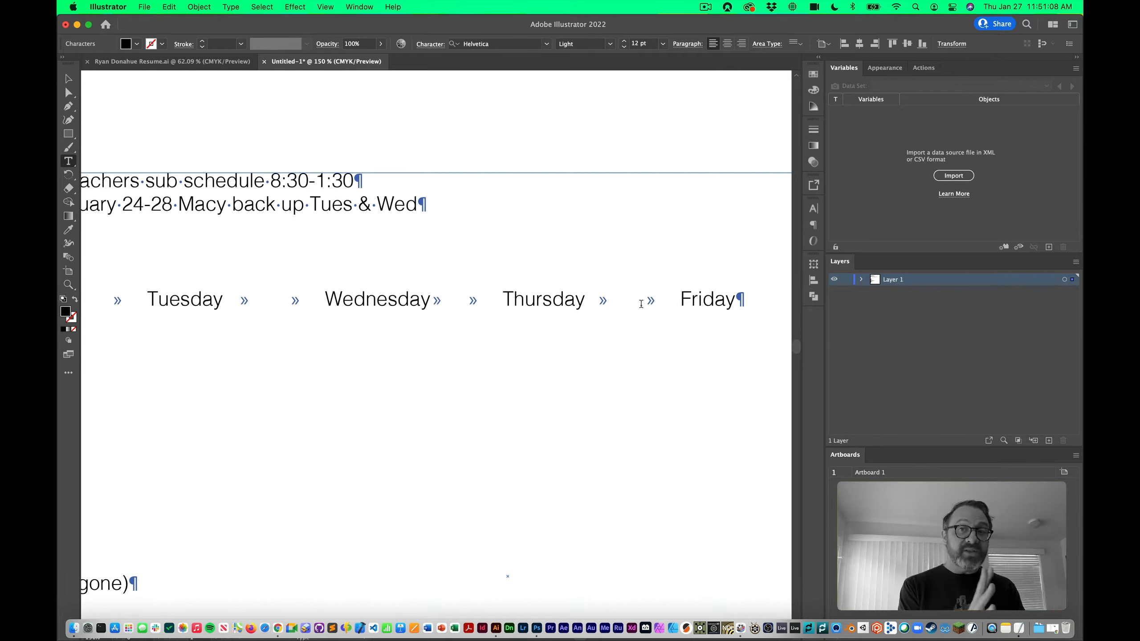
scroll(549, 306, left, 5)
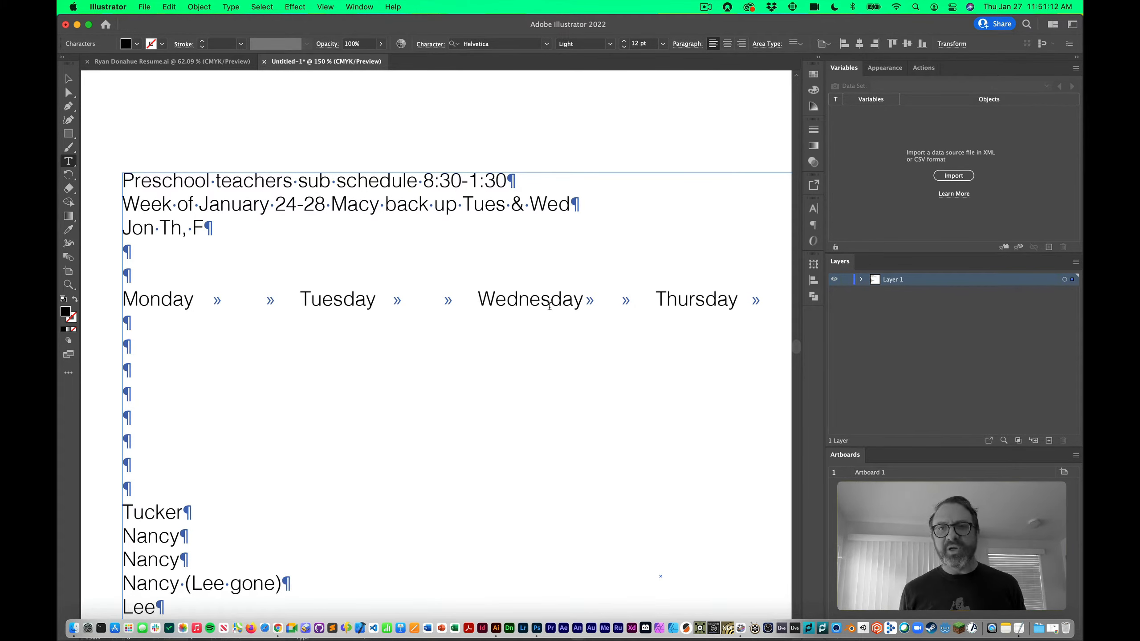
key(super+z)
key(super+z)
key(super+z)
key(super+z)
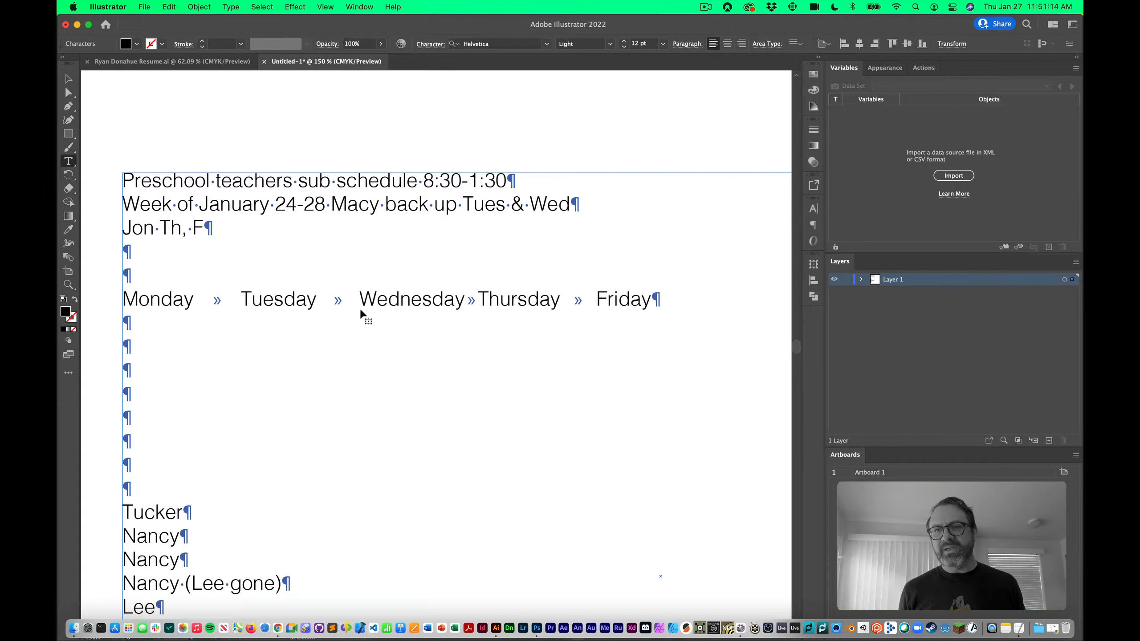
Select the day-name line and open the Tabs panel aligned above the text
triple_click(374, 301)
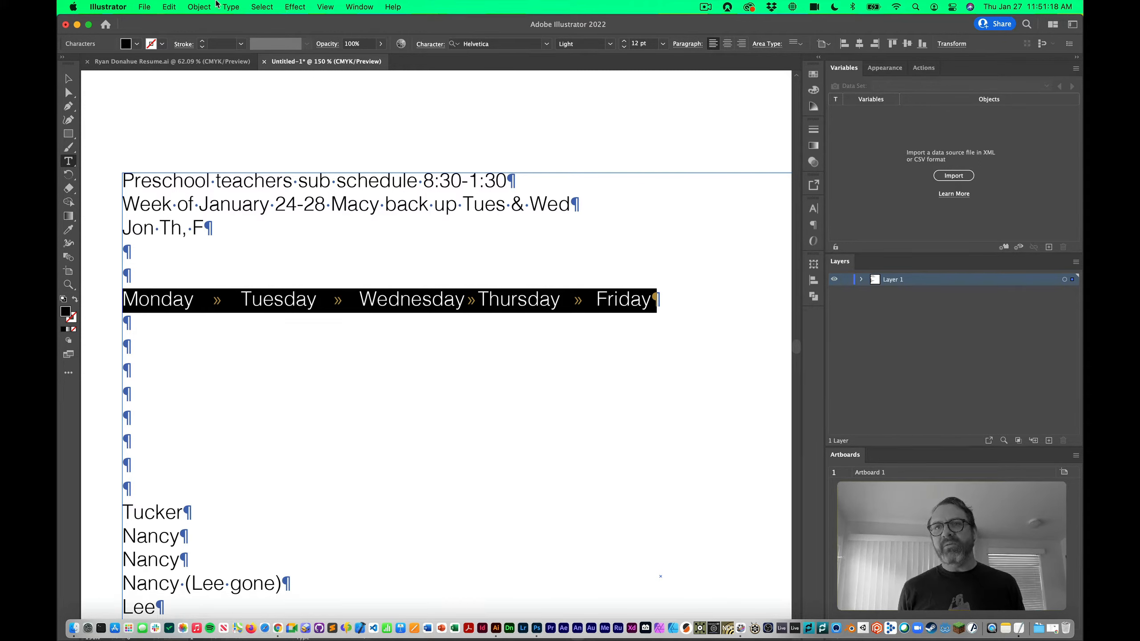
click(230, 5)
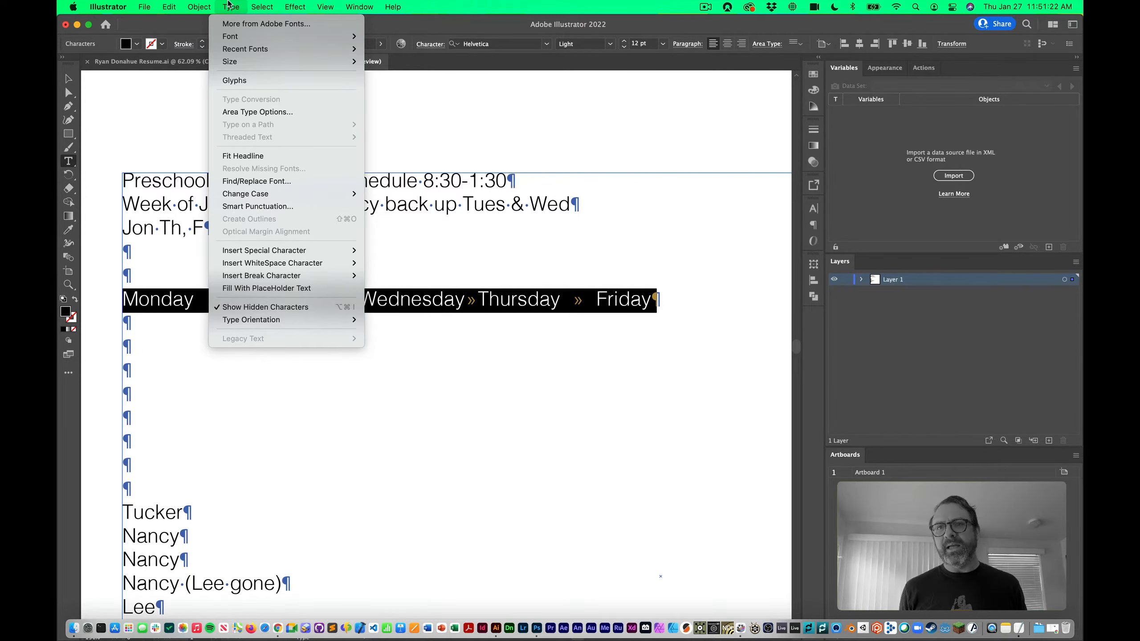
mouse_move(355, 5)
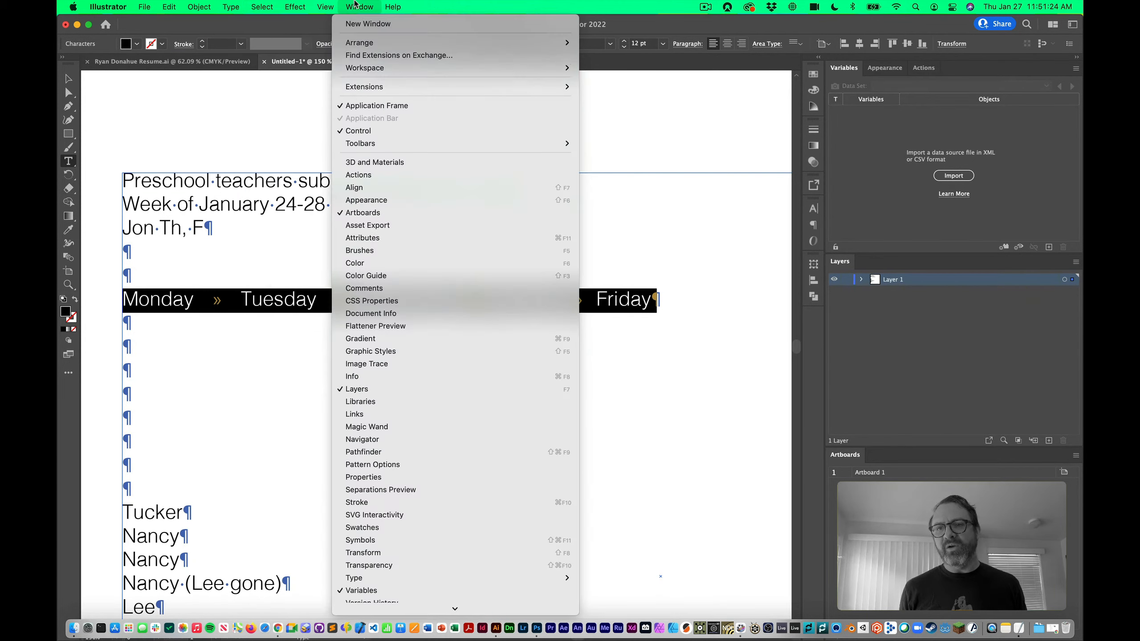
scroll(394, 604, down, 4)
scroll(389, 533, up, 1)
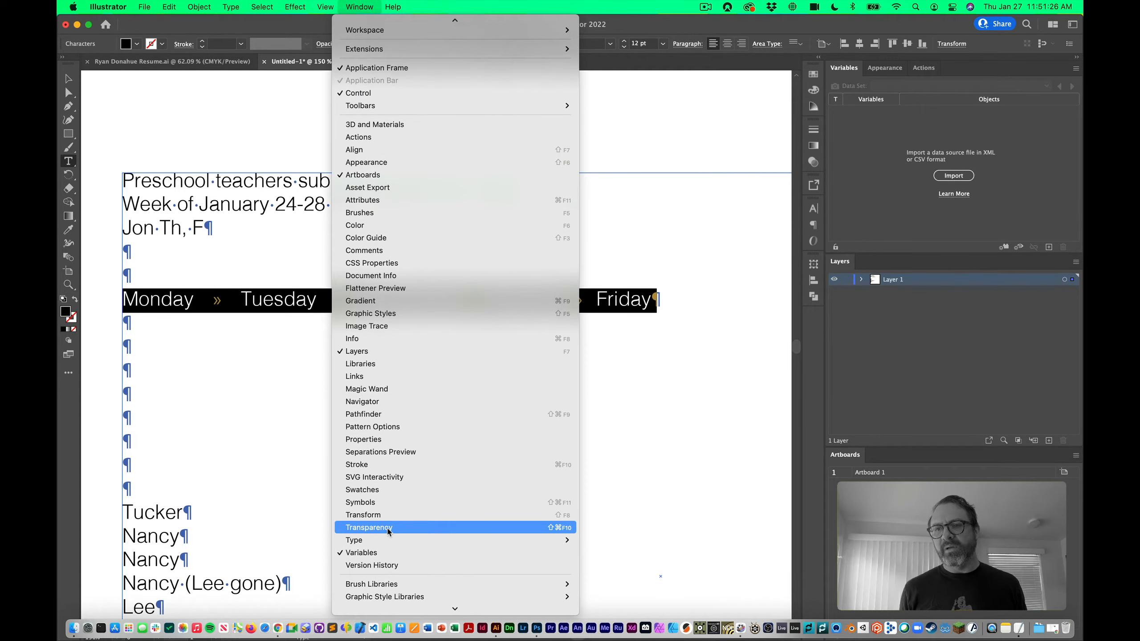
mouse_move(385, 538)
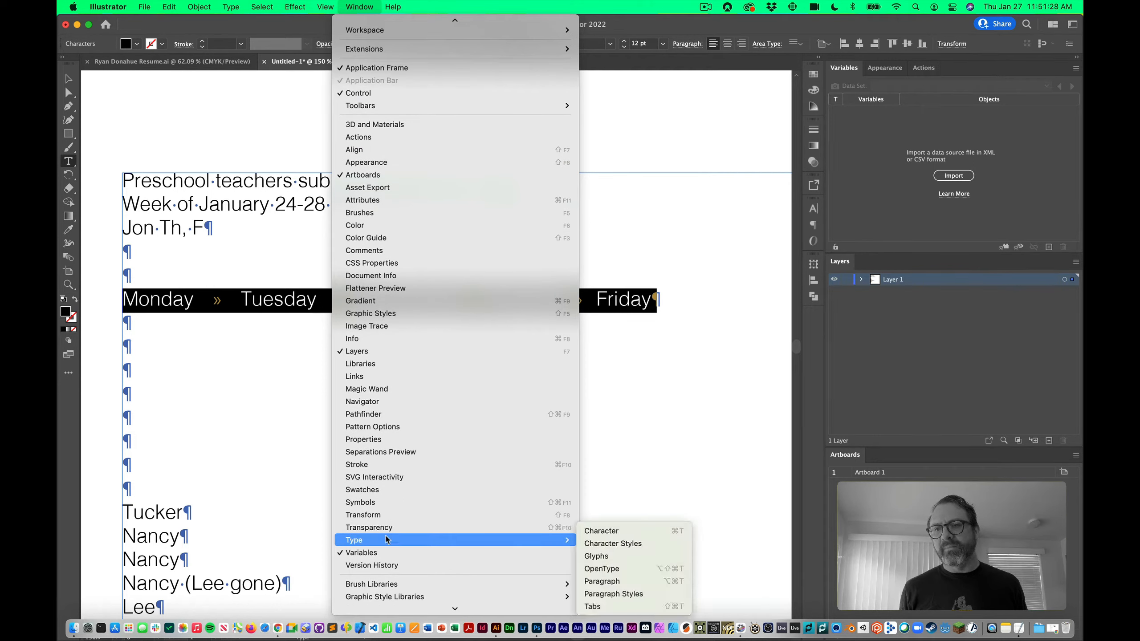
click(606, 606)
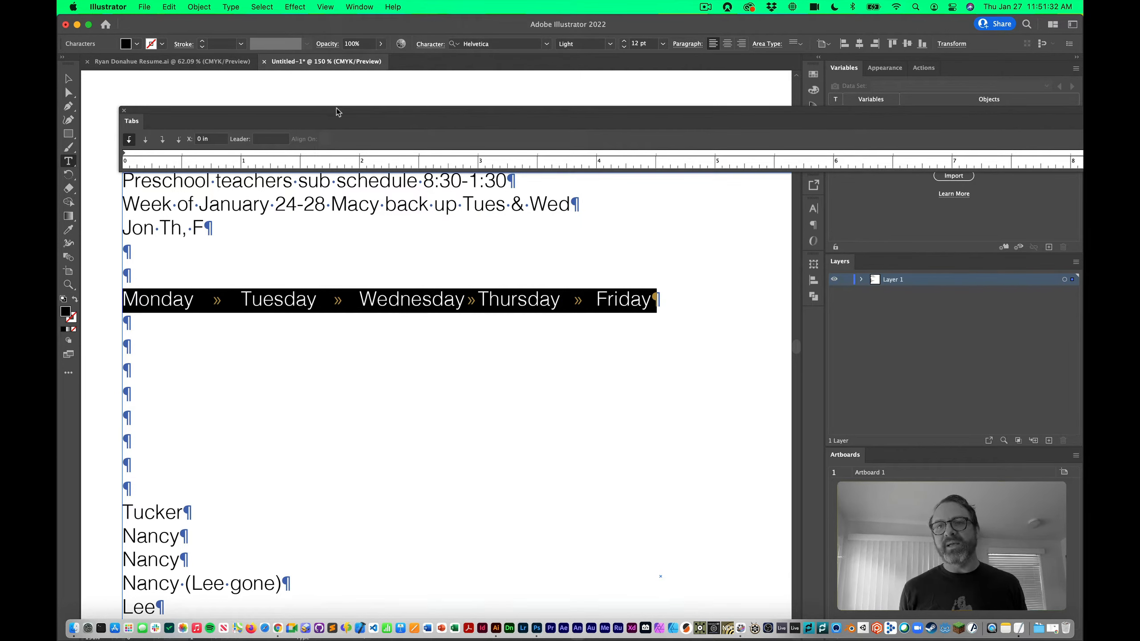
mouse_move(338, 111)
mouse_down()
mouse_move(241, 108)
mouse_move(508, 115)
mouse_move(310, 130)
mouse_move(342, 123)
mouse_move(337, 103)
mouse_move(337, 125)
mouse_up()
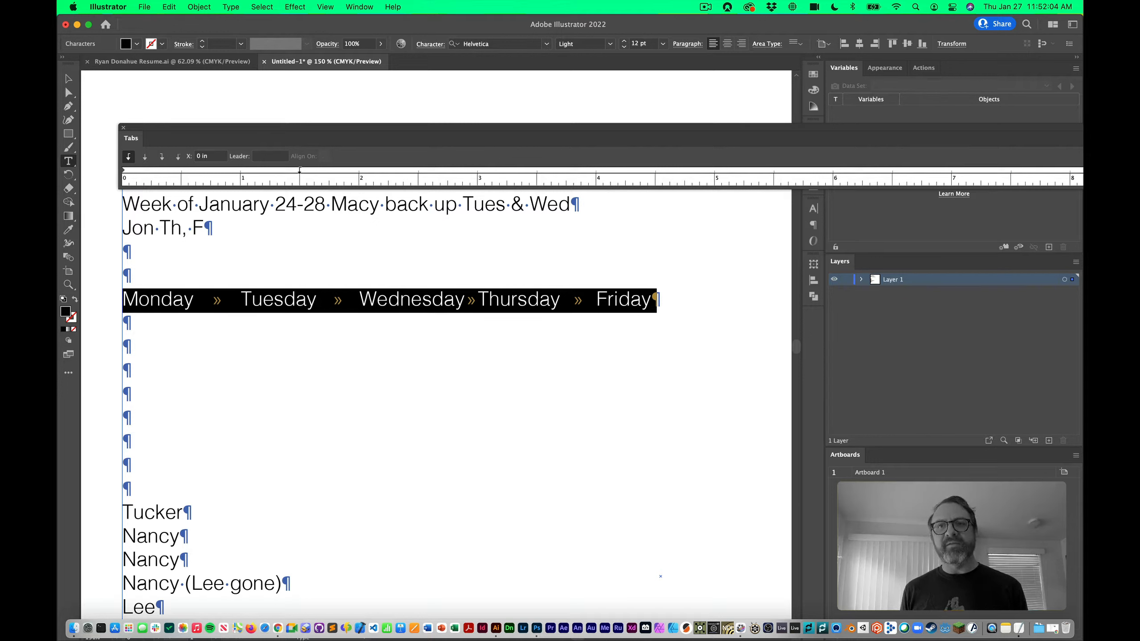
Set tab stops at 1.5, 3, 4.5 and 6 inches on the Tabs ruler
click(299, 171)
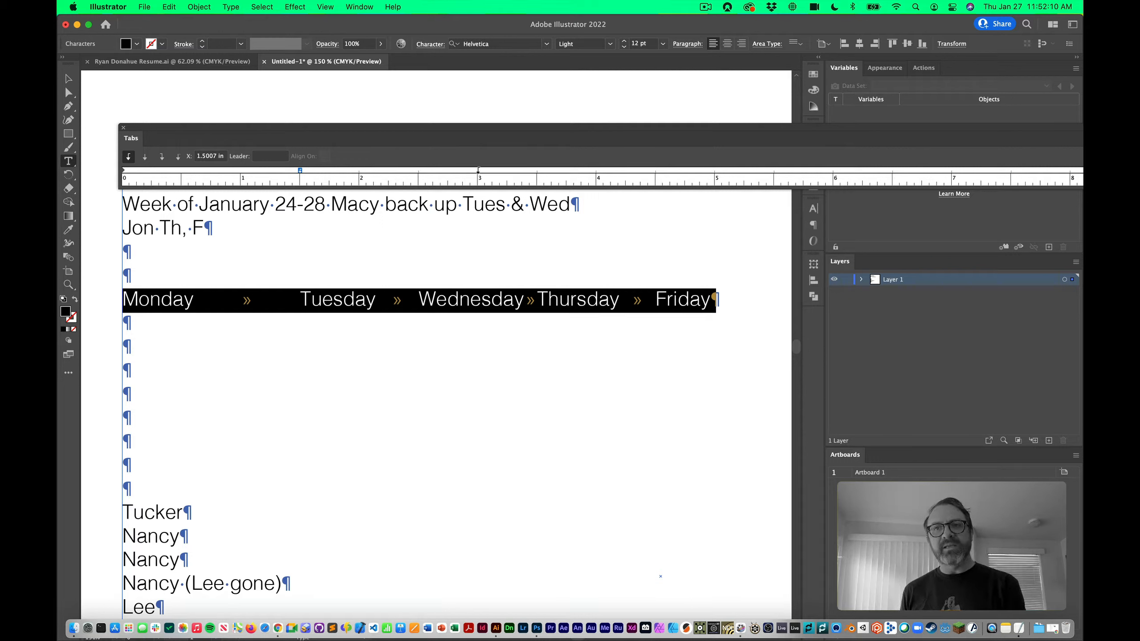
click(478, 171)
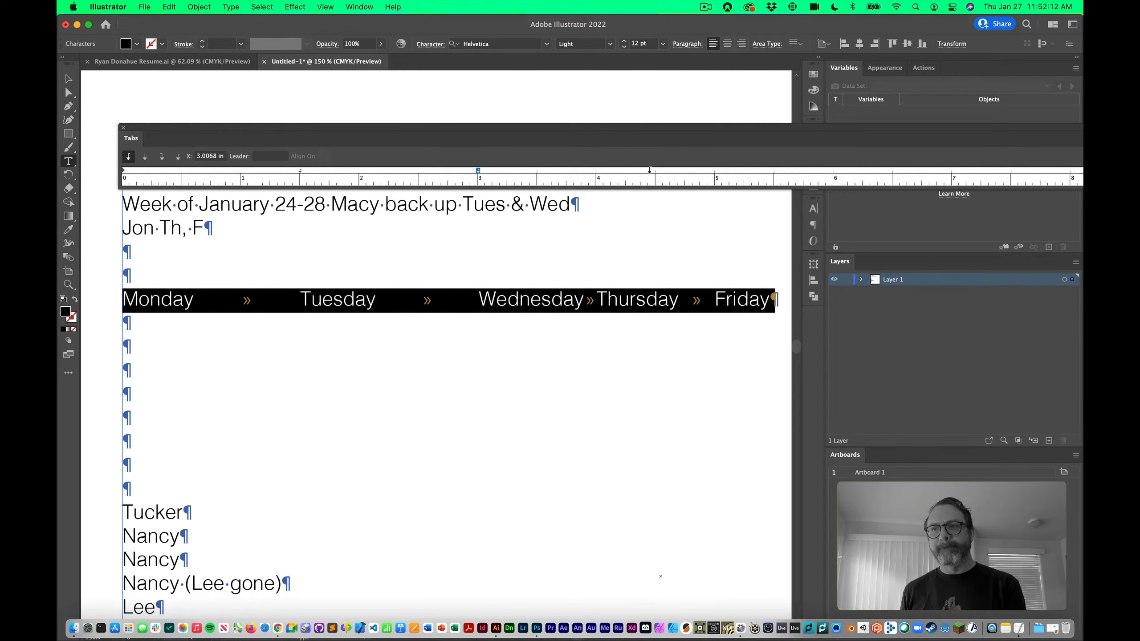
click(657, 170)
scroll(614, 205, right, 2)
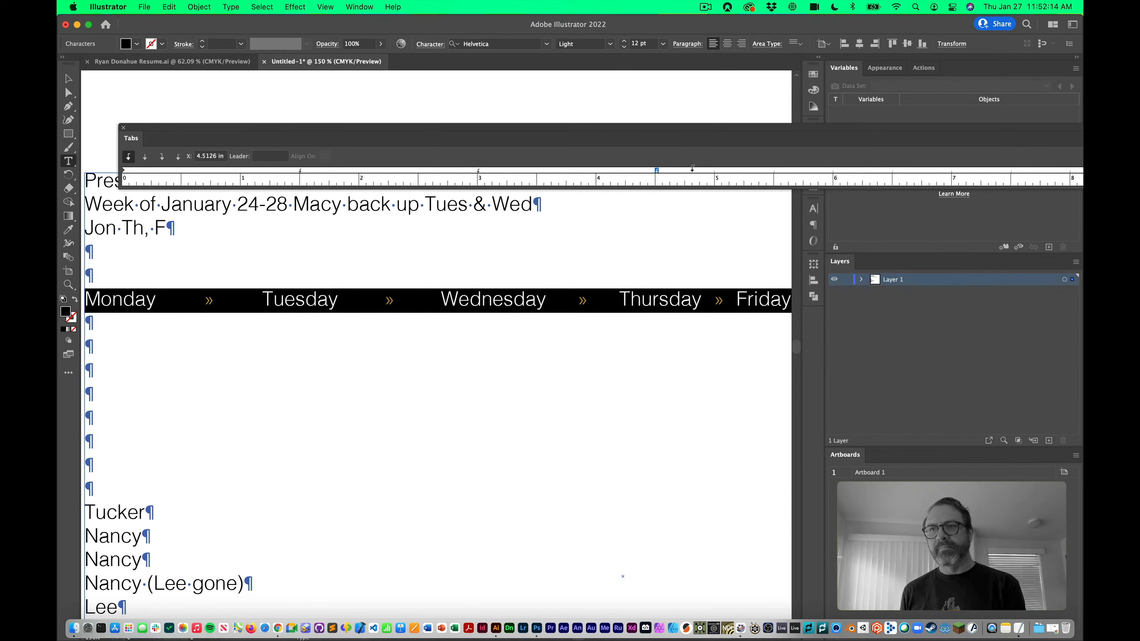
click(834, 171)
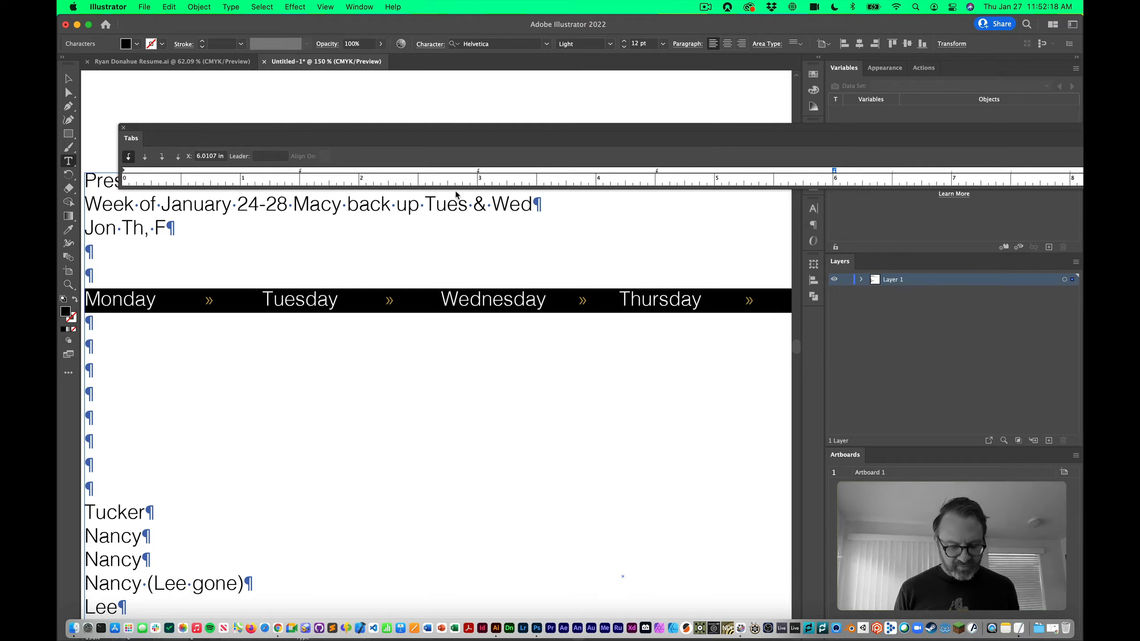
Select the whole text frame, realign the Tabs ruler, and hide hidden characters
key(super+minus)
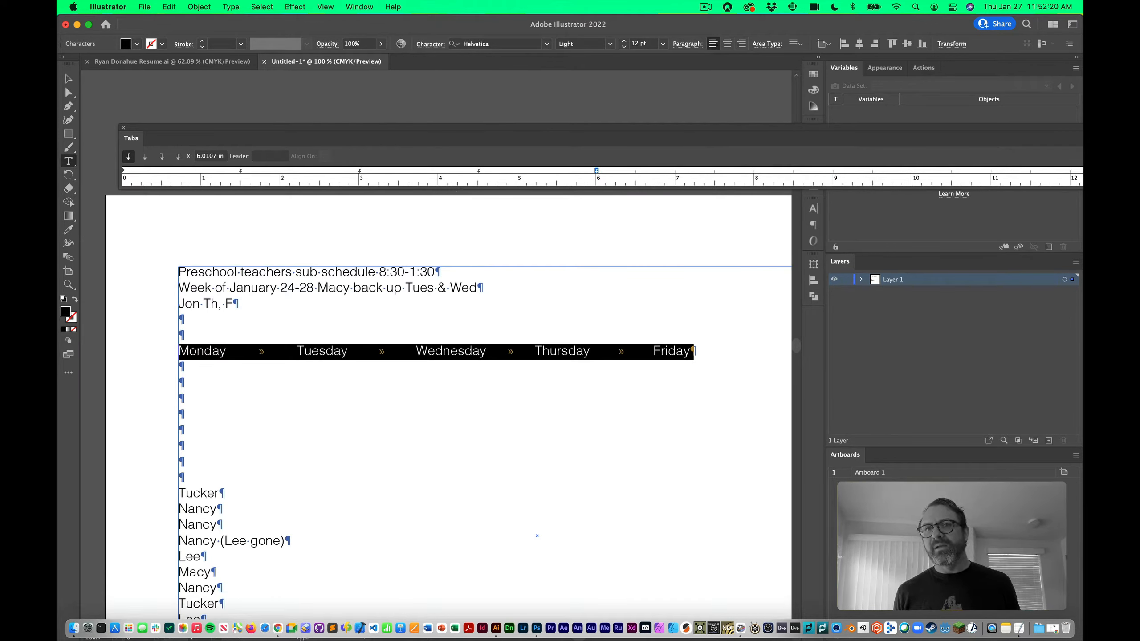
click(68, 79)
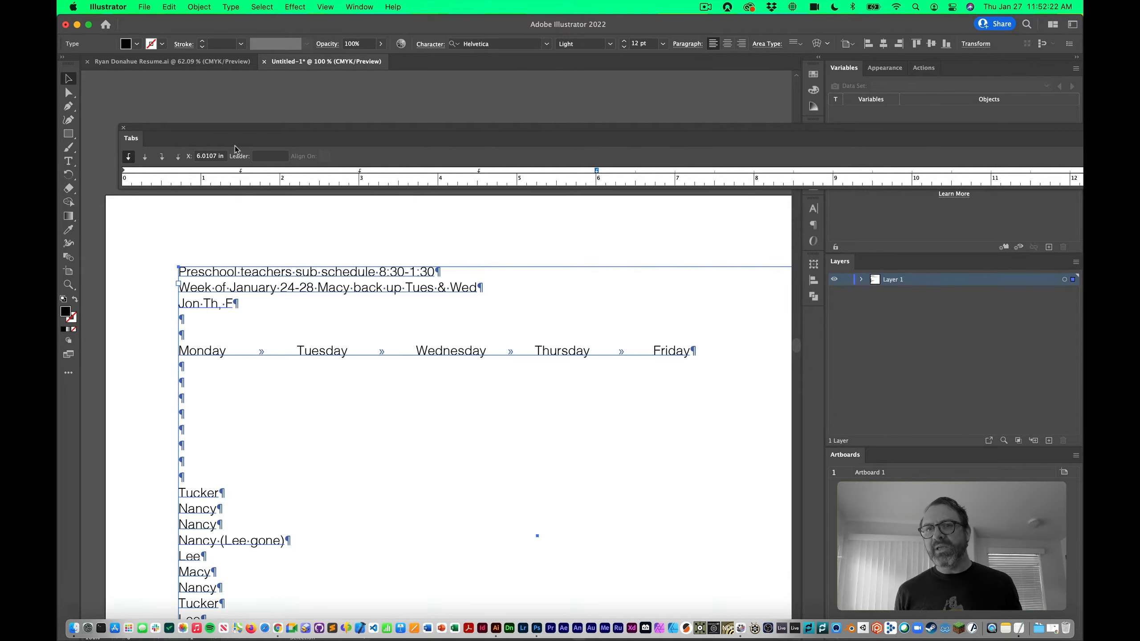
drag(121, 148, 316, 148)
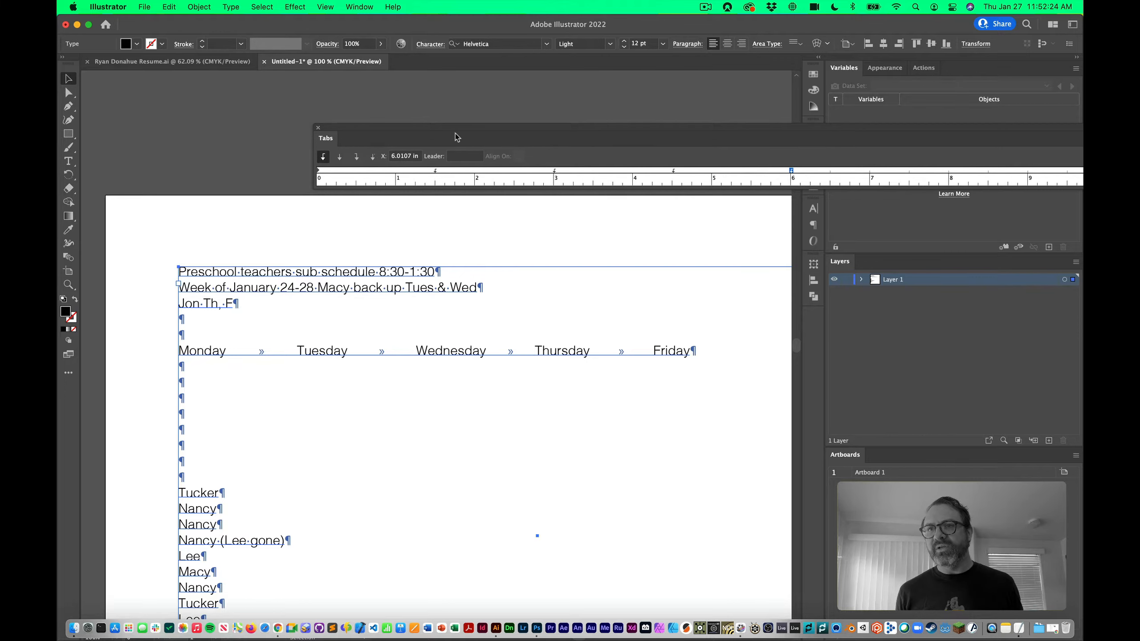
drag(455, 130, 264, 167)
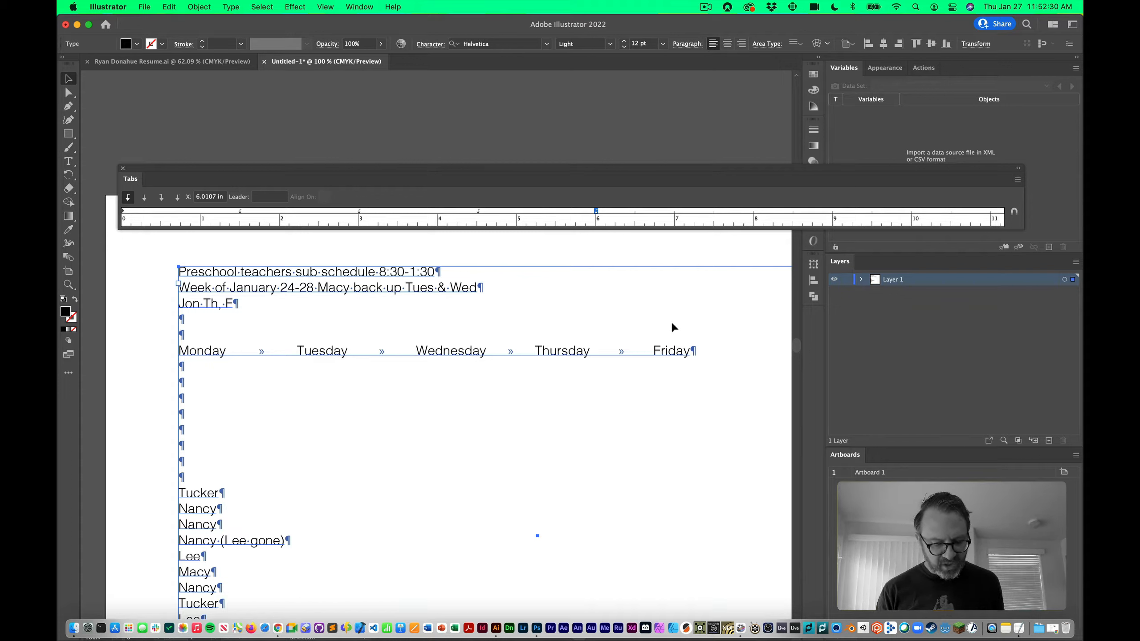
key(super+alt+i)
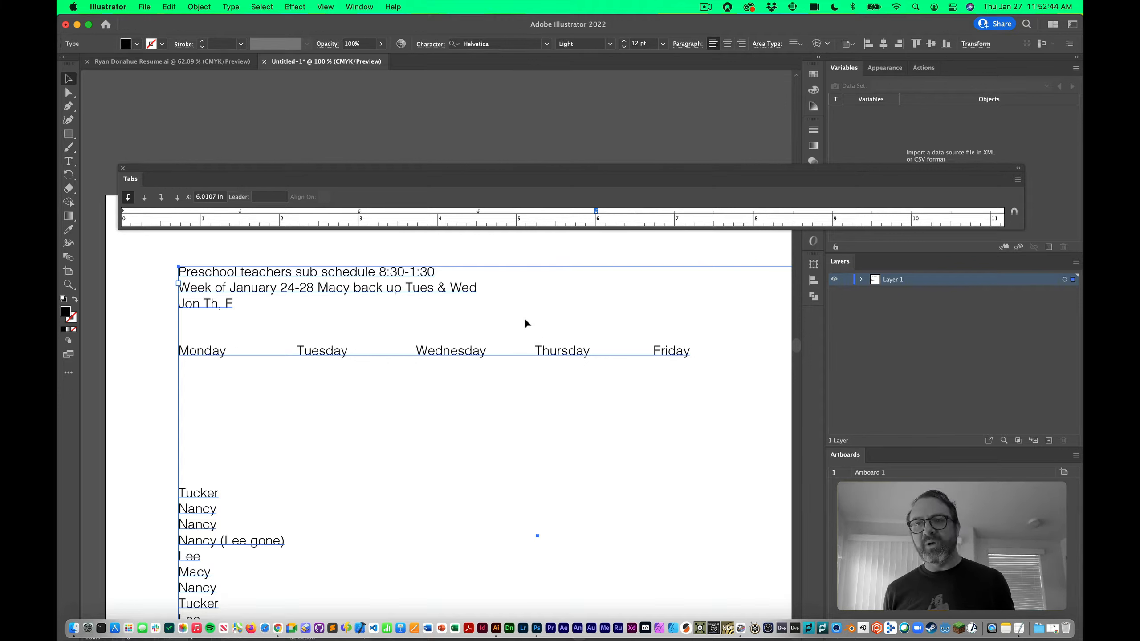
key(super+Tab)
key(super+Tab)
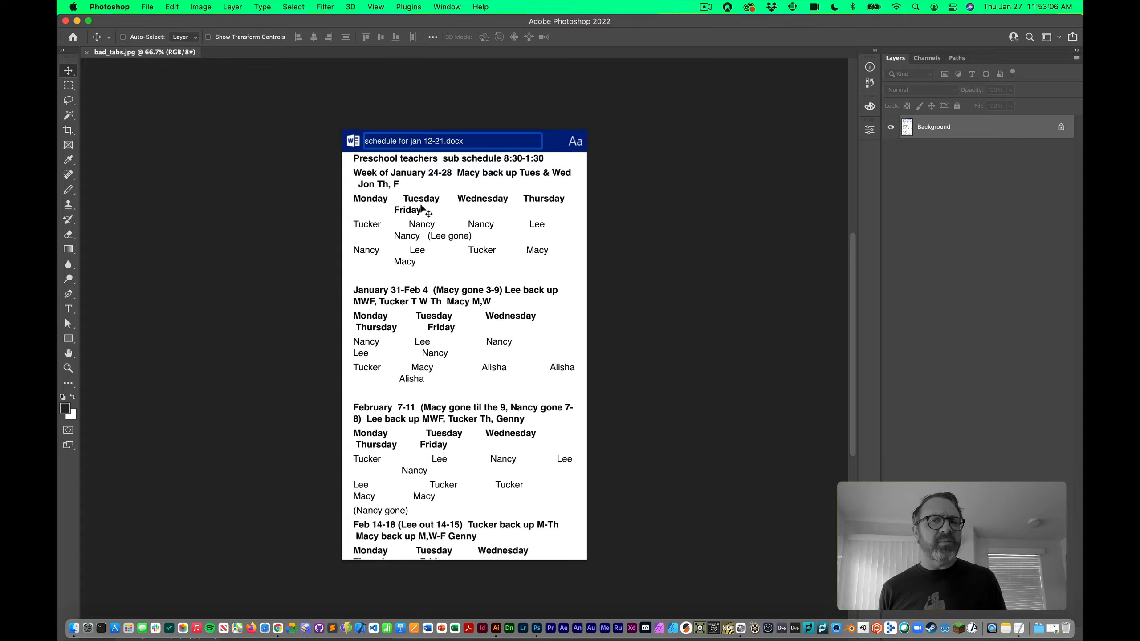
key(super+Tab)
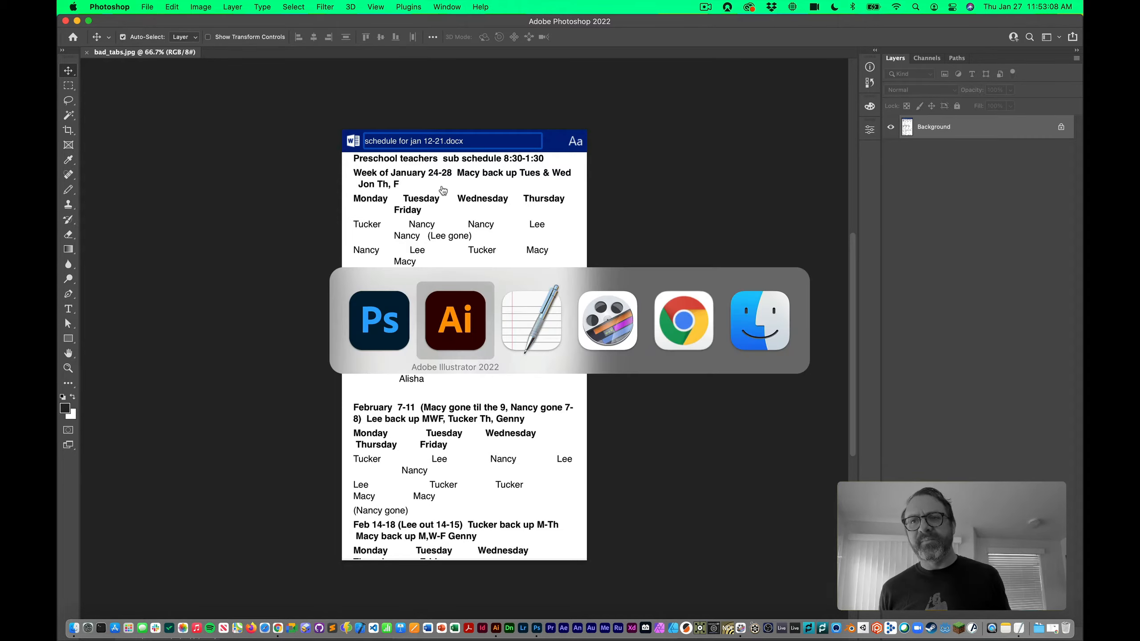
Pull the teacher names up onto the first row, separating them with tabs
scroll(333, 352, down, 3)
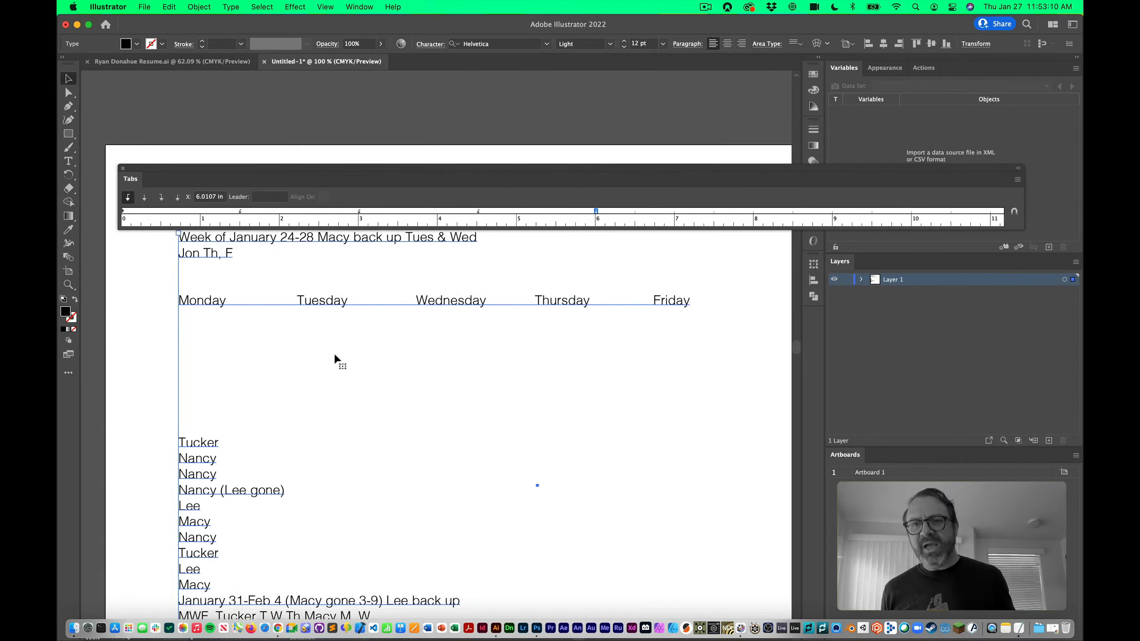
double_click(221, 442)
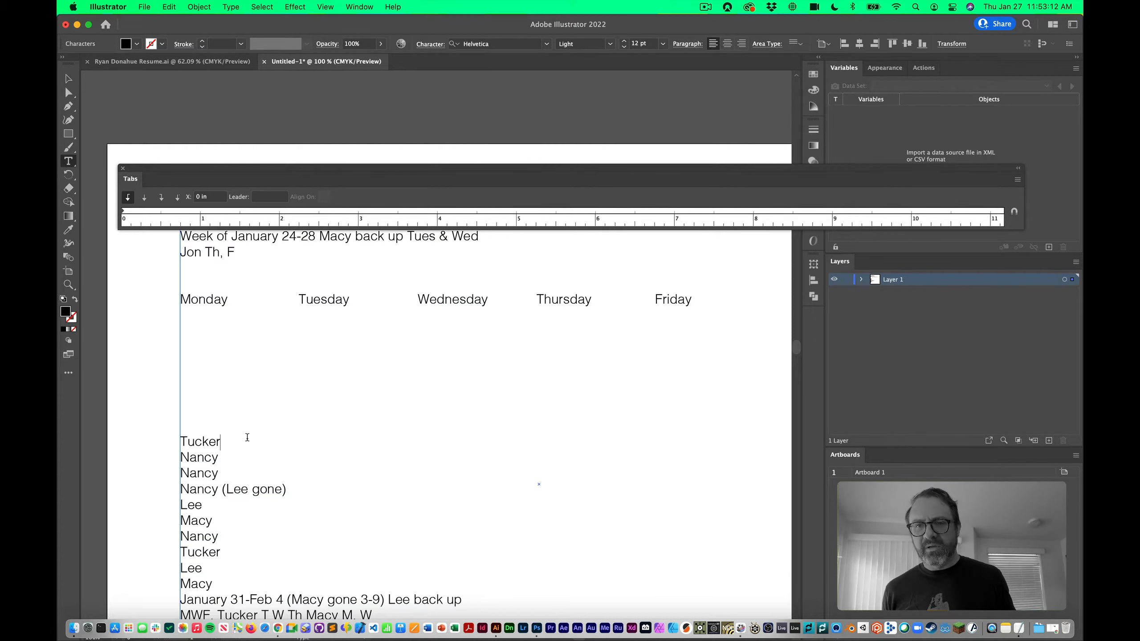
key(Delete)
key(Tab)
click(297, 441)
text(0)
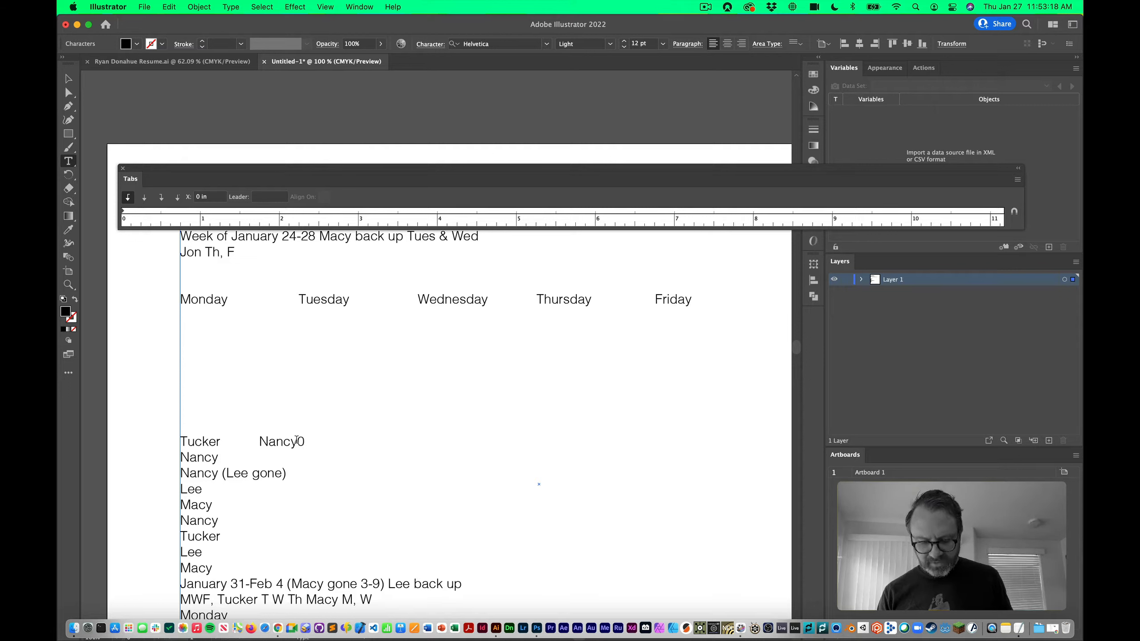
key(BackSpace)
key(Delete)
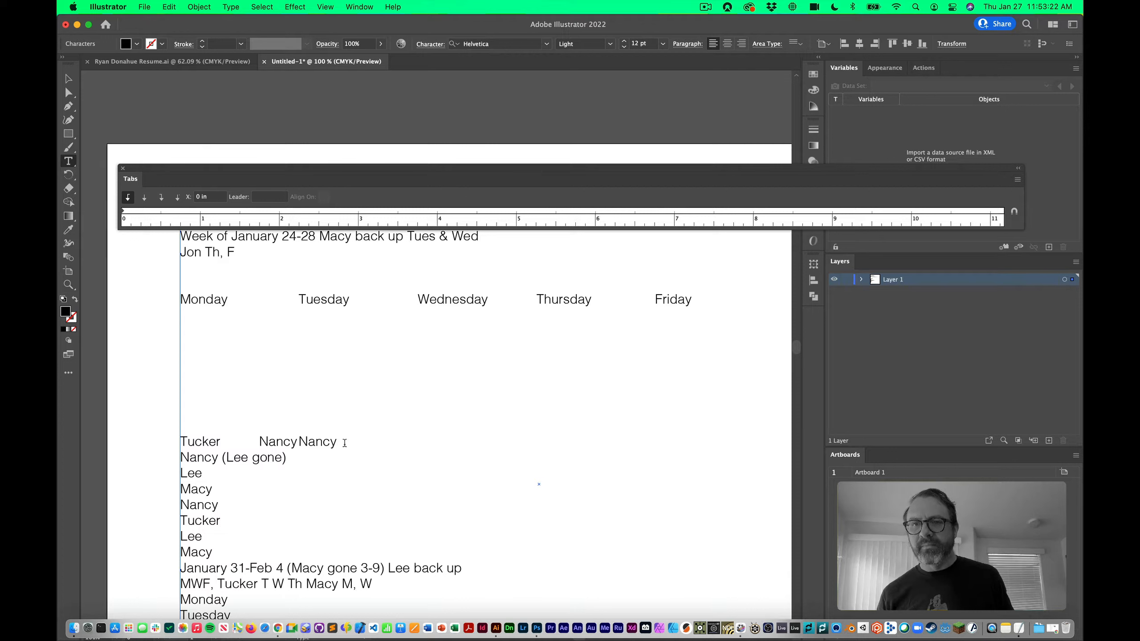
key(Delete)
click(457, 442)
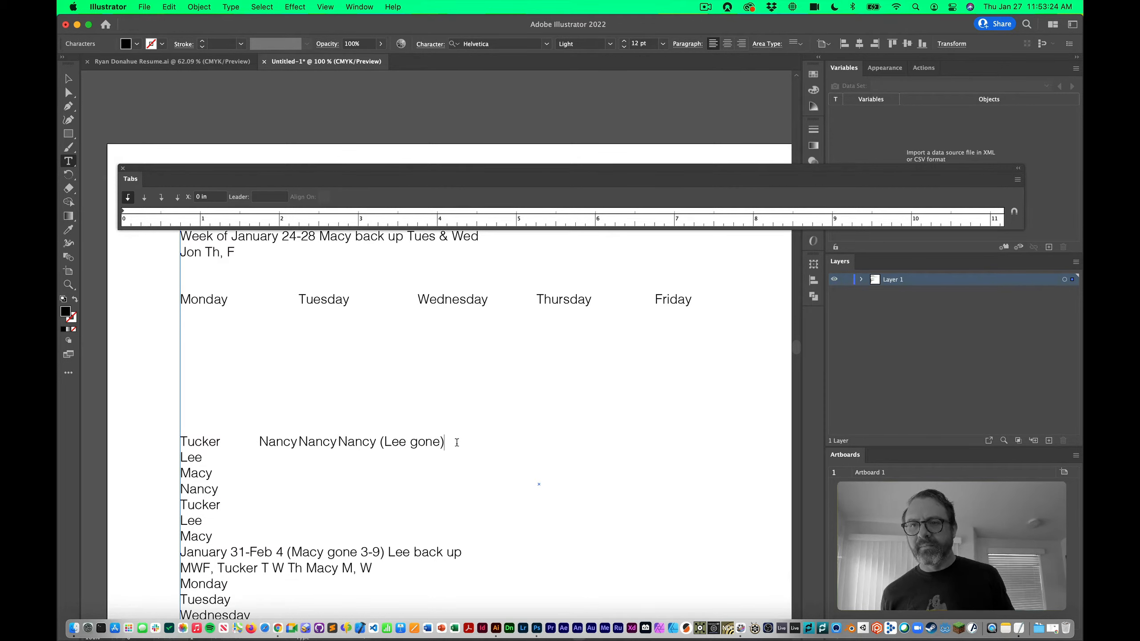
key(Delete)
key(Tab)
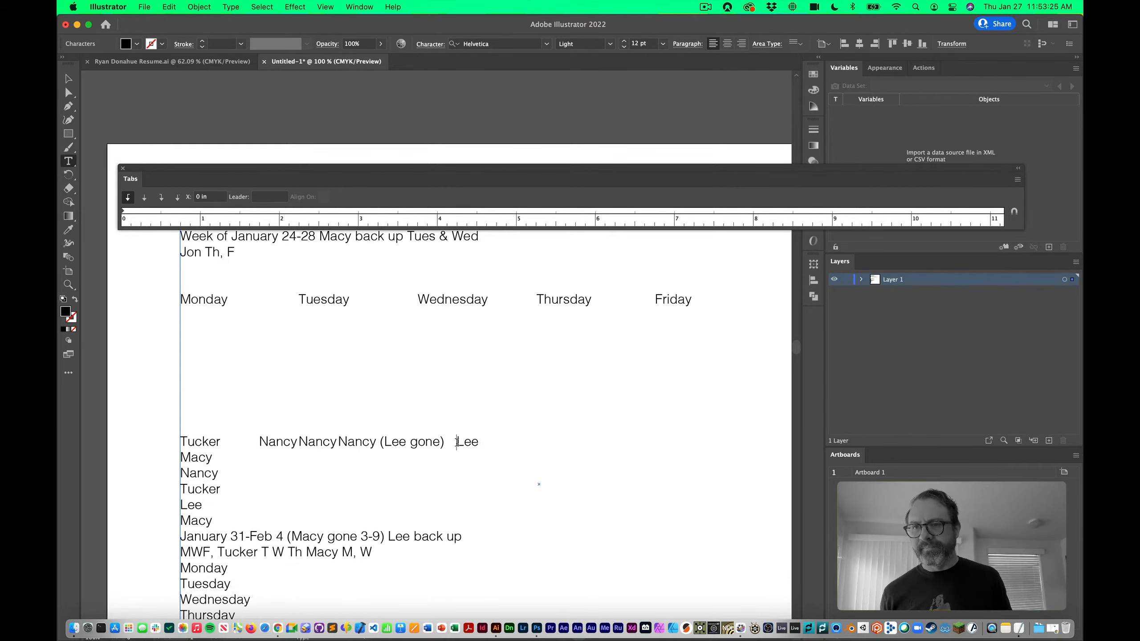
click(554, 440)
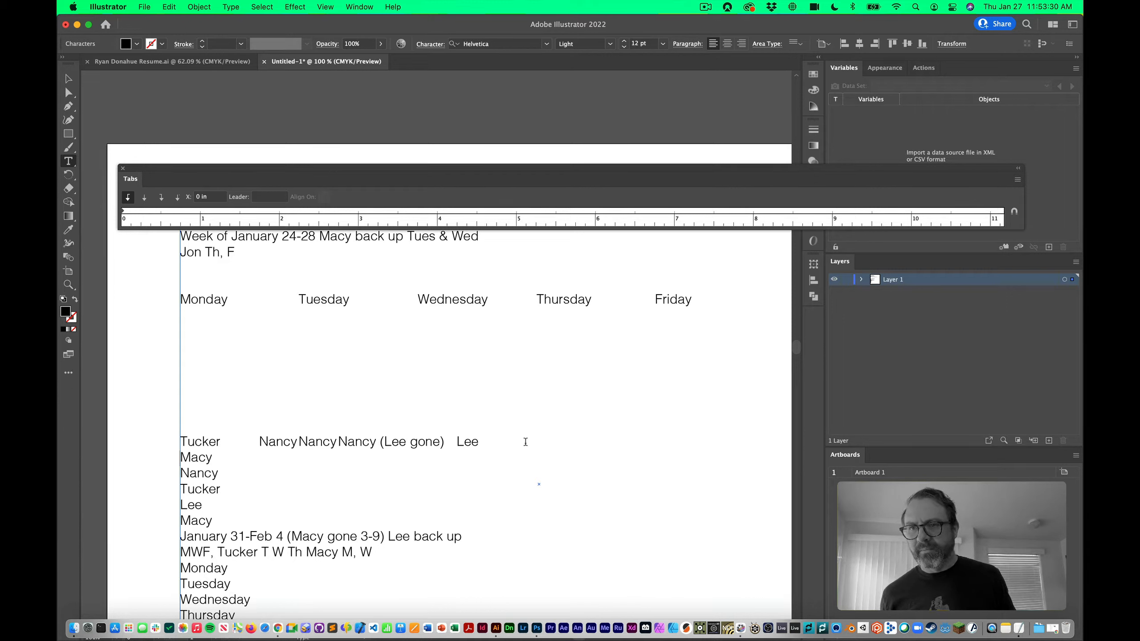
key(Delete)
key(Tab)
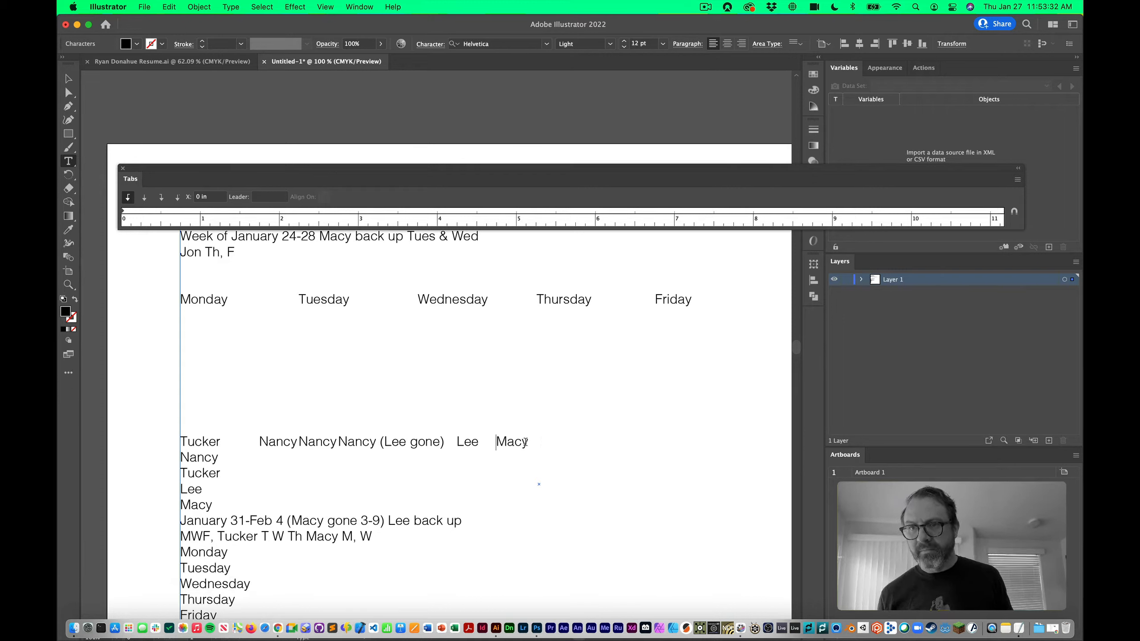
scroll(334, 448, right, 2)
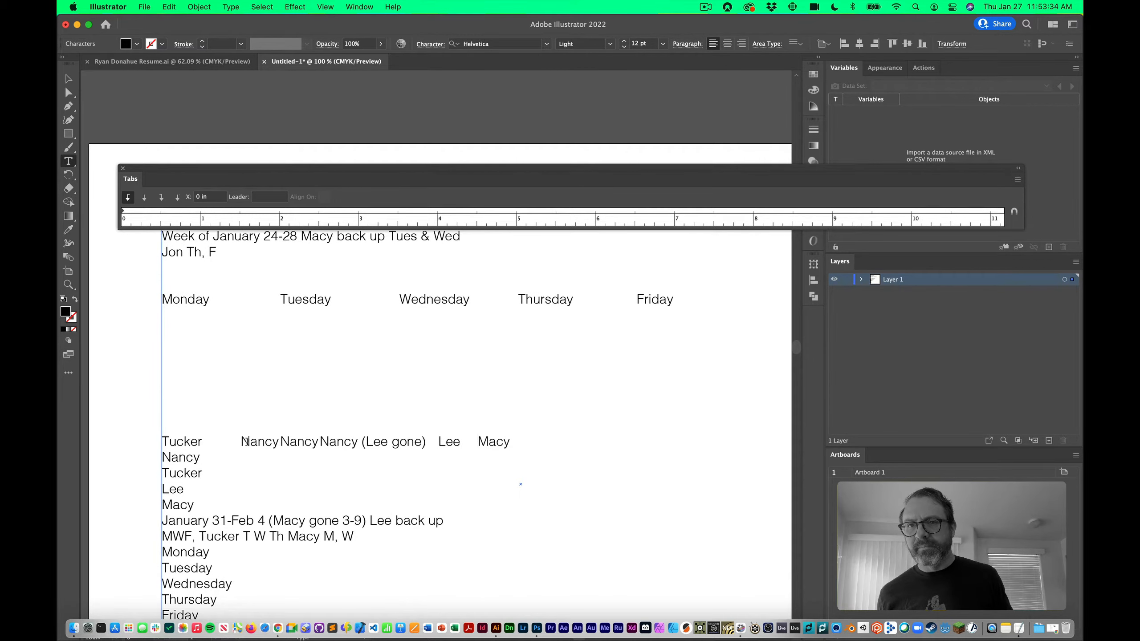
Delete the empty lines under the weekday row so Tucker sits directly beneath it
triple_click(309, 300)
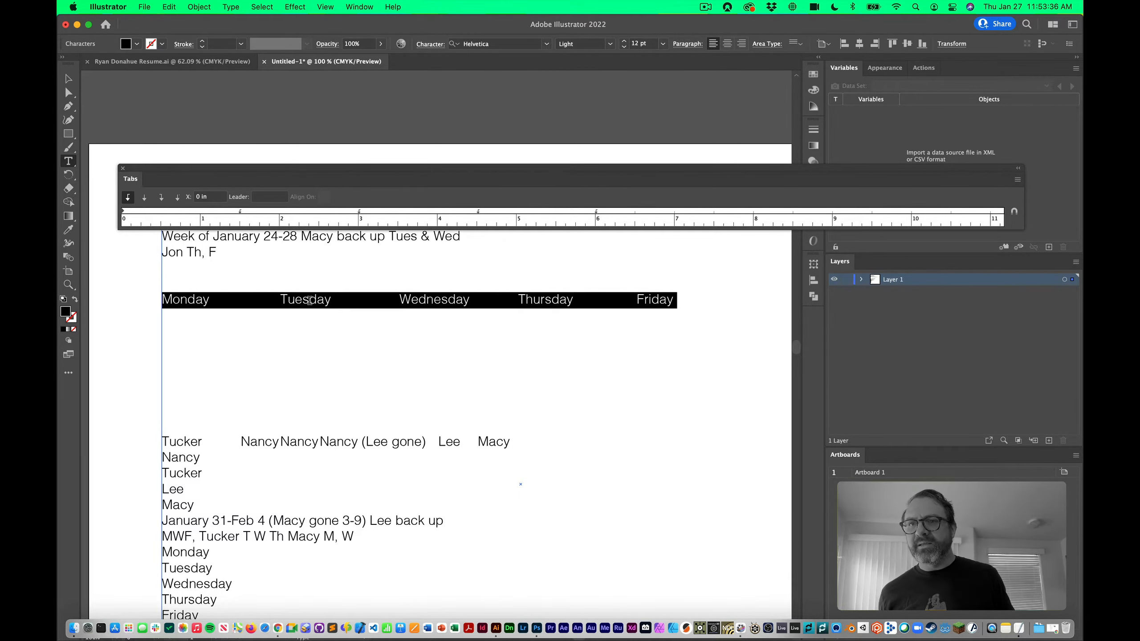
click(320, 355)
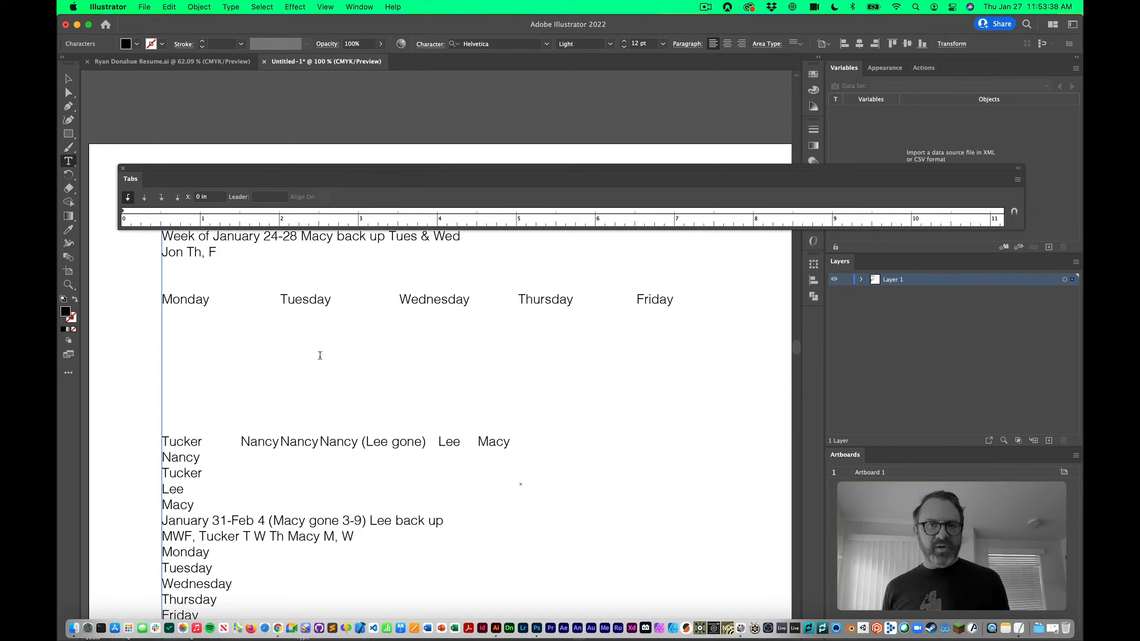
key(shift+Up)
key(shift+Up)
key(shift+Up)
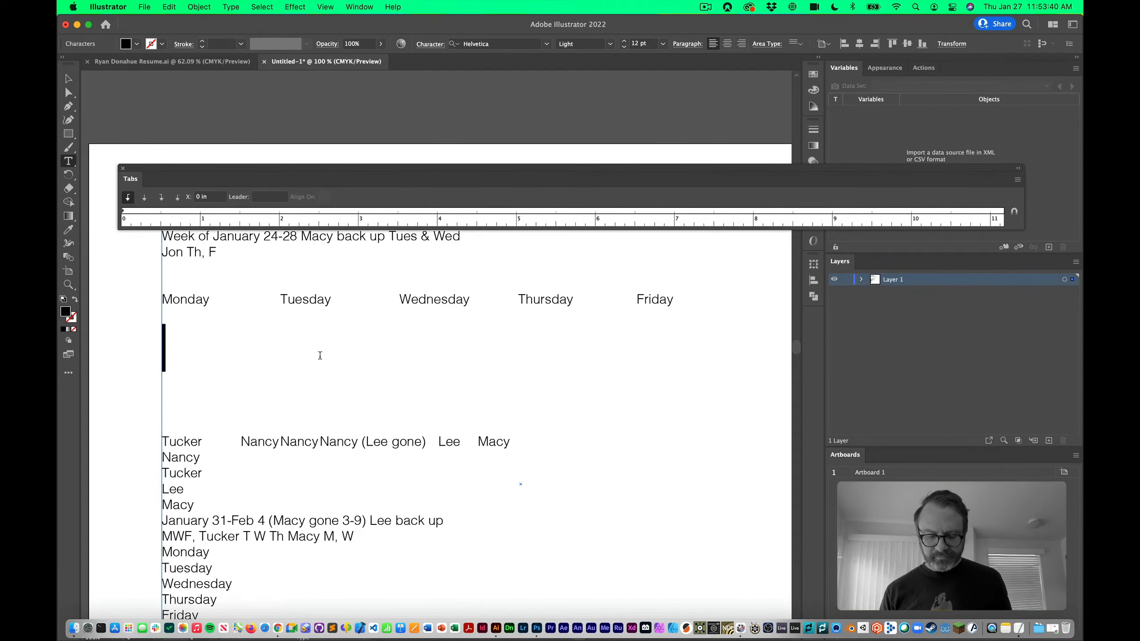
key(BackSpace)
key(shift+Down)
key(shift+Down)
key(shift+Down)
key(BackSpace)
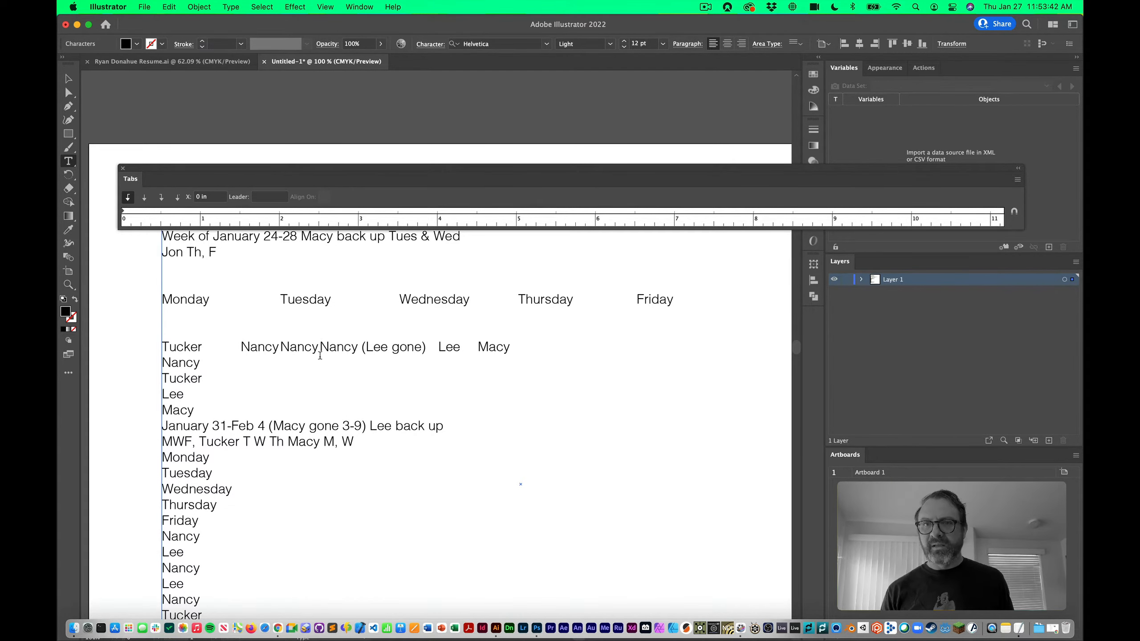
Copy the weekday row's tab stops onto the Tucker … Macy line with the Eyedropper
scroll(320, 355, right, 1)
triple_click(321, 351)
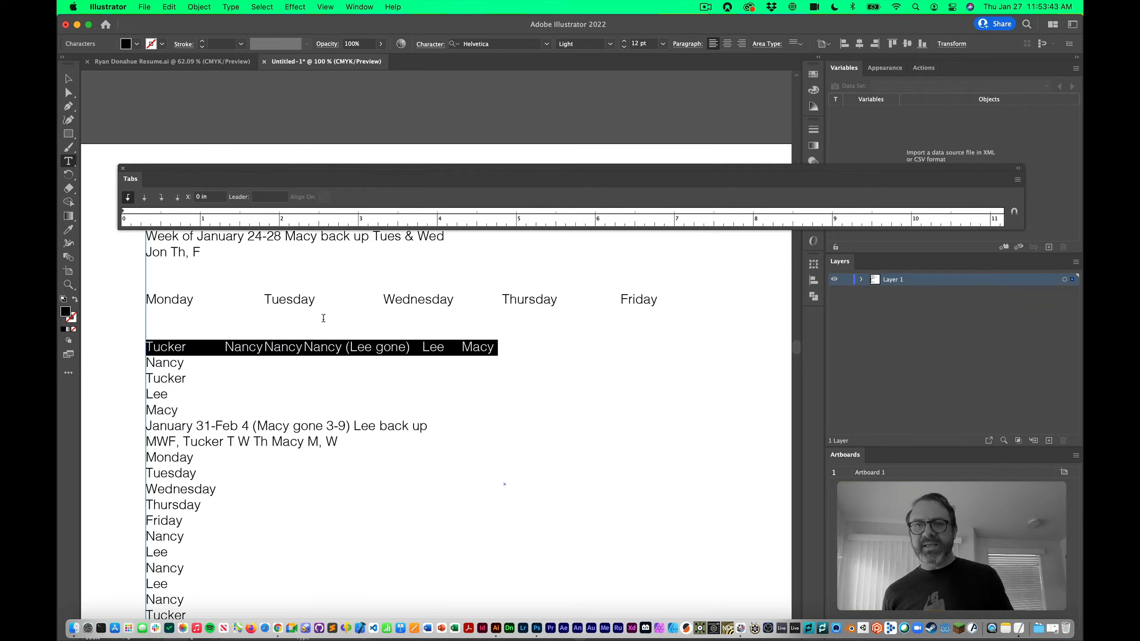
triple_click(301, 299)
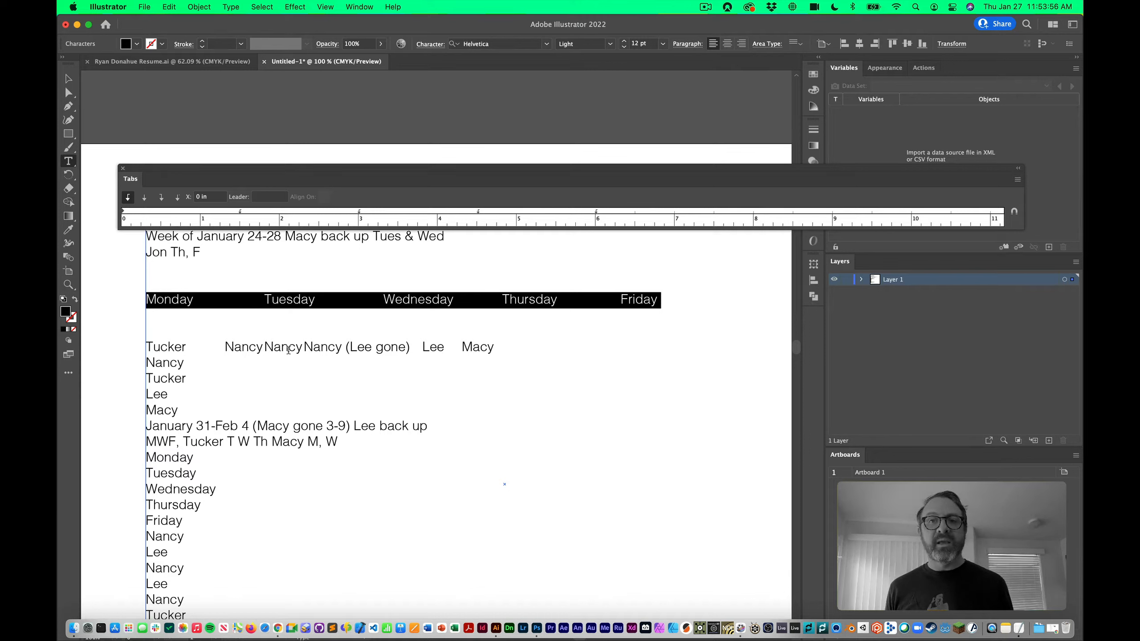
triple_click(288, 349)
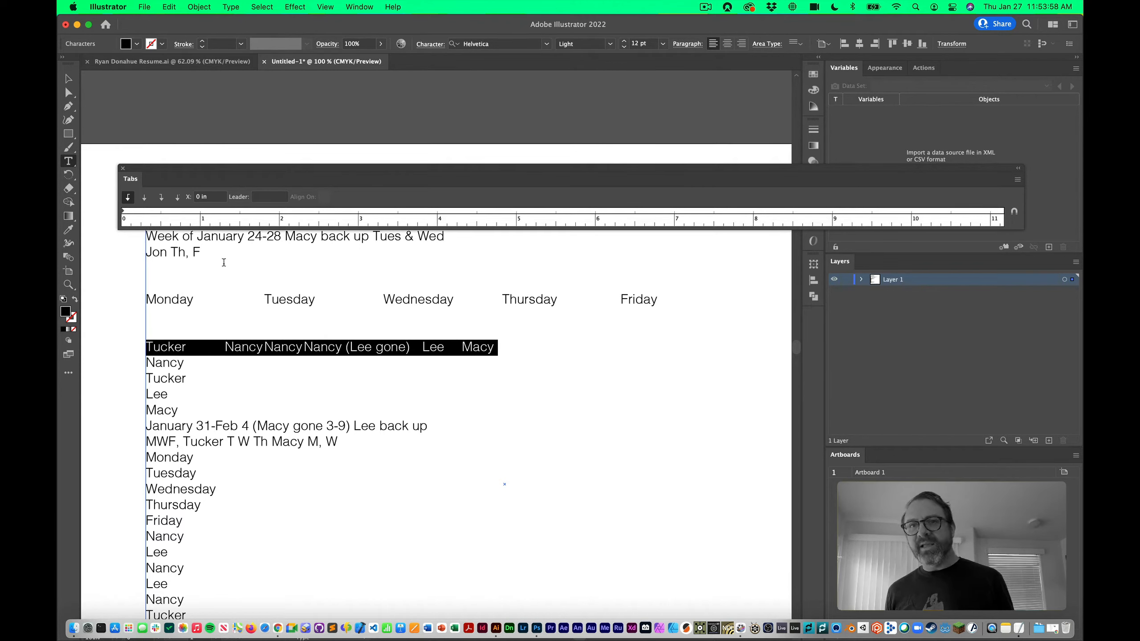
click(68, 230)
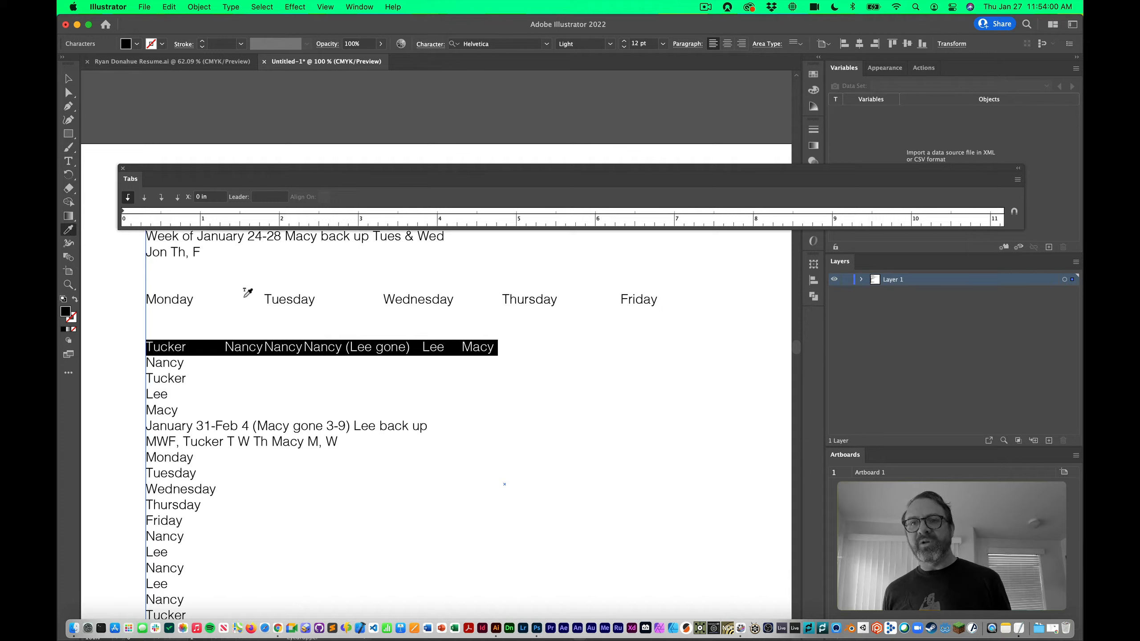
click(245, 300)
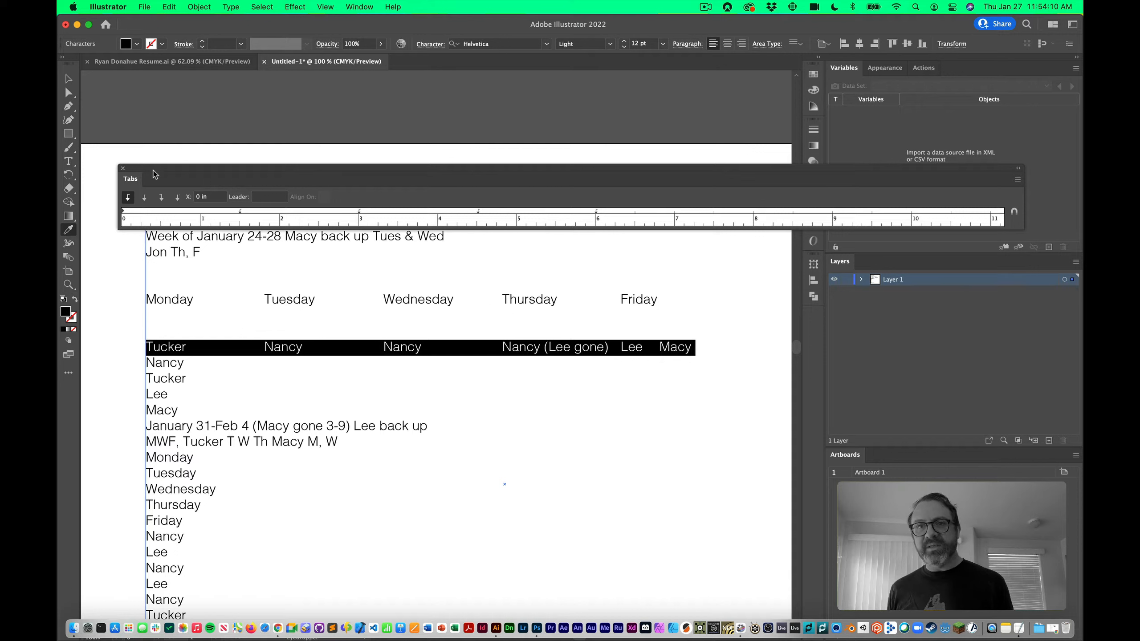
click(71, 84)
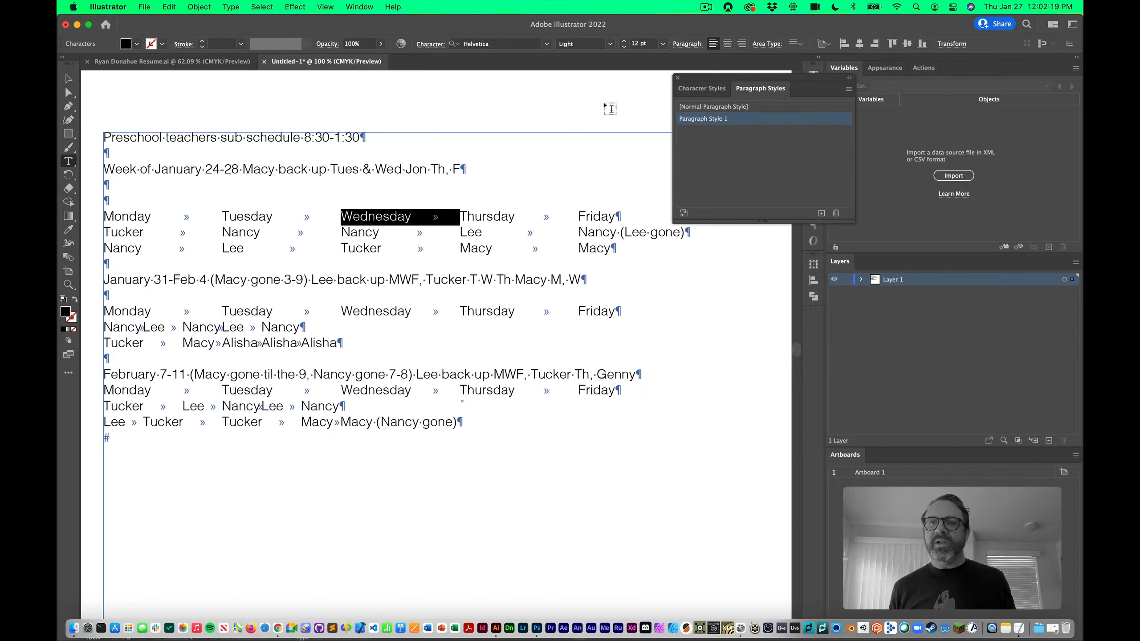
Select the Monday … Friday line, bring back the Paragraph Styles panel, and select Wednesday
triple_click(302, 215)
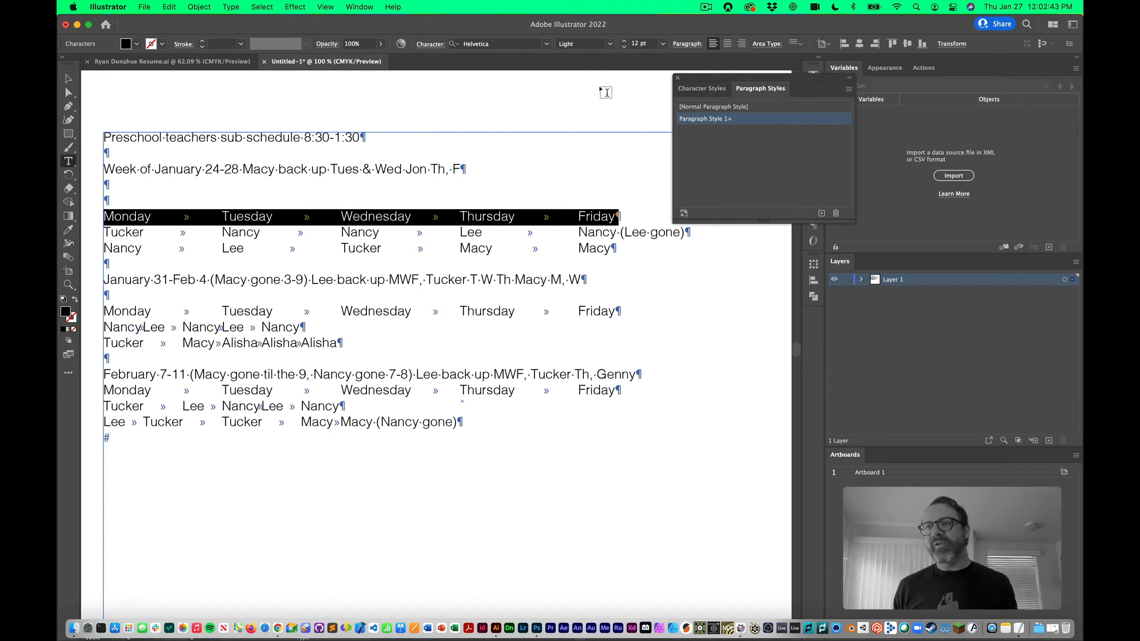
drag(810, 77, 745, 81)
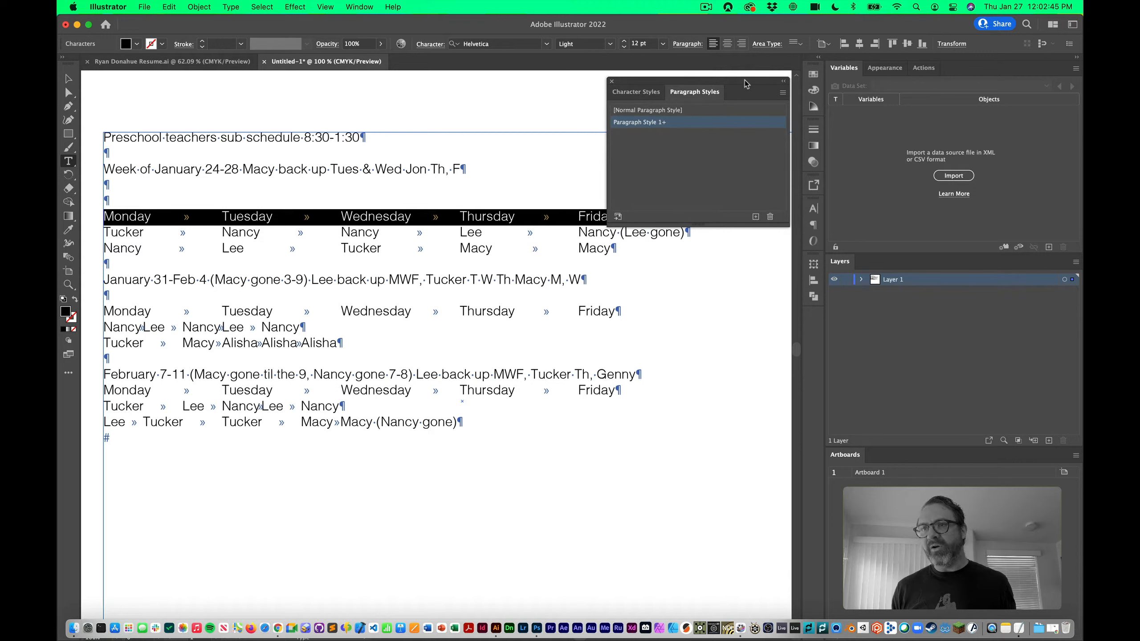
click(360, 6)
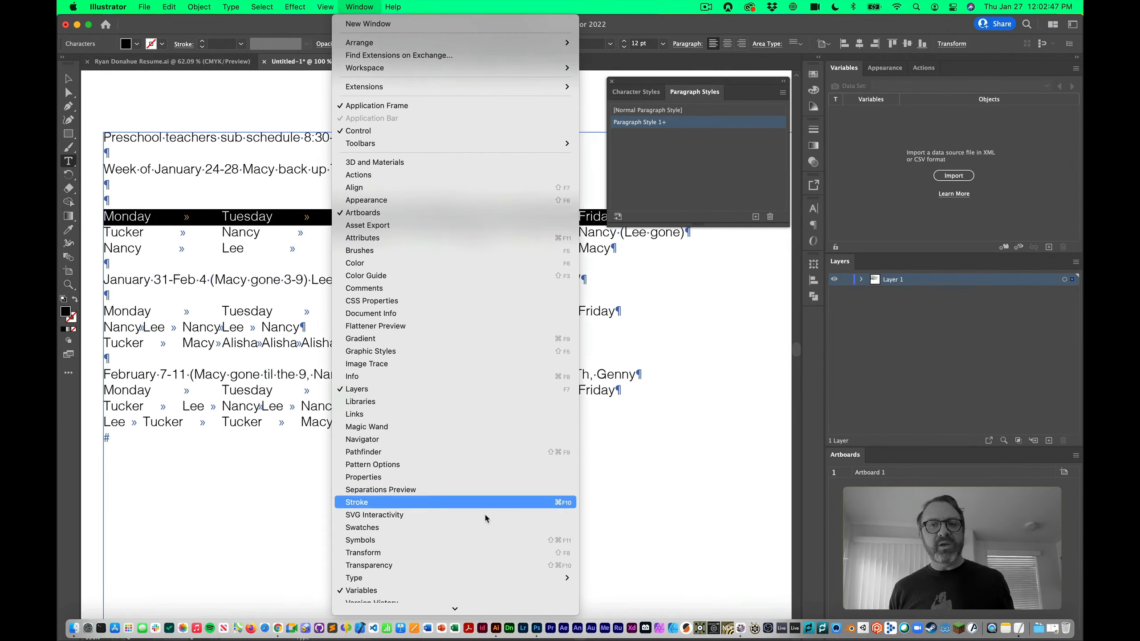
mouse_move(516, 578)
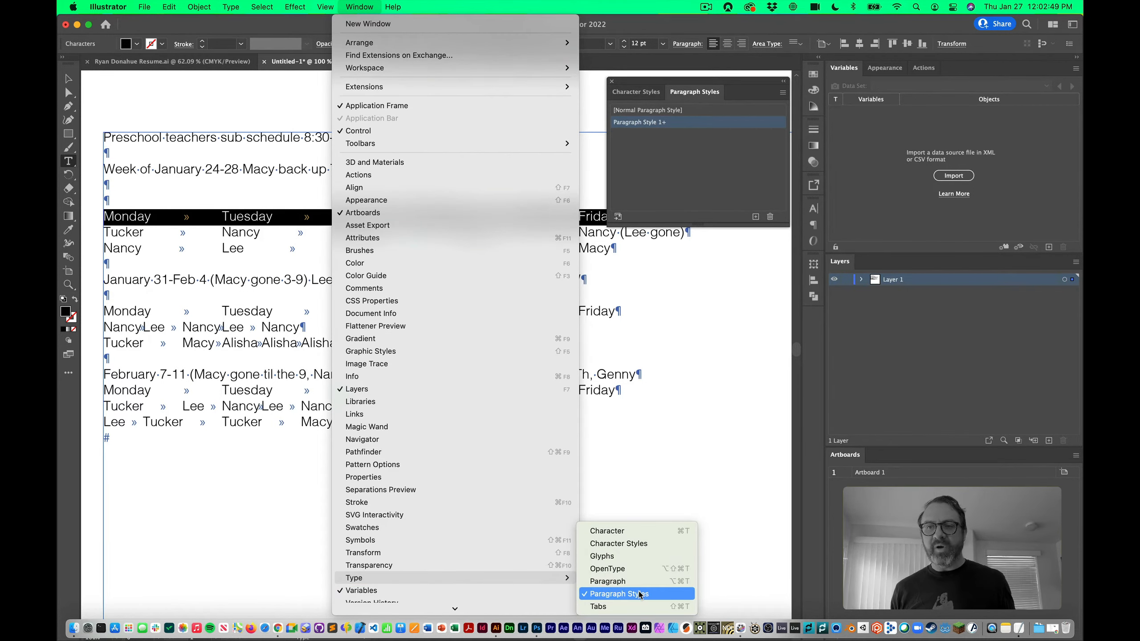
click(638, 594)
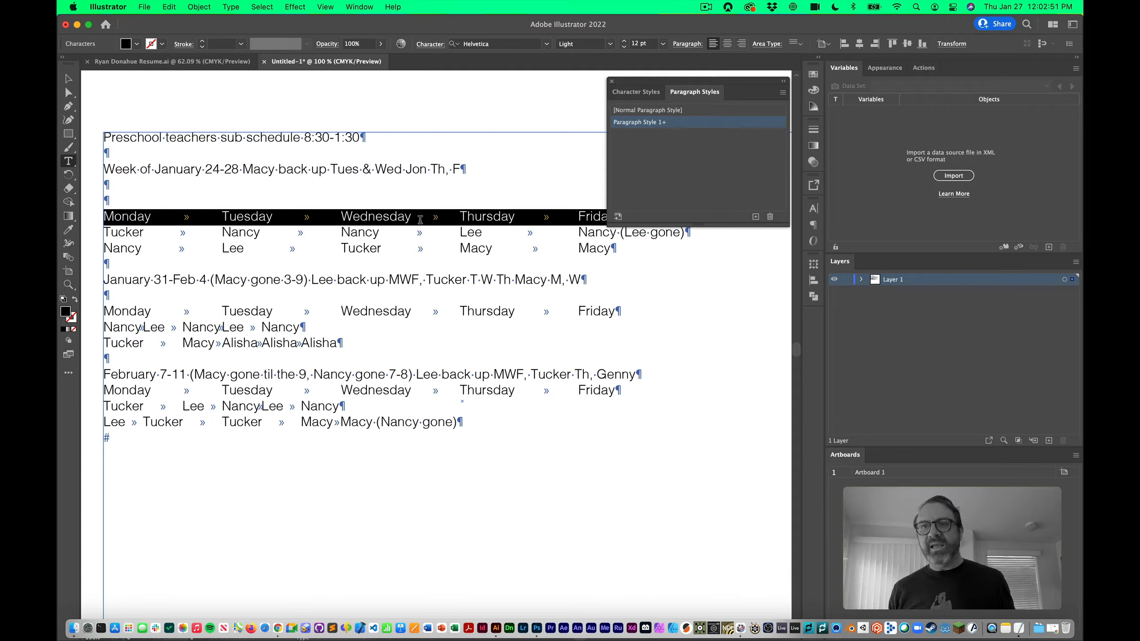
double_click(360, 220)
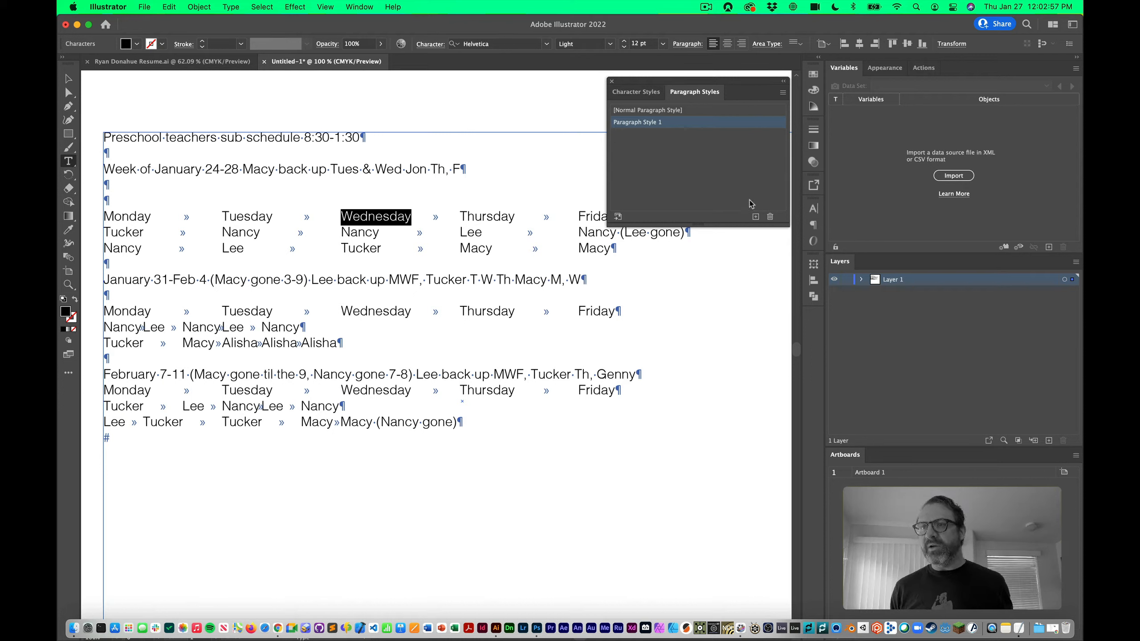
Delete Paragraph Style 1, confirm, and create a new Paragraph Style 1 from the weekday text
click(771, 216)
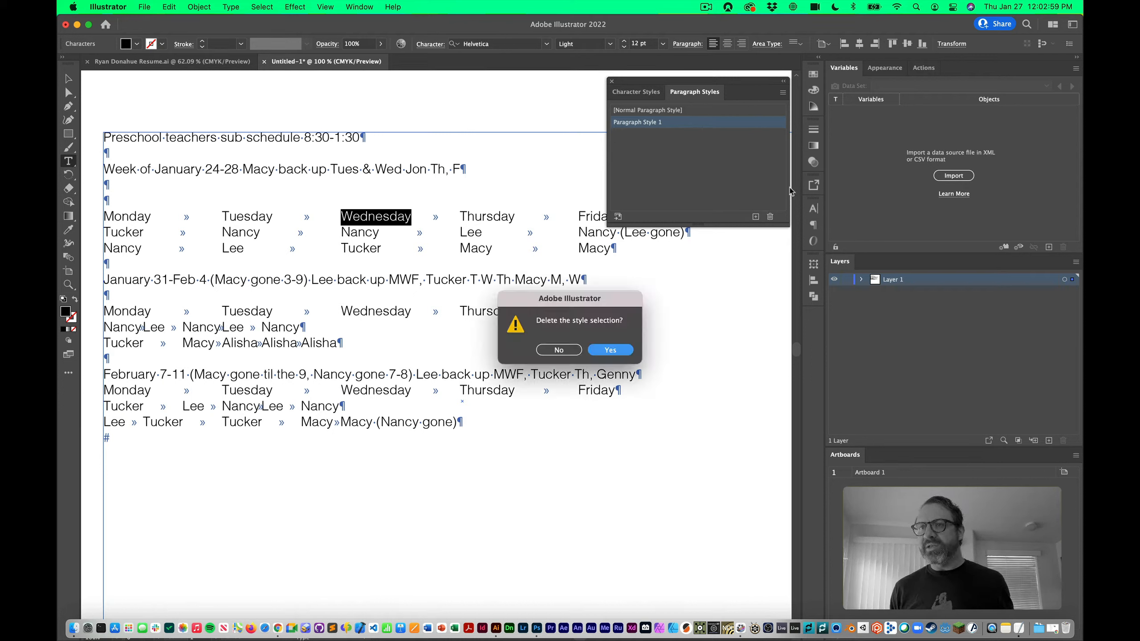
click(628, 350)
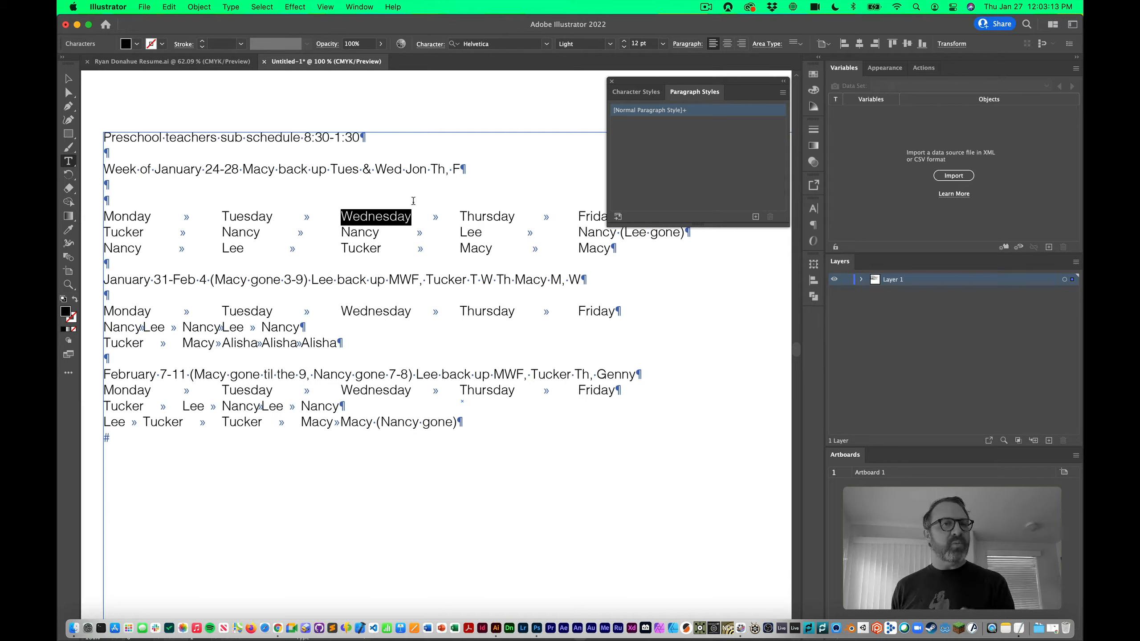
click(757, 217)
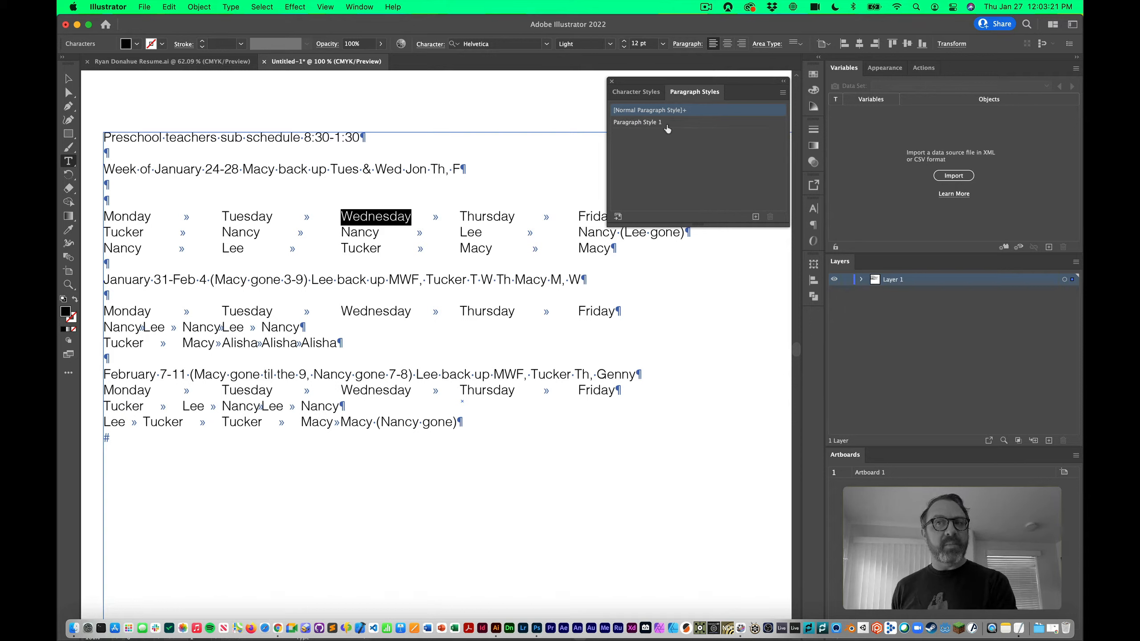
click(682, 125)
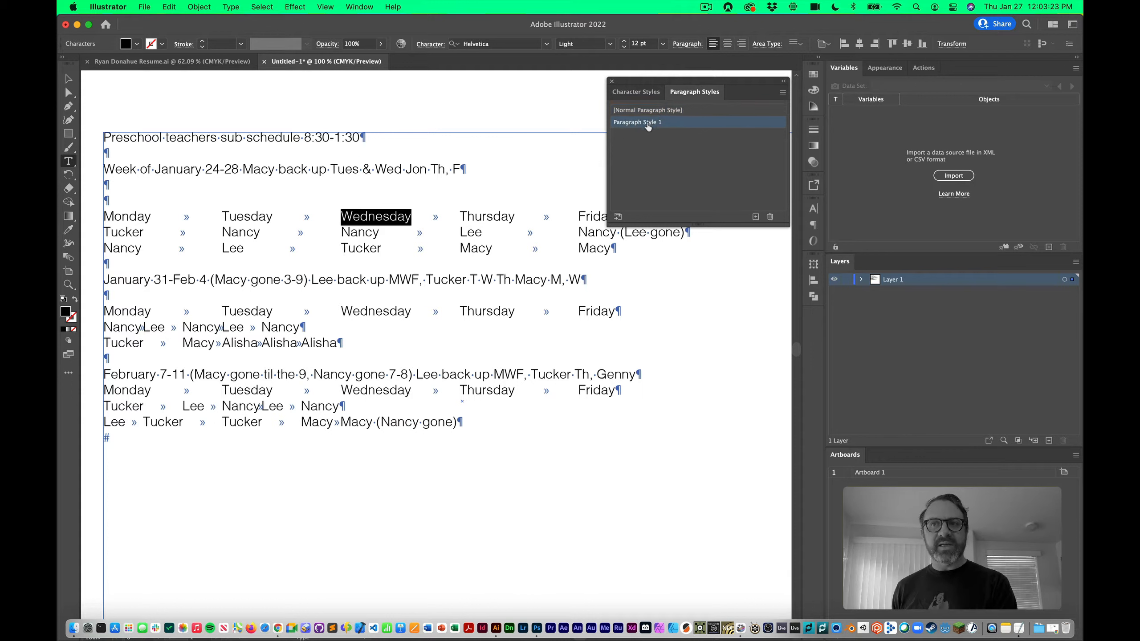
Rename Paragraph Style 1 to 'Line o' tabs' and review its character and tab settings
double_click(685, 125)
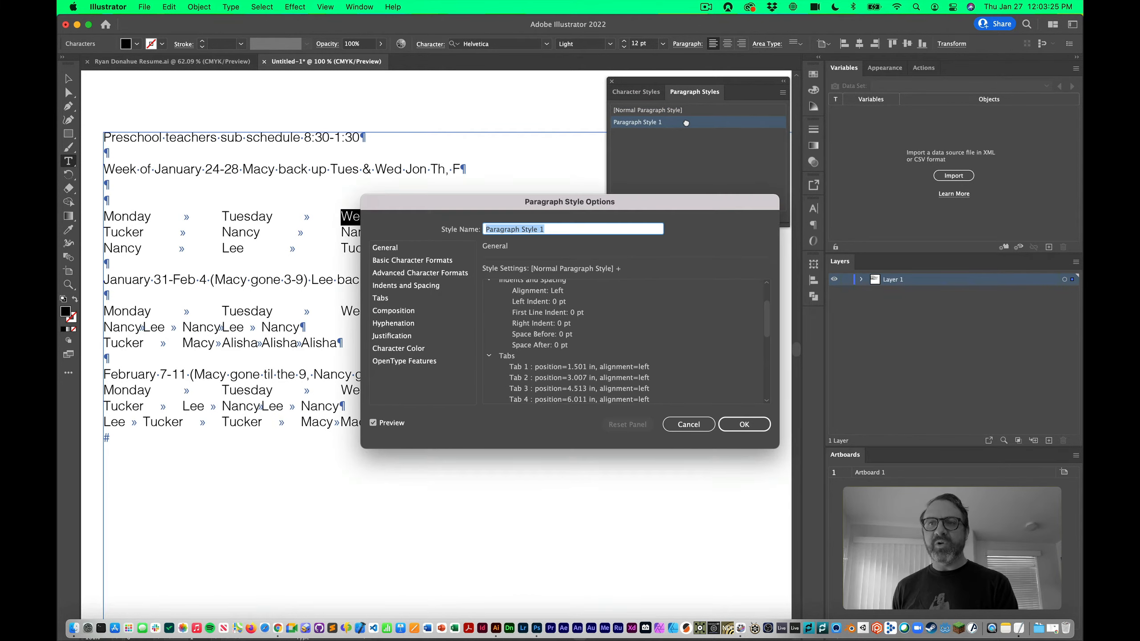
drag(616, 202, 620, 269)
text(Li)
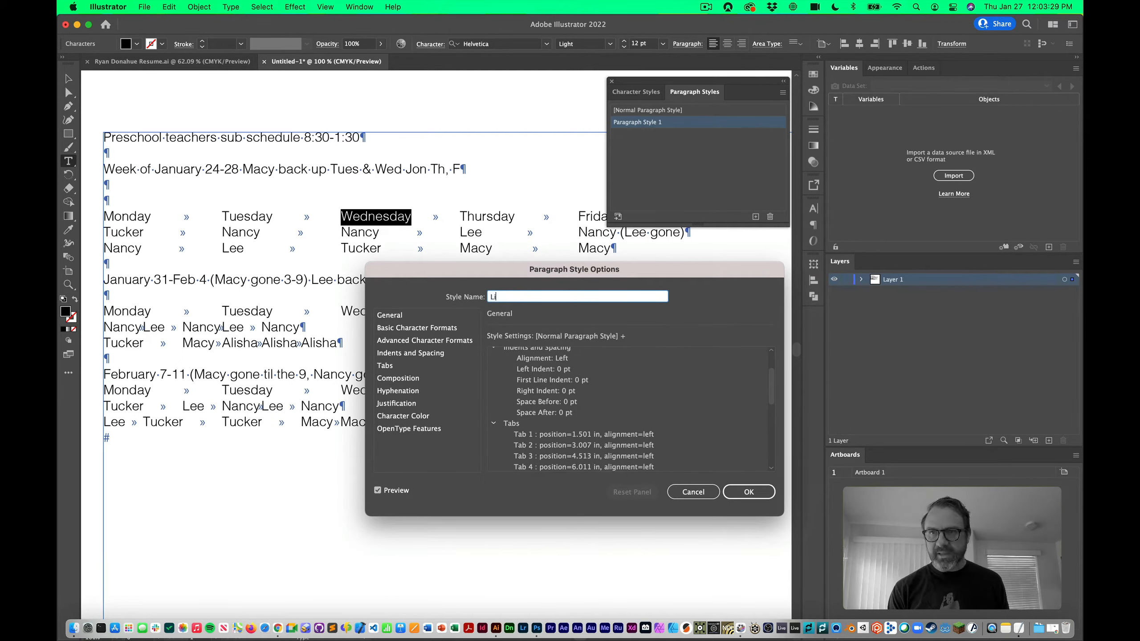
text(ne o' tabs)
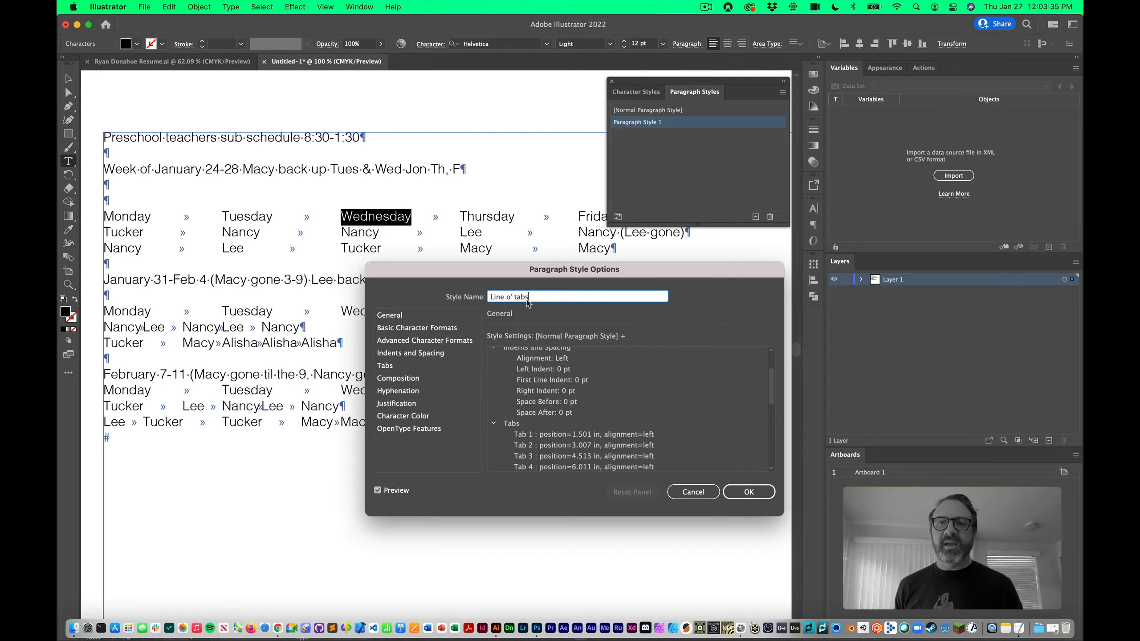
click(428, 331)
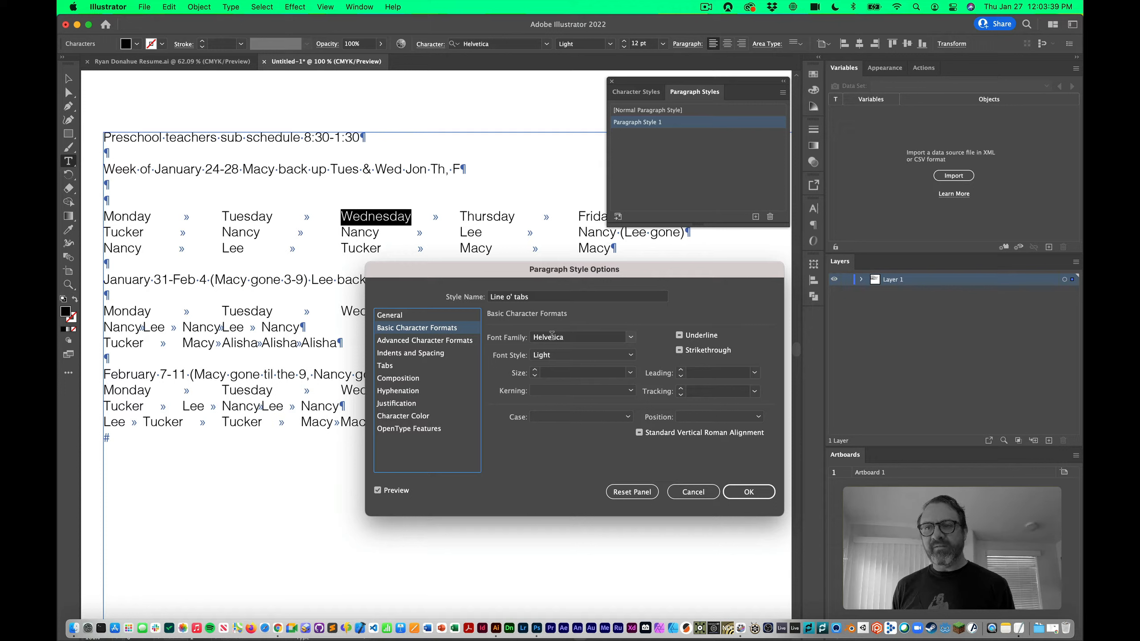
click(400, 367)
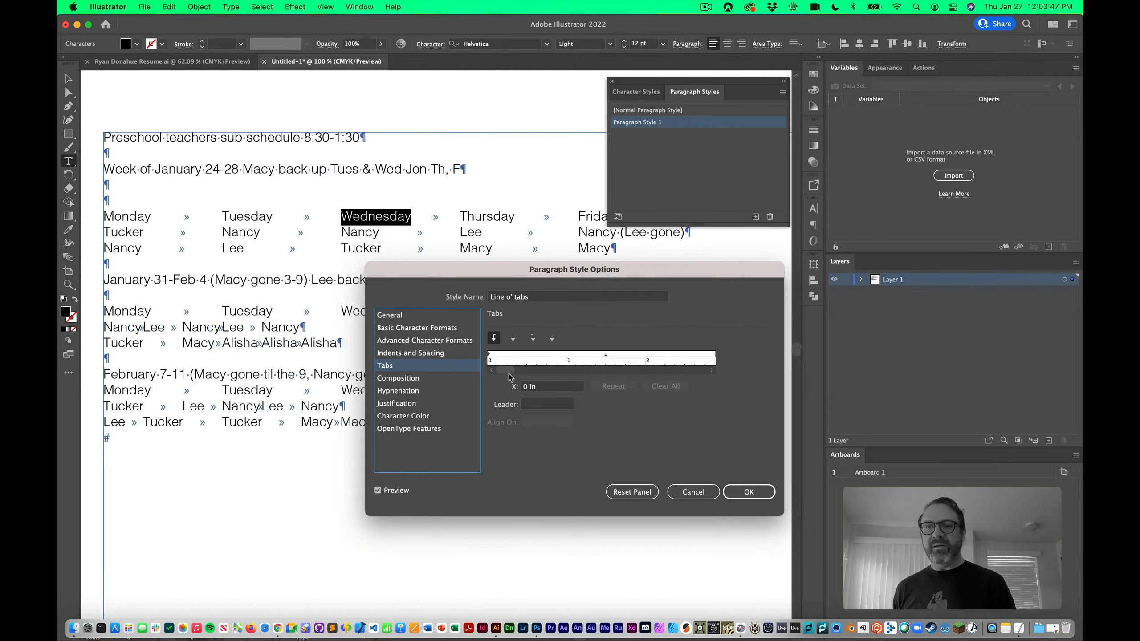
Add a left-aligned tab stop to the Line o' tabs style and accept the options
drag(513, 276, 457, 272)
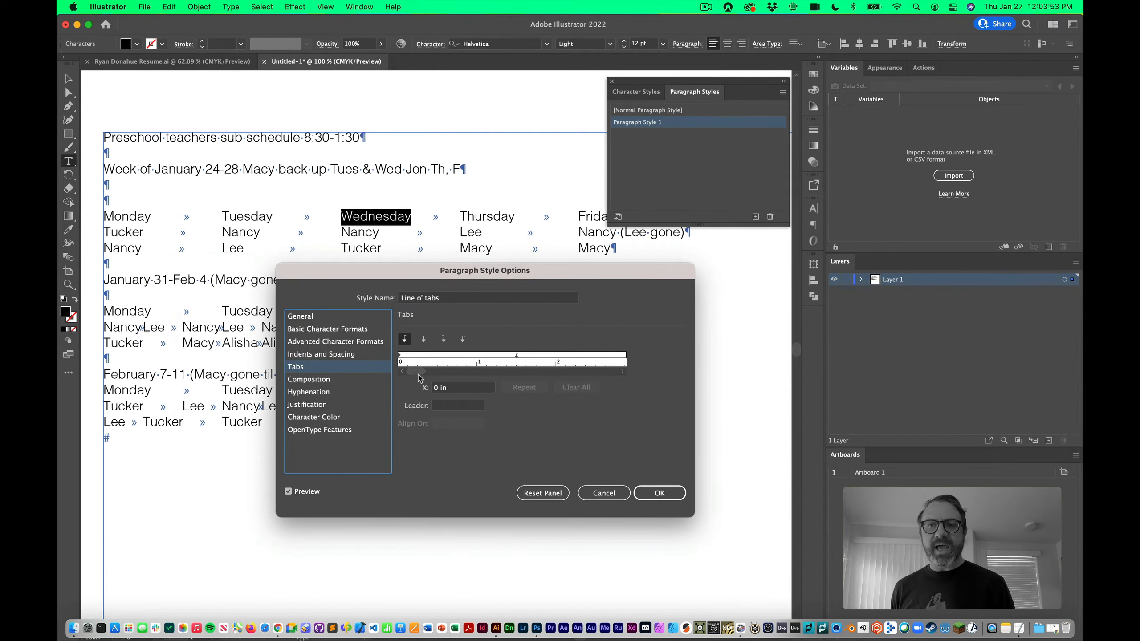
drag(422, 376, 395, 373)
click(622, 372)
click(622, 373)
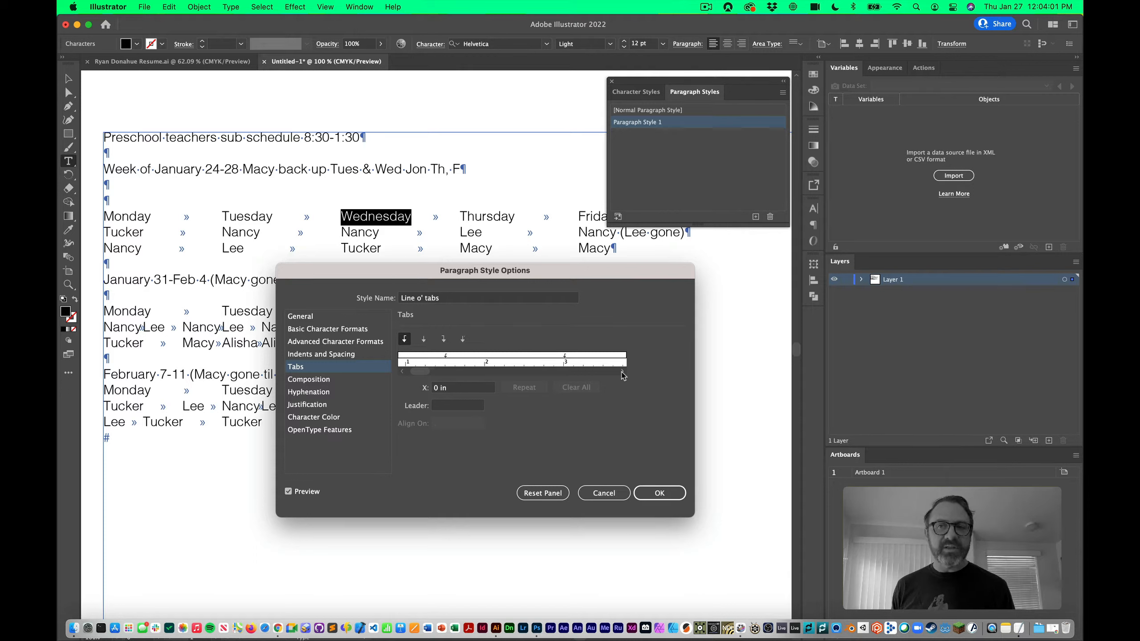
click(622, 372)
click(622, 372)
click(622, 372)
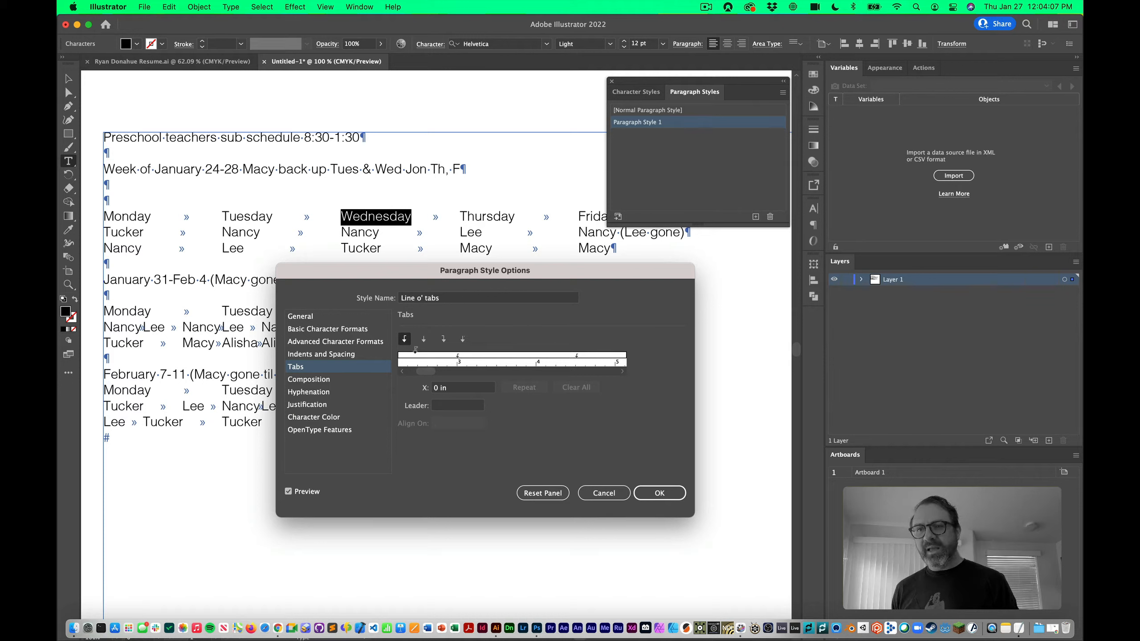
click(414, 360)
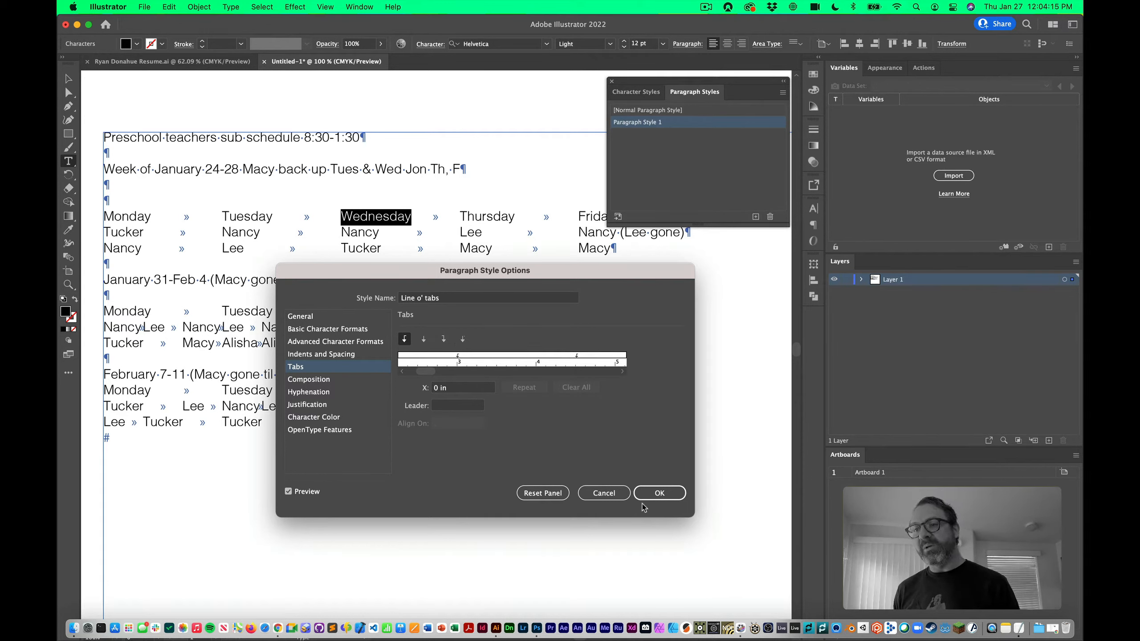
click(659, 494)
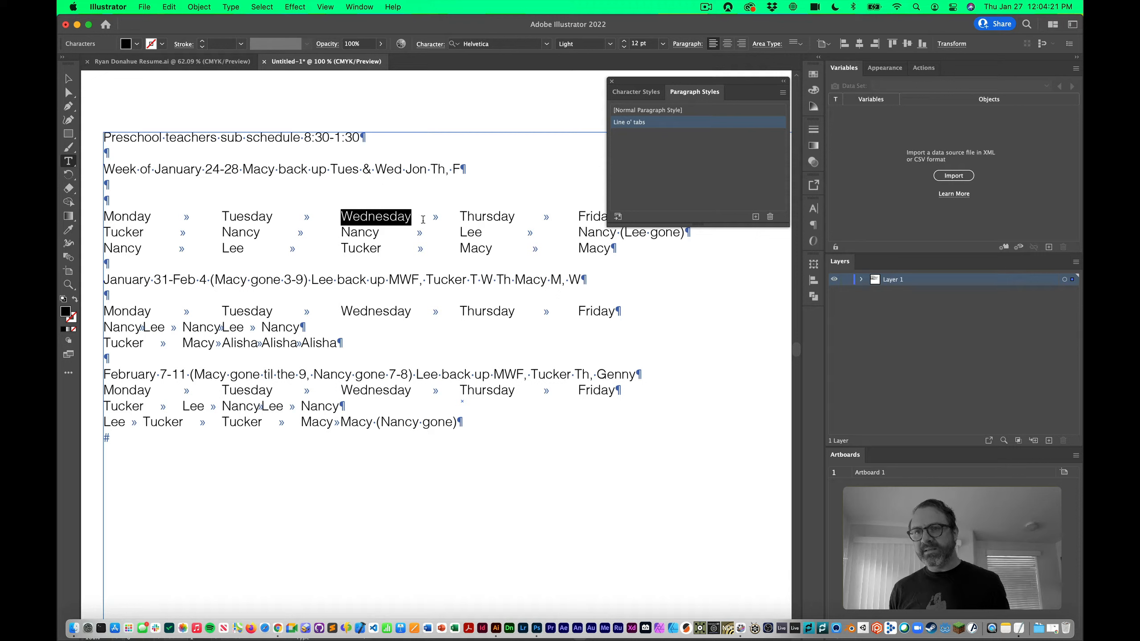
Select all the schedule text and apply the Line o' tabs paragraph style
click(358, 232)
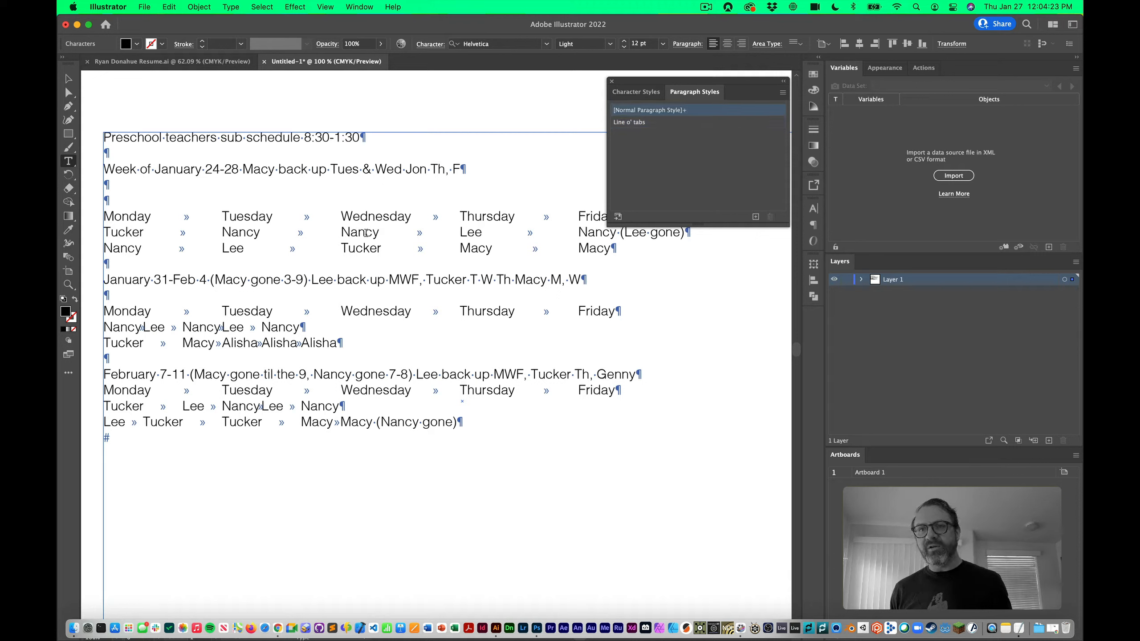
double_click(362, 232)
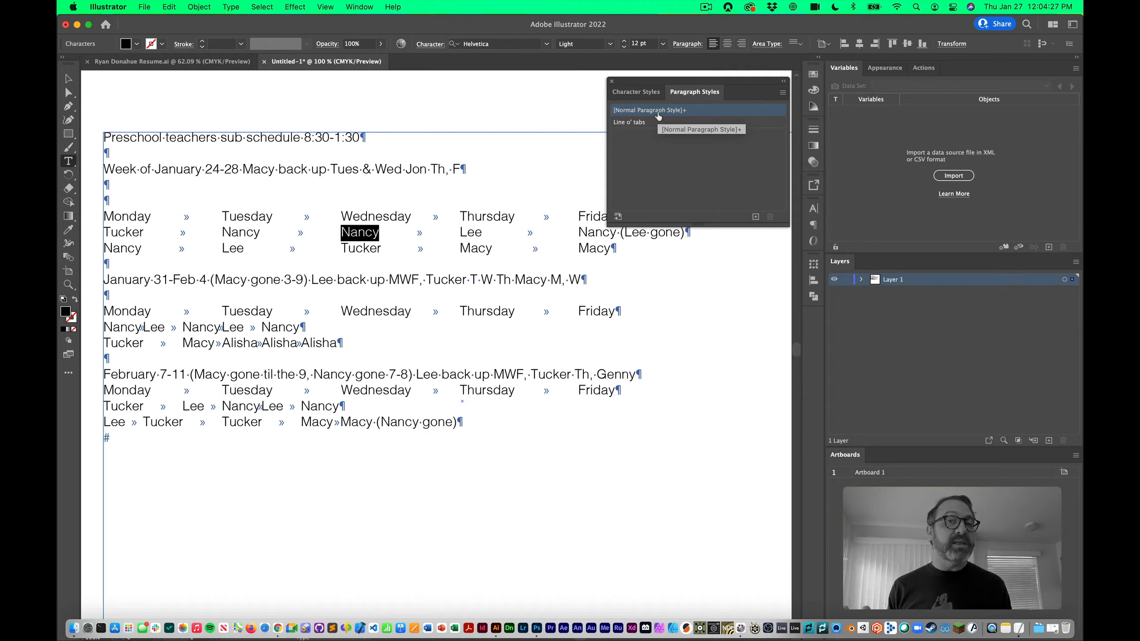
click(421, 182)
key(super+a)
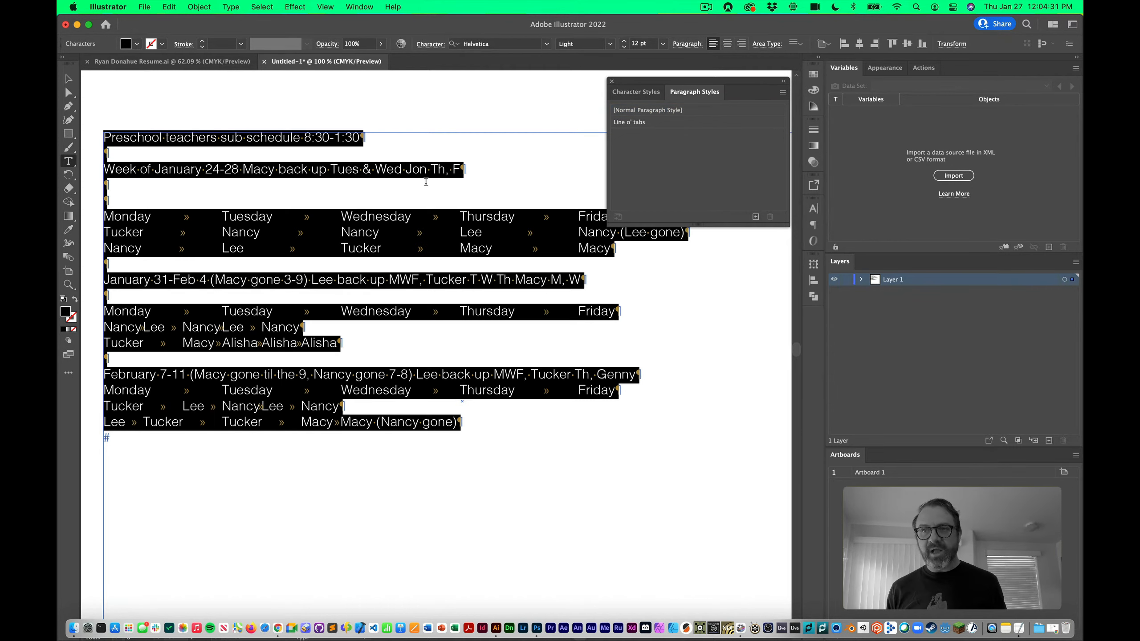
click(679, 123)
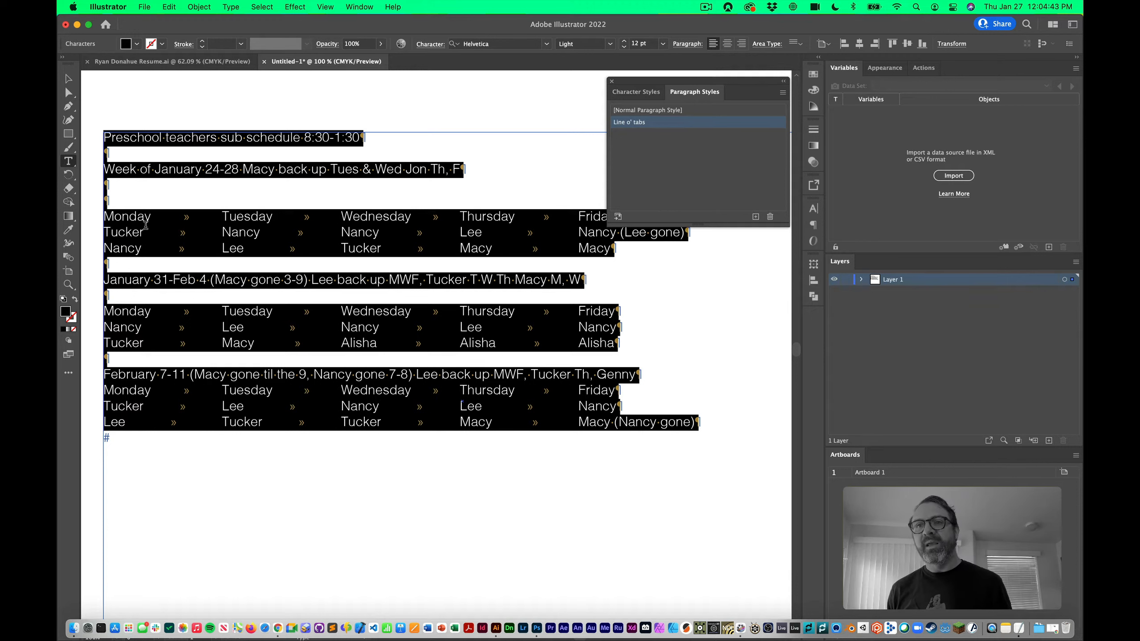
click(69, 79)
Hide the invisible formatting characters and return to the Type tool
click(238, 117)
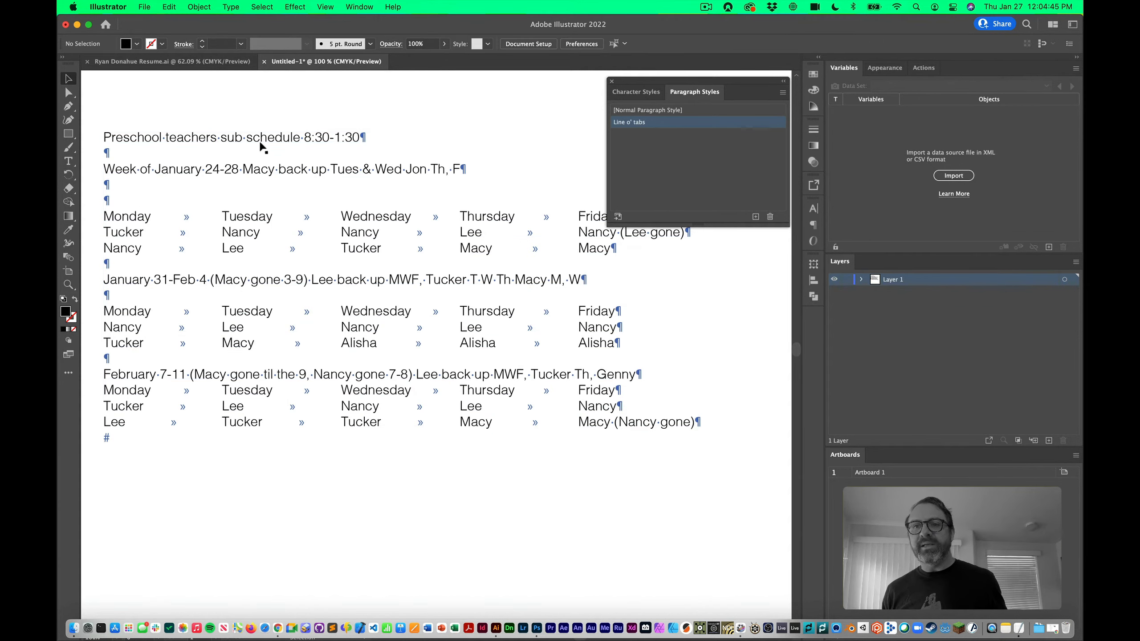
key(super+alt+i)
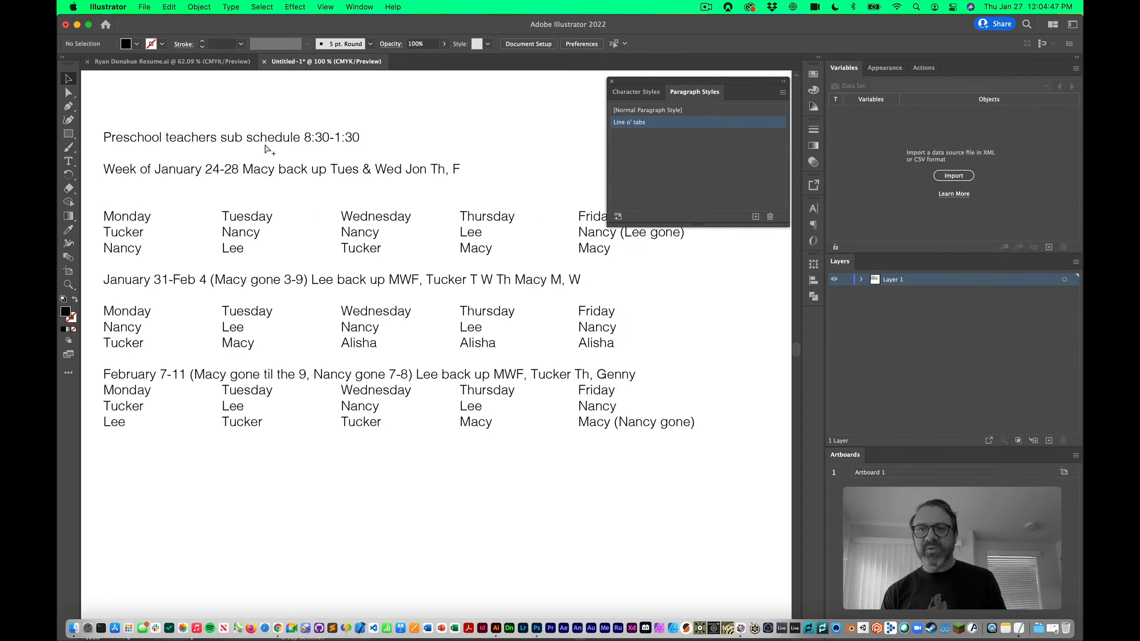
key(t)
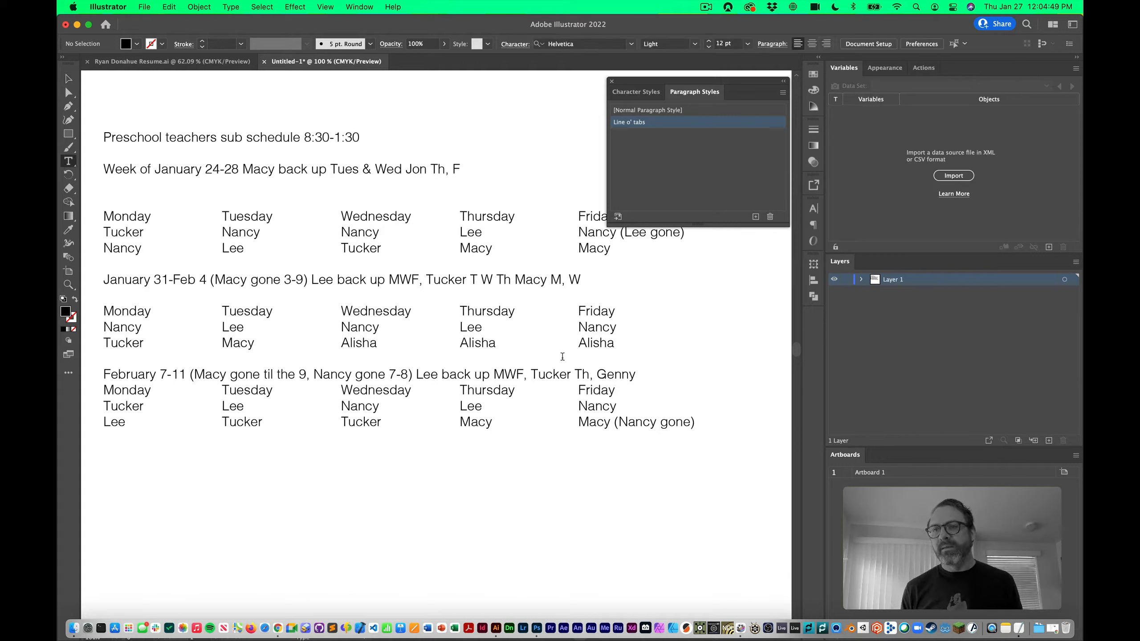
Delete the blank lines under the January 31 and January 24-28 week headers
click(637, 374)
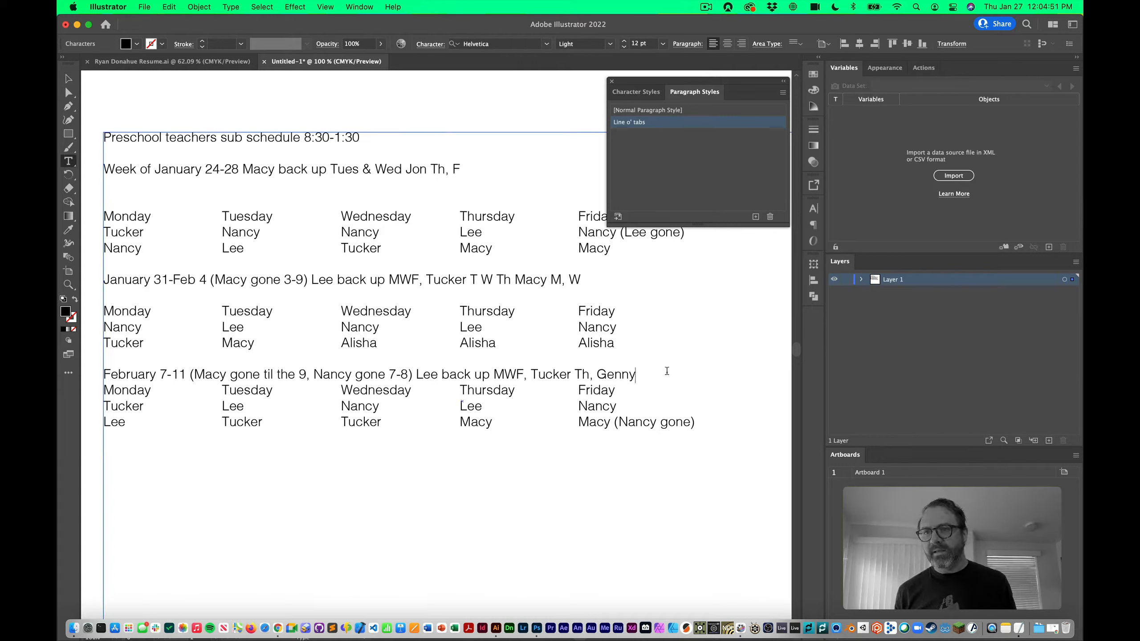
click(584, 294)
key(BackSpace)
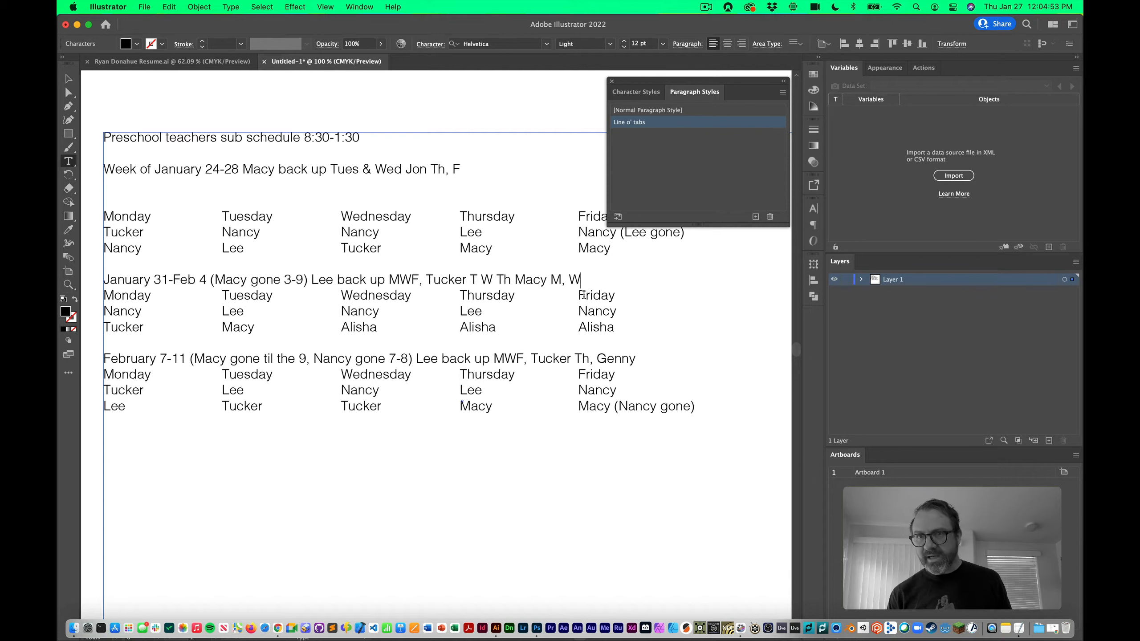
click(307, 197)
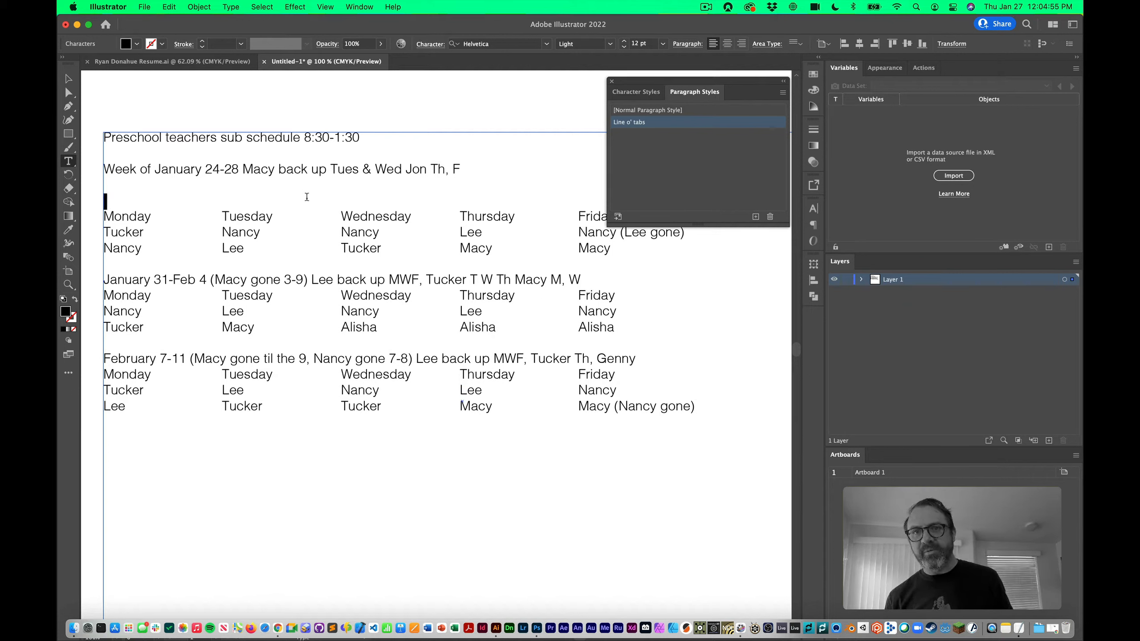
key(BackSpace)
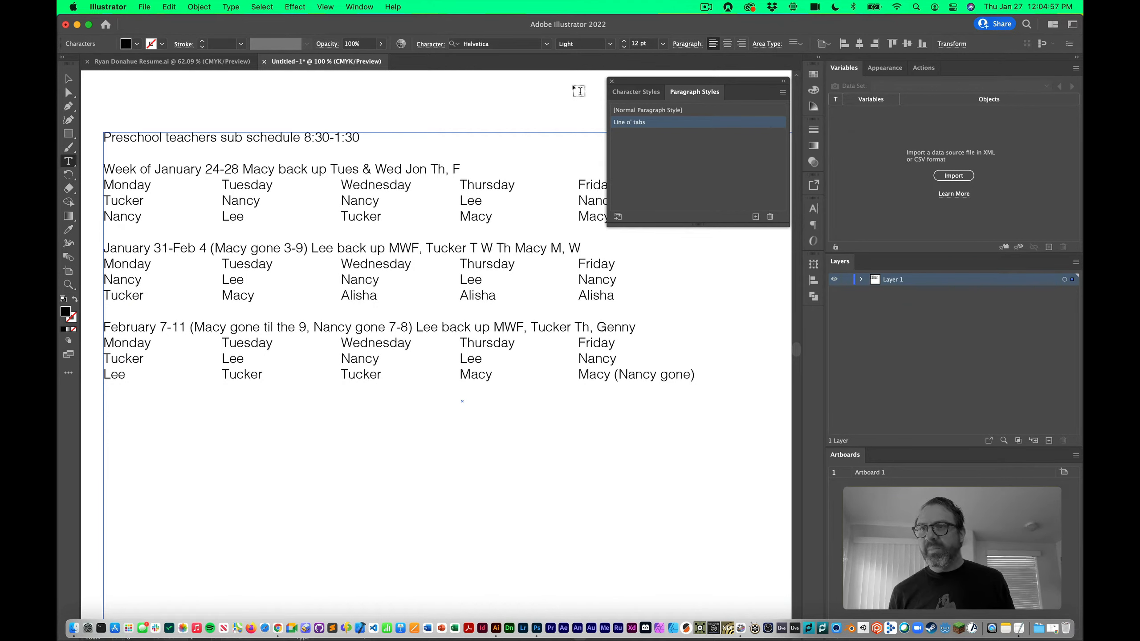
drag(667, 82, 771, 88)
click(69, 79)
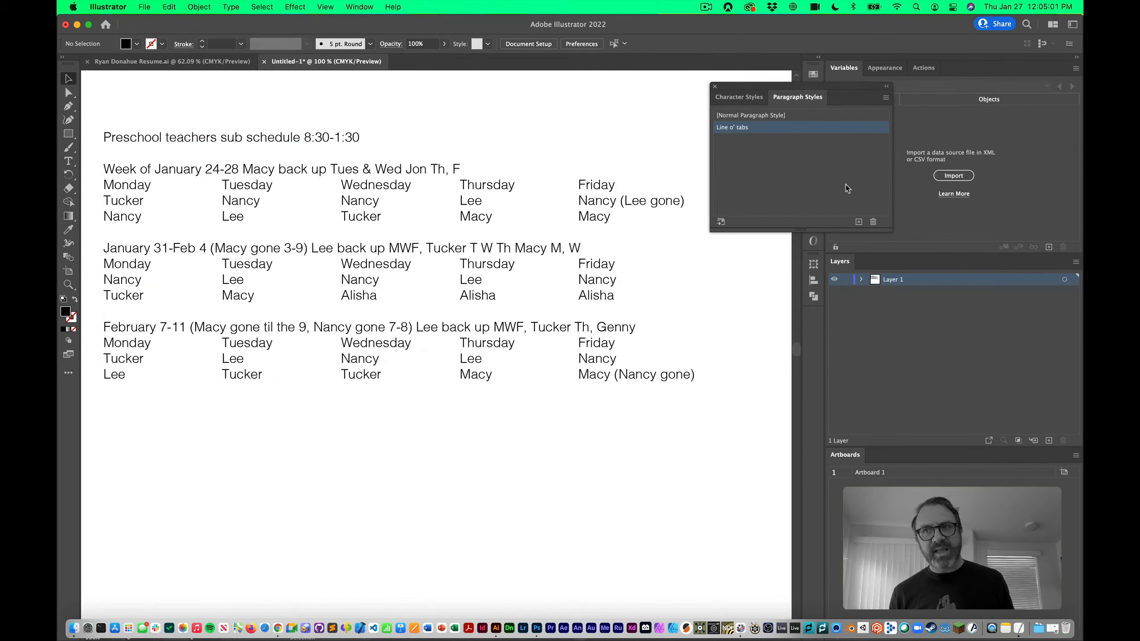
In the Line o' tabs options, try Bold font style, revert to Light, and view Tabs
double_click(806, 135)
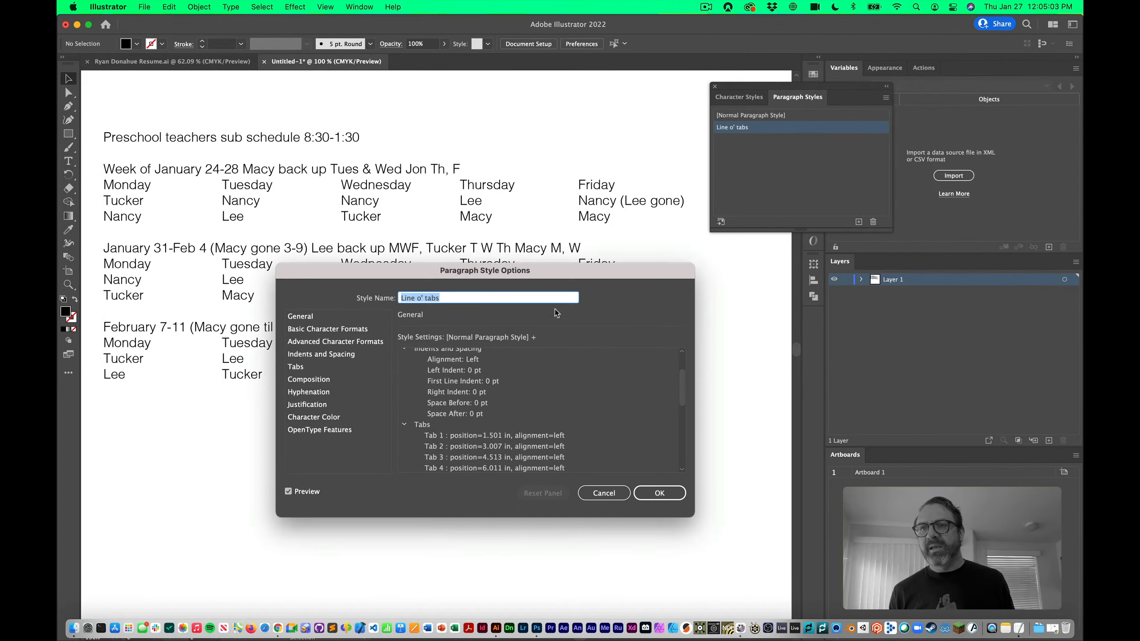
drag(520, 271, 868, 328)
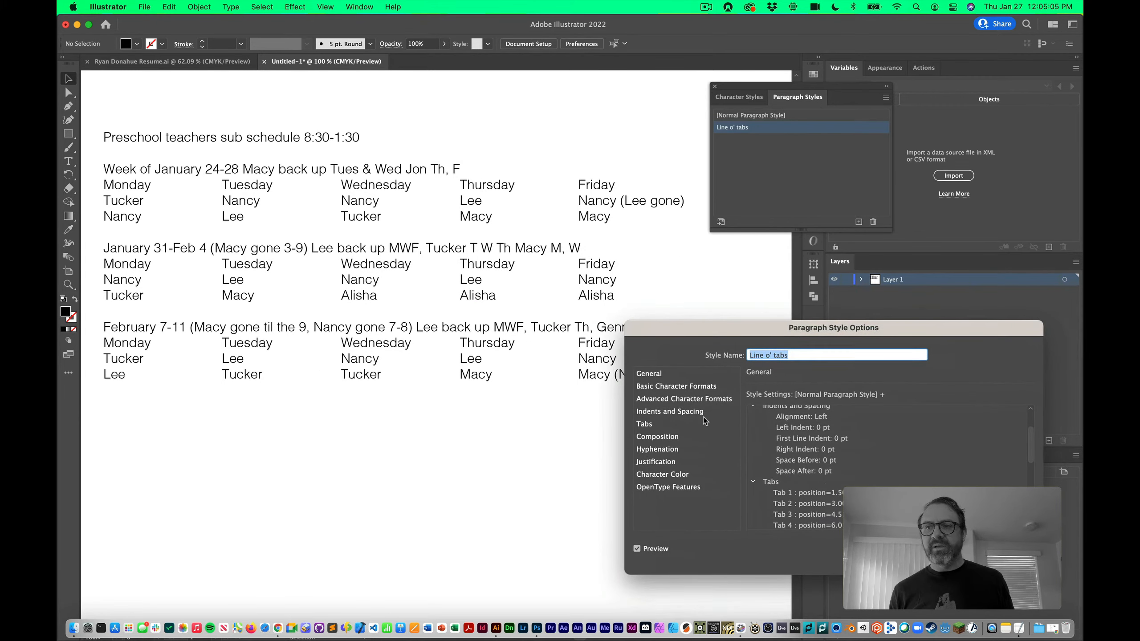
click(686, 387)
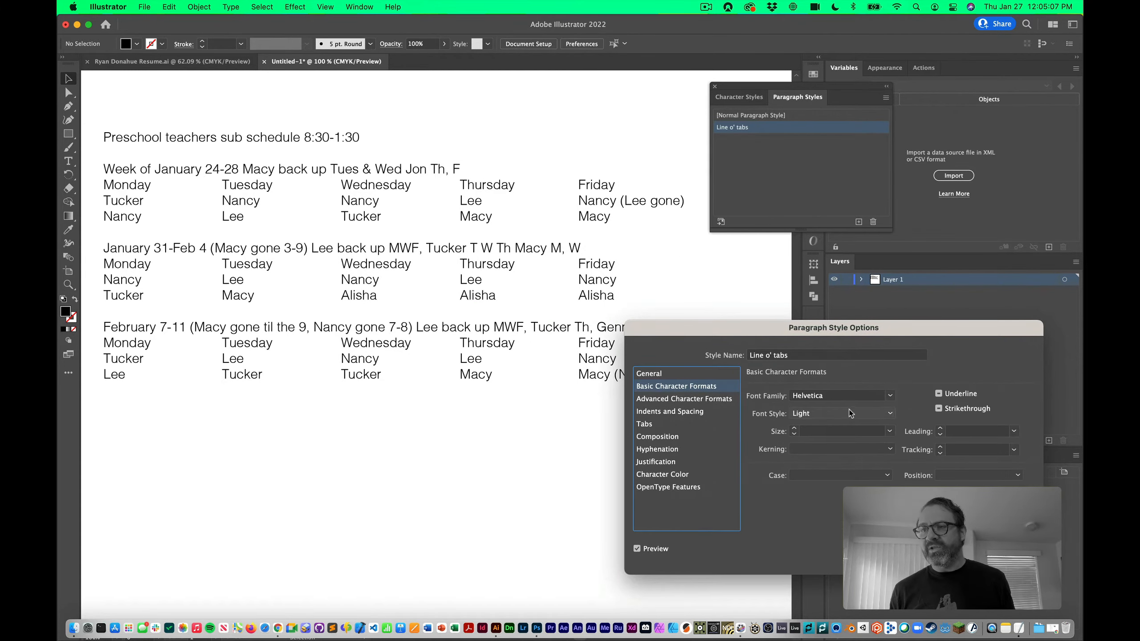
click(890, 414)
click(833, 478)
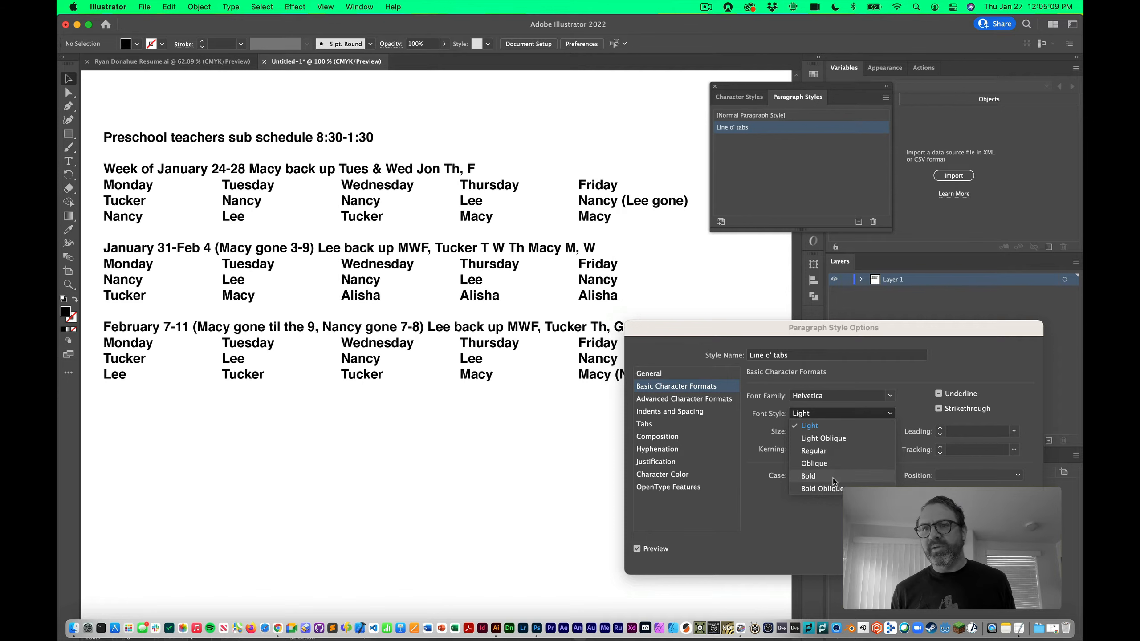
click(891, 414)
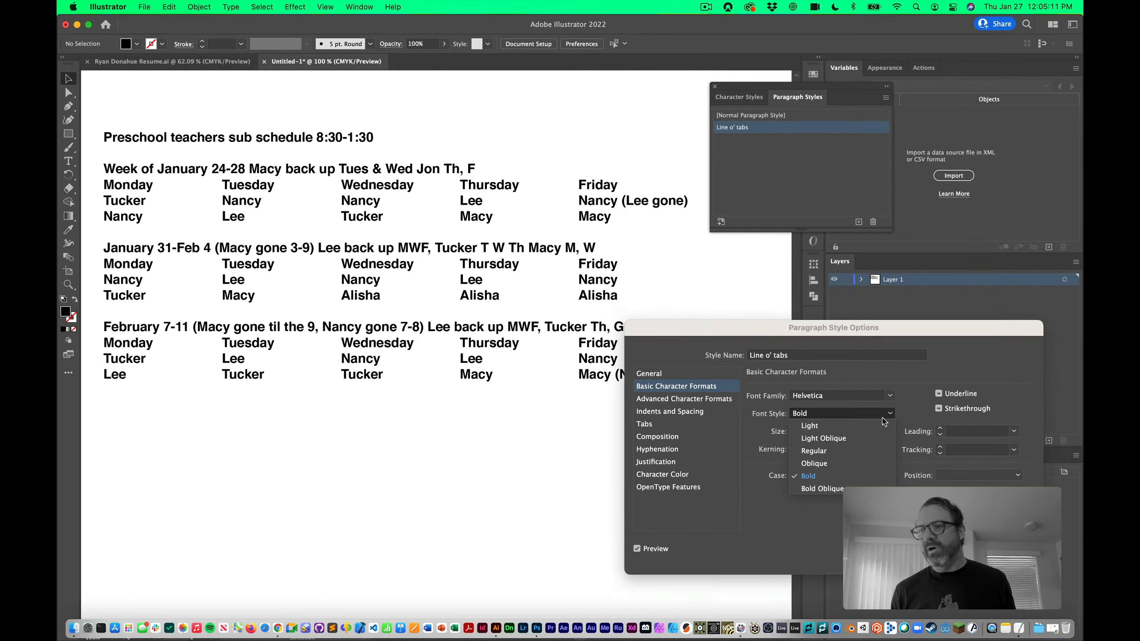
click(872, 429)
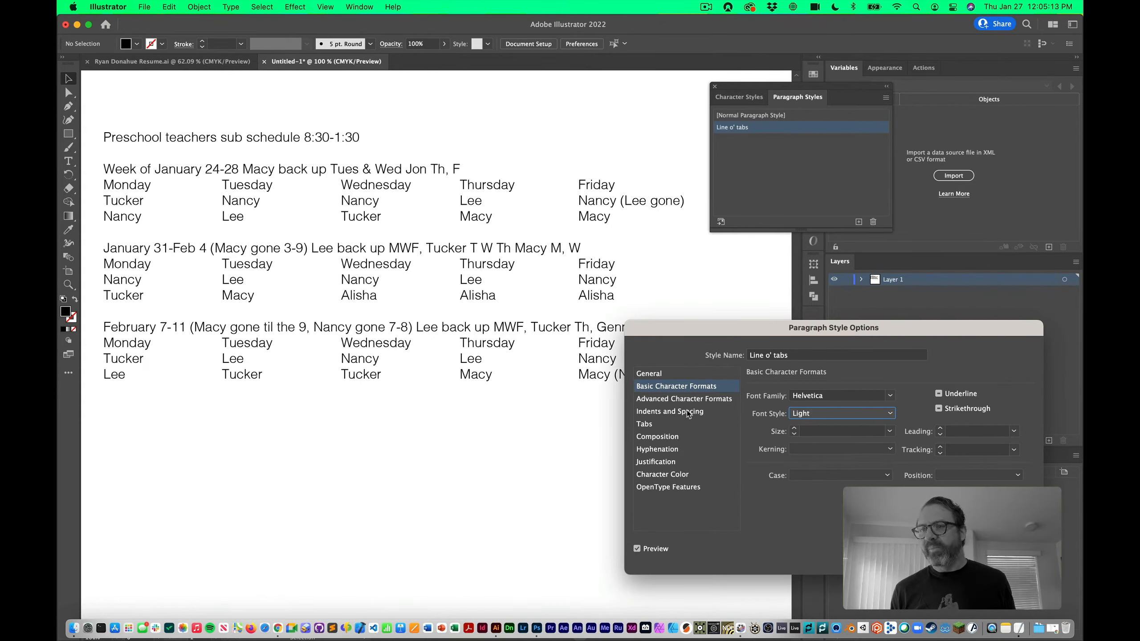
click(653, 424)
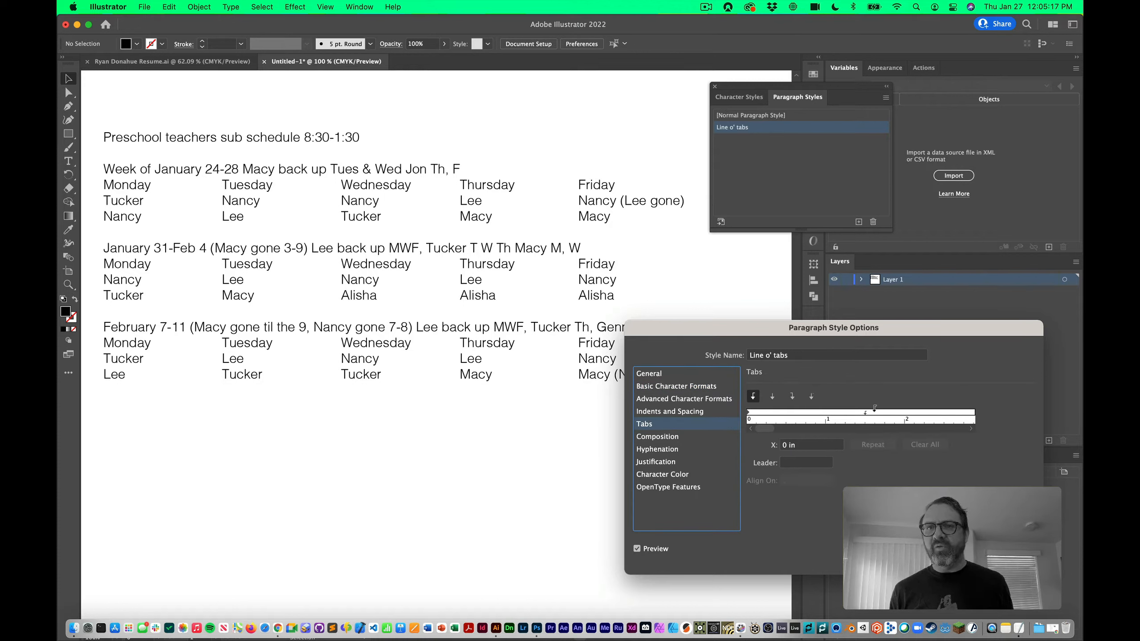
Set the style's first tab stop to 1.25 in and repeat it across the line
mouse_move(865, 413)
mouse_down()
mouse_move(845, 418)
mouse_move(891, 419)
mouse_move(816, 416)
mouse_move(819, 448)
mouse_up()
text(1.25)
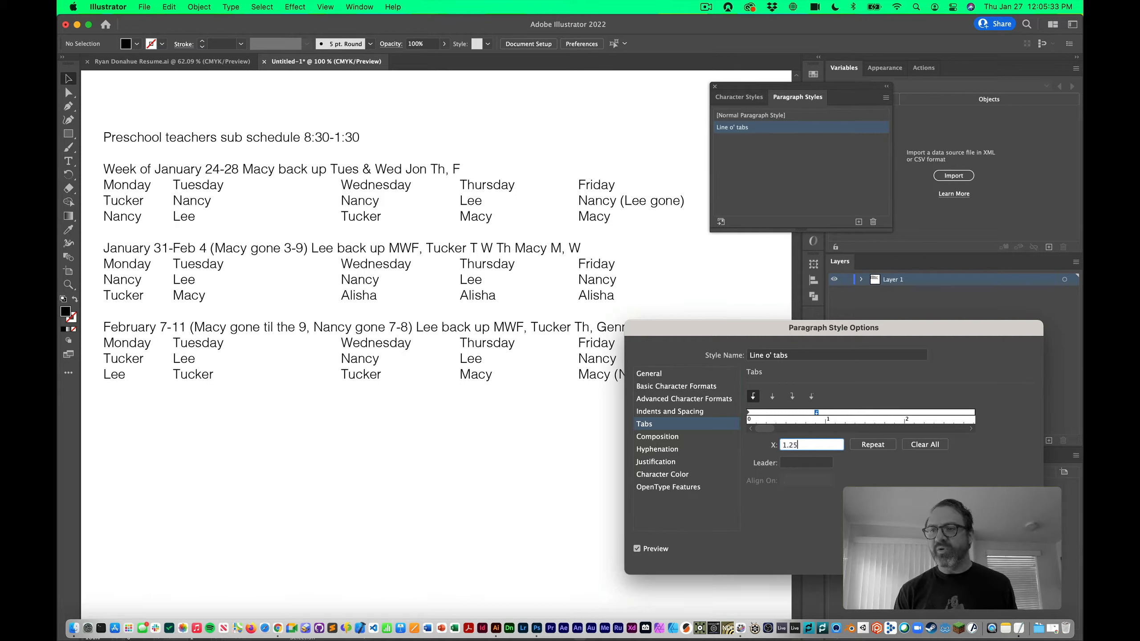
key(Tab)
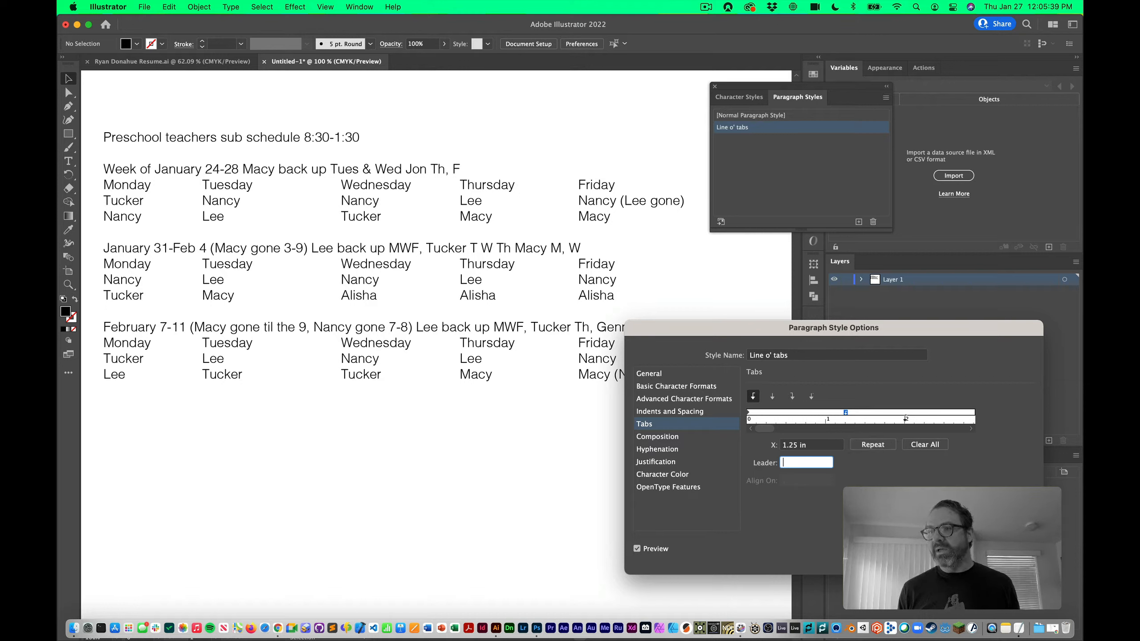
click(873, 447)
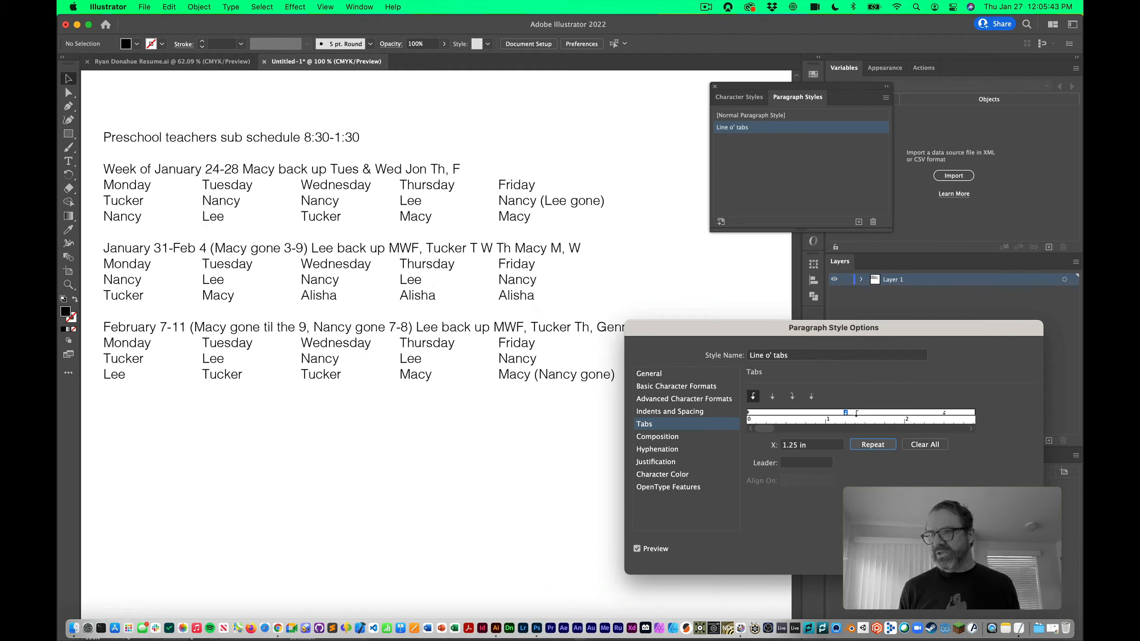
click(971, 429)
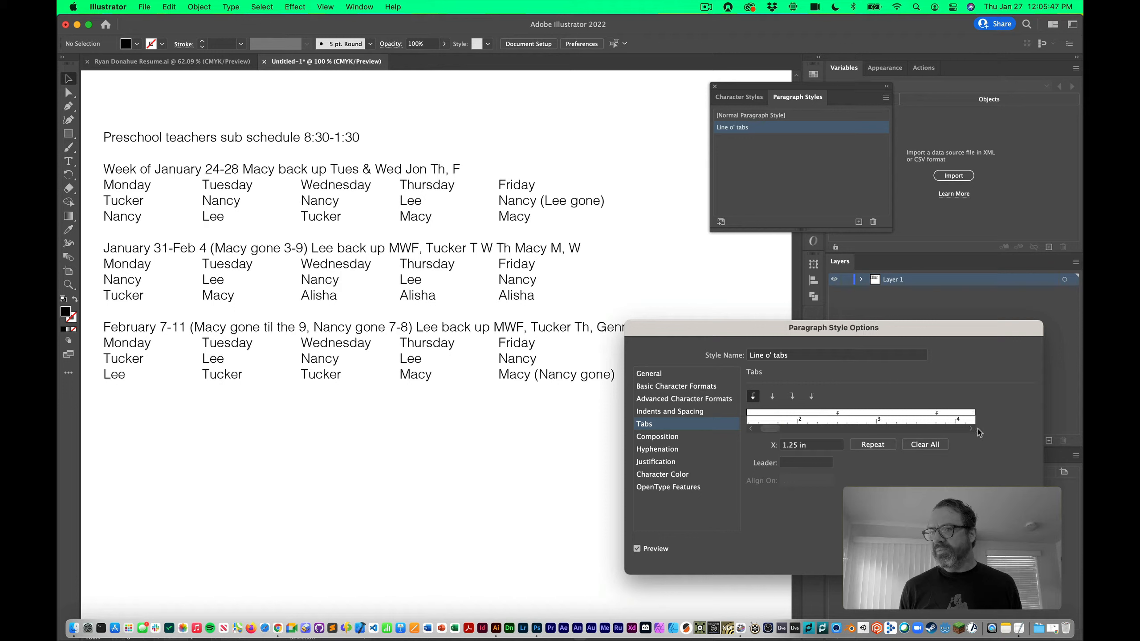
click(970, 430)
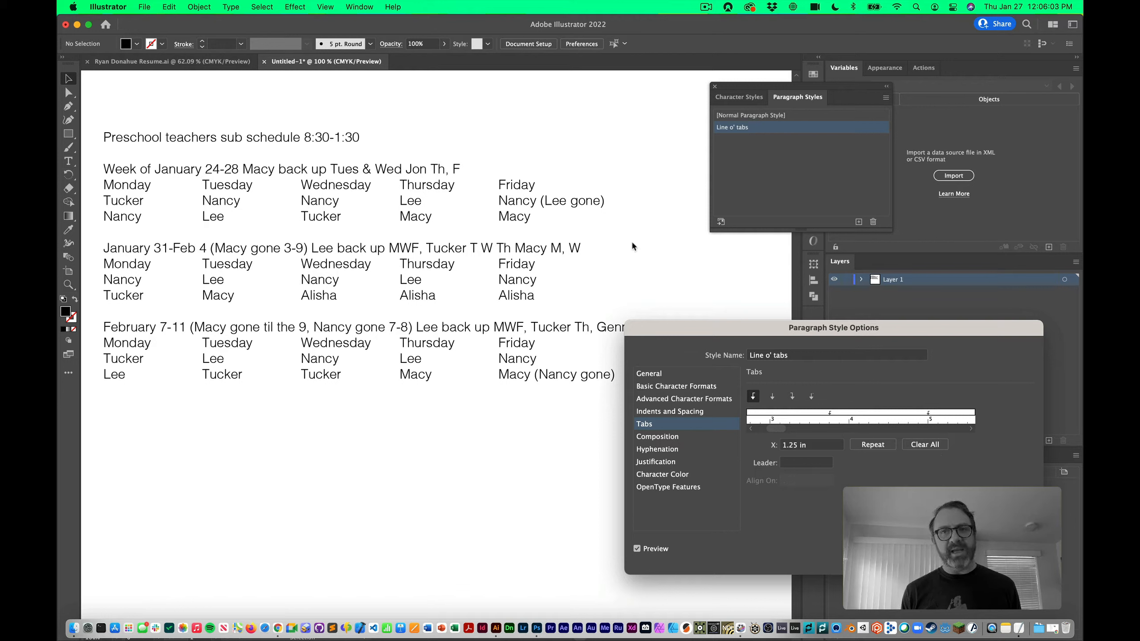
Clear the tab stops, then add a right-aligned stop at 1.5 in and repeat it
click(909, 445)
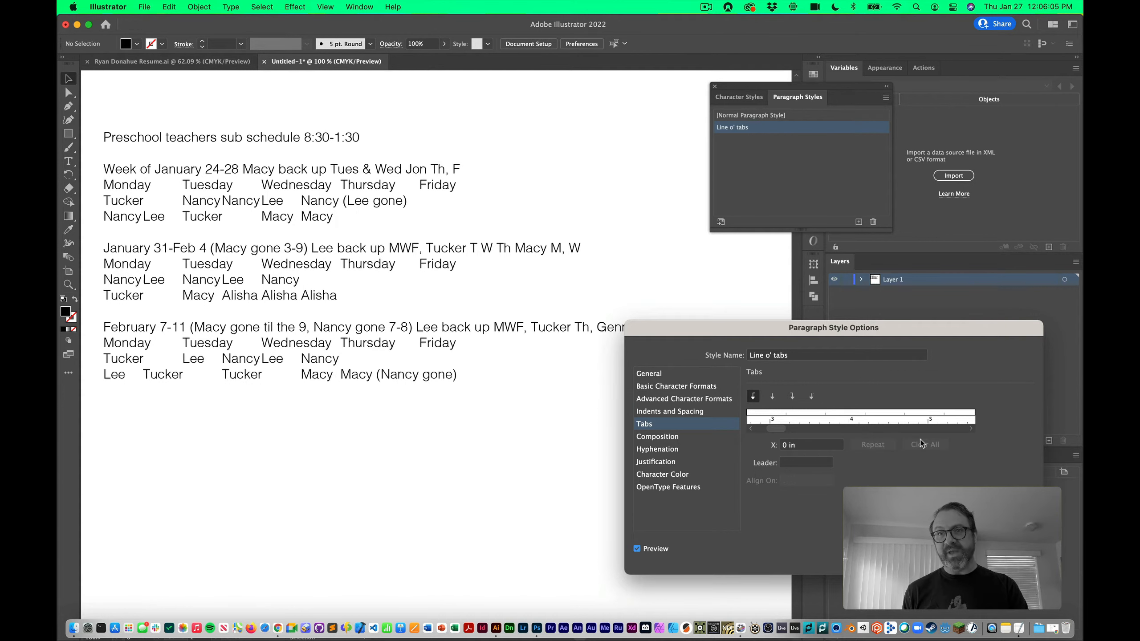
click(798, 416)
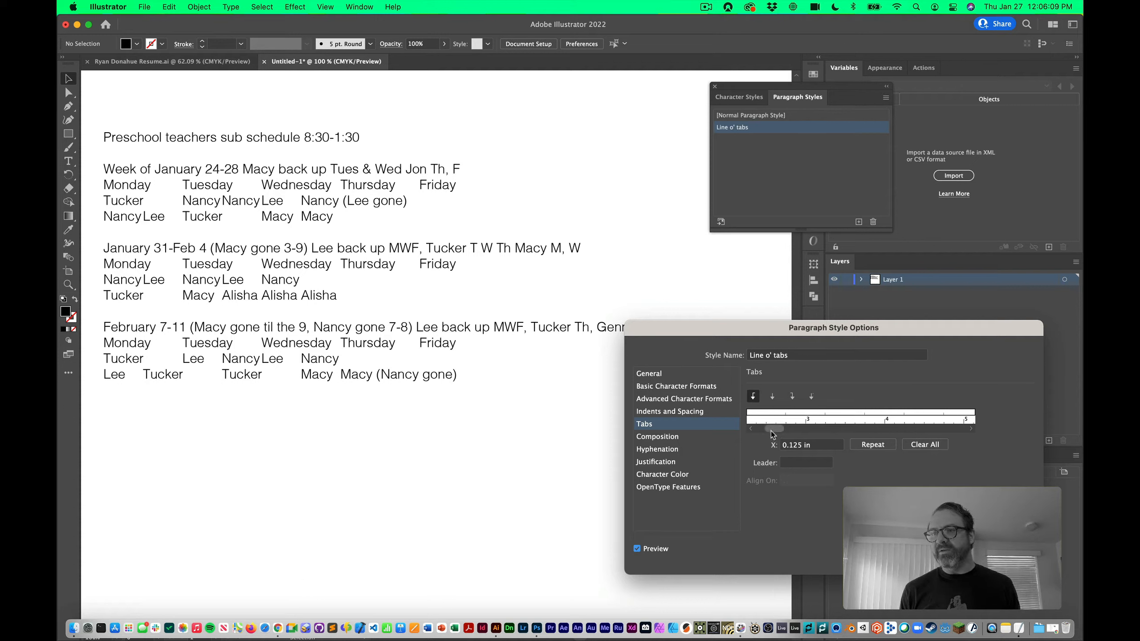
drag(771, 430, 758, 359)
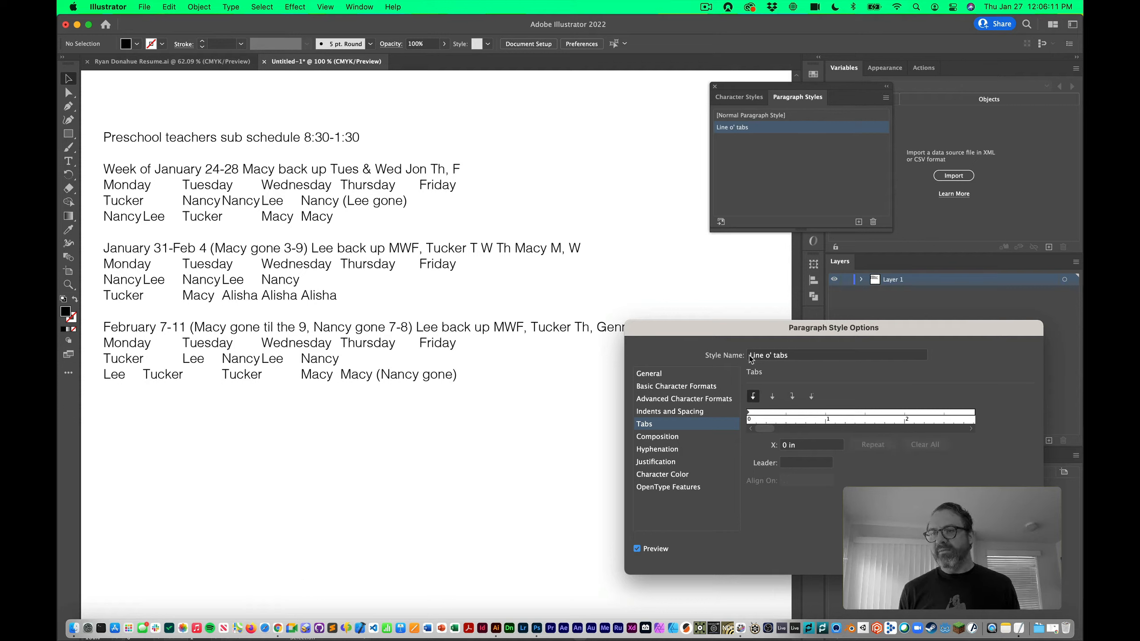
click(794, 400)
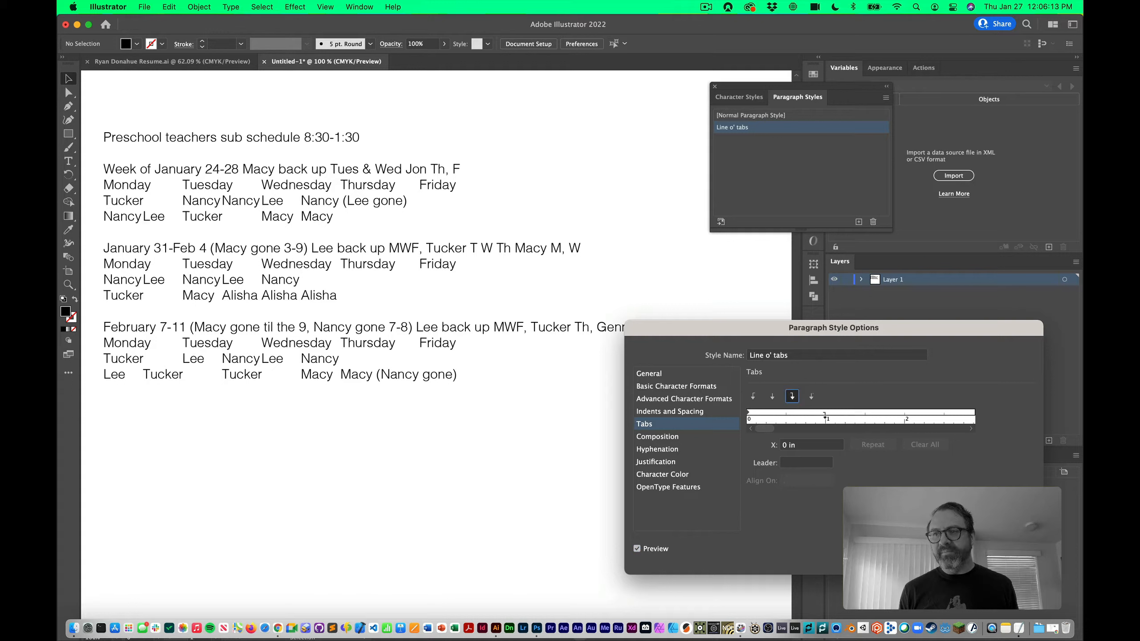
click(827, 414)
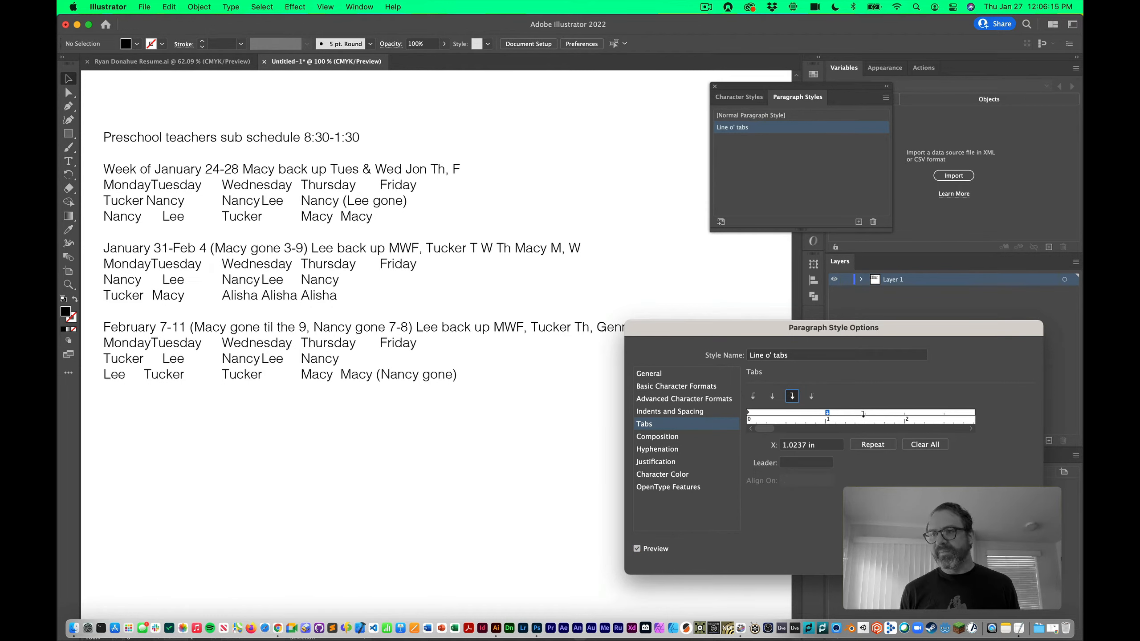
drag(828, 412, 865, 412)
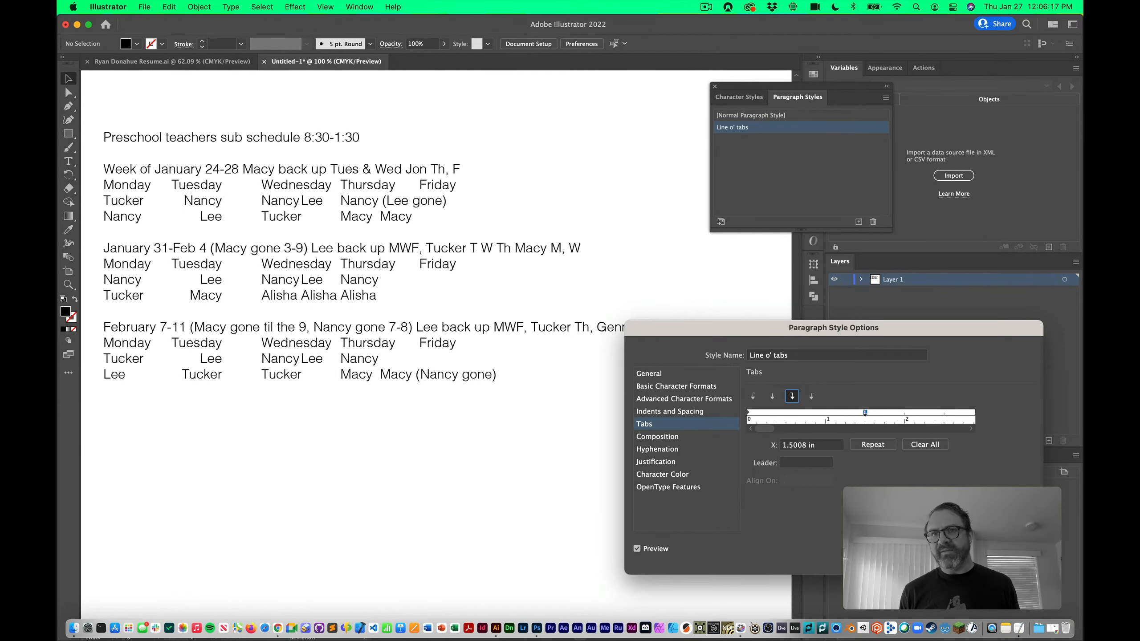
click(881, 447)
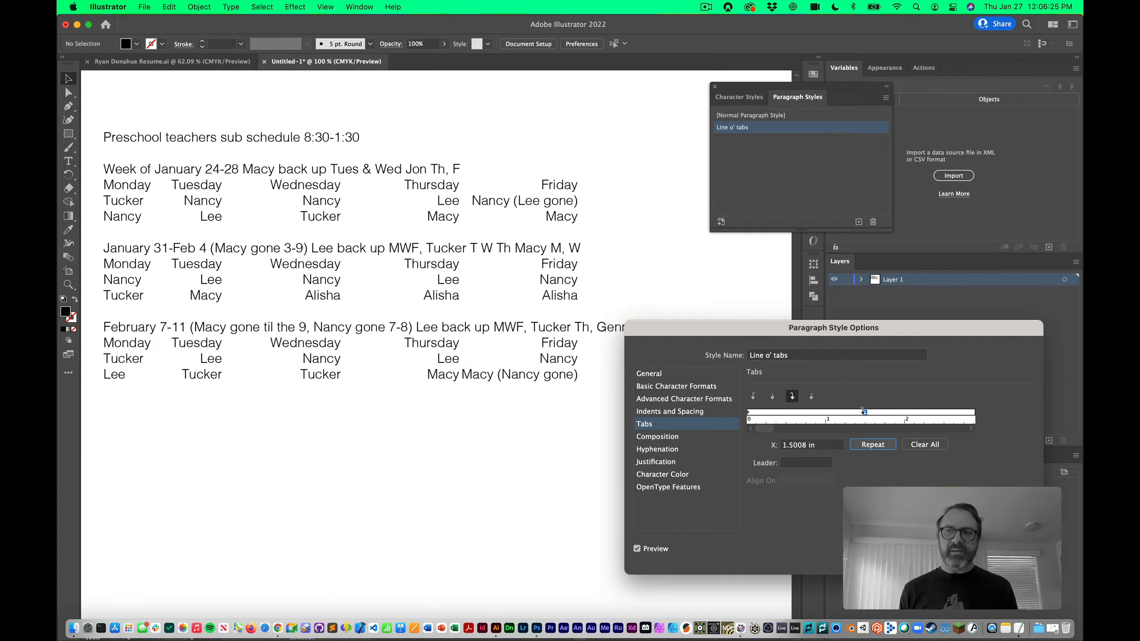
Move the tab stop to about 2 in, repeat it, then clear all tab stops
drag(865, 412, 903, 412)
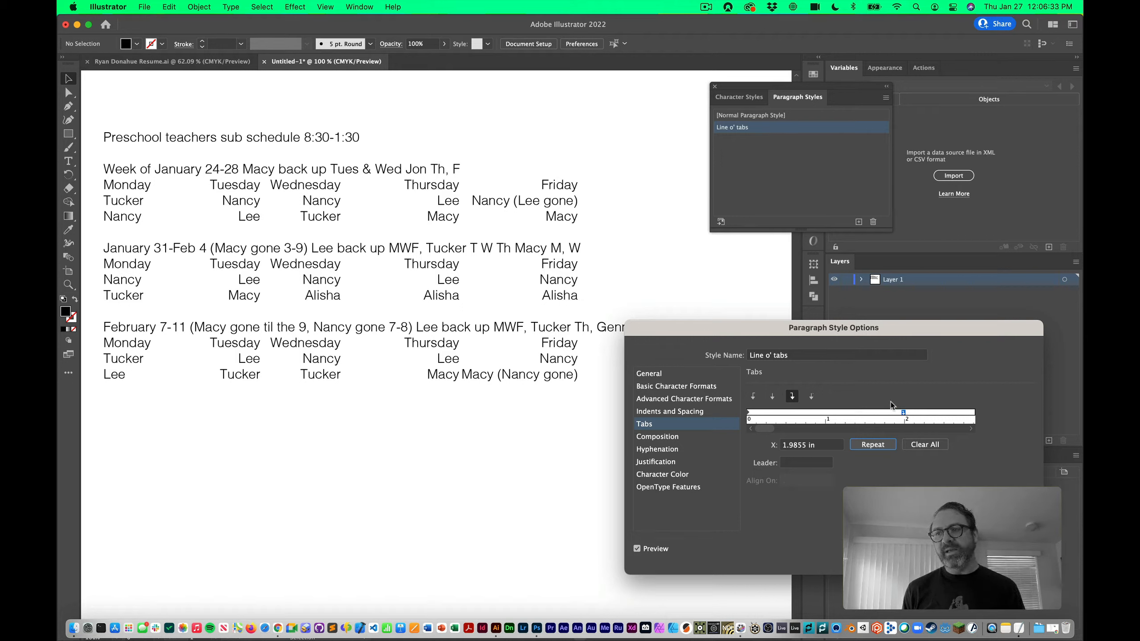
click(876, 446)
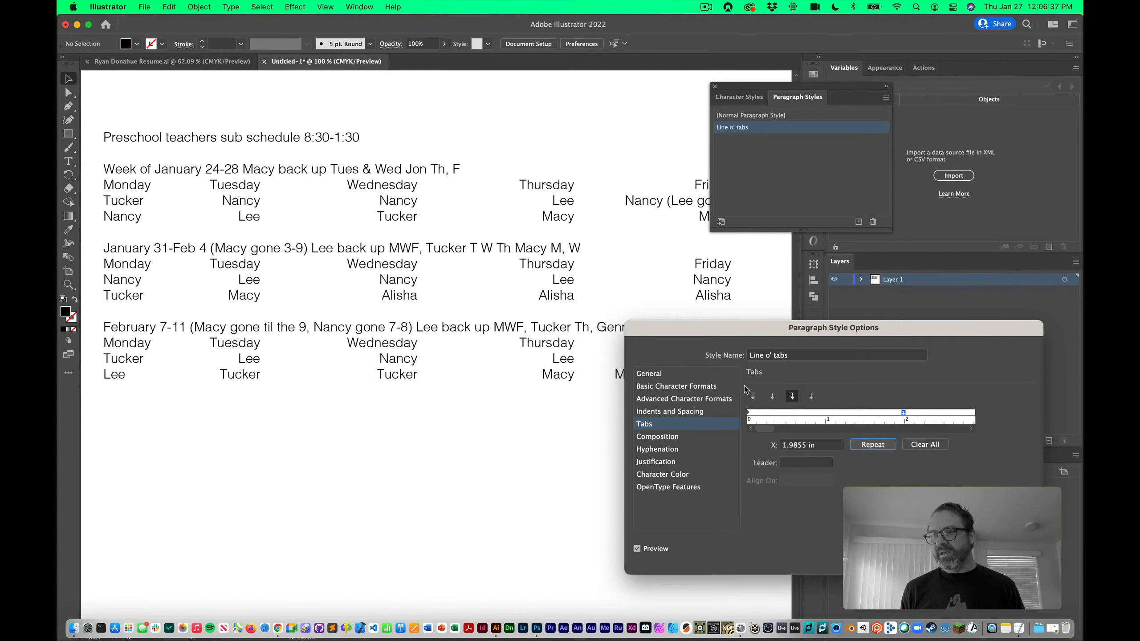
click(925, 444)
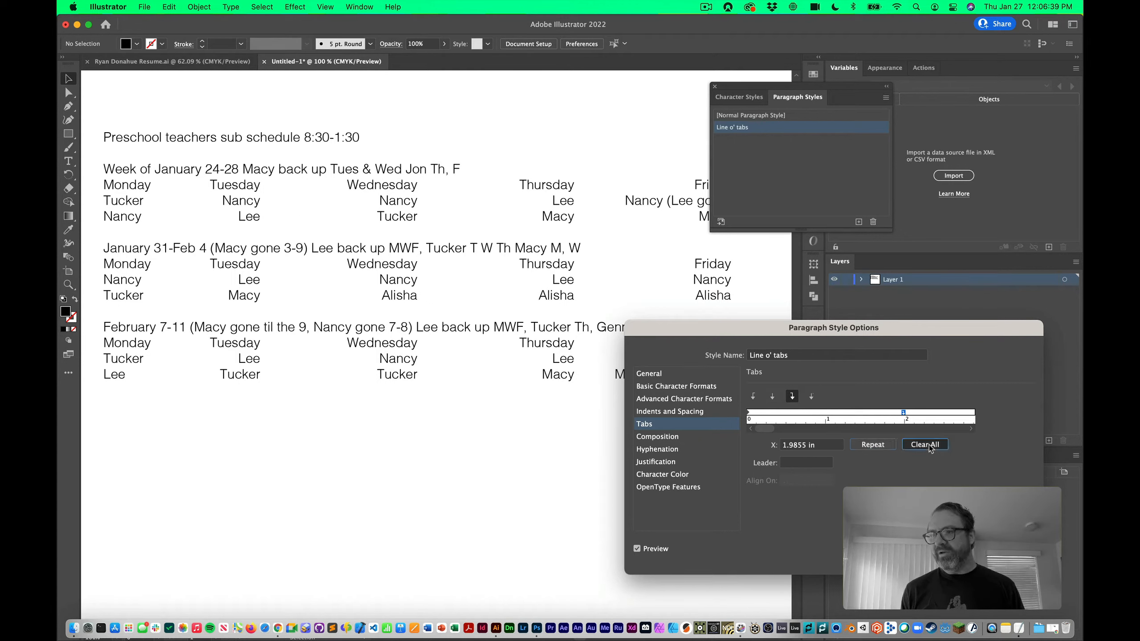
click(771, 397)
Add and repeat a center tab stop near 1 inch, then remove those stops
click(829, 414)
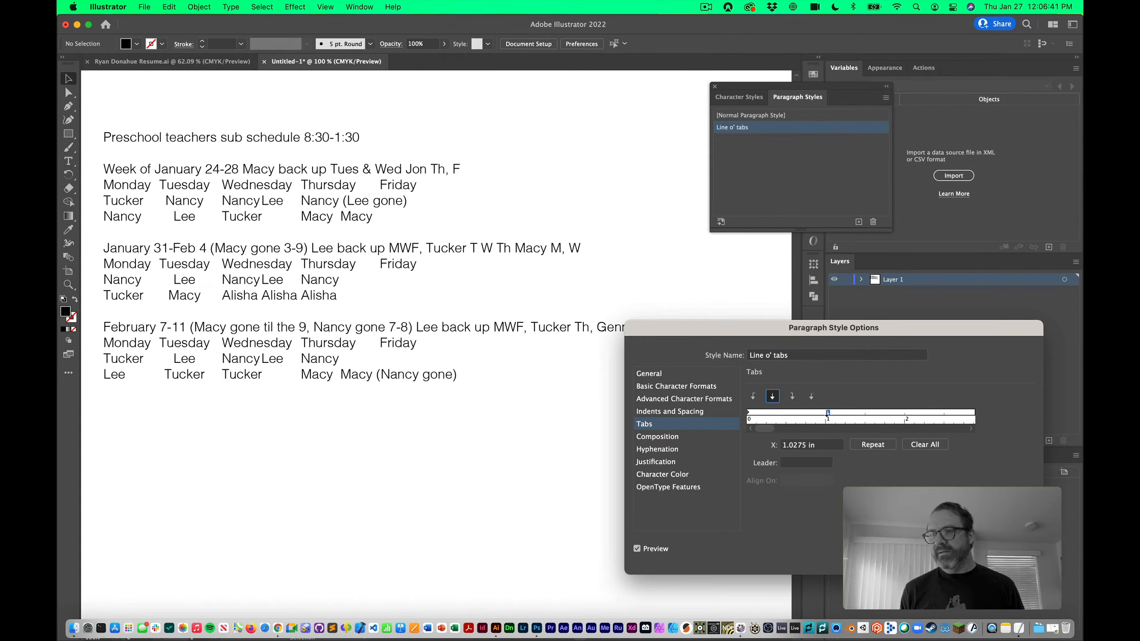
click(871, 445)
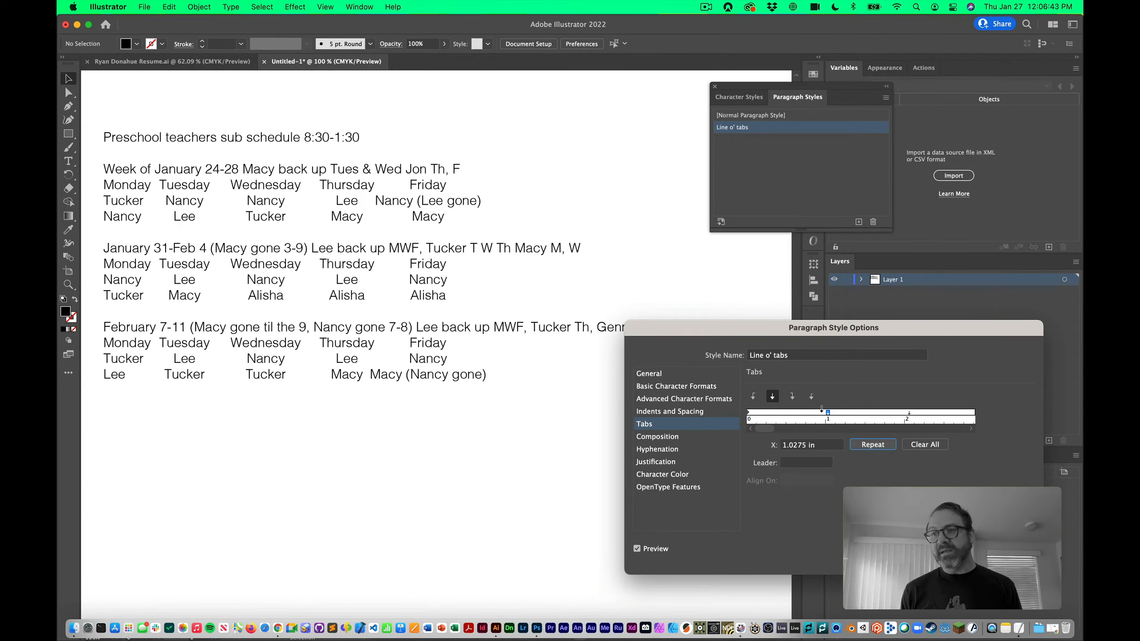
drag(915, 413, 903, 413)
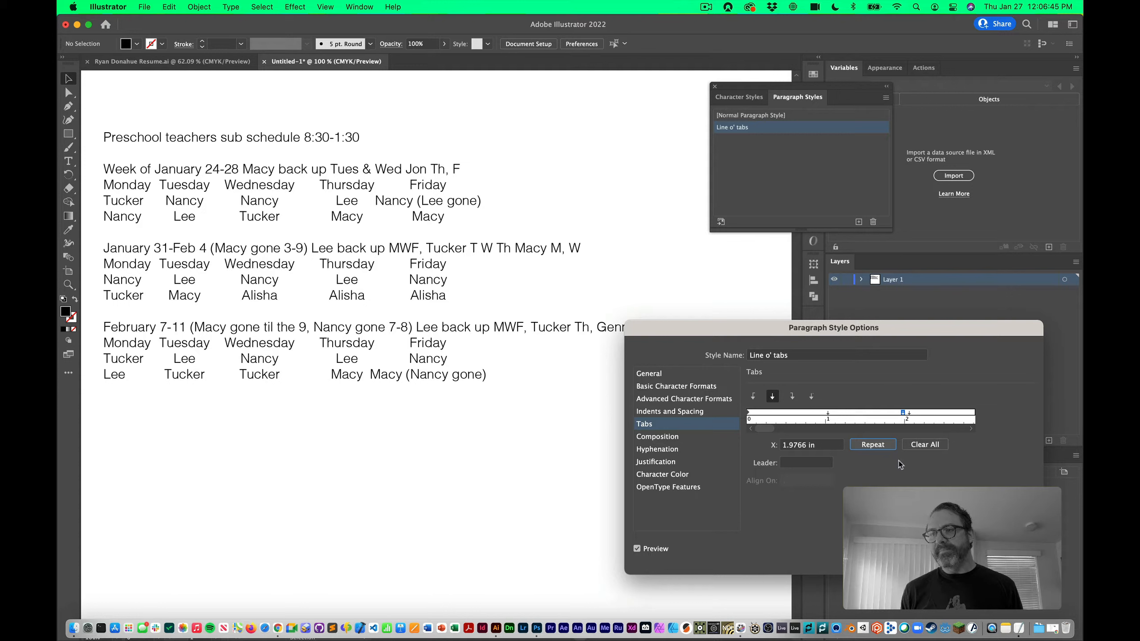
click(873, 445)
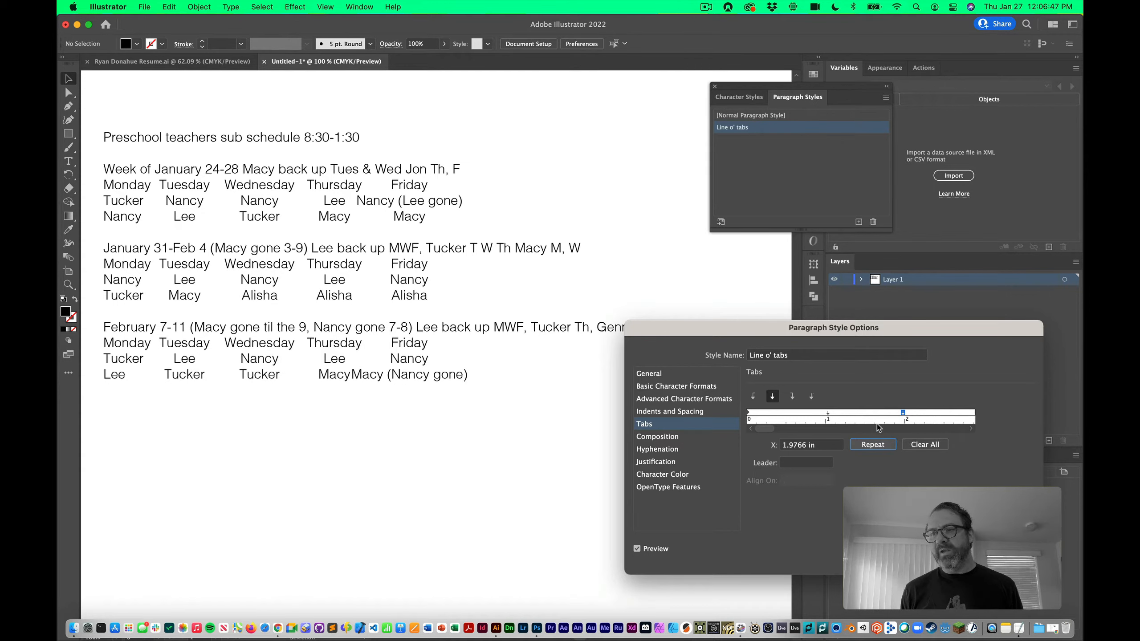
drag(825, 413, 826, 388)
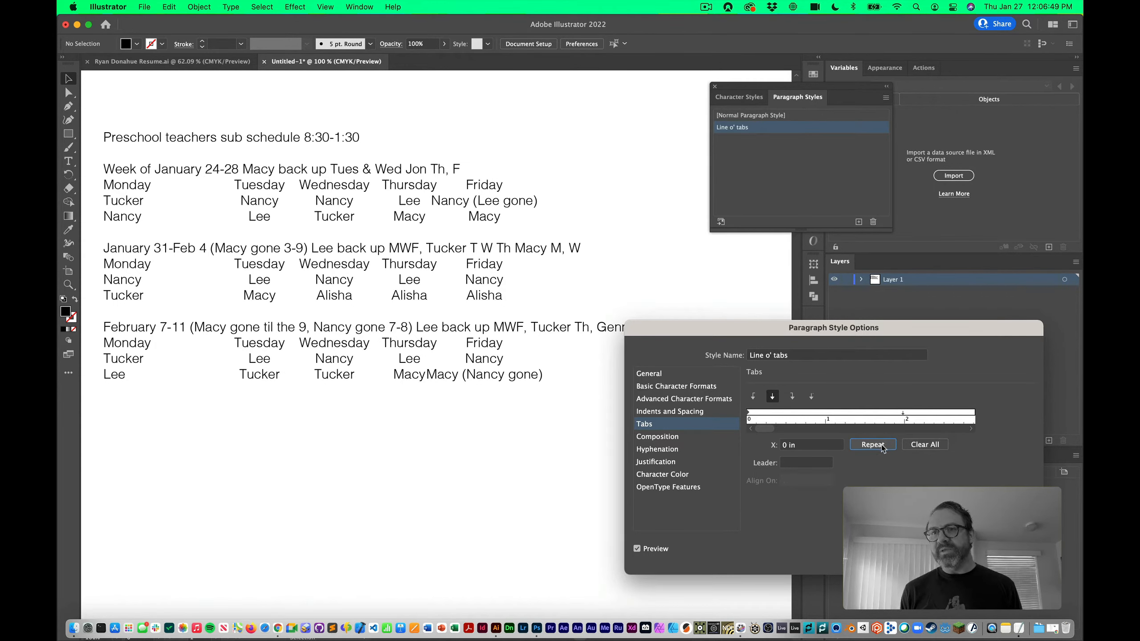
Set a tab stop at exactly 2.0 in, repeat it, then remove it again
click(903, 413)
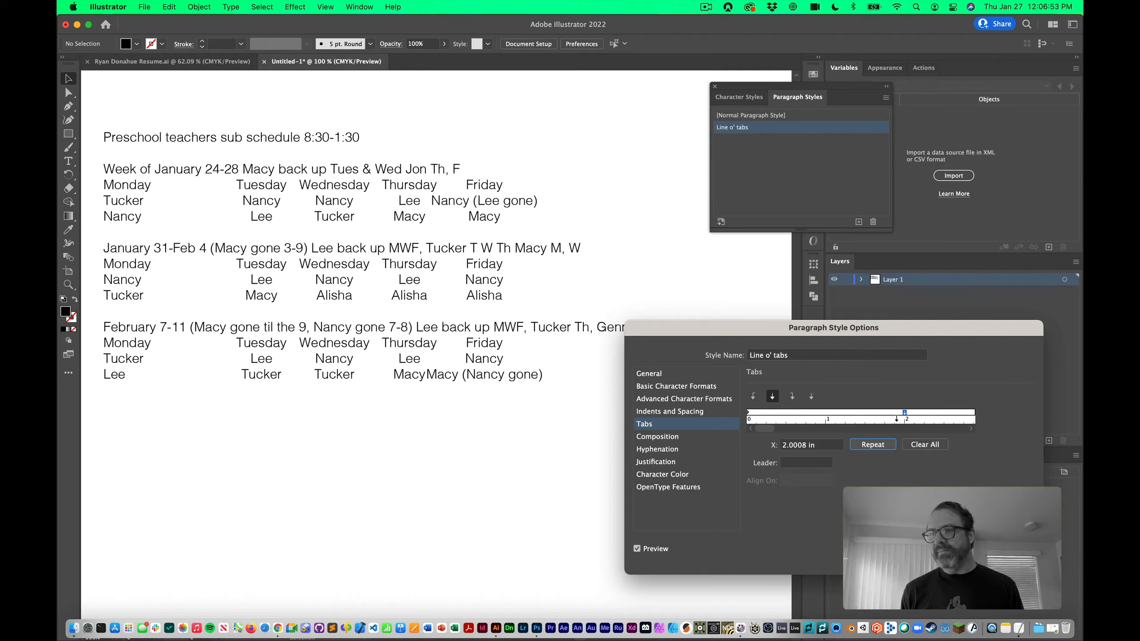
click(791, 445)
text(2.0)
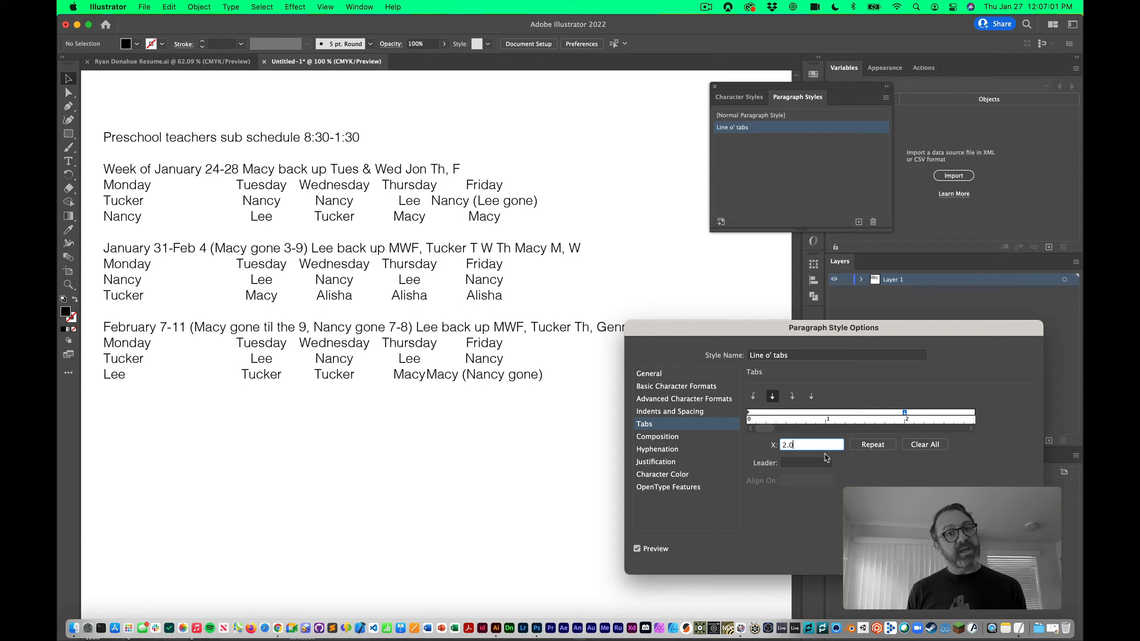
click(888, 444)
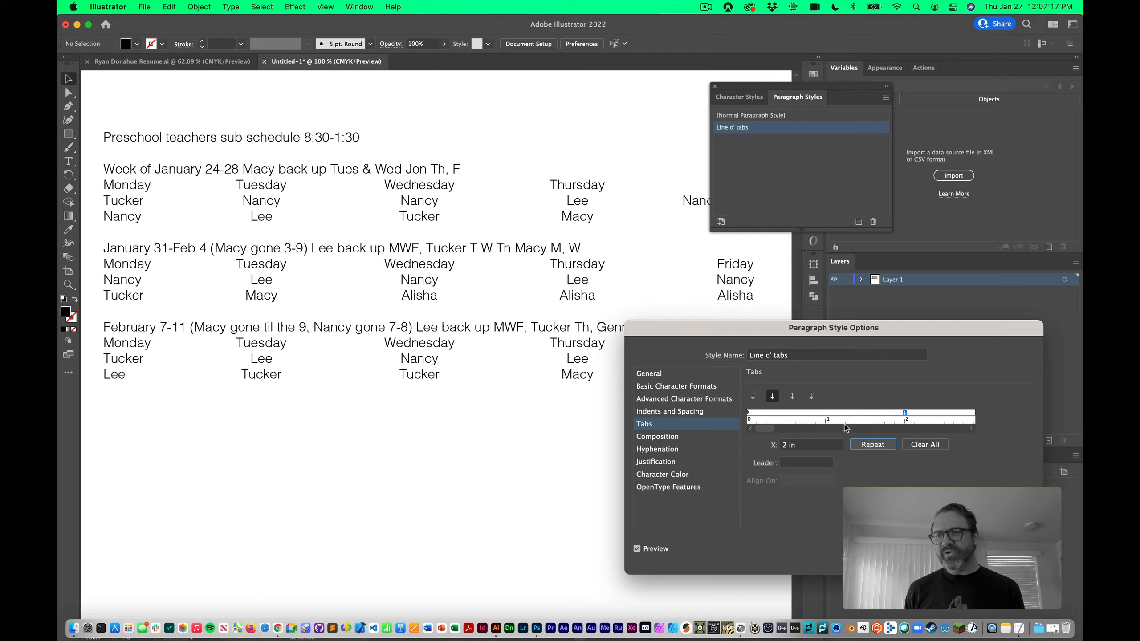
click(924, 445)
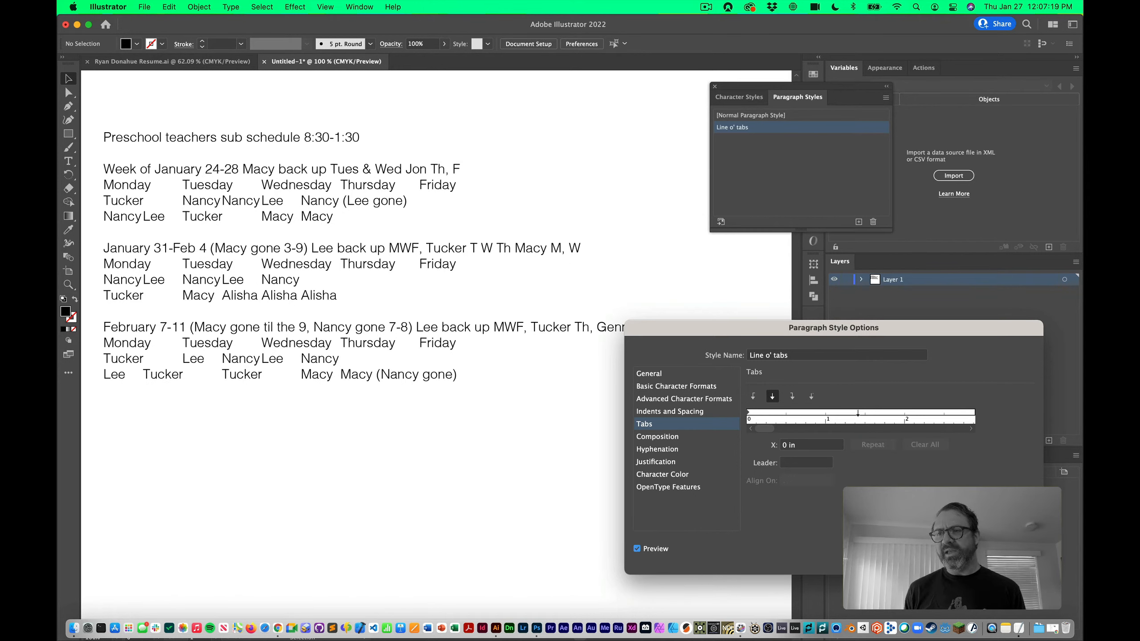
Add a decimal tab stop at about 1.5 in to the Line o' tabs style and close the options
click(811, 397)
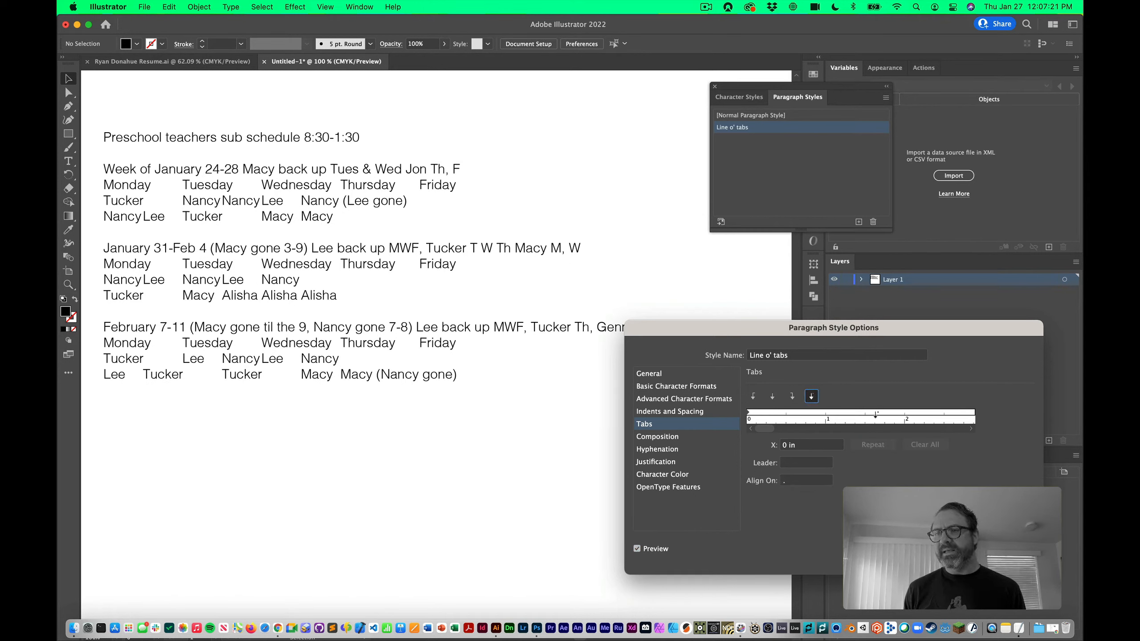
click(865, 412)
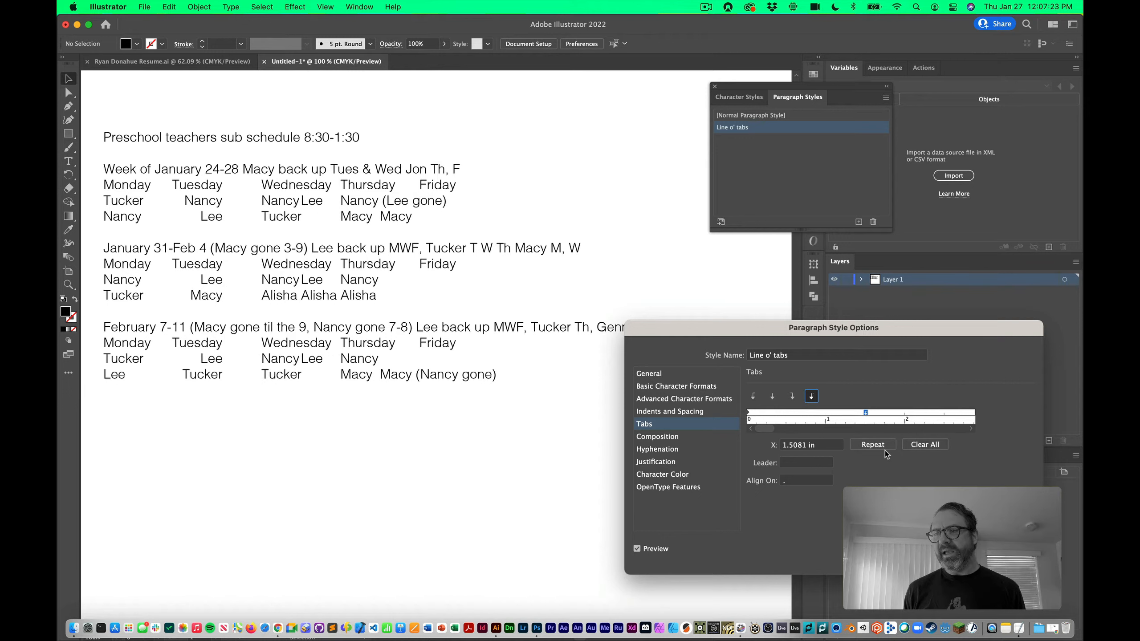
drag(790, 445, 839, 447)
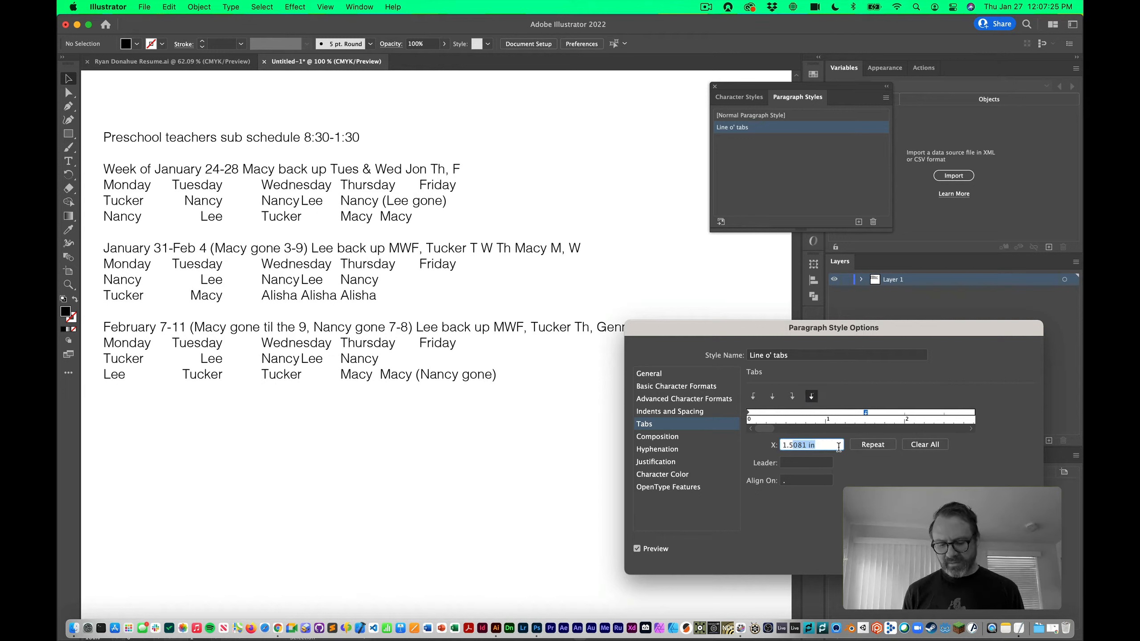
key(Return)
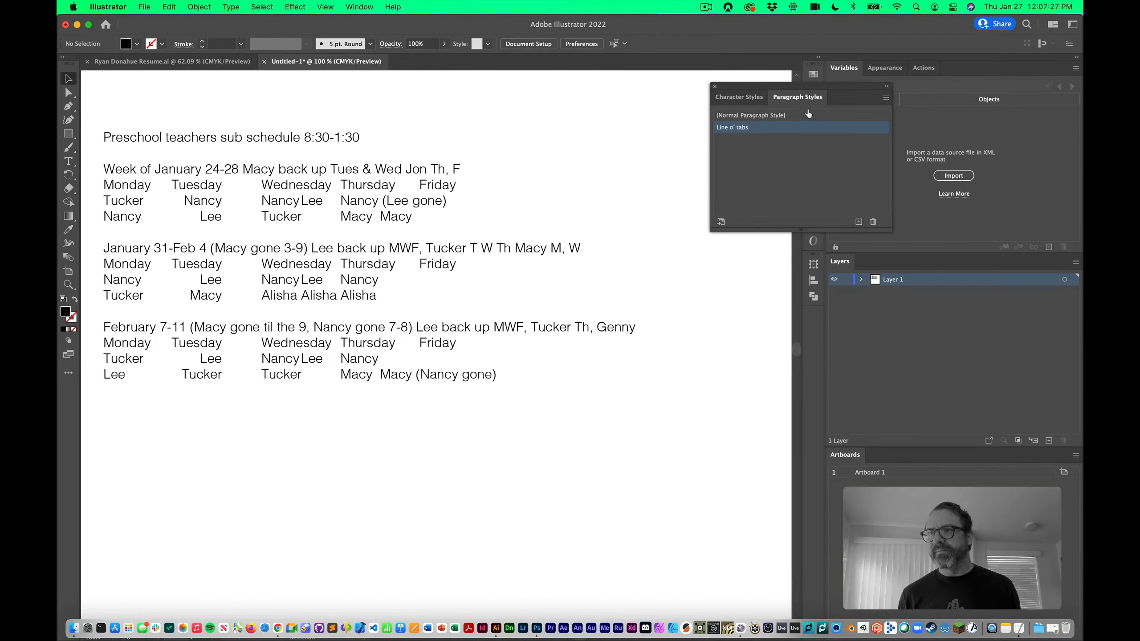
Reopen the Line o' tabs style's tab settings and select the 1.5 in stop
double_click(804, 127)
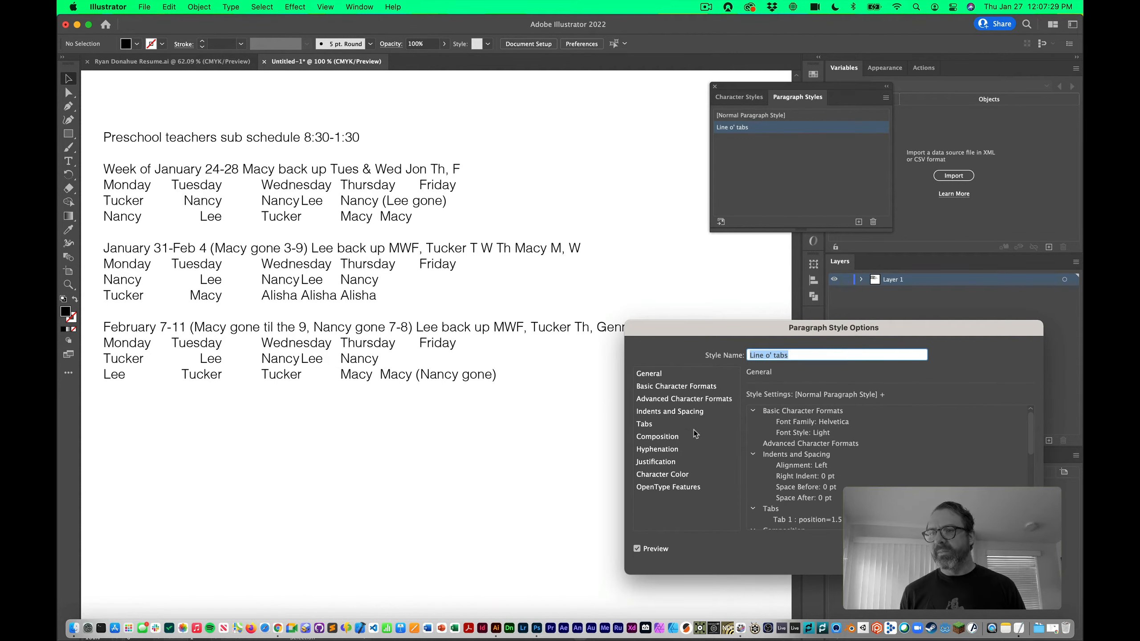
click(645, 423)
click(865, 412)
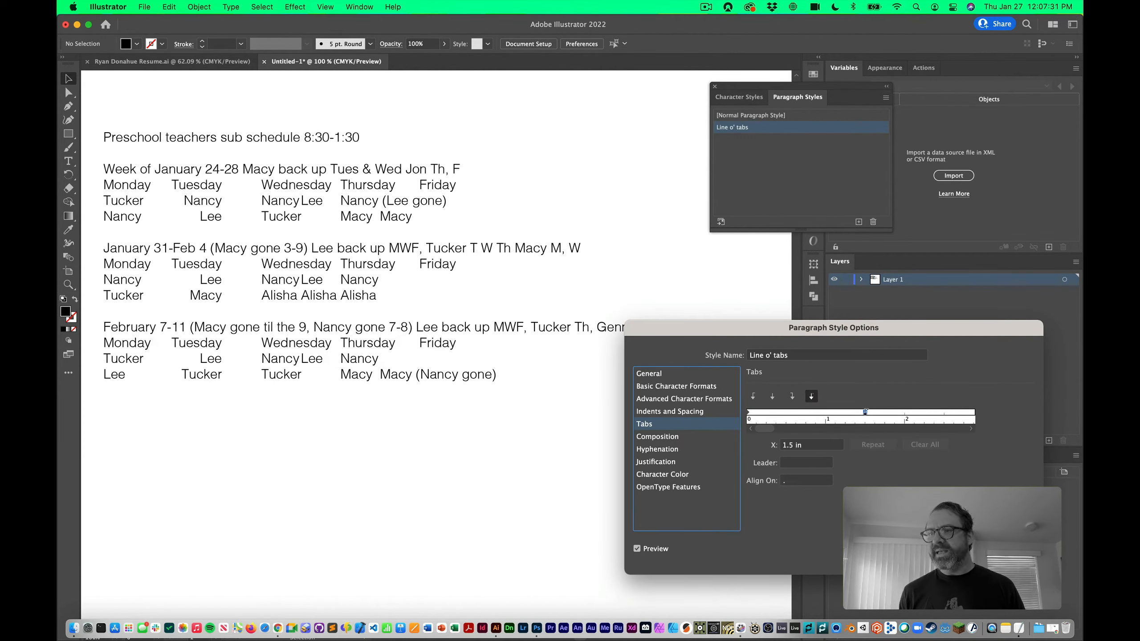
Set the align-on character to 'e', add stops near 2.74, 4.2 and 5.35 in, then clear them
click(787, 482)
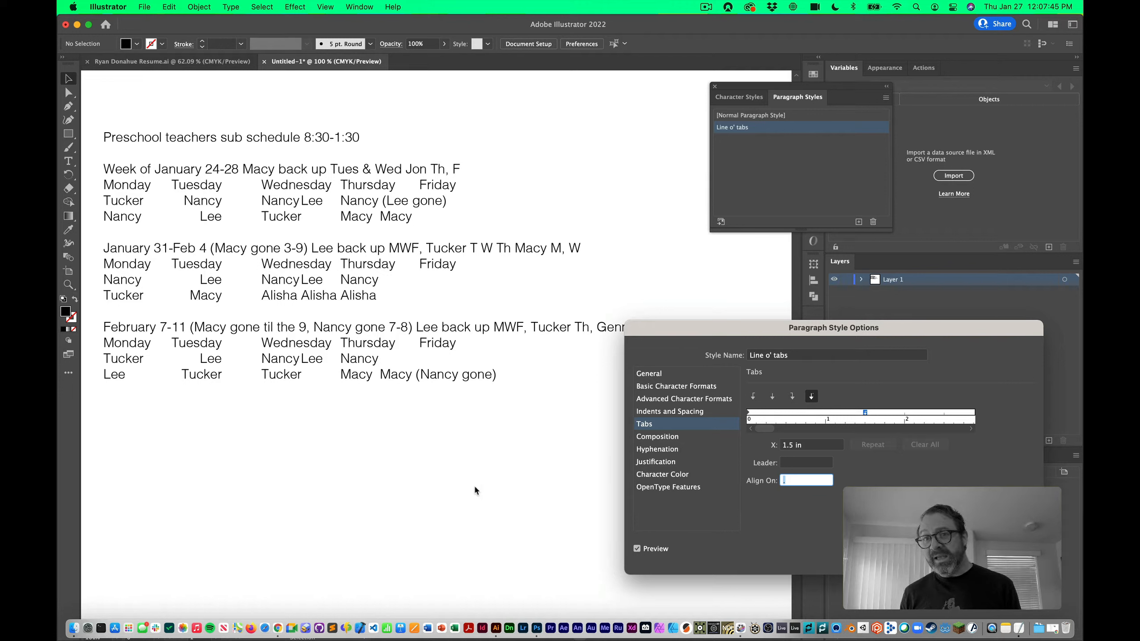
text(e)
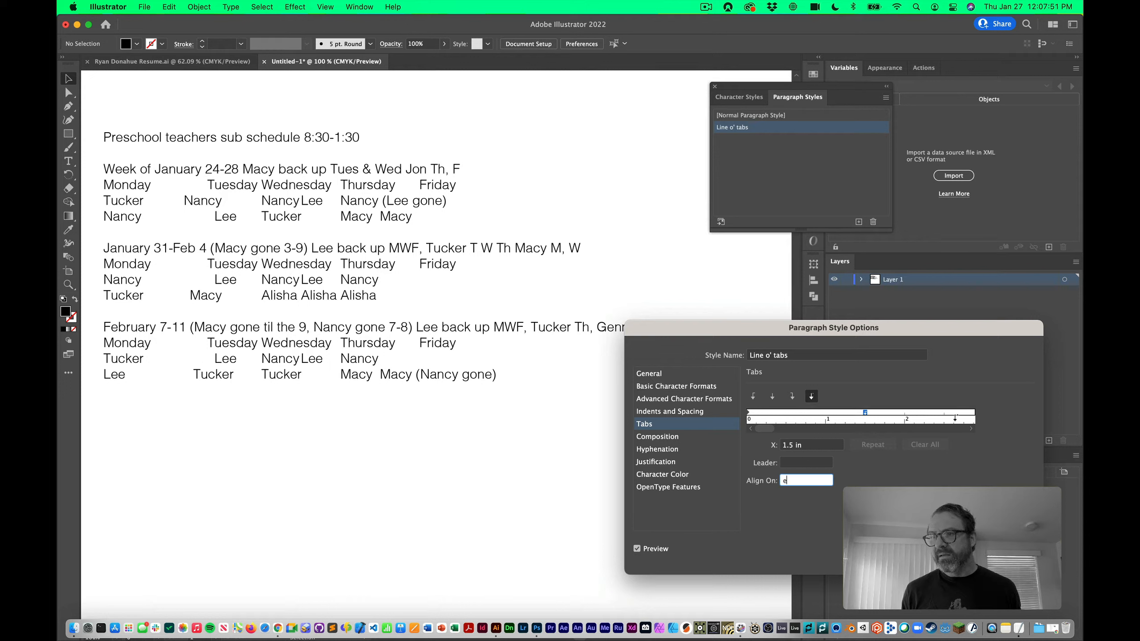
click(963, 411)
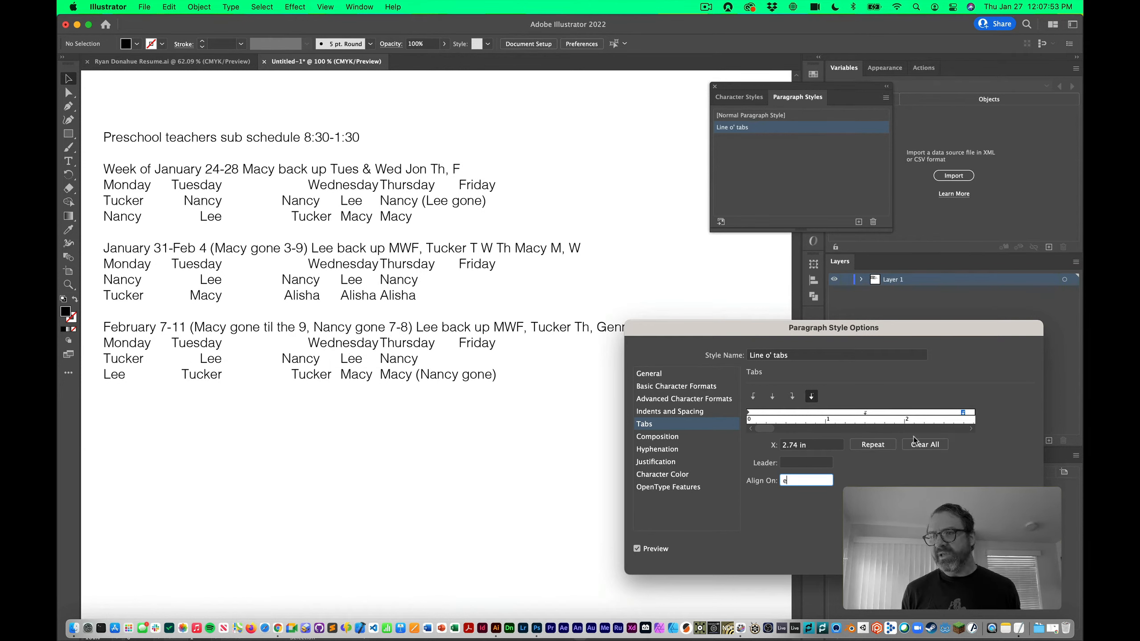
click(971, 428)
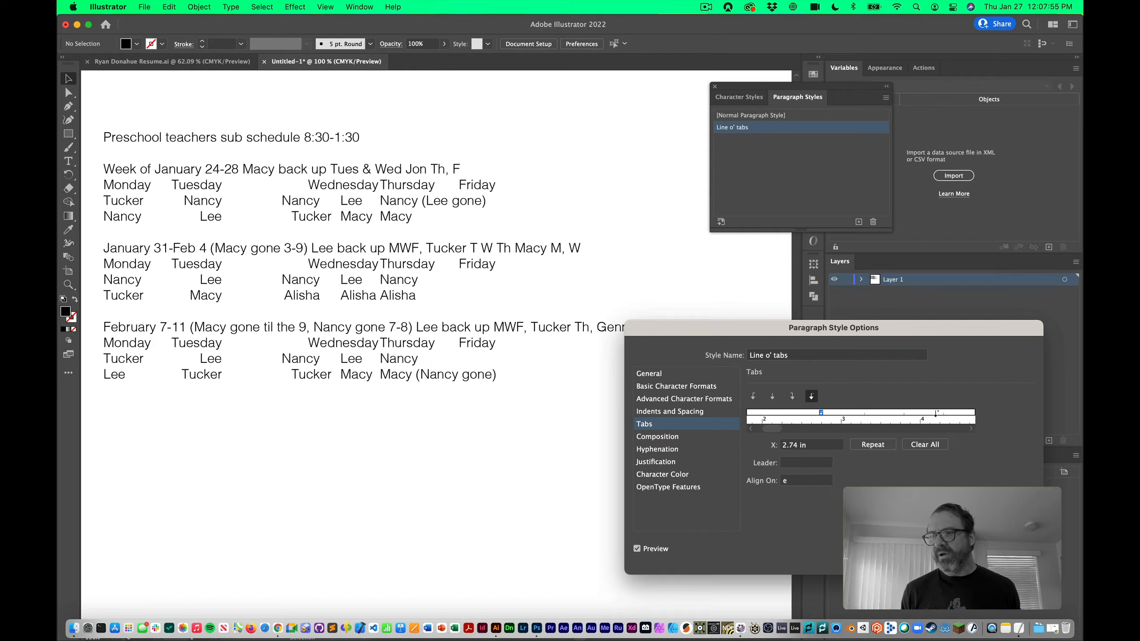
click(936, 412)
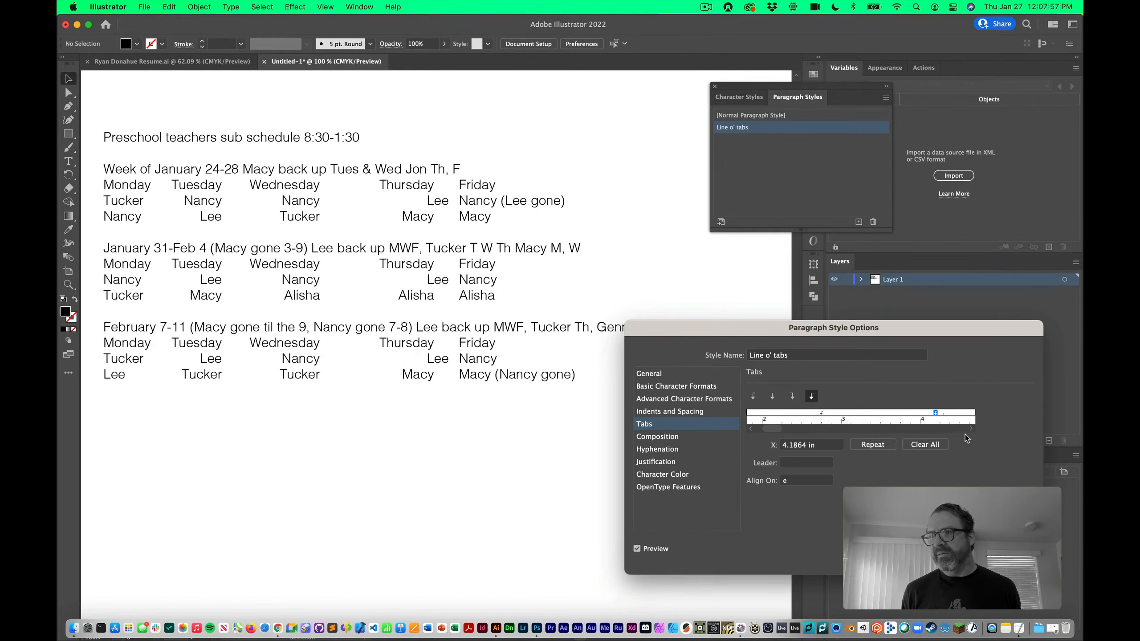
click(970, 429)
click(921, 411)
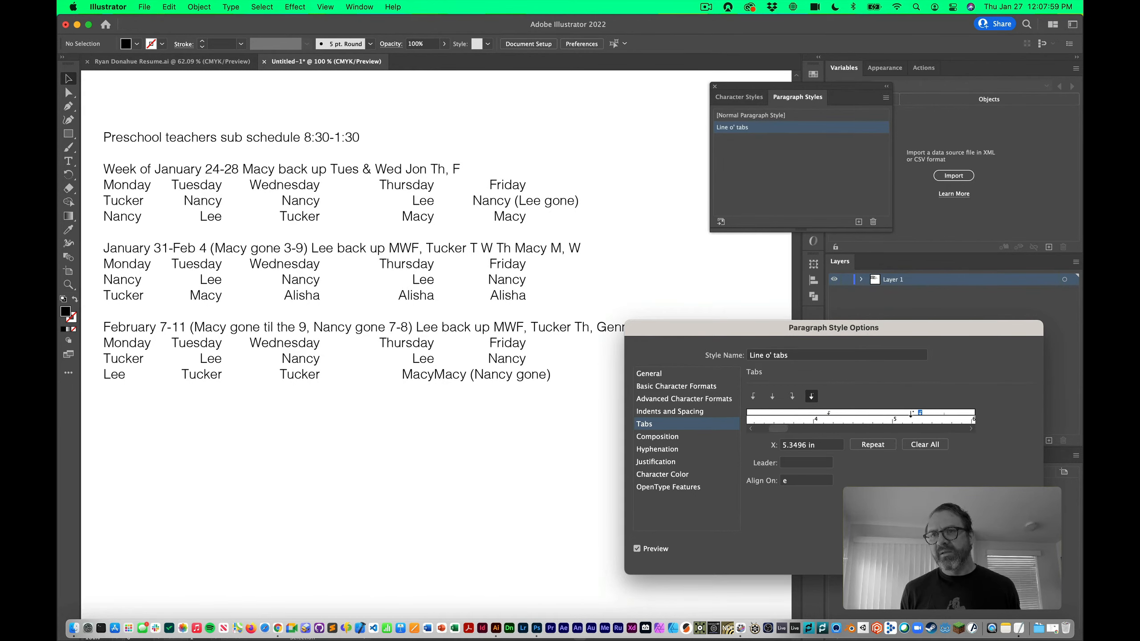
click(925, 444)
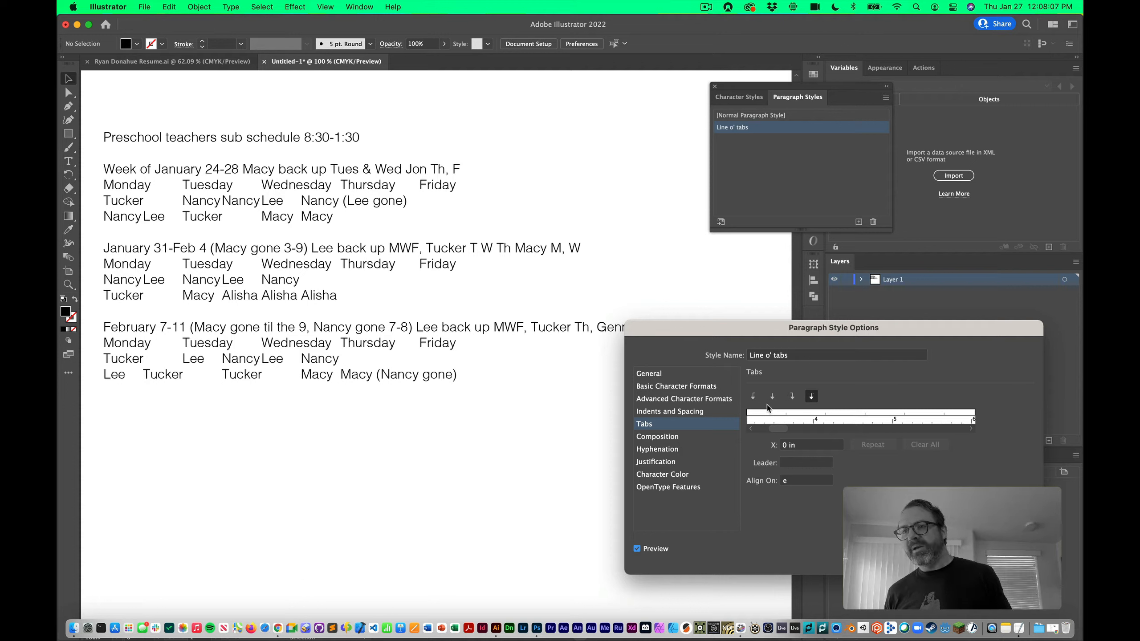
Add a repeating decimal tab stop at exactly 1.5 in, then clear all stops again
drag(787, 430, 863, 452)
click(866, 412)
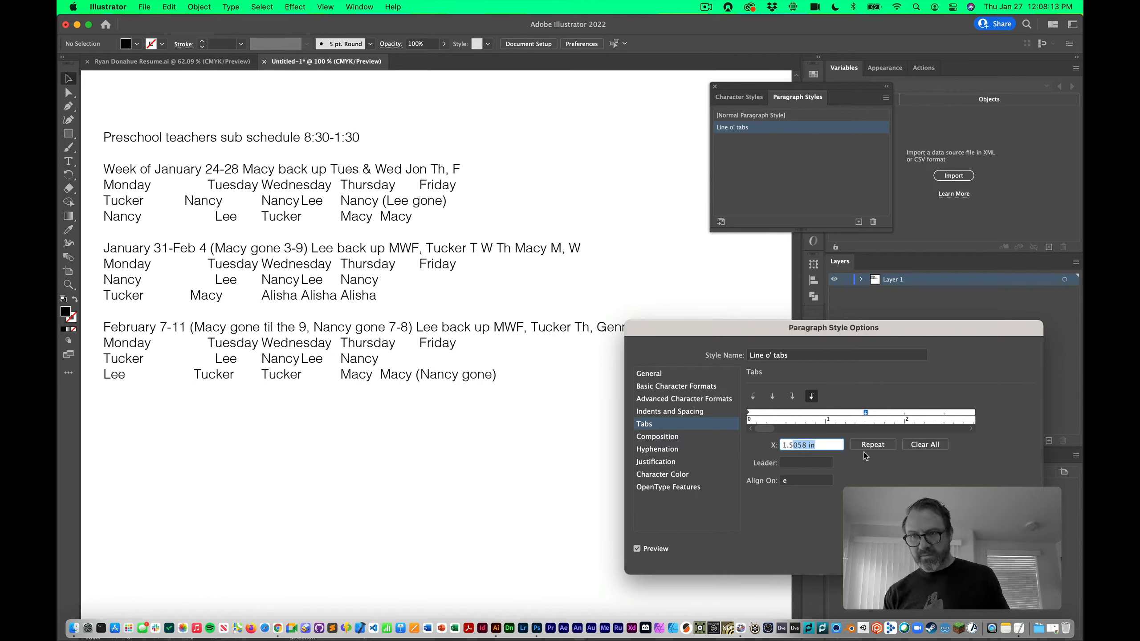
key(BackSpace)
key(Tab)
click(878, 447)
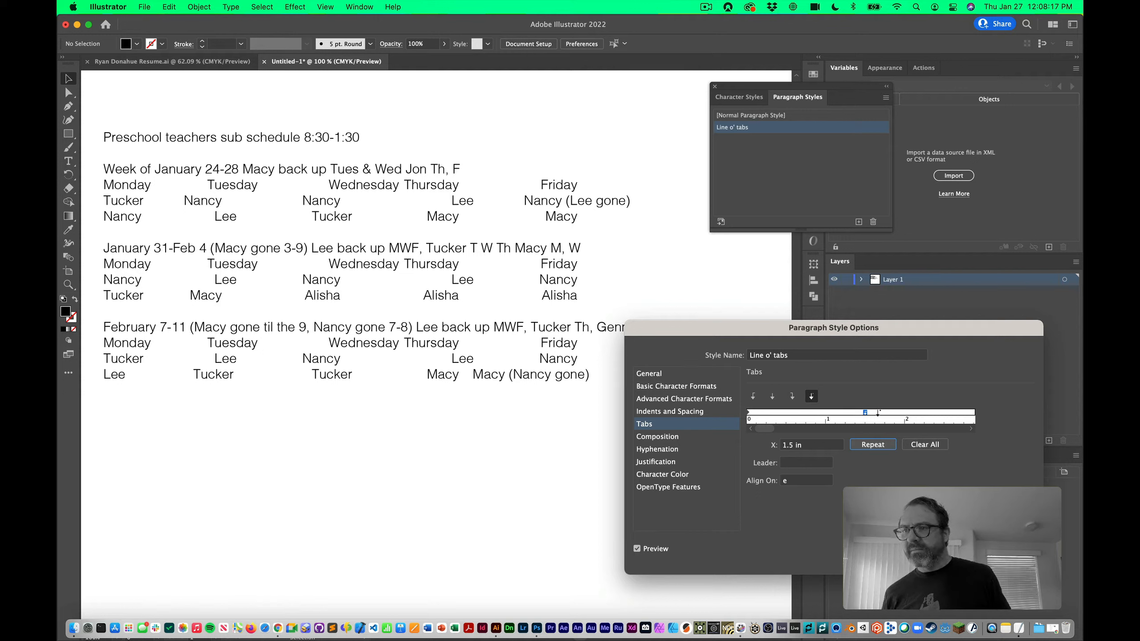
click(924, 445)
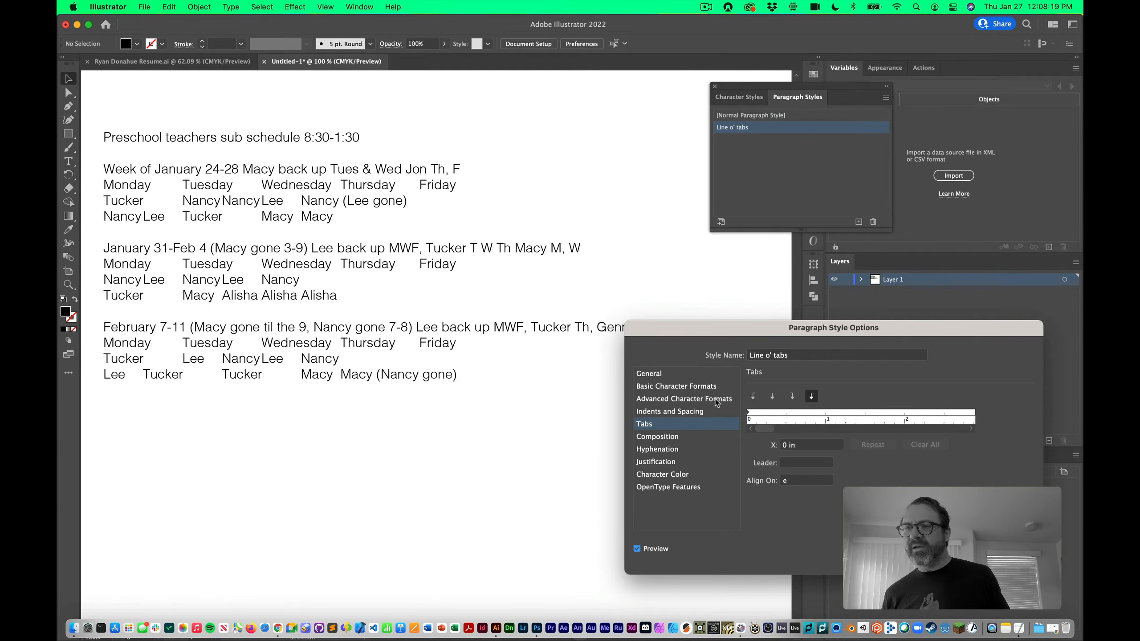
Add a left tab stop at 1.4938 in and repeat it across the line
click(754, 395)
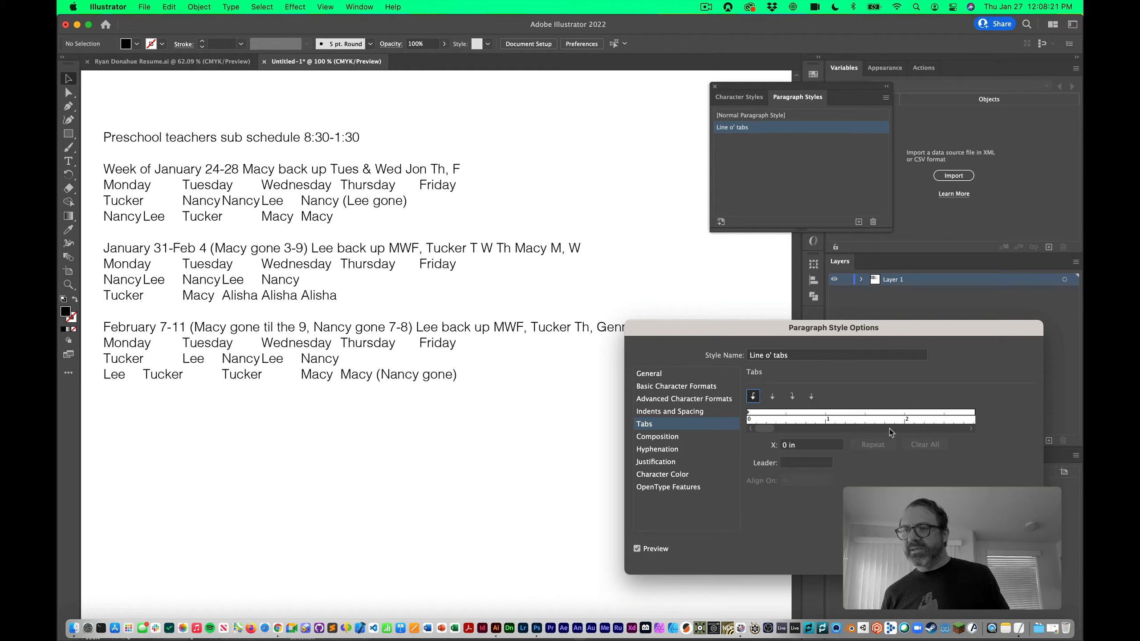
click(854, 413)
drag(864, 412, 864, 412)
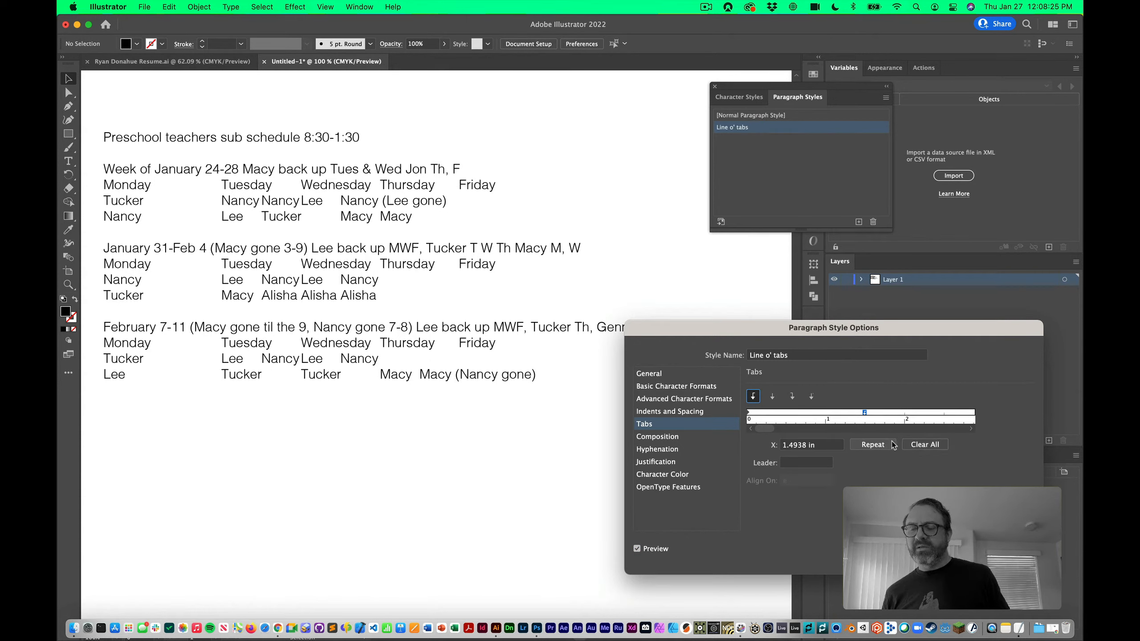
click(879, 448)
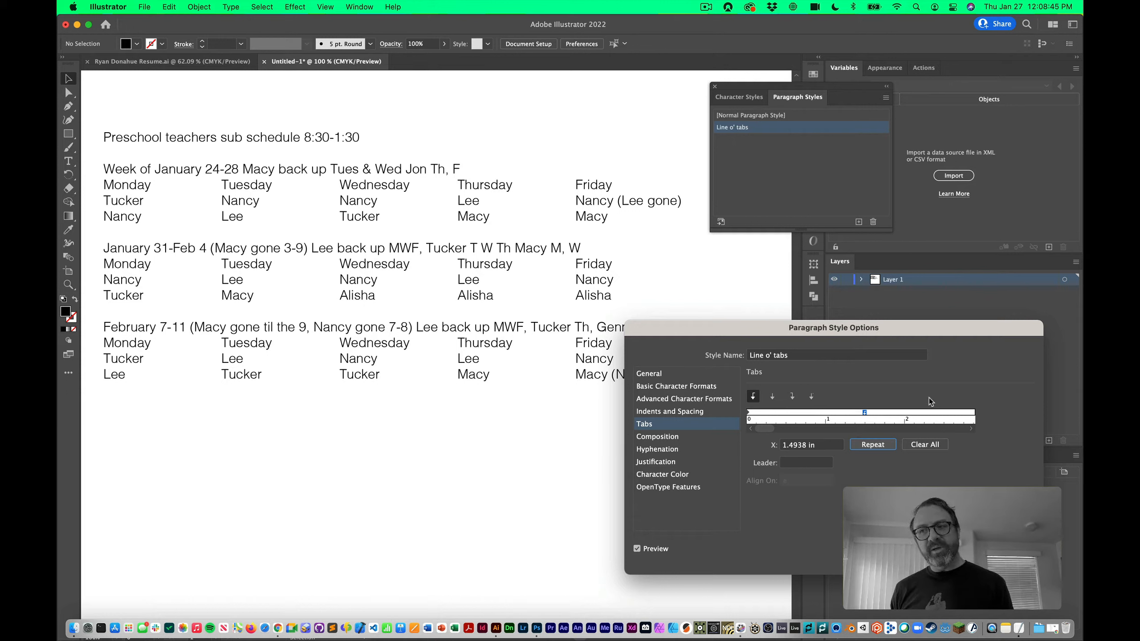
Preview a dot leader on a repeating tab stop near 1.5 in, then clear the stops
click(807, 463)
text(.)
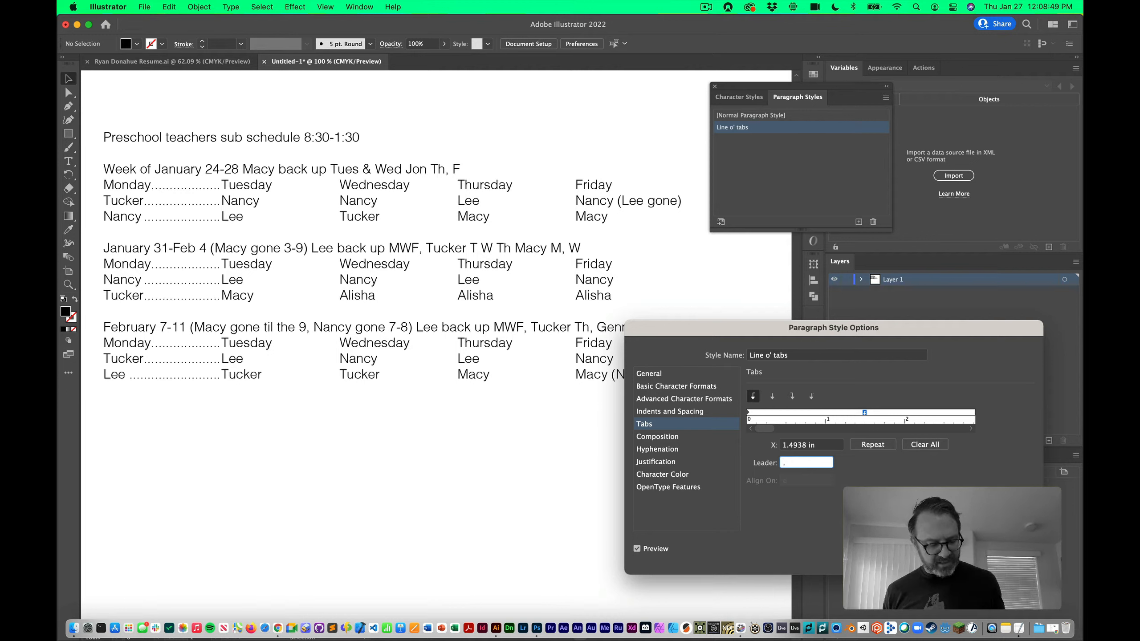
key(Tab)
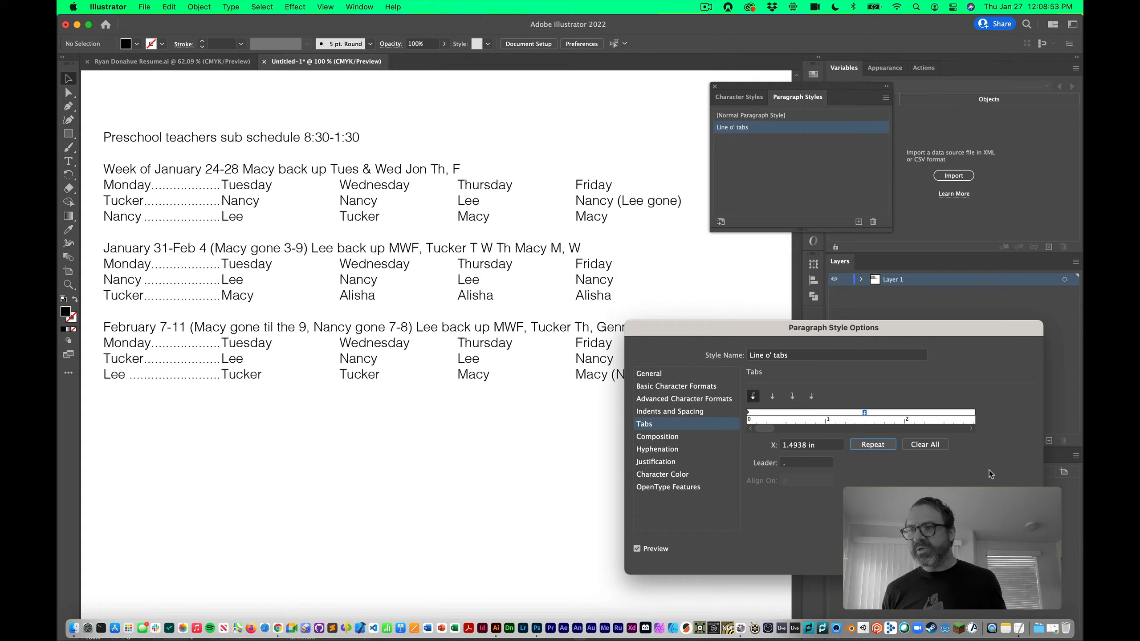
click(925, 444)
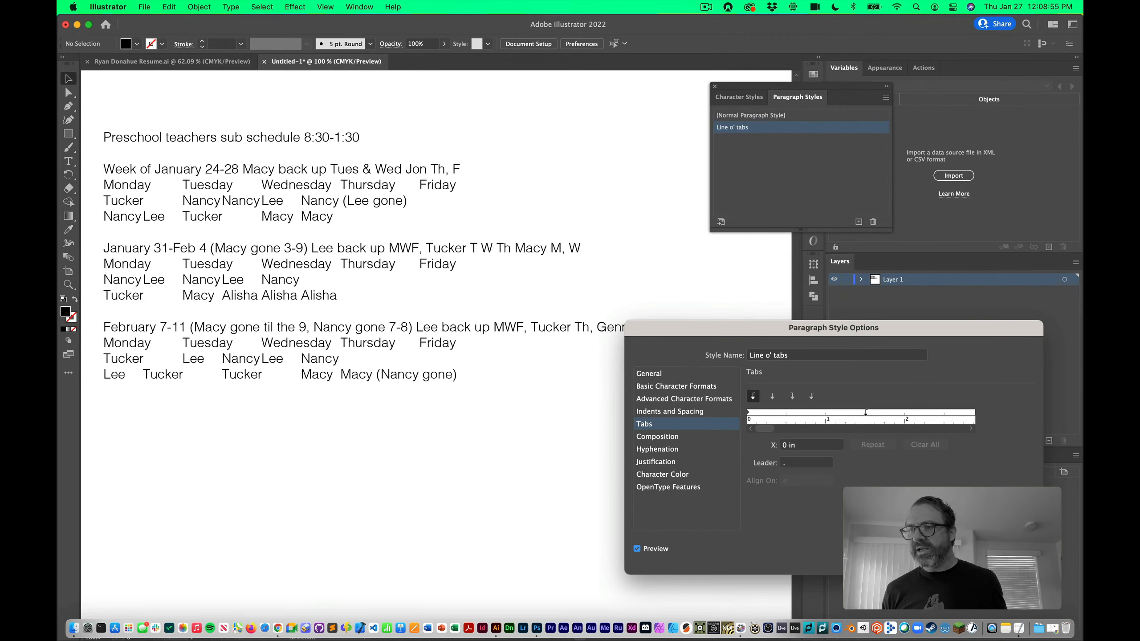
click(866, 412)
click(878, 445)
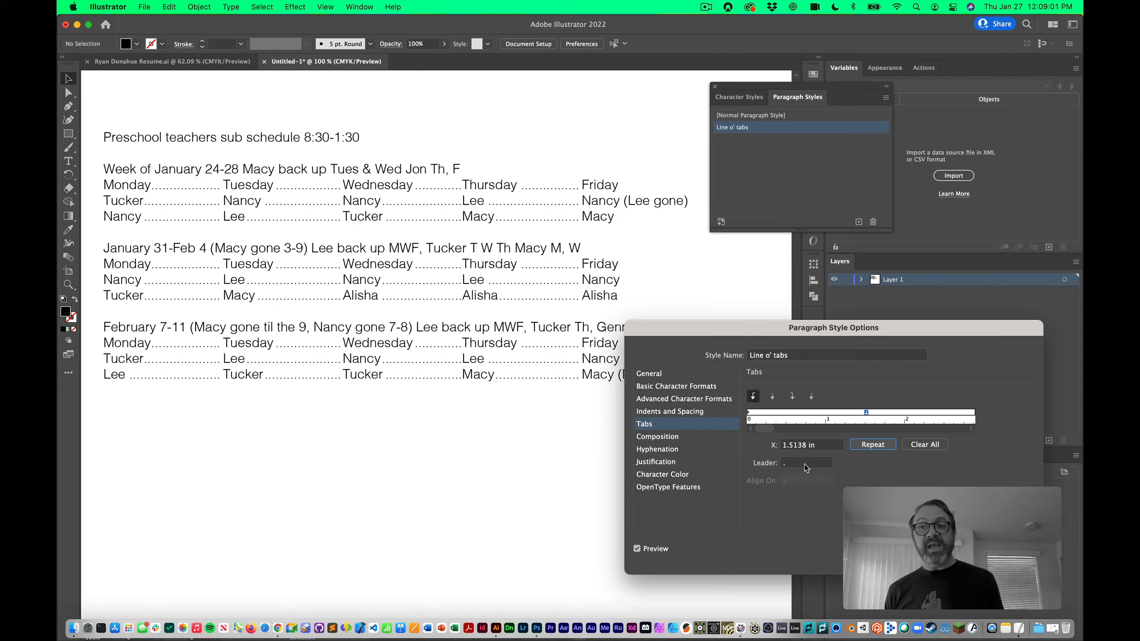
click(925, 445)
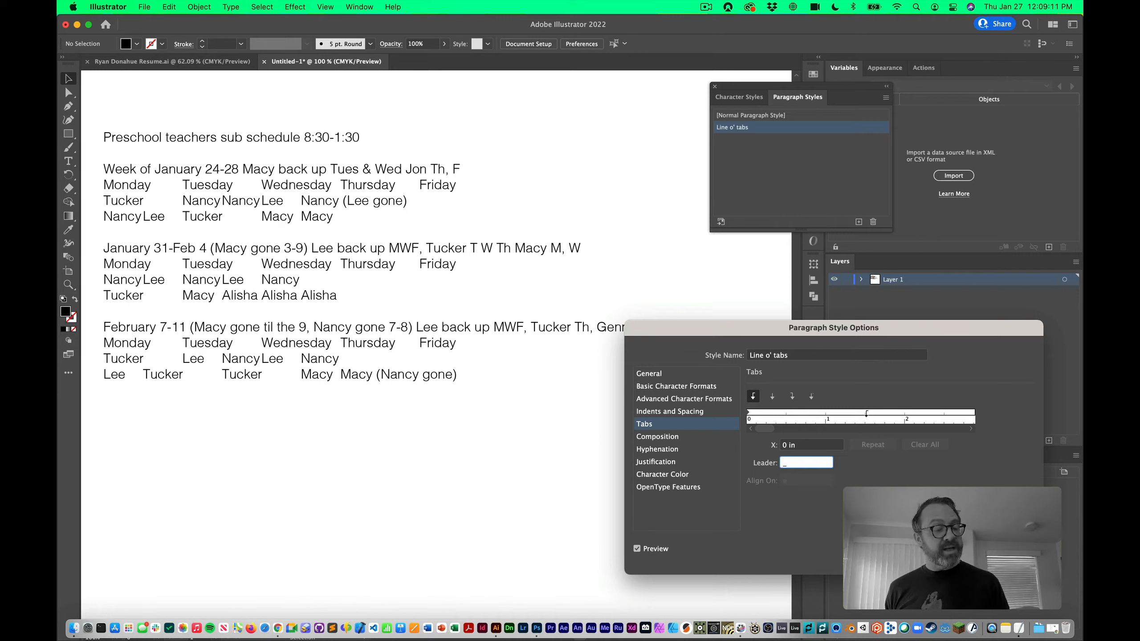
Preview underscore and then x leaders on repeating 1.5 in tab stops, then clear all stops
click(866, 412)
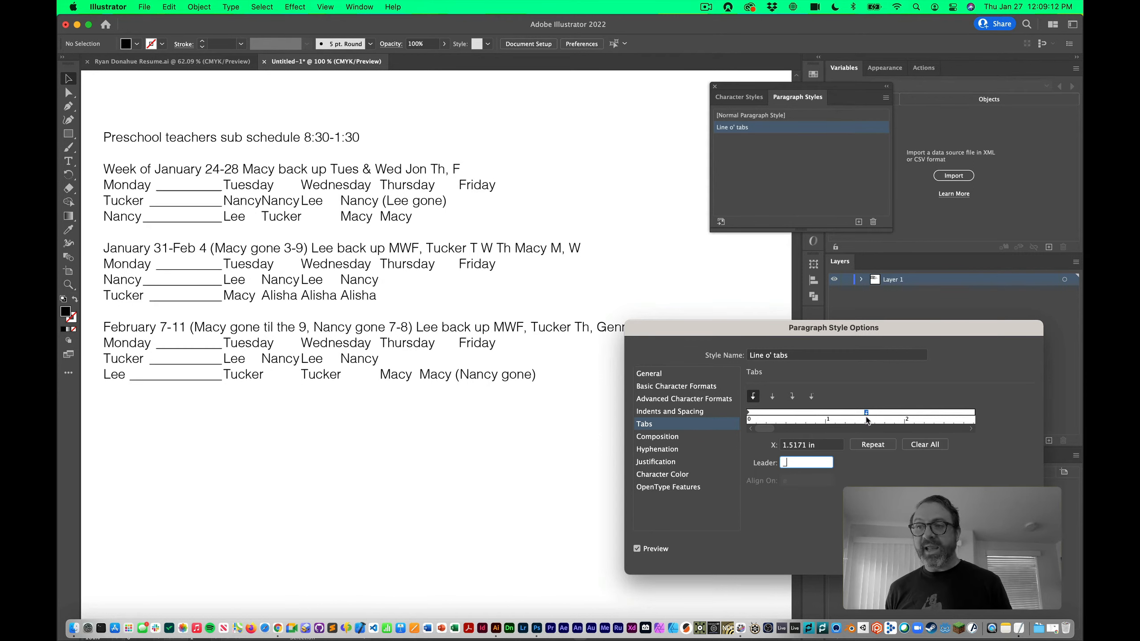
click(881, 444)
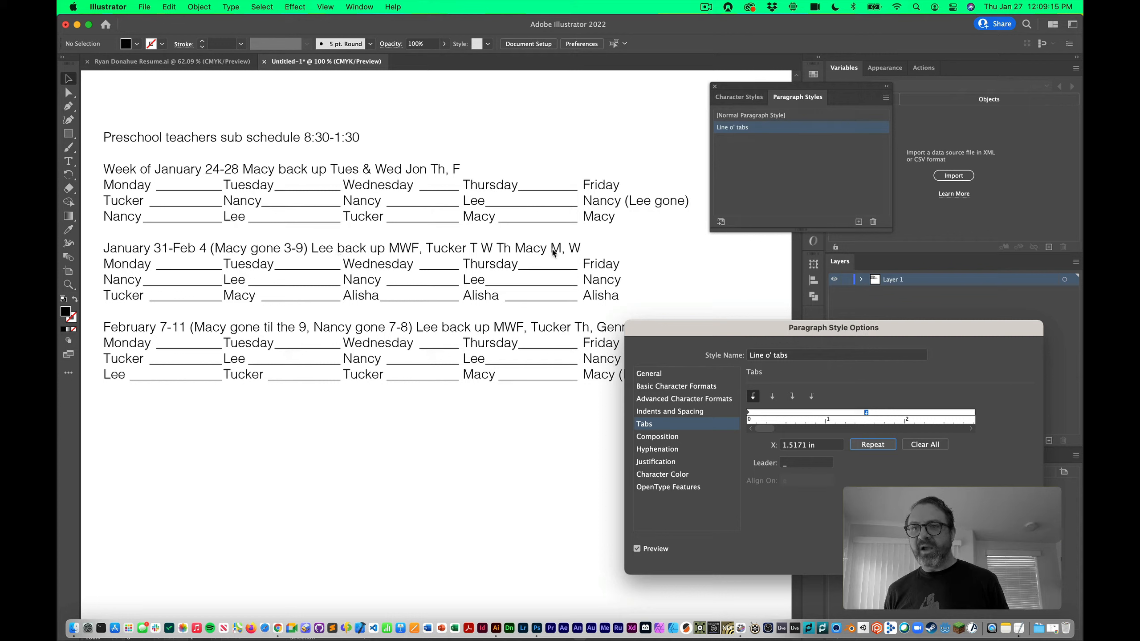
click(803, 463)
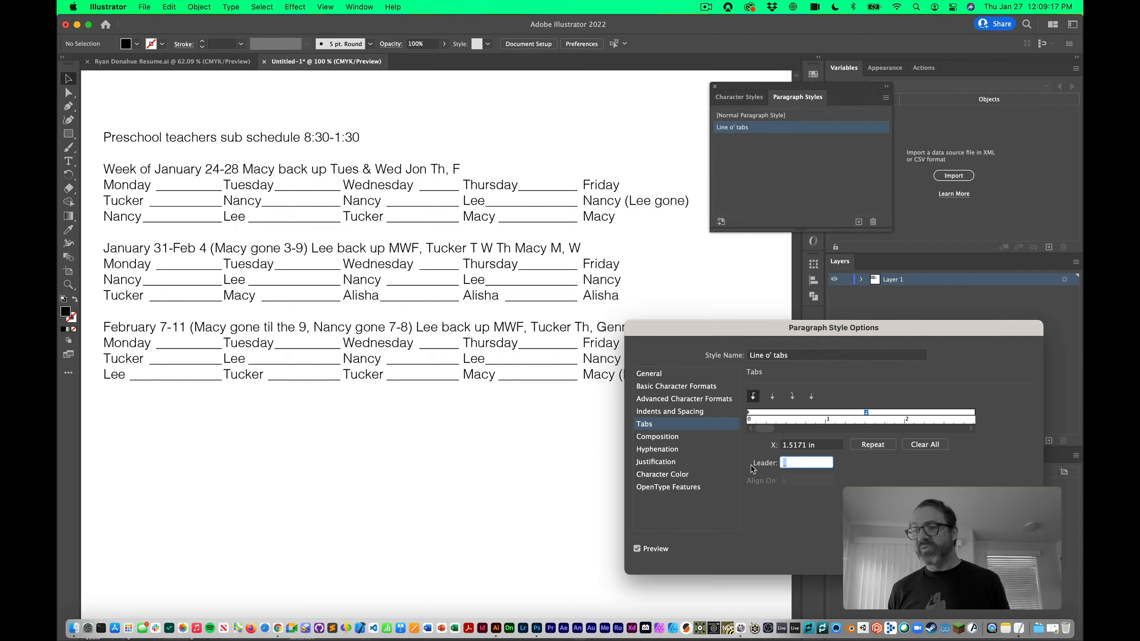
text(x)
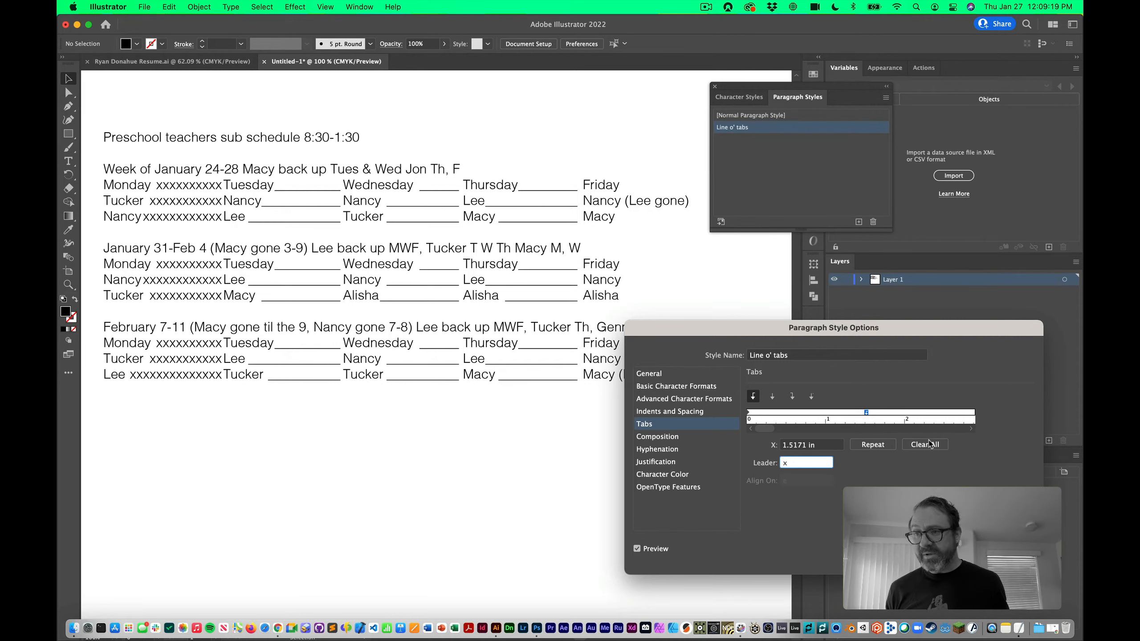
click(924, 444)
click(862, 413)
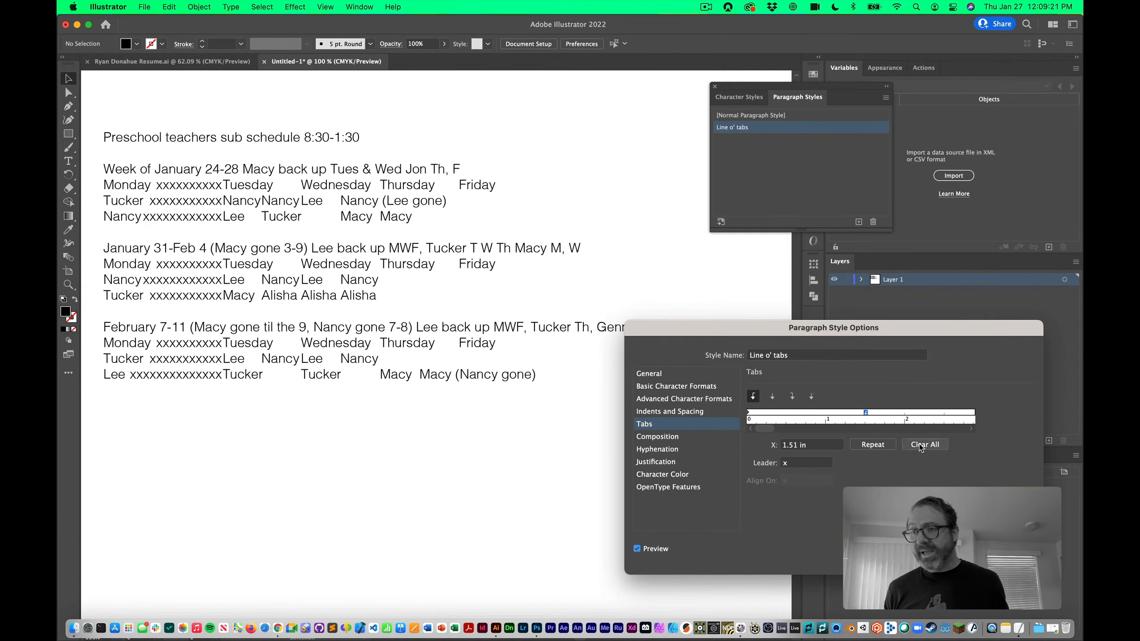
click(873, 444)
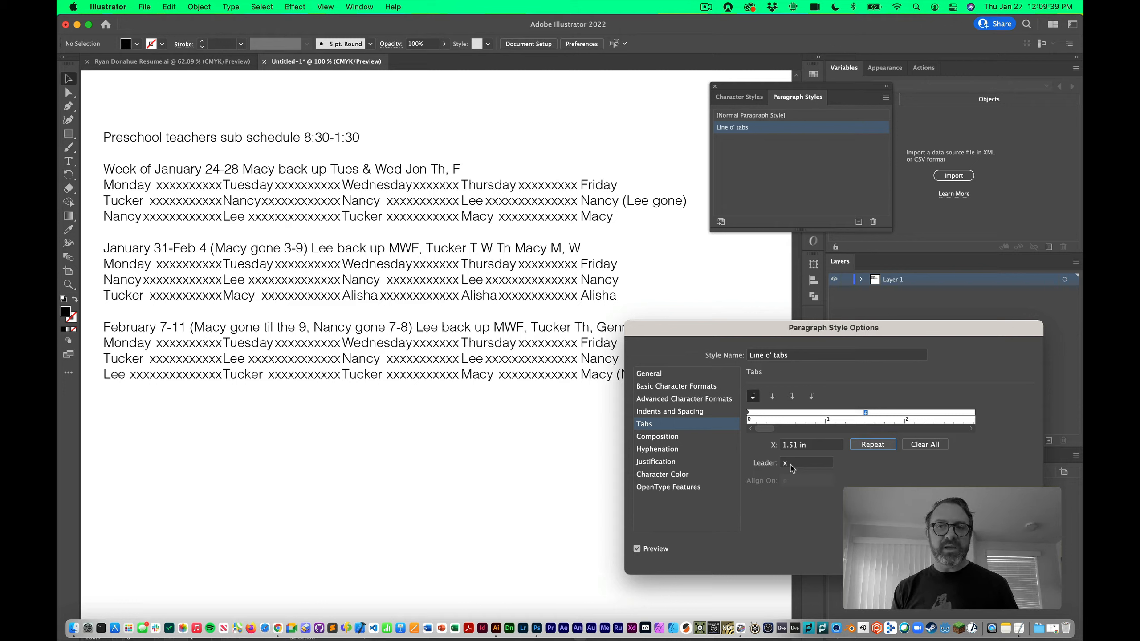
click(932, 446)
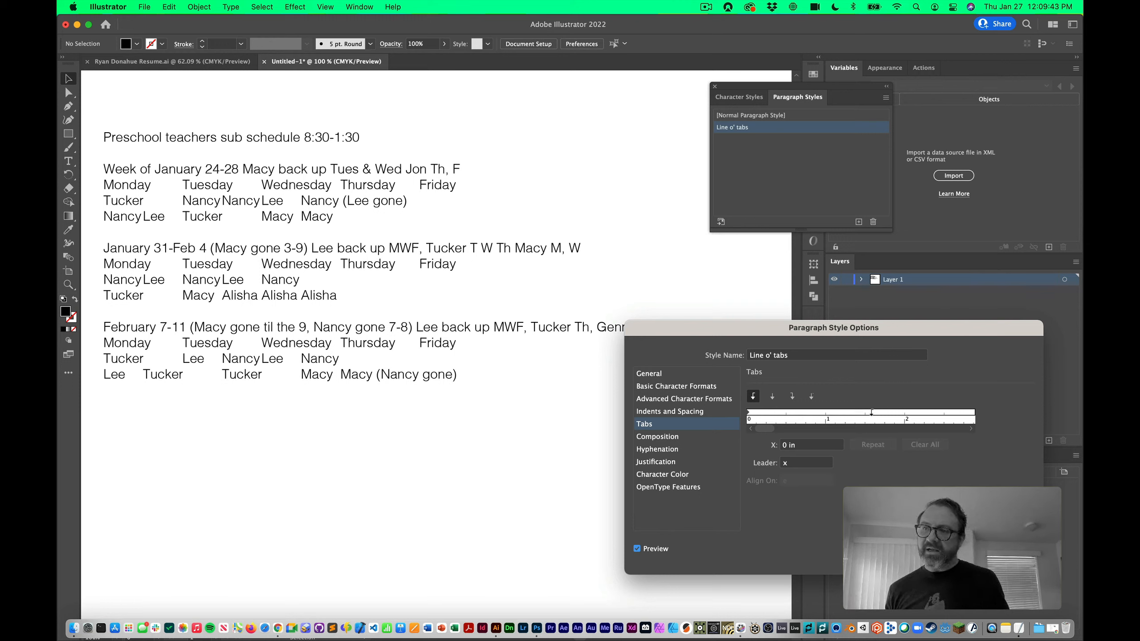
Empty the leader, set a tab stop at 1.5 in repeating across the line, and close the options
click(786, 463)
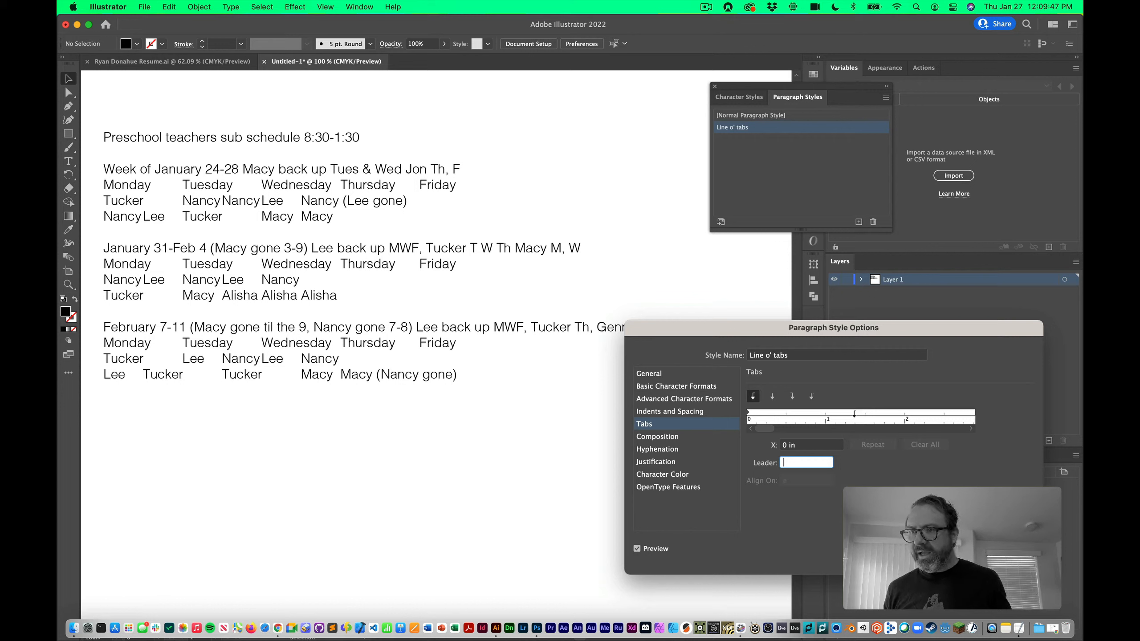
click(865, 412)
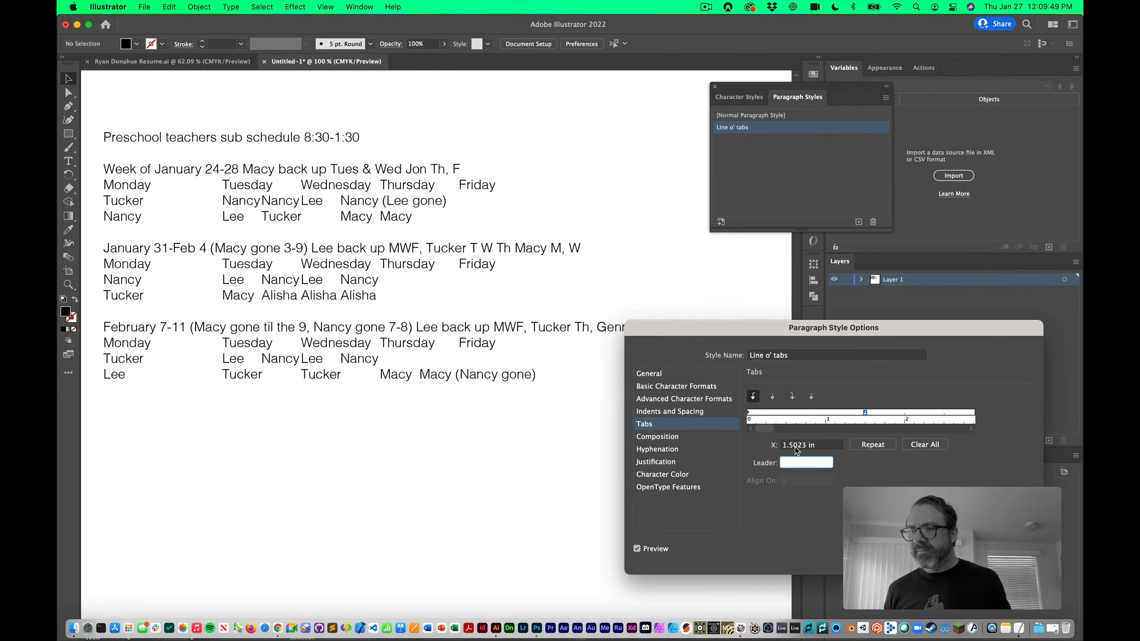
triple_click(795, 447)
text(1.5)
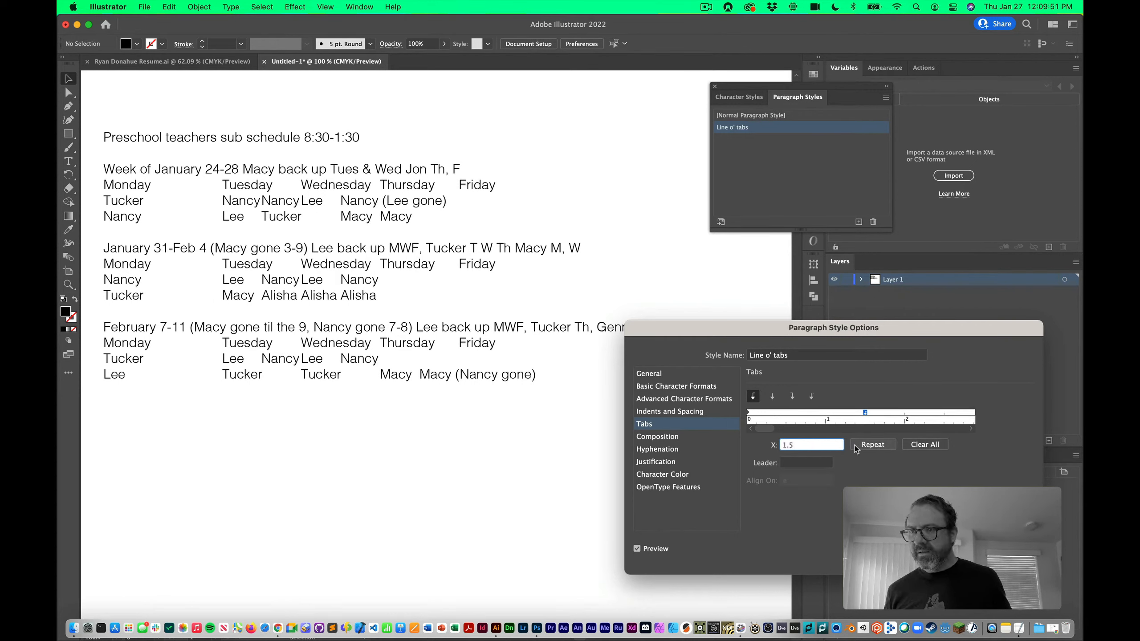
click(857, 445)
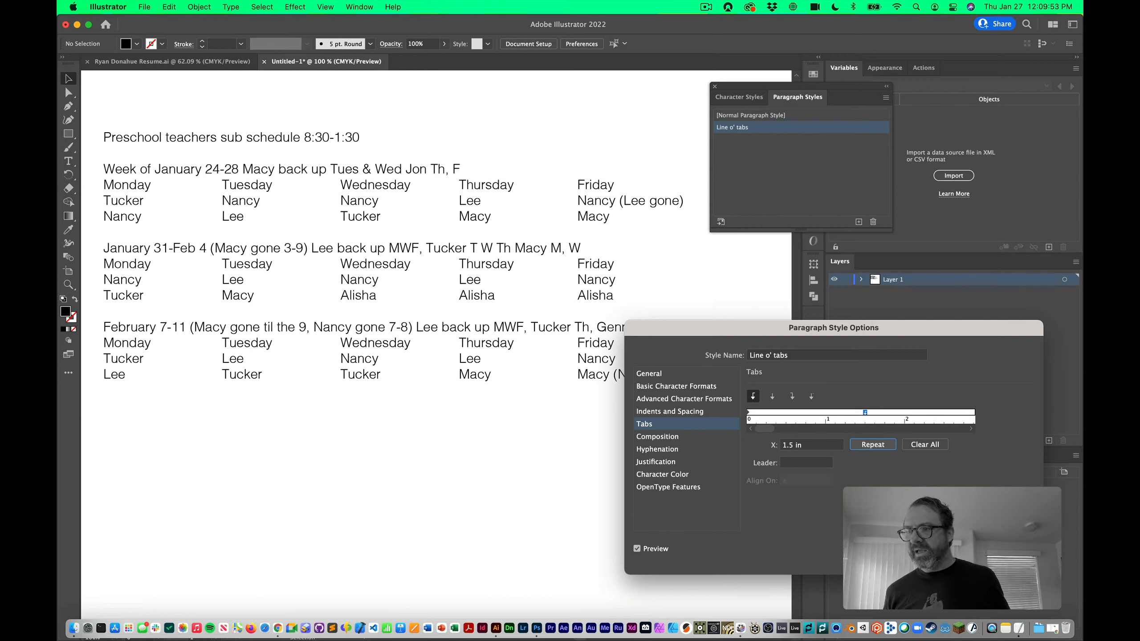
key(Return)
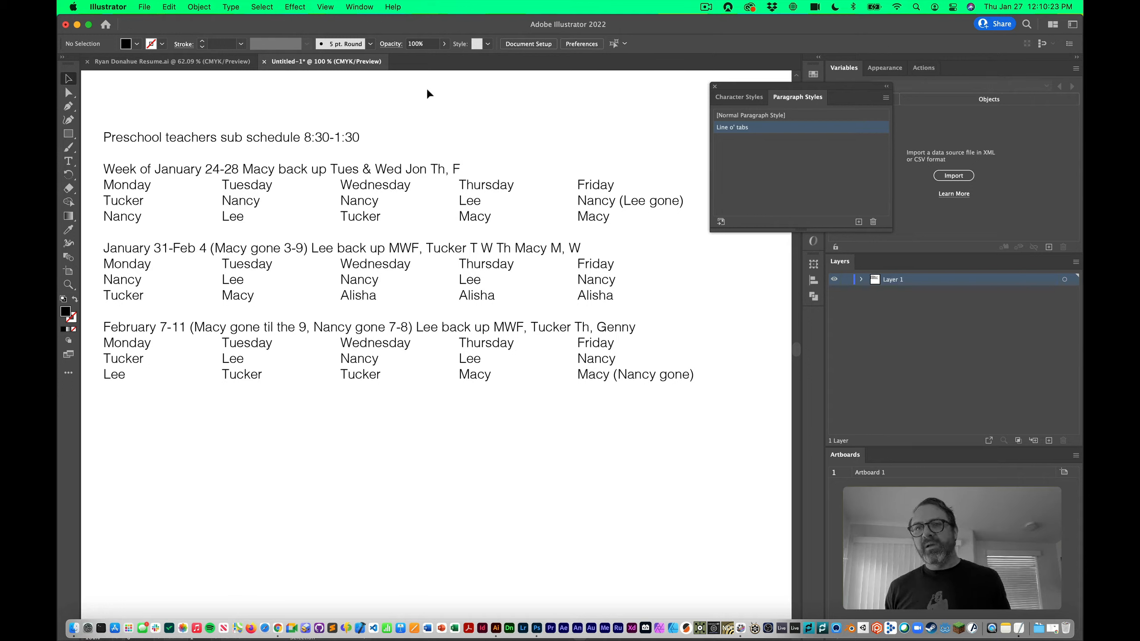
Select the 'Week of January 24-28' line and create a new paragraph style named Header
key(t)
triple_click(404, 172)
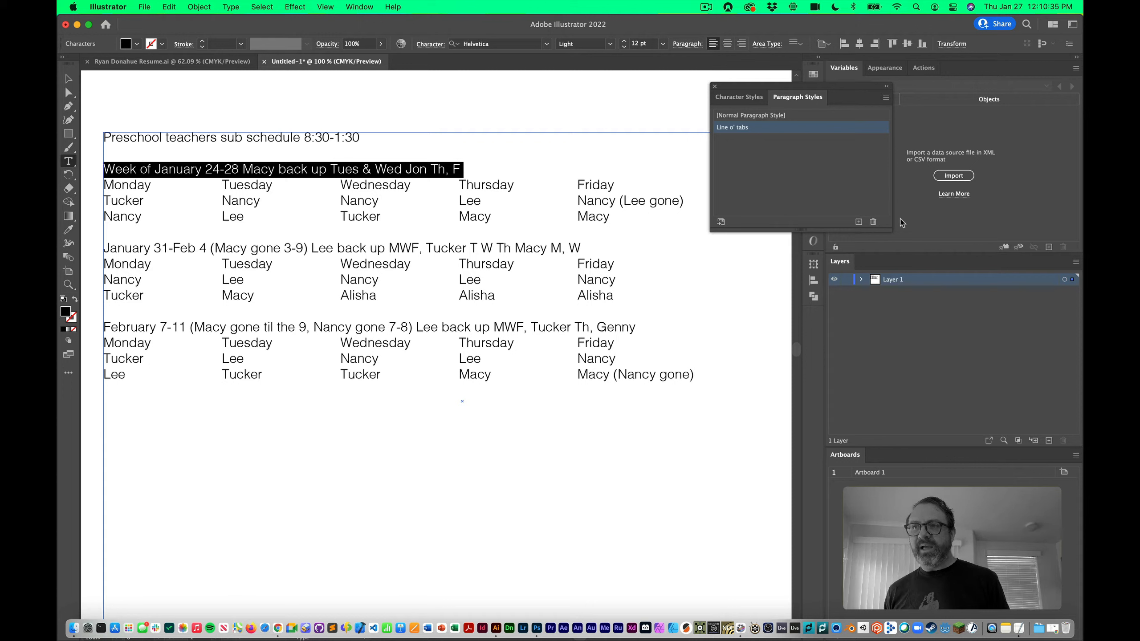
click(858, 221)
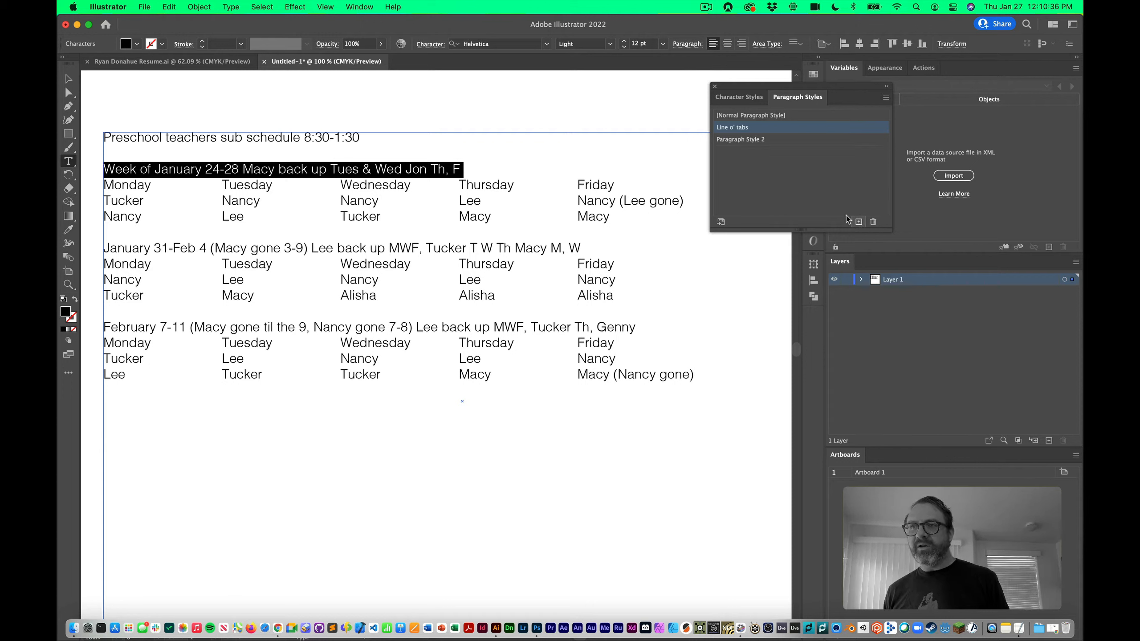
double_click(752, 140)
click(828, 185)
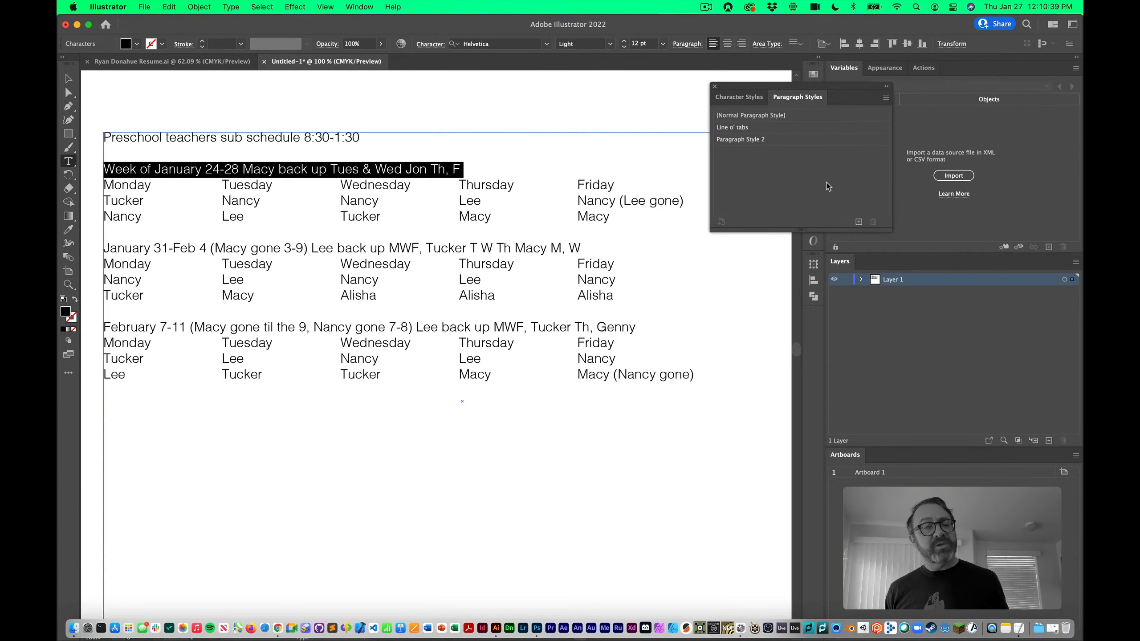
double_click(794, 144)
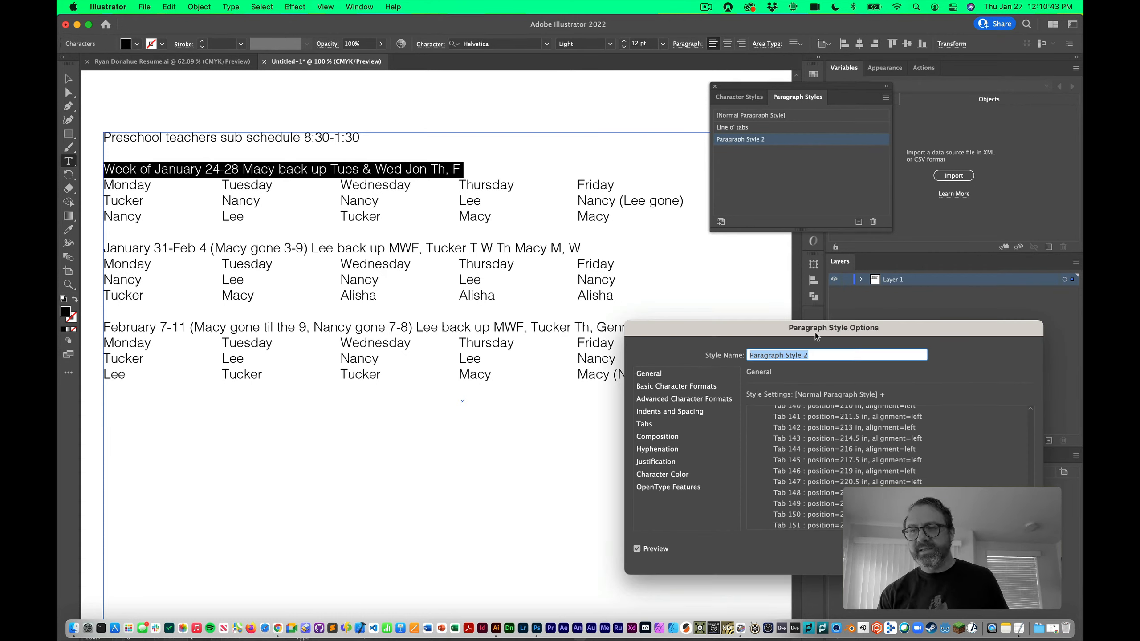
text(Header)
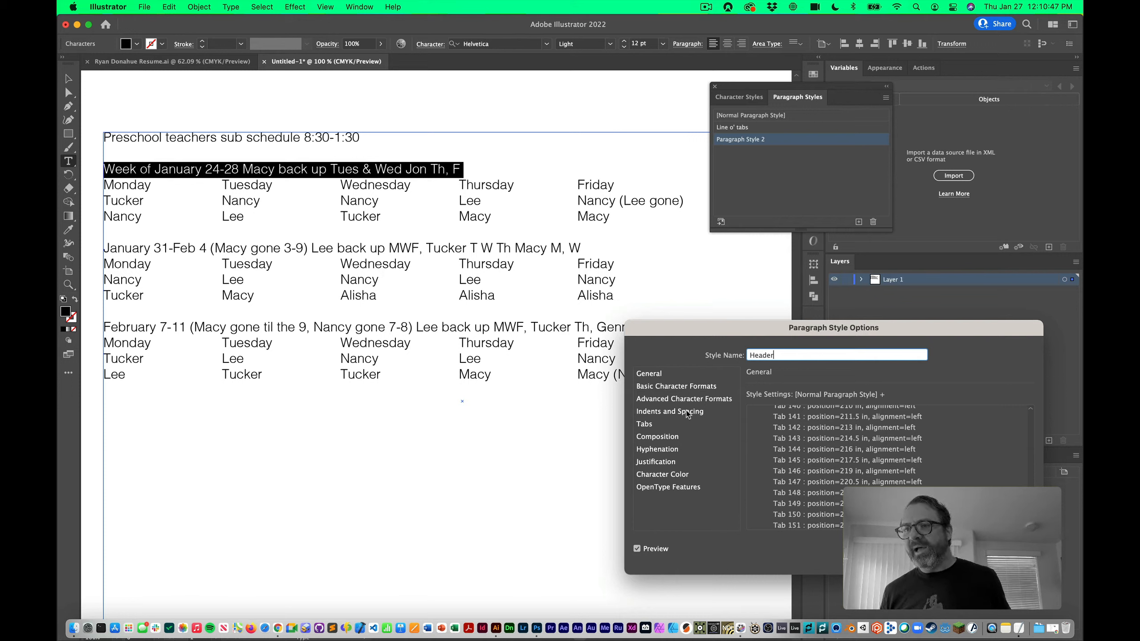
Set the Header style's font style to Bold so the first week heading appears bold
click(679, 386)
click(881, 426)
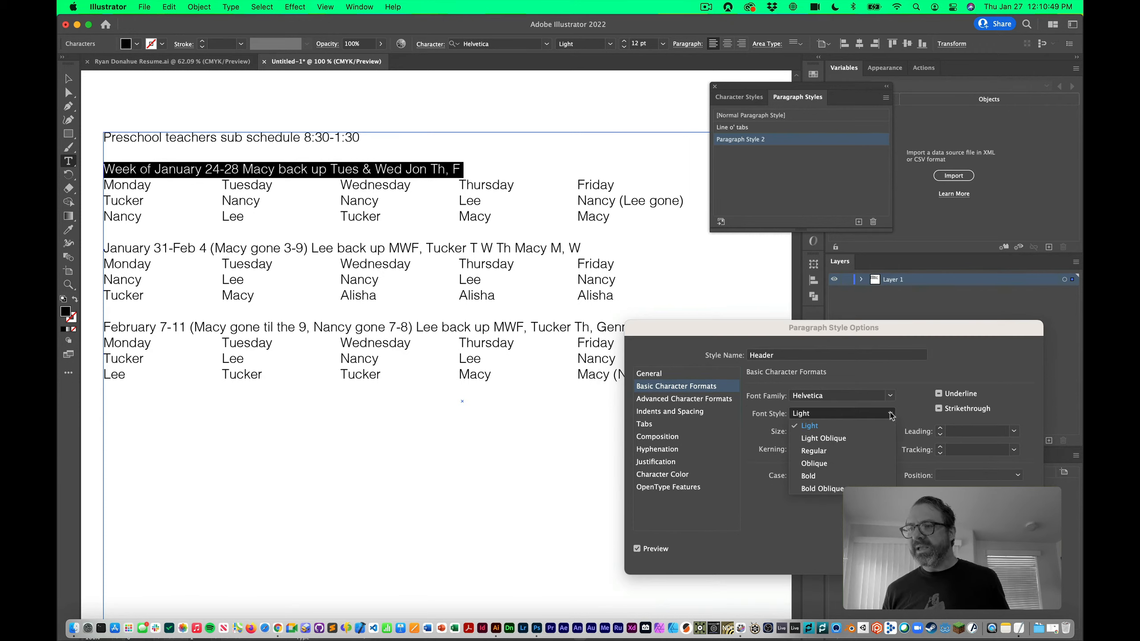
click(853, 475)
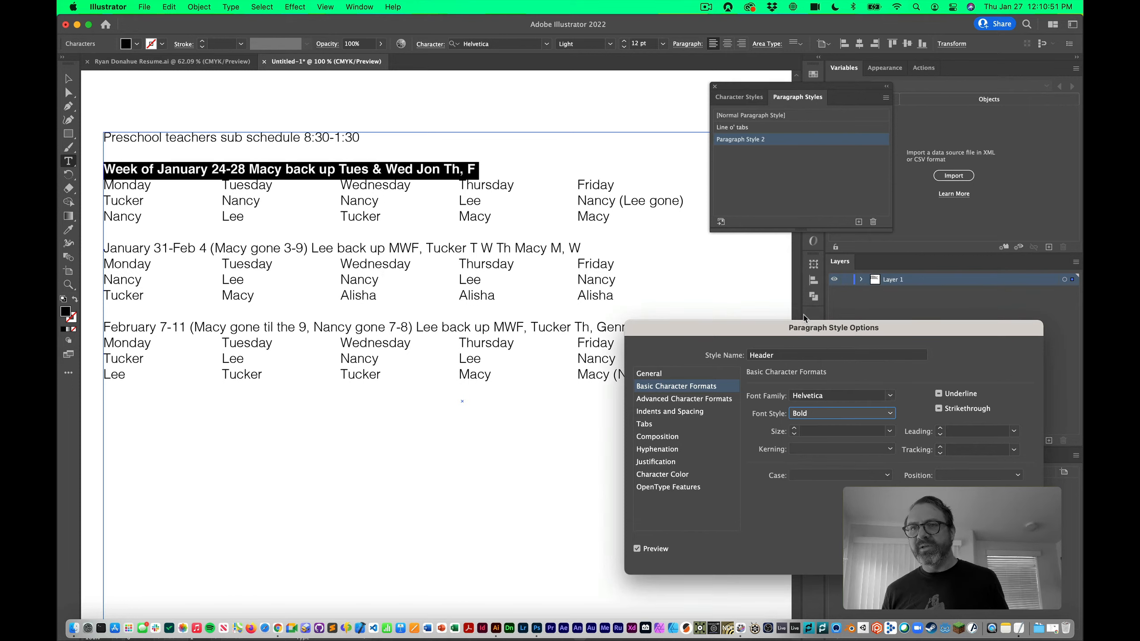
key(Return)
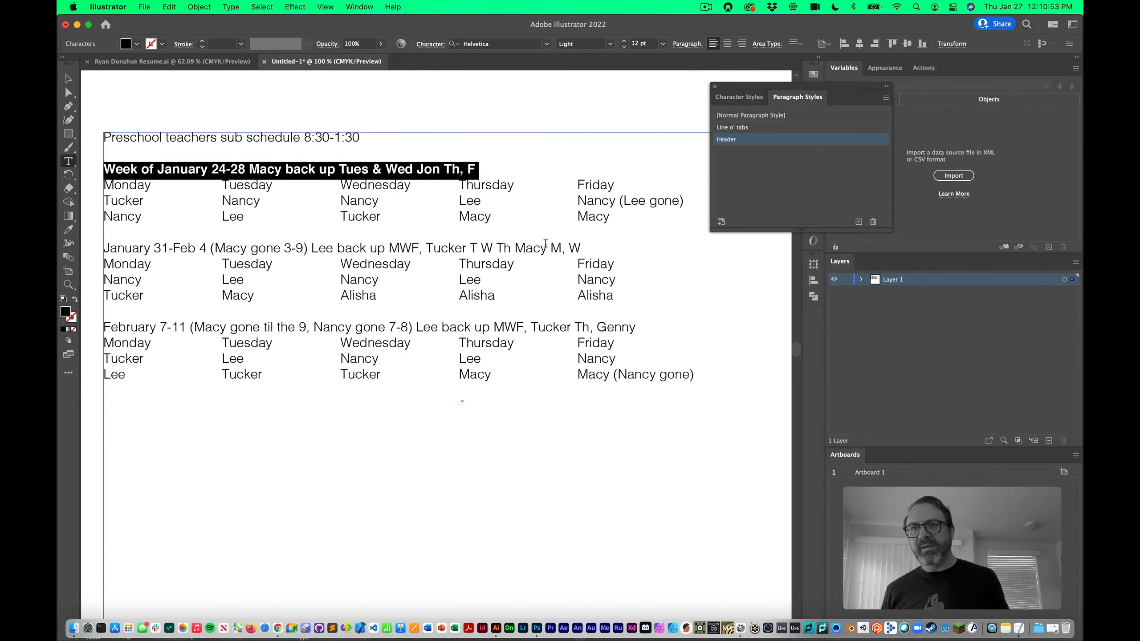
click(499, 246)
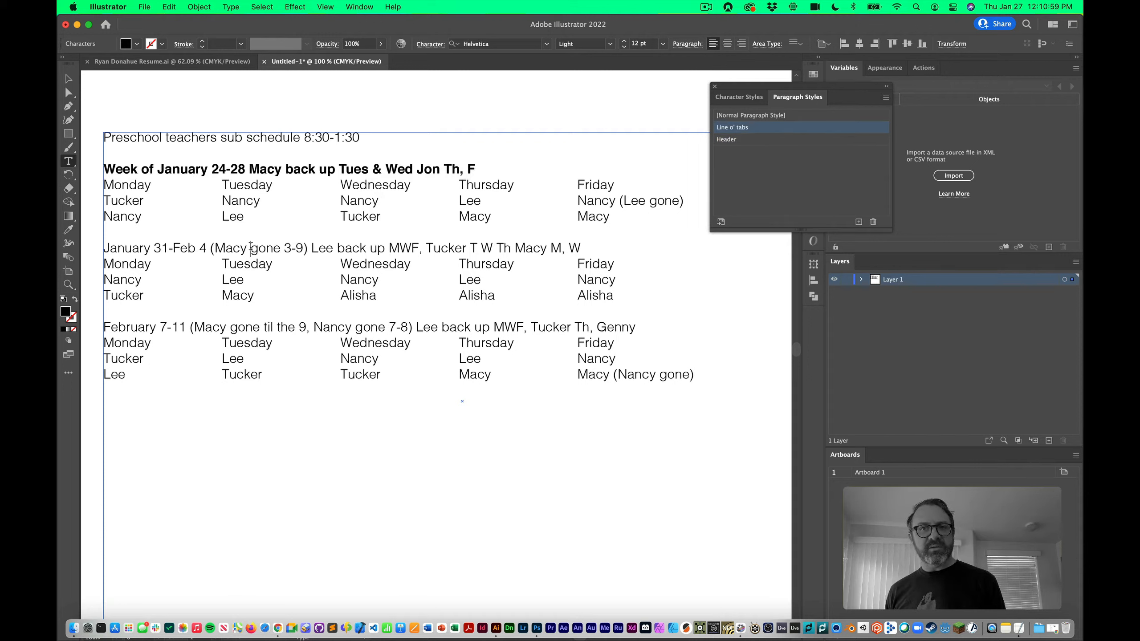
Apply the Header style to the January 31-Feb 4 and February 7-11 lines, then deselect the text
click(749, 139)
click(626, 294)
click(566, 327)
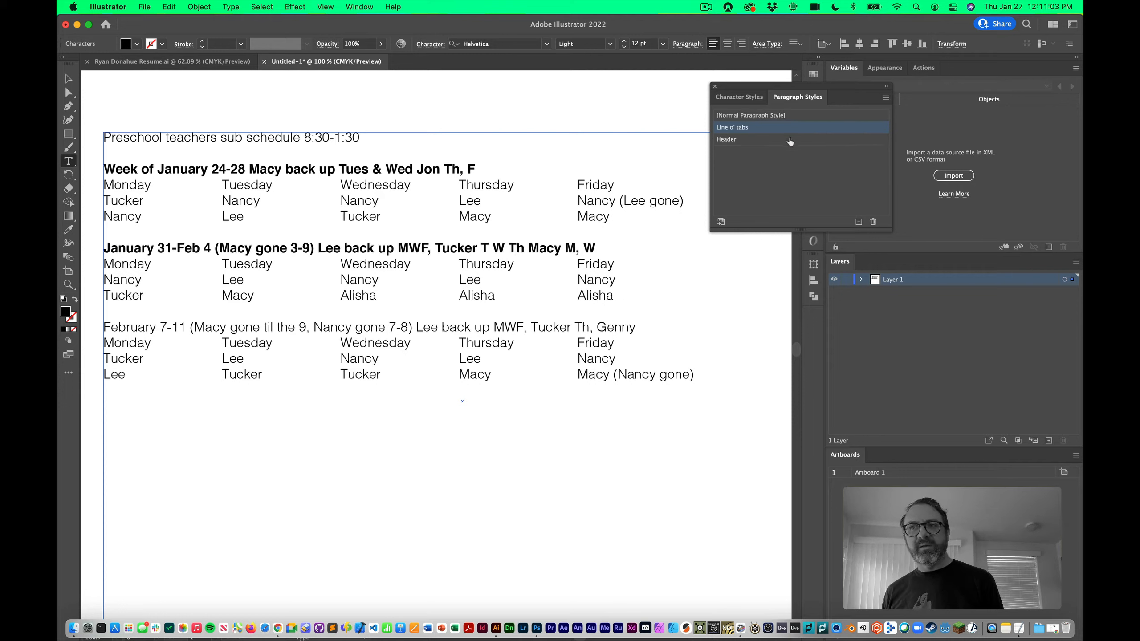
click(788, 140)
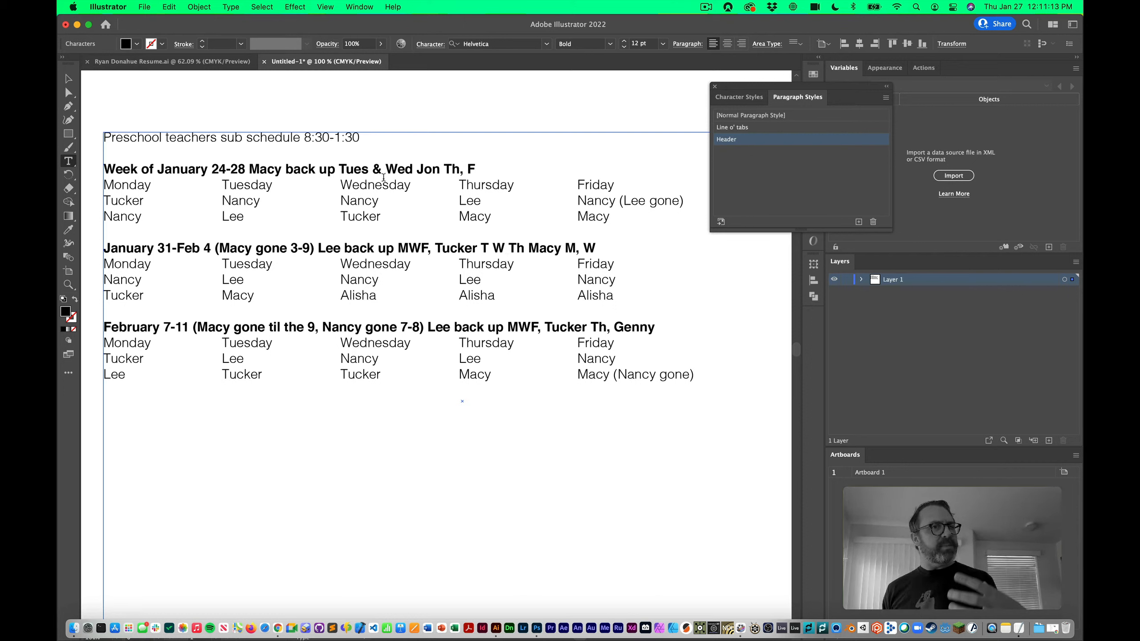
key(Escape)
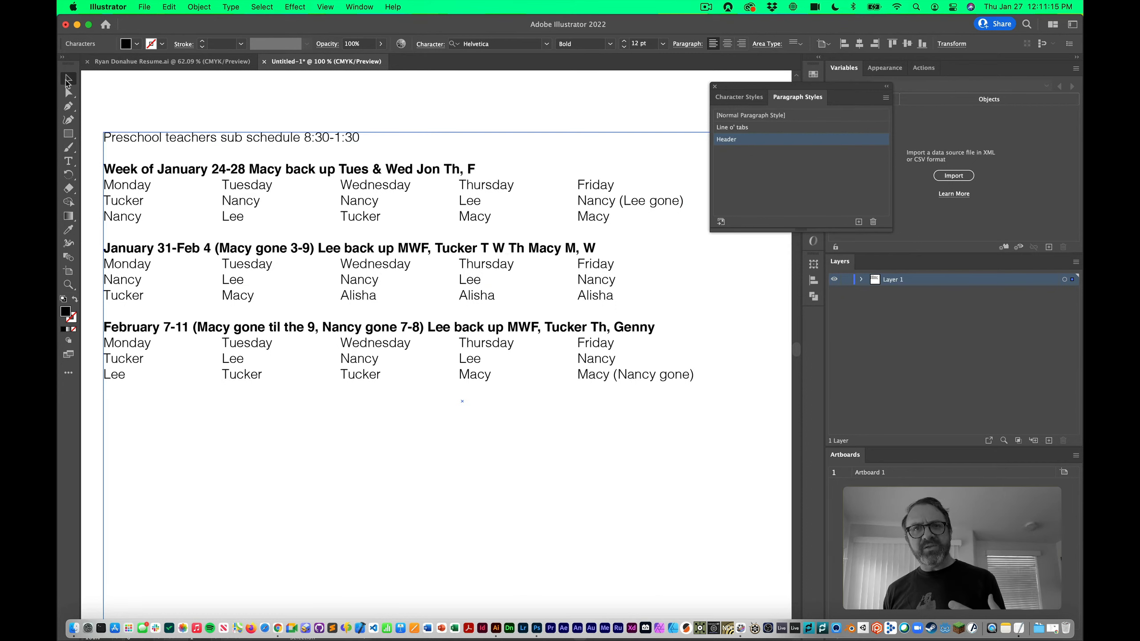
click(177, 112)
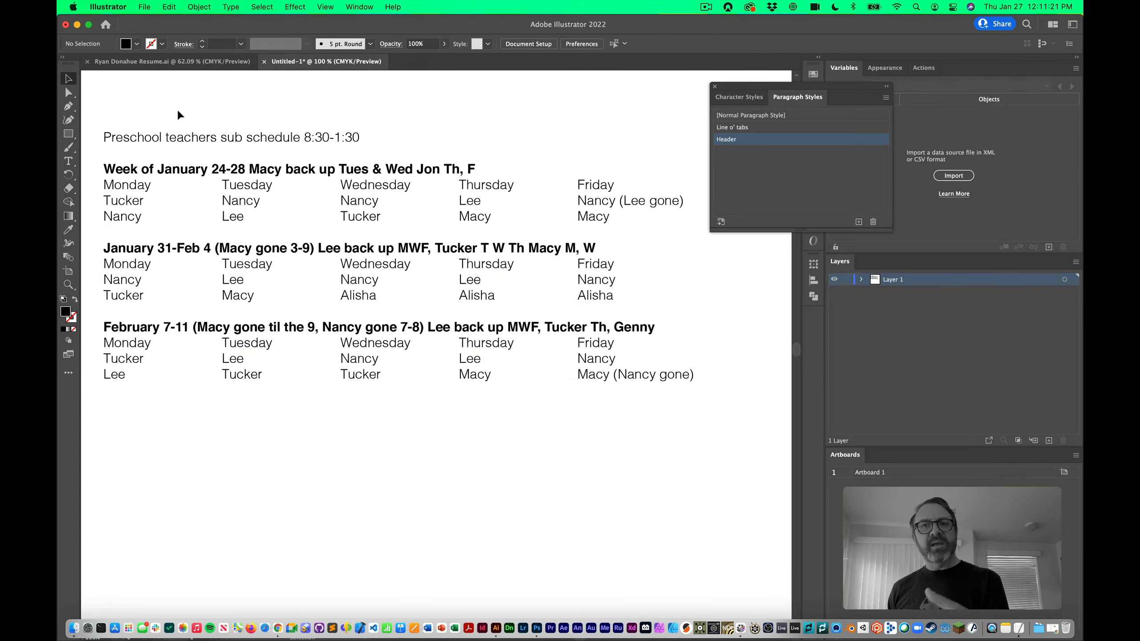
Set the Header style's Space After to 7 pt and confirm the change
double_click(796, 143)
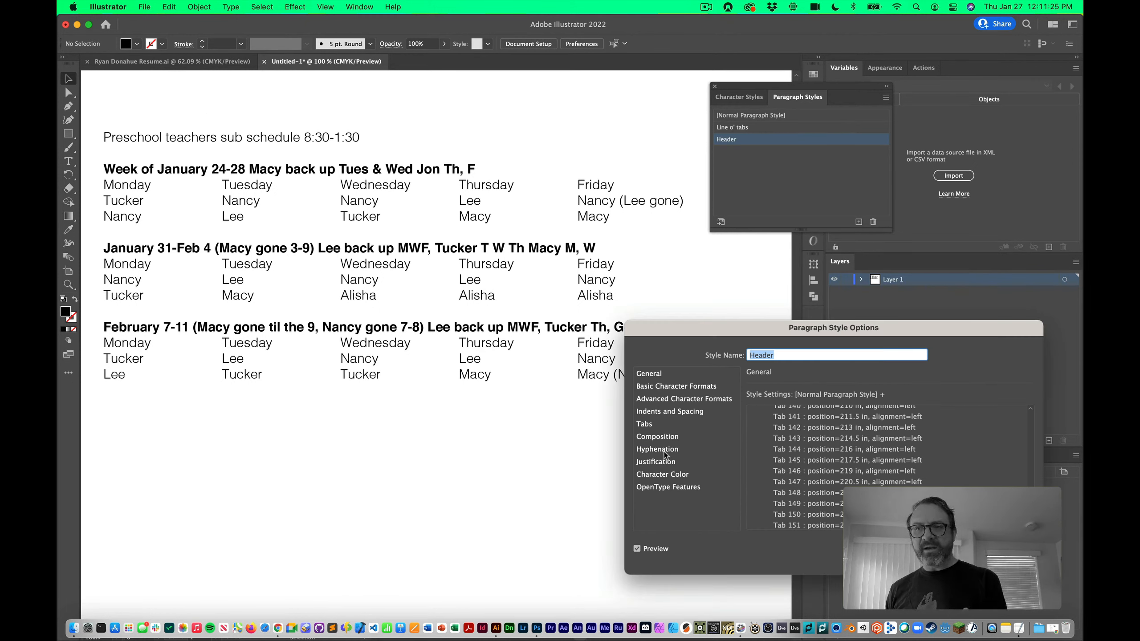
click(672, 414)
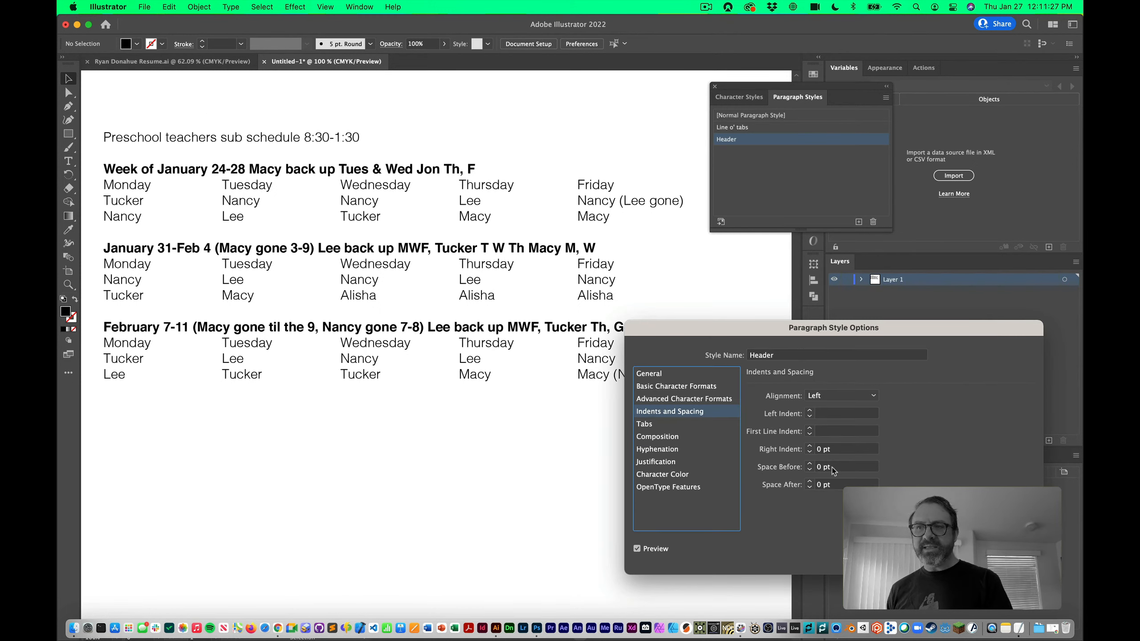
click(810, 481)
click(810, 482)
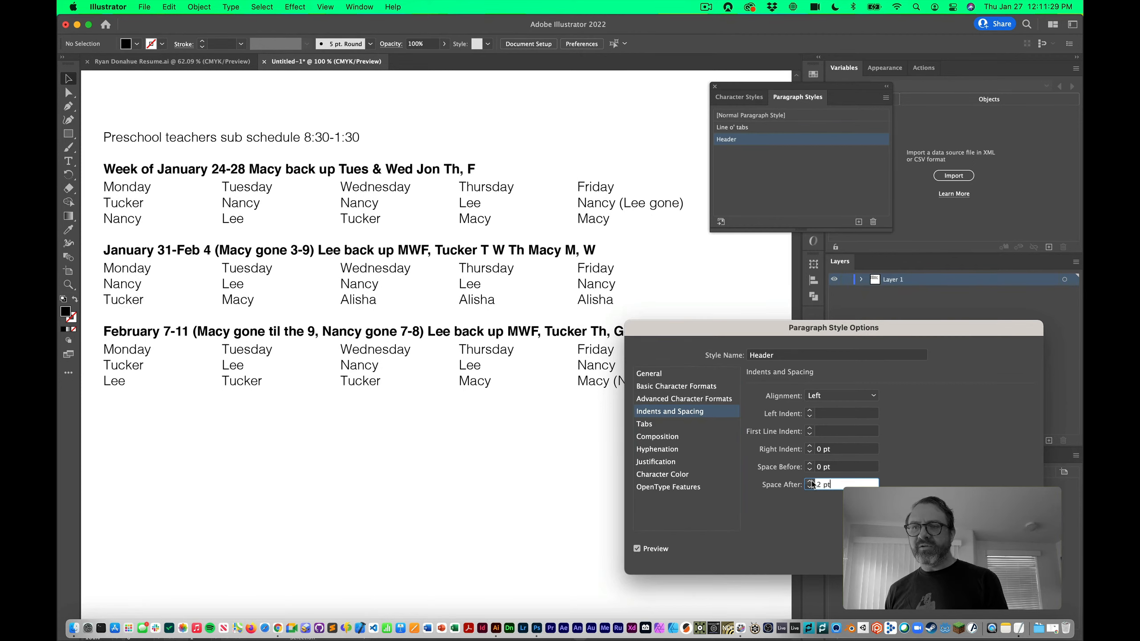
click(810, 482)
click(810, 481)
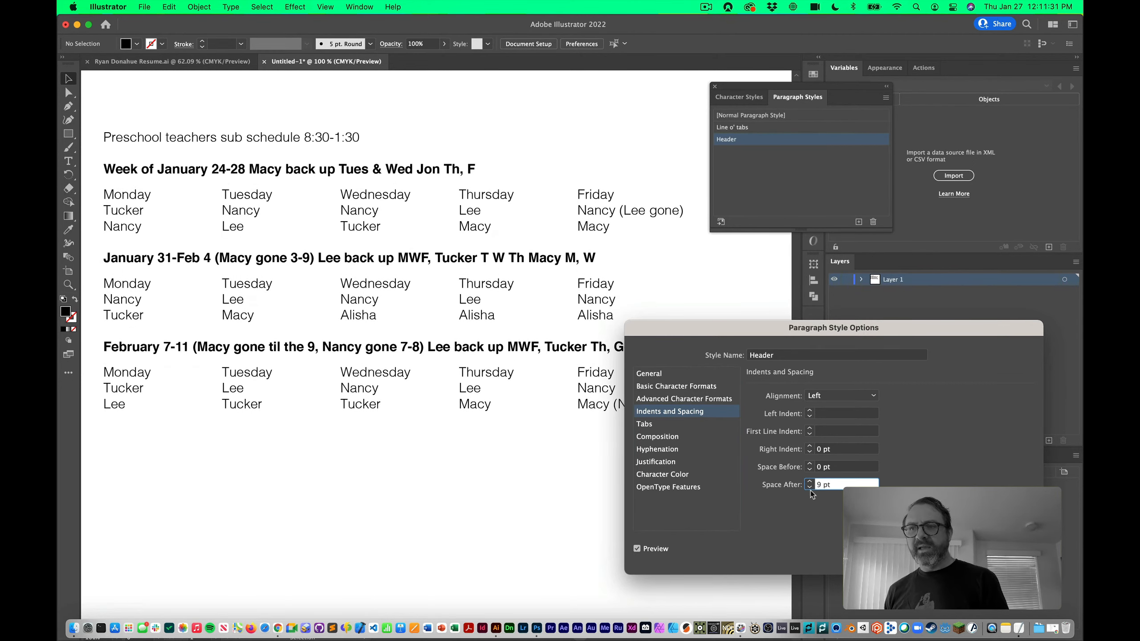
click(810, 488)
click(810, 487)
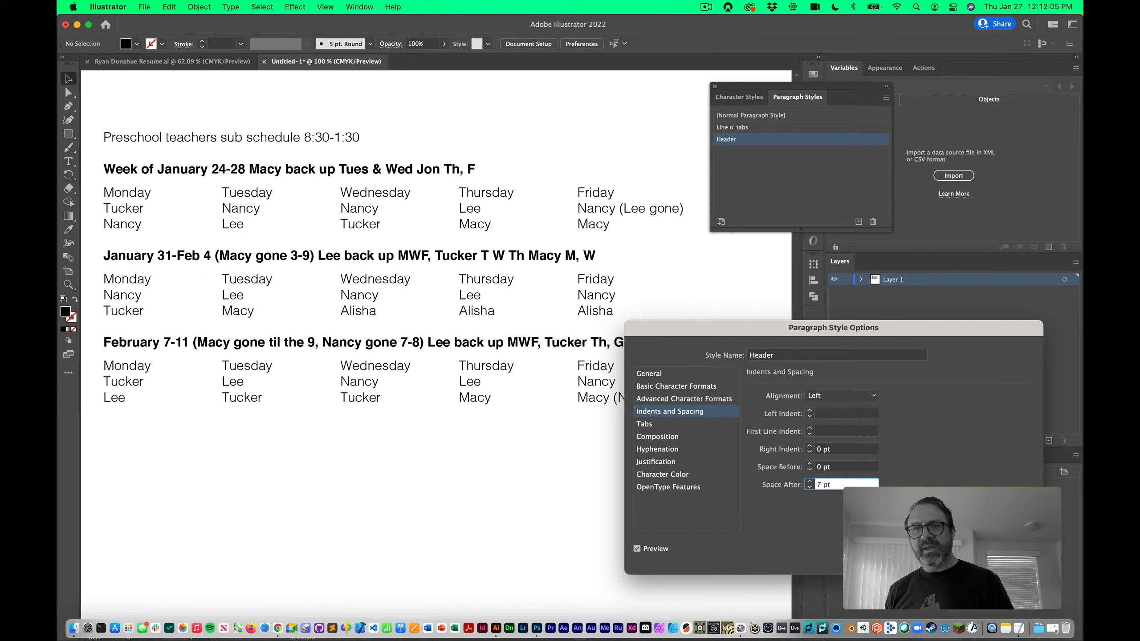
key(Return)
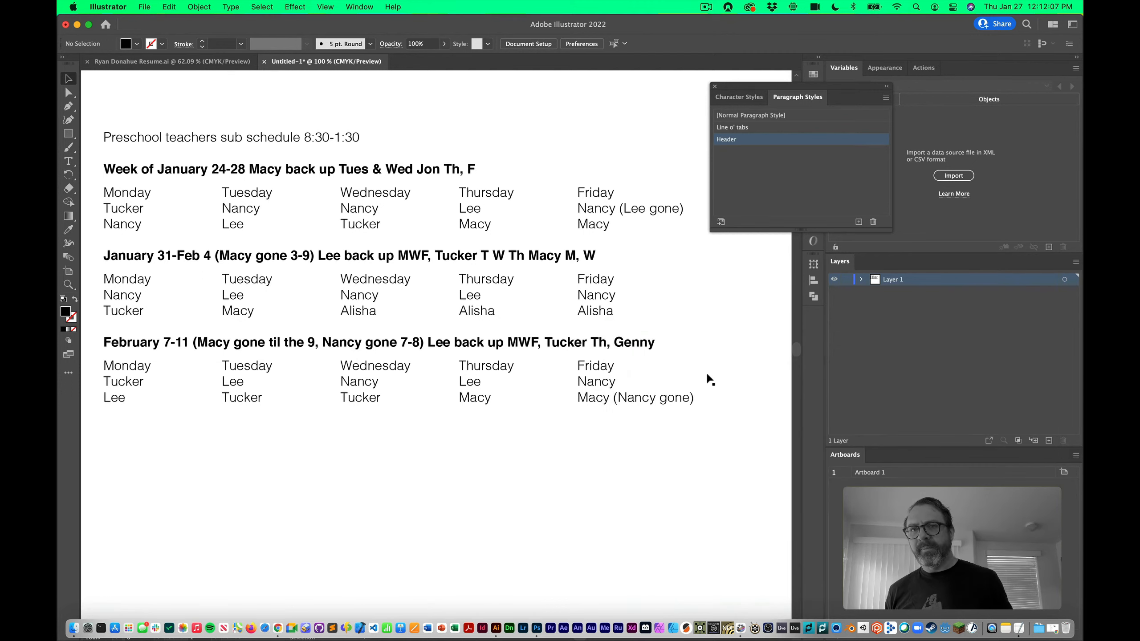
Select the first Monday–Friday row and change it to UPPERCASE via Type > Change Case
key(t)
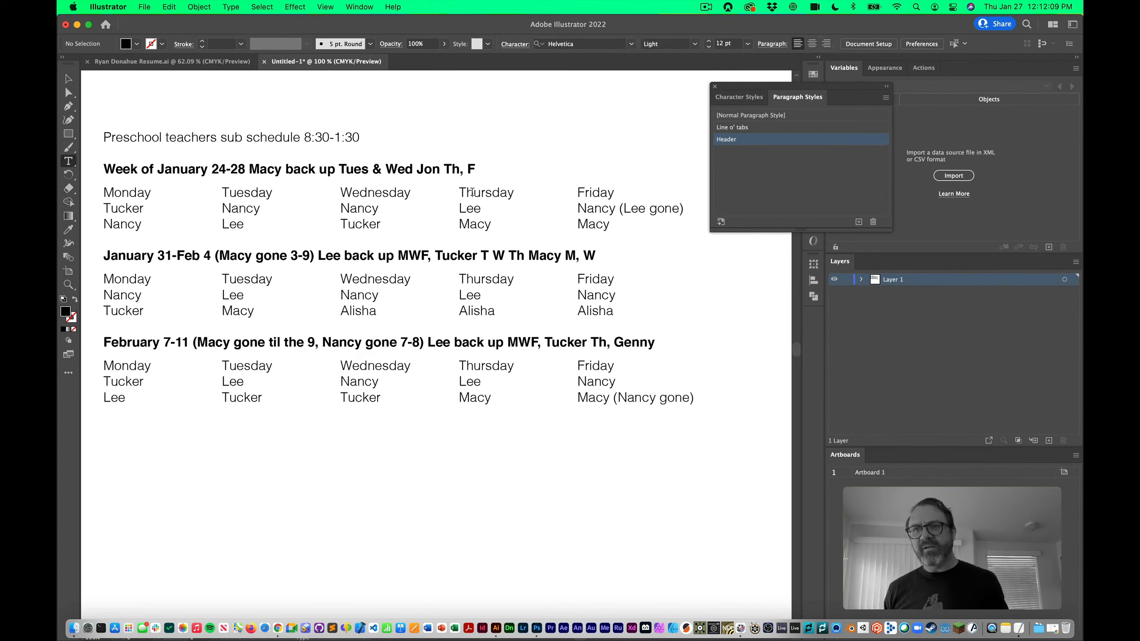
triple_click(472, 192)
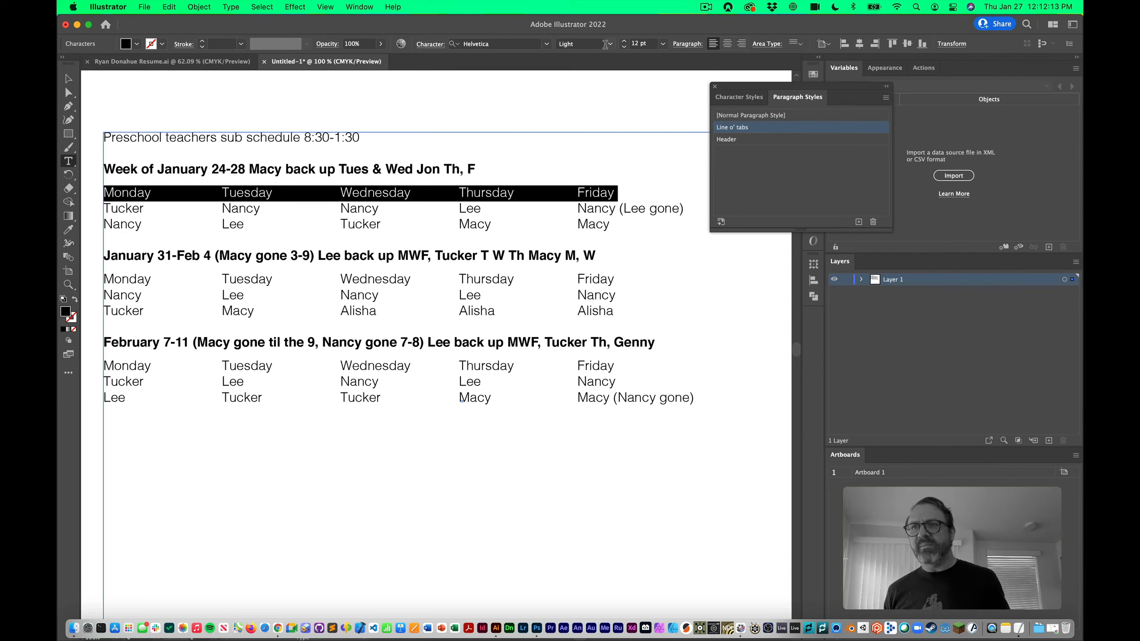
triple_click(544, 196)
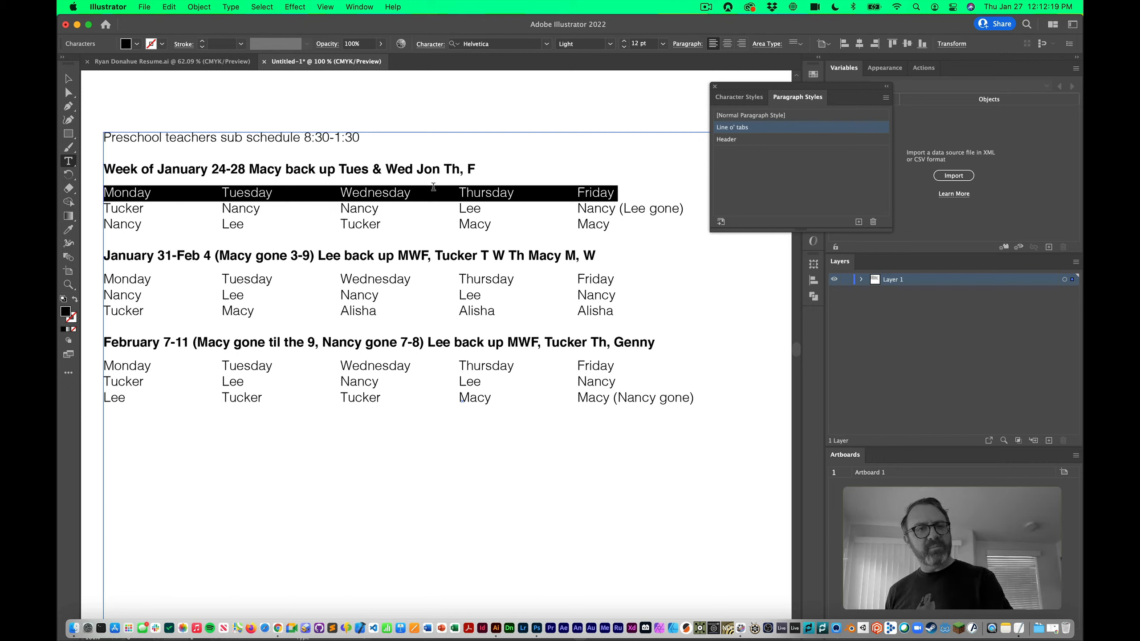
click(609, 44)
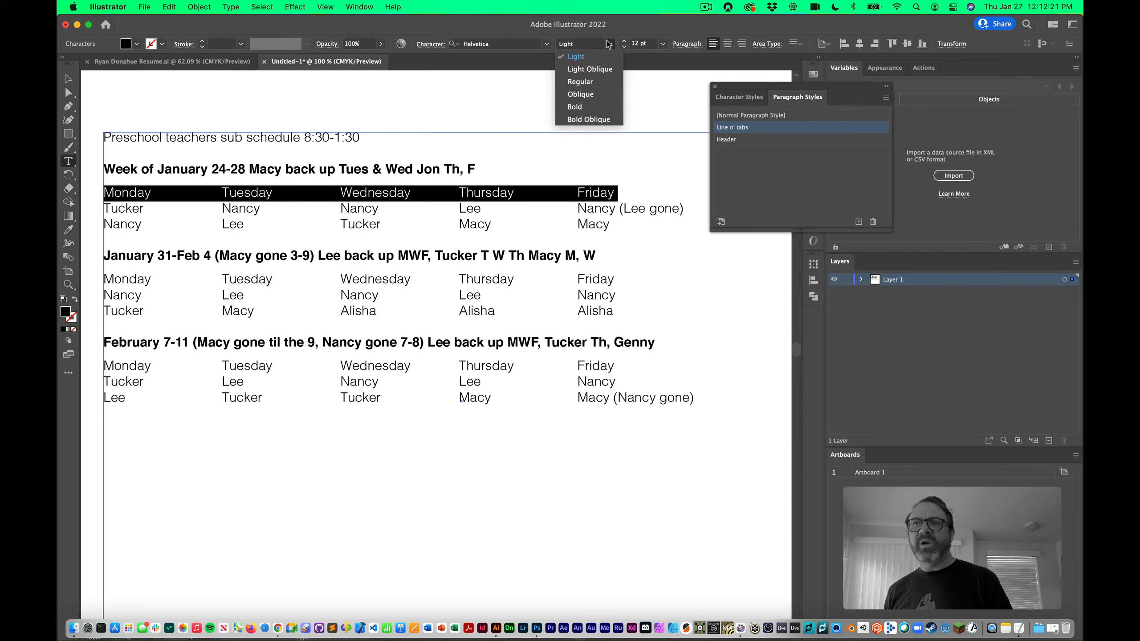
click(600, 70)
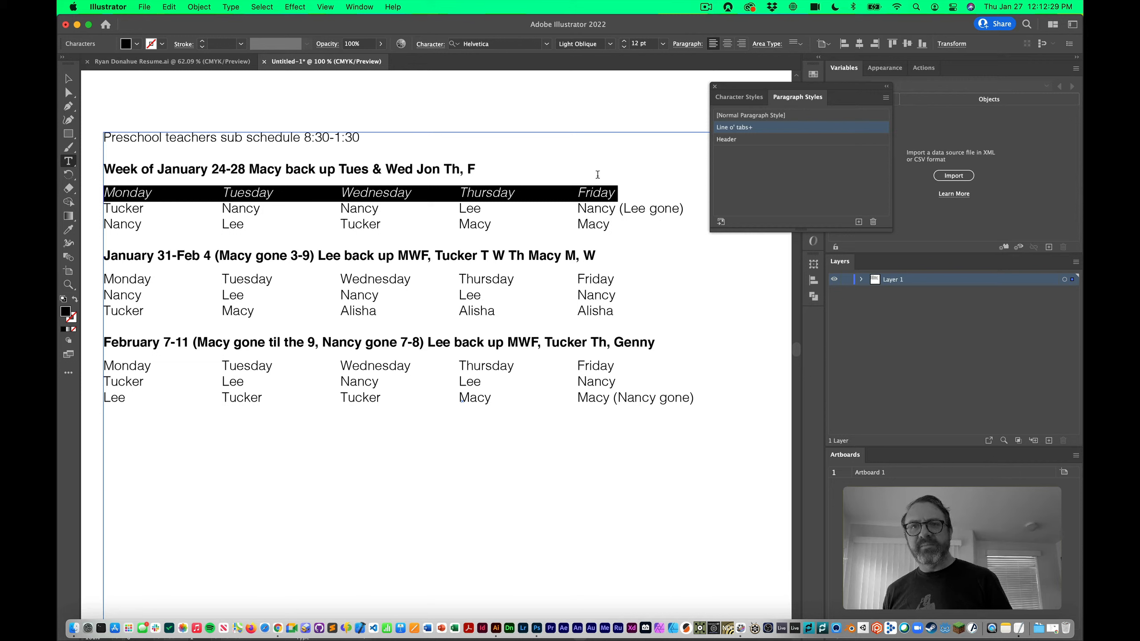
click(225, 6)
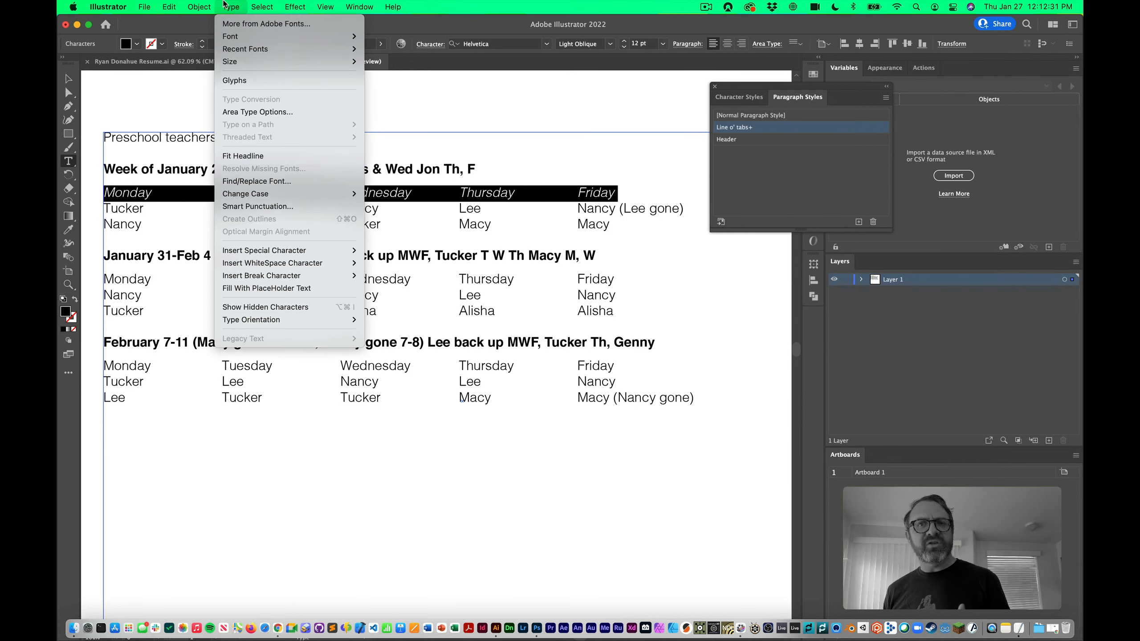
mouse_move(315, 194)
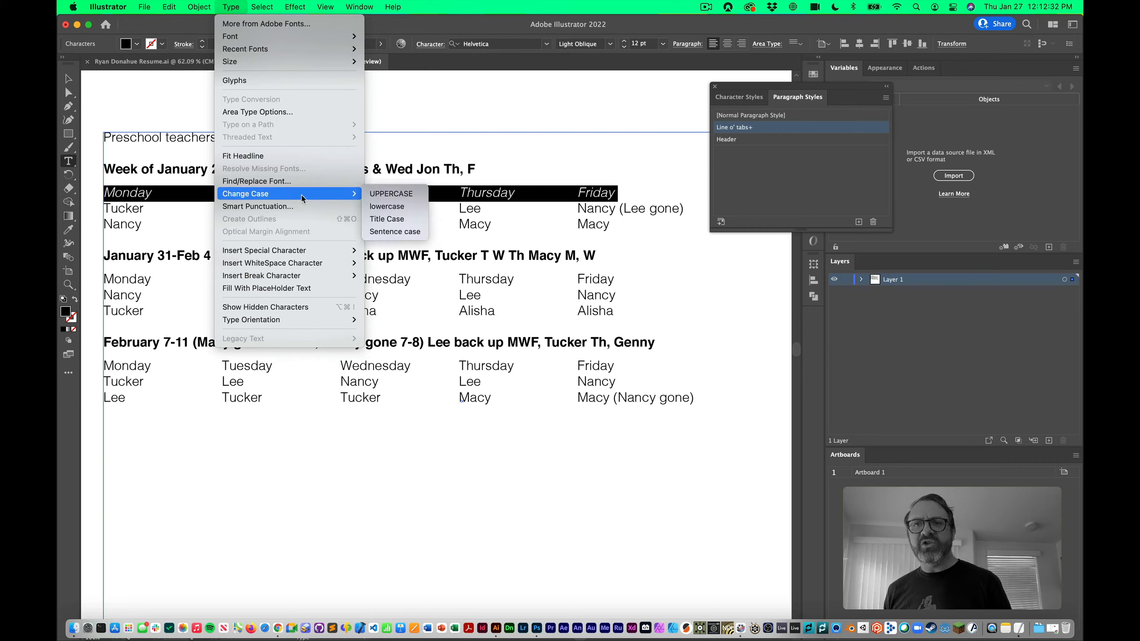
click(374, 193)
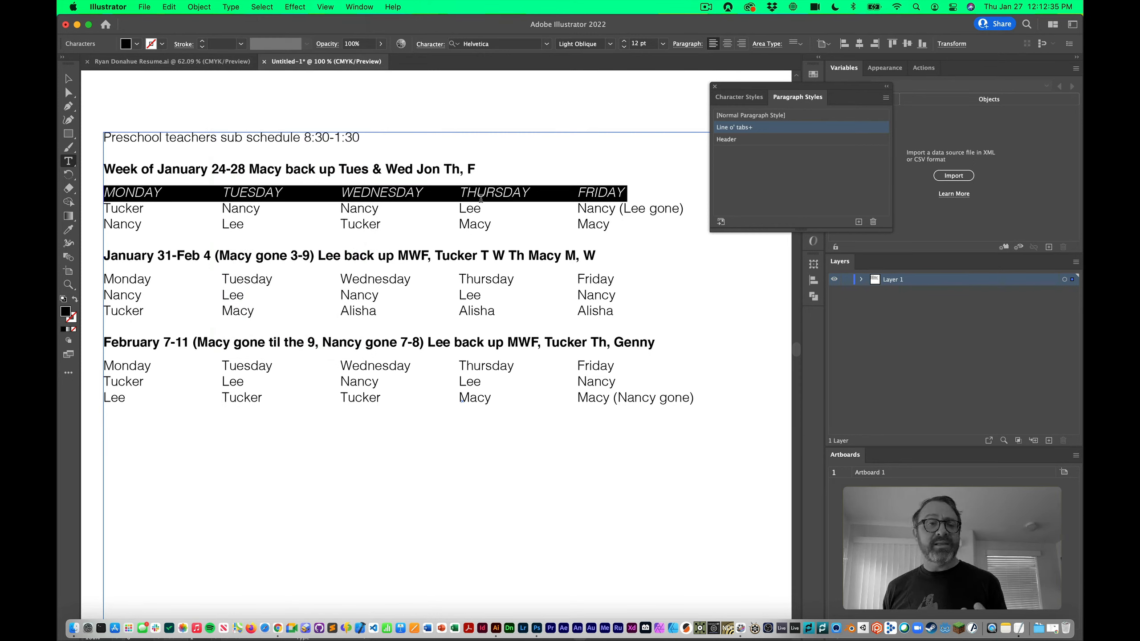
Set the MONDAY–FRIDAY row to 8 pt Helvetica Bold Oblique
click(623, 47)
click(624, 47)
click(624, 47)
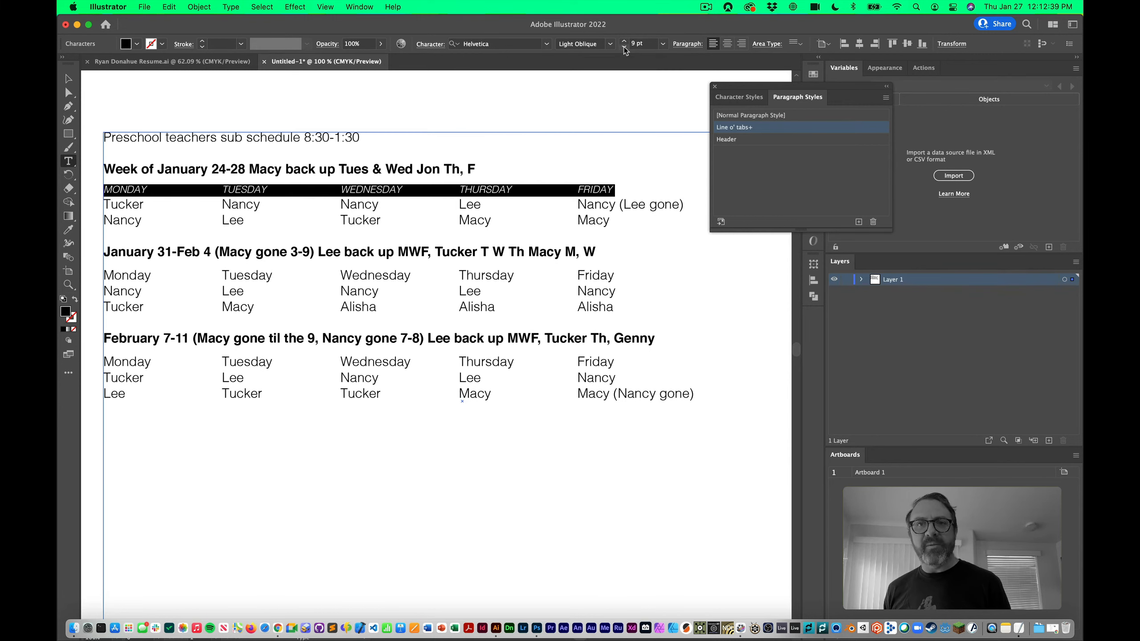
click(623, 46)
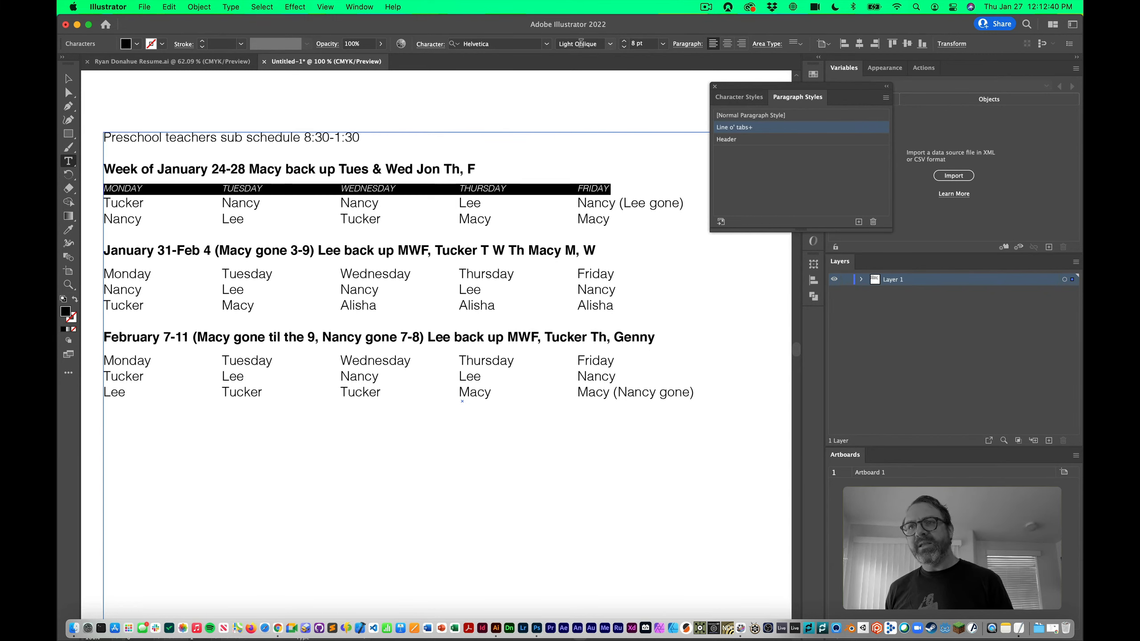
click(609, 45)
click(588, 119)
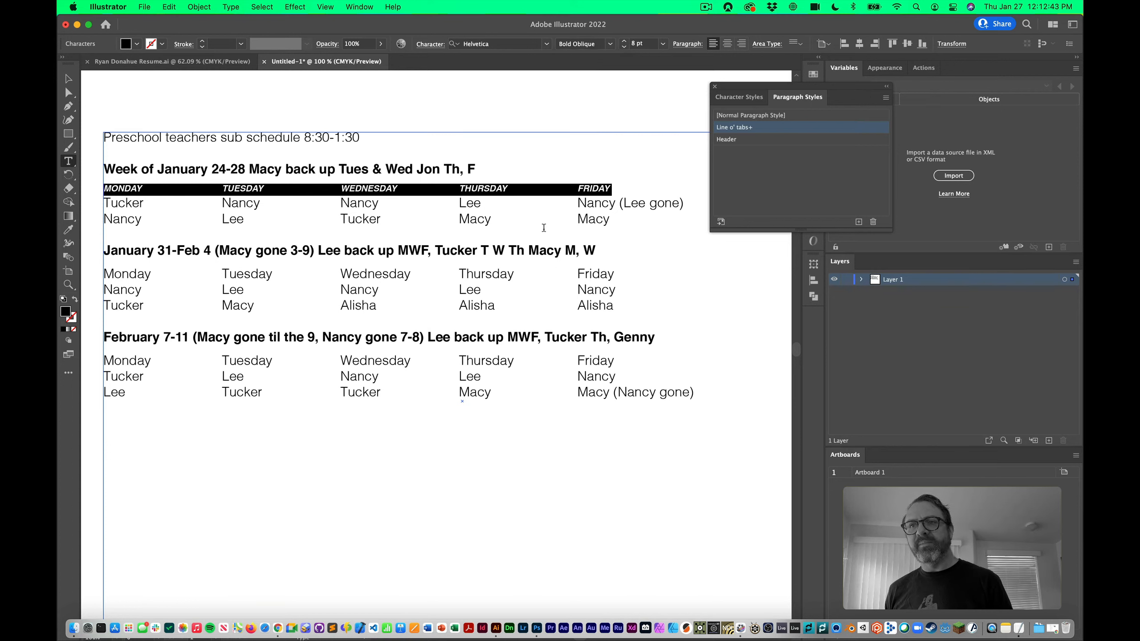
click(355, 188)
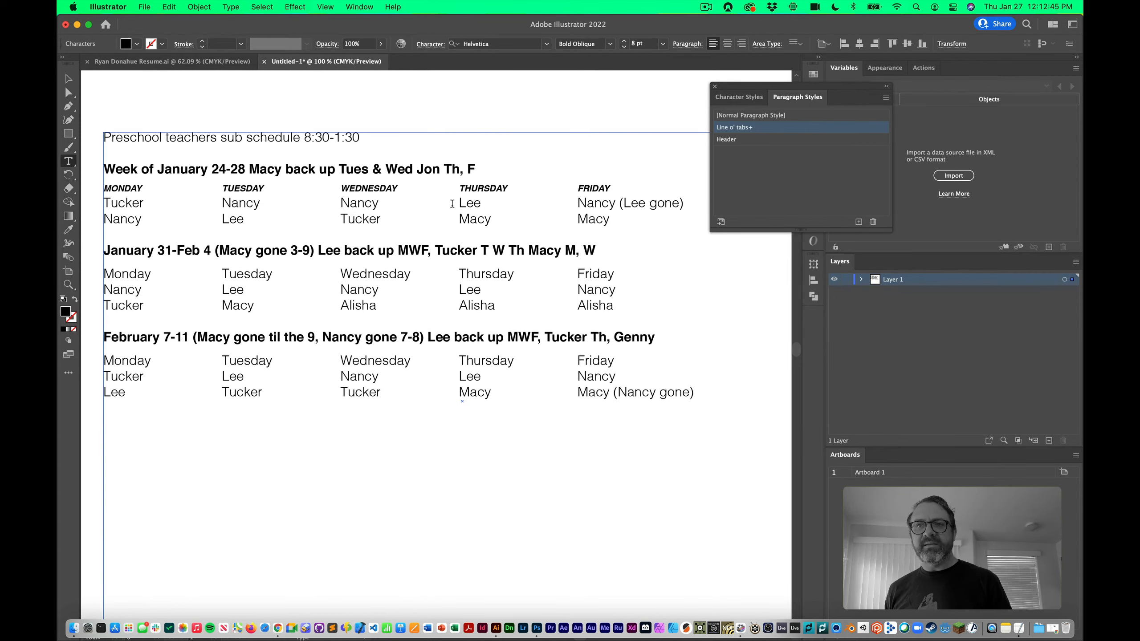
triple_click(429, 190)
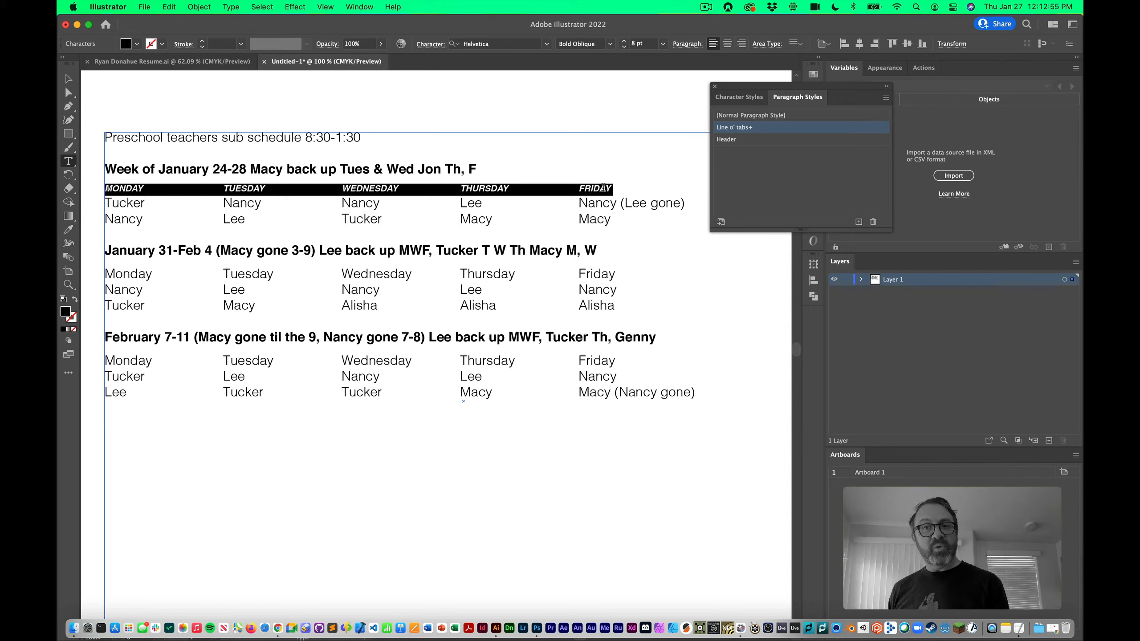
Create a new paragraph style from the weekday row named 'Days o' the week'
click(859, 222)
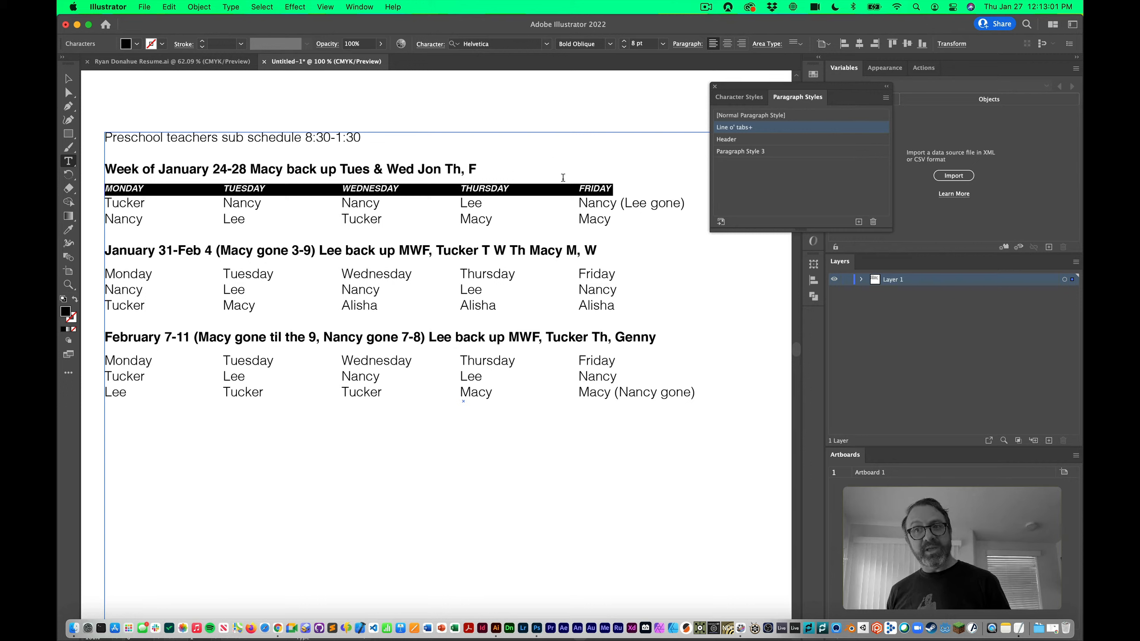
double_click(781, 153)
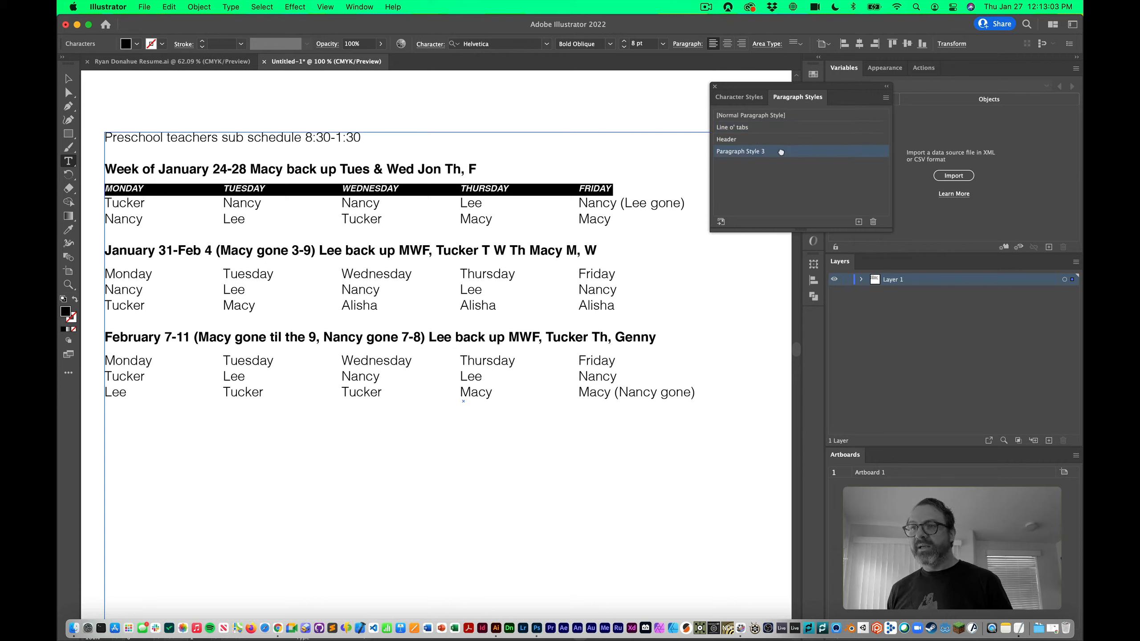
text(Days o)
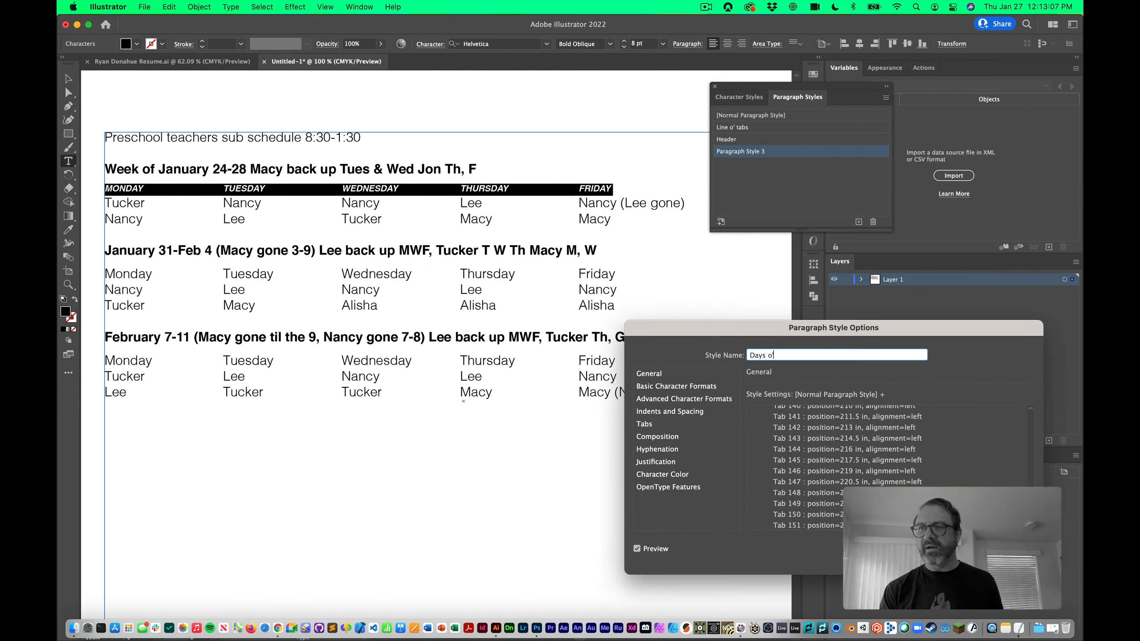
text(' the week)
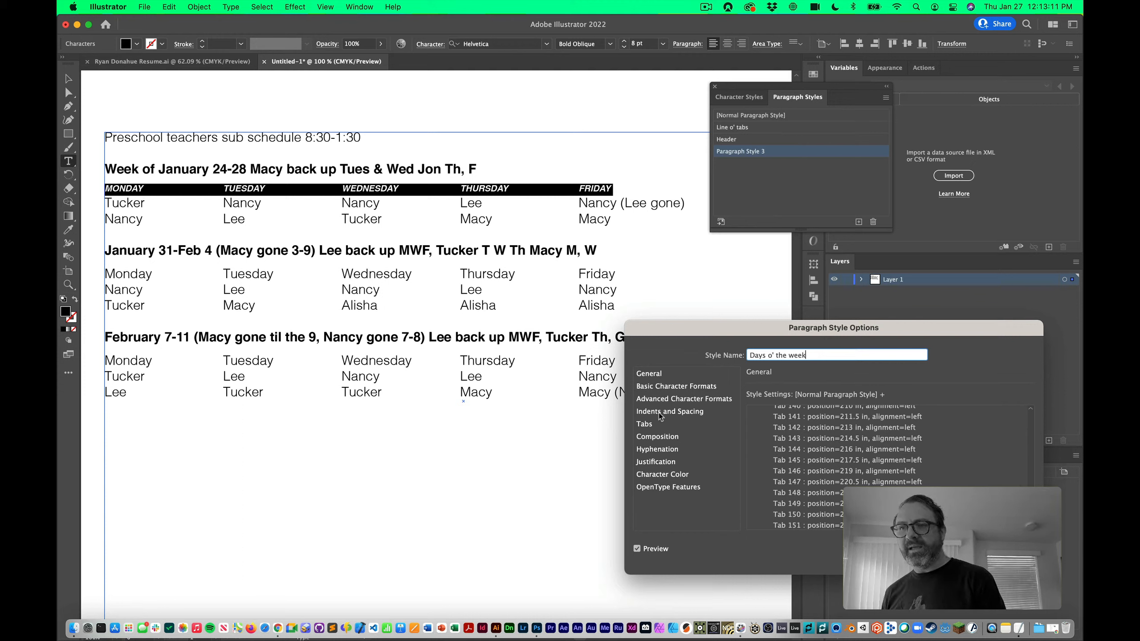
Give the Days o' the week style 4 pt of space after and confirm
click(658, 387)
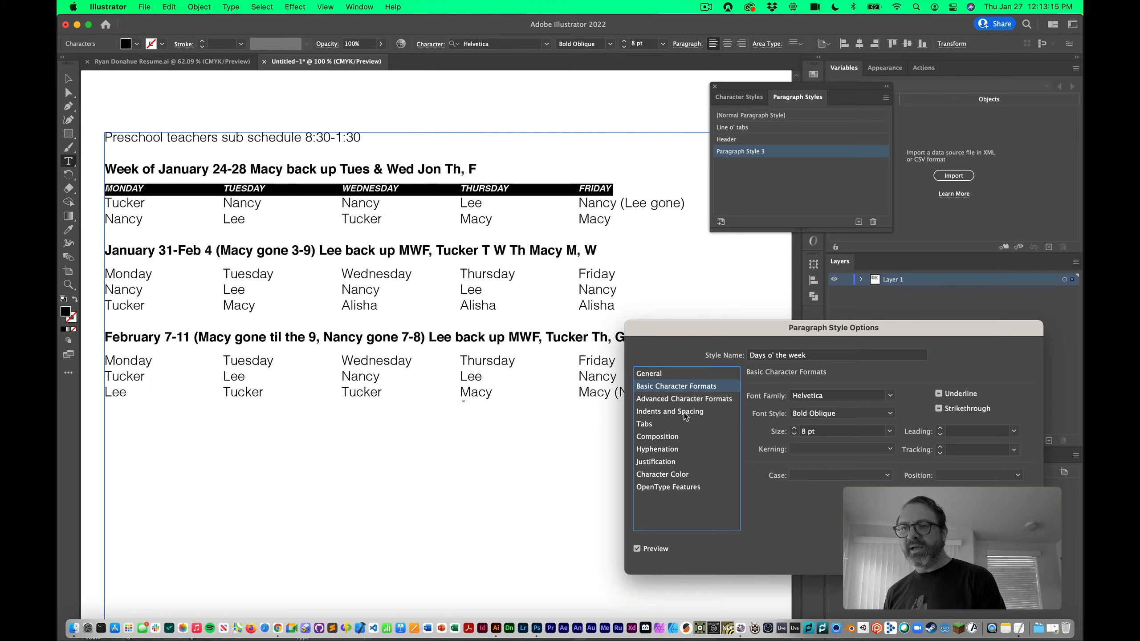
click(670, 425)
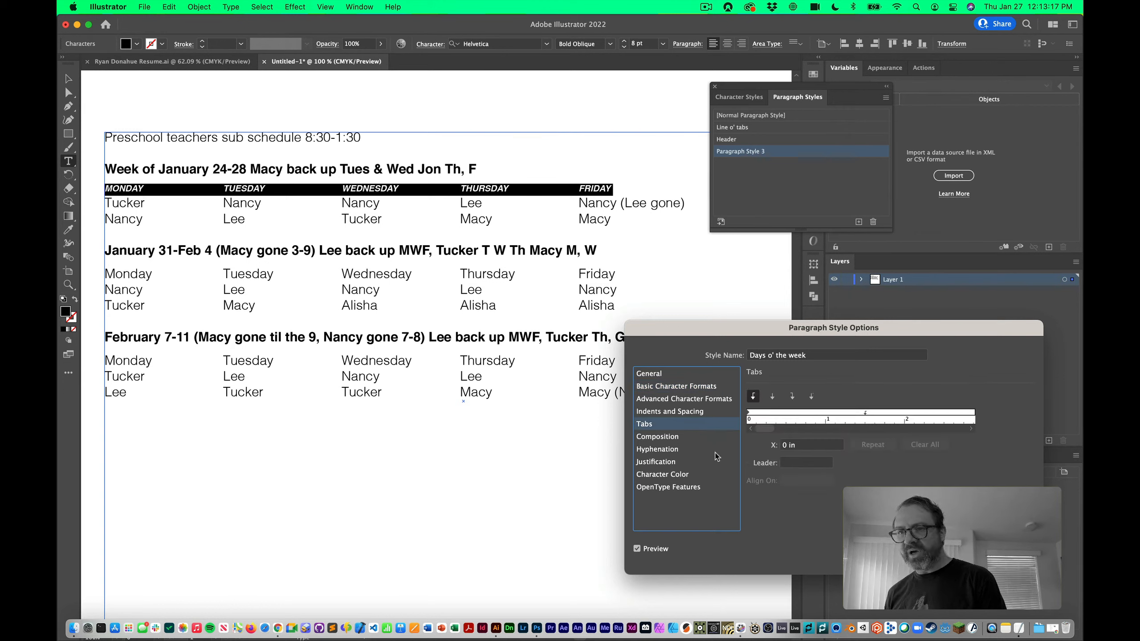
click(673, 412)
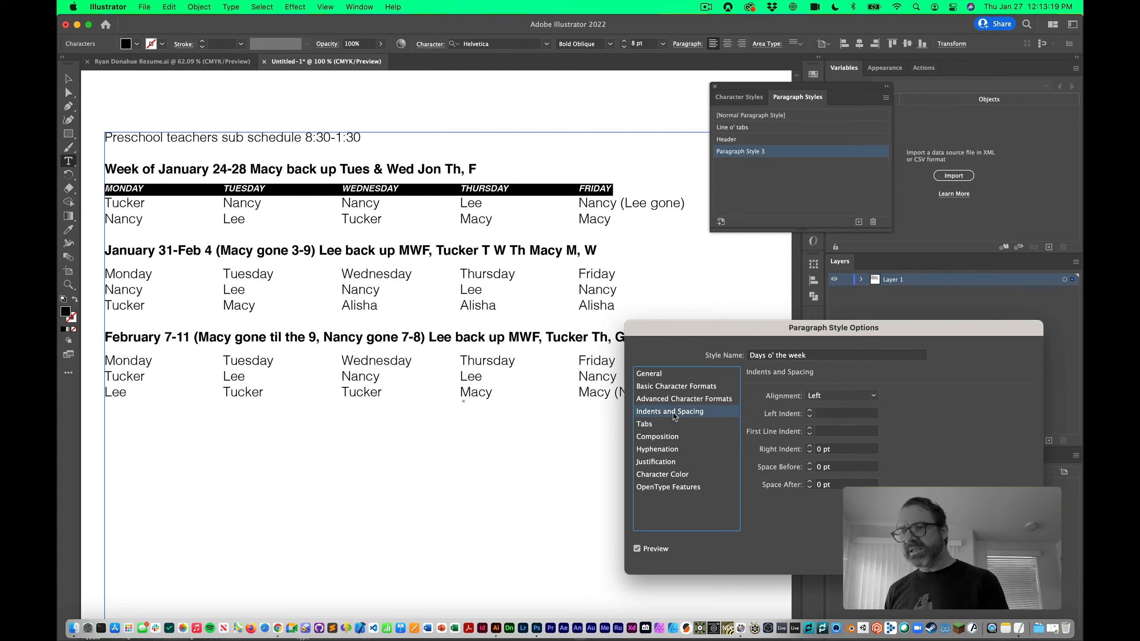
click(810, 481)
click(810, 482)
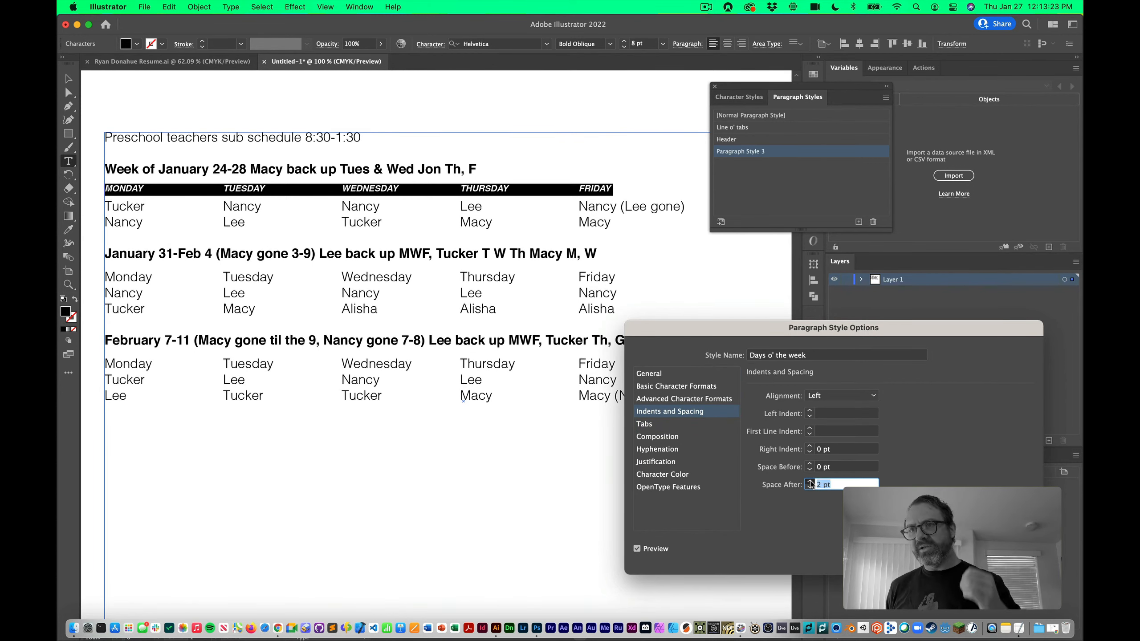
click(810, 482)
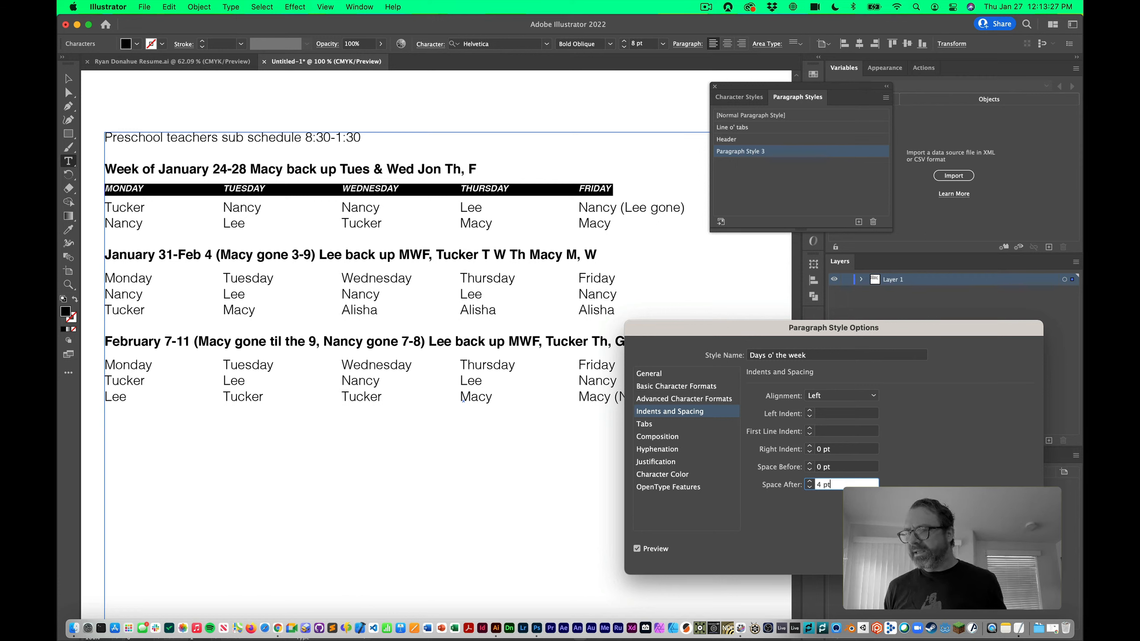
click(1010, 555)
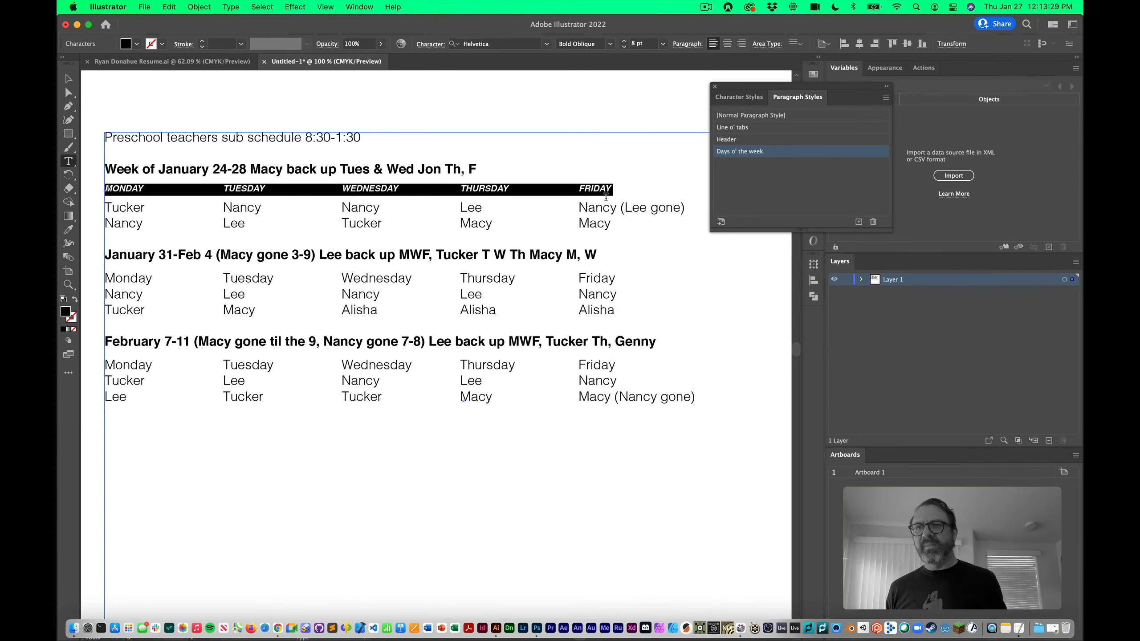
Save the style changes, then apply Days o' the week to the second and third weekday rows
click(585, 256)
click(745, 127)
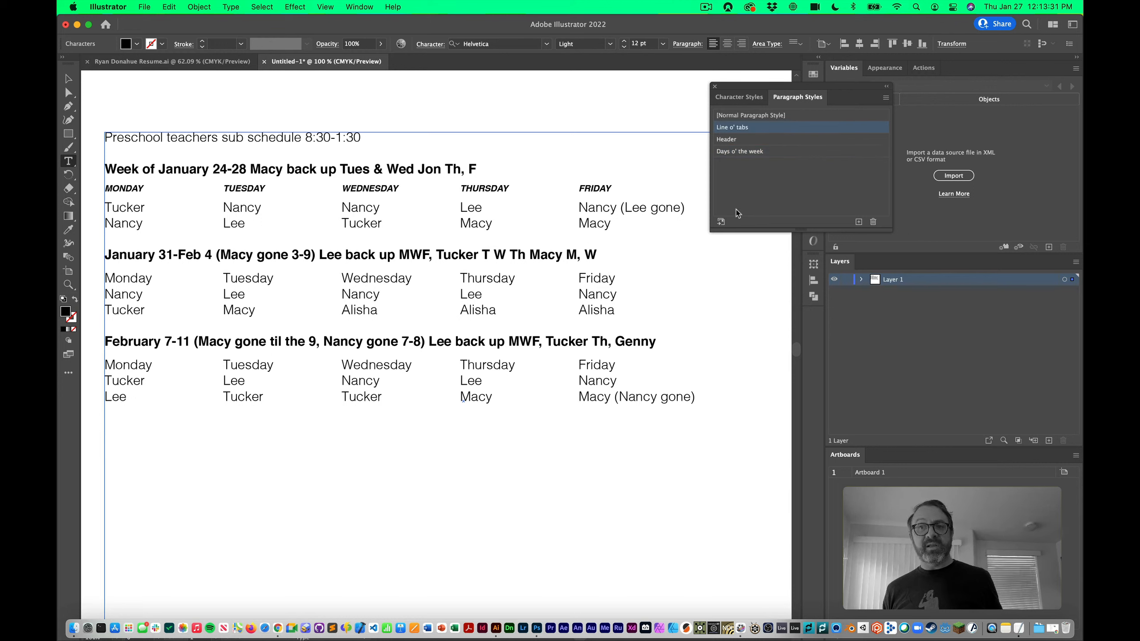
click(766, 152)
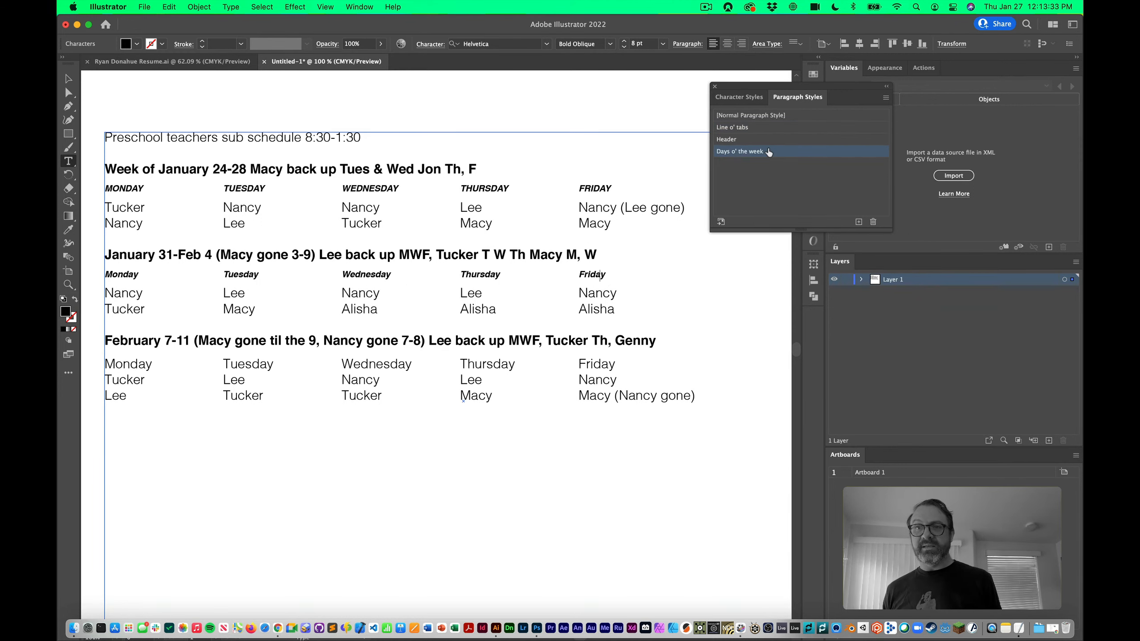
click(641, 362)
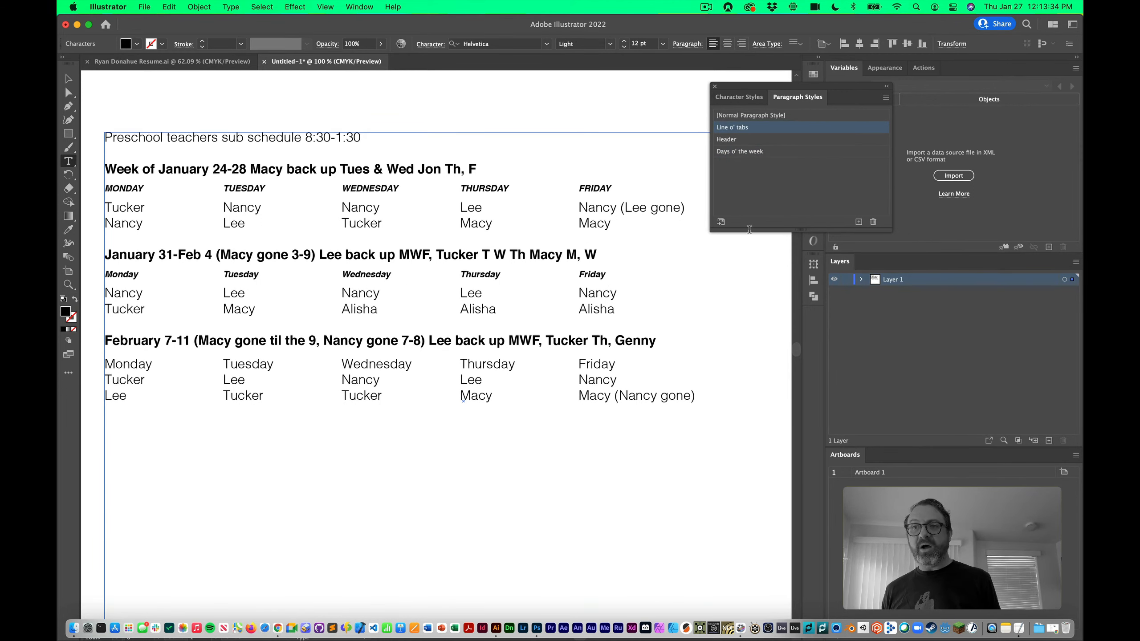
click(777, 151)
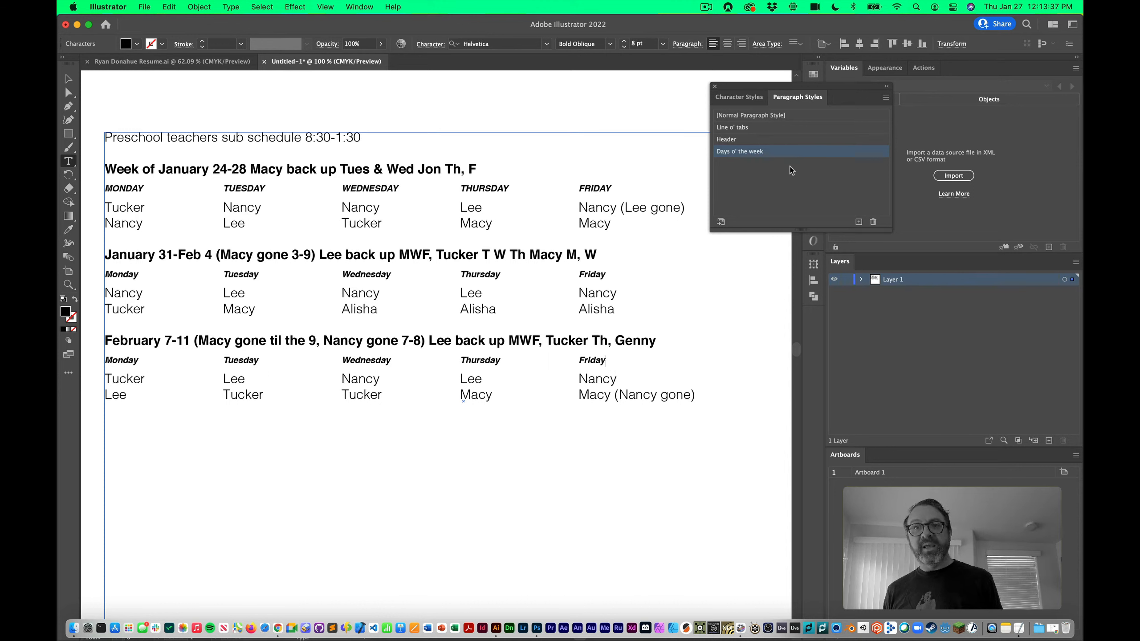
Select the FRIDAY and THURSDAY headings to check their styling, then clear the selection
double_click(600, 195)
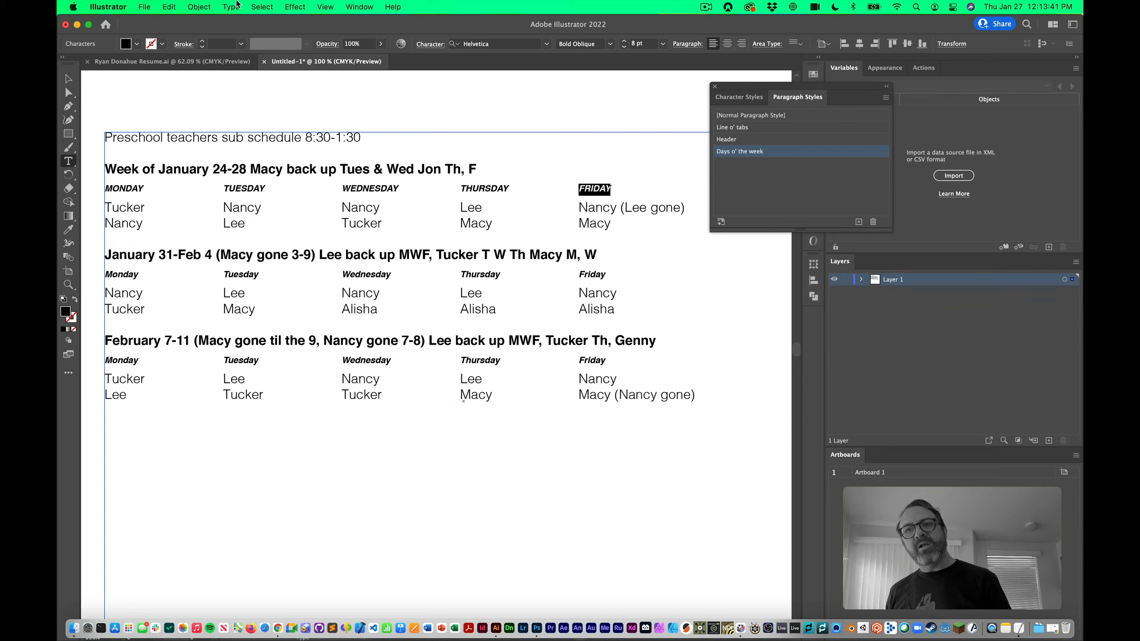
double_click(601, 277)
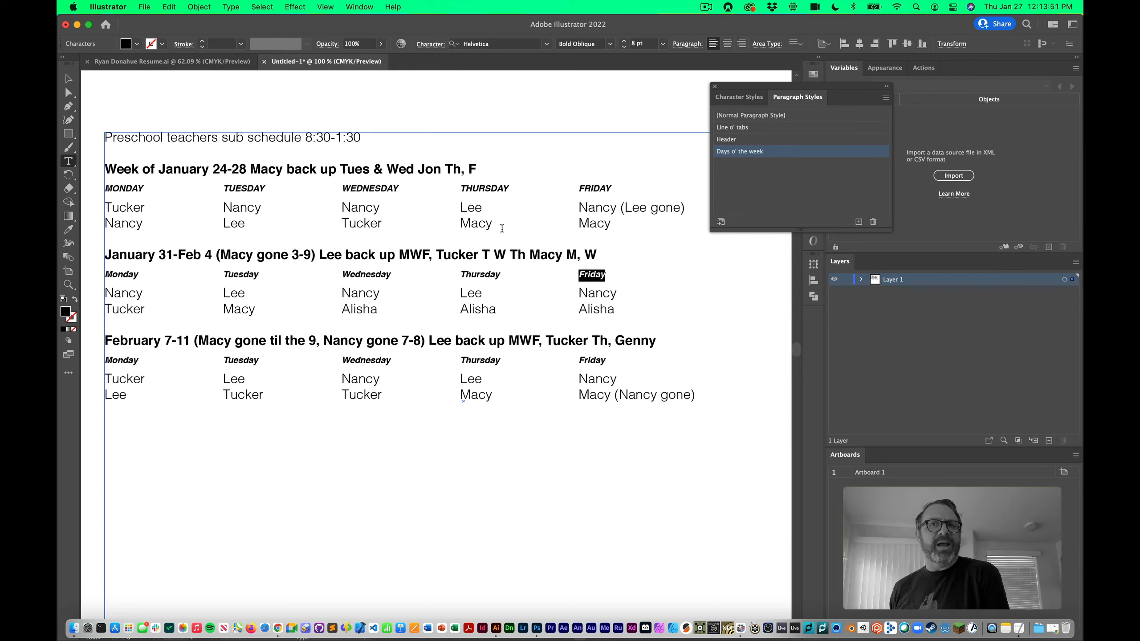
double_click(502, 192)
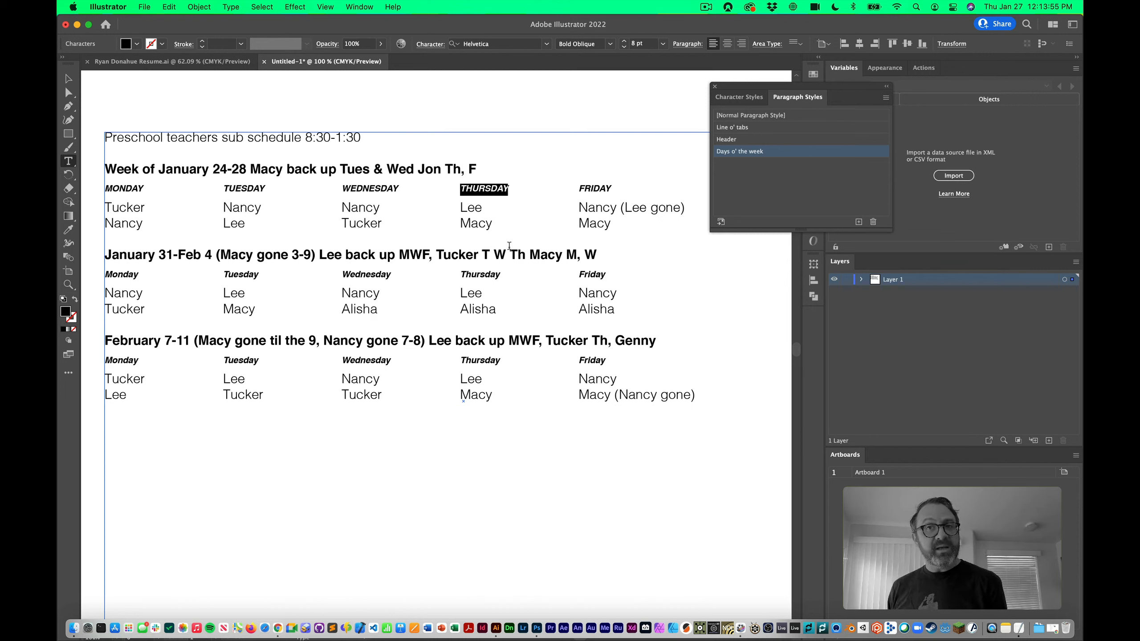
click(68, 85)
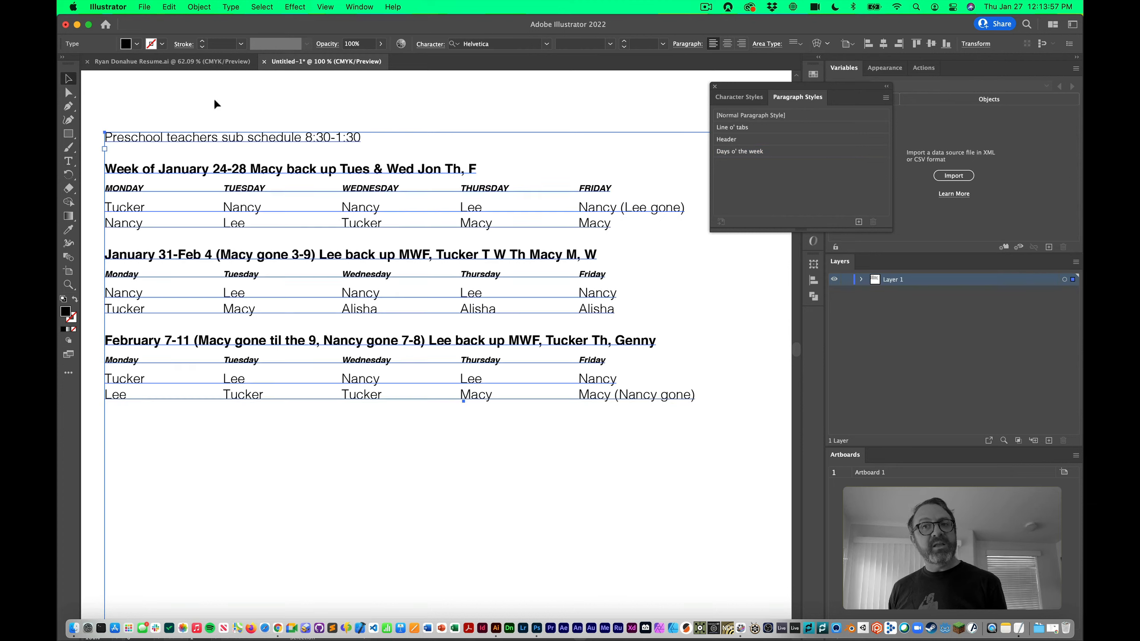
click(475, 117)
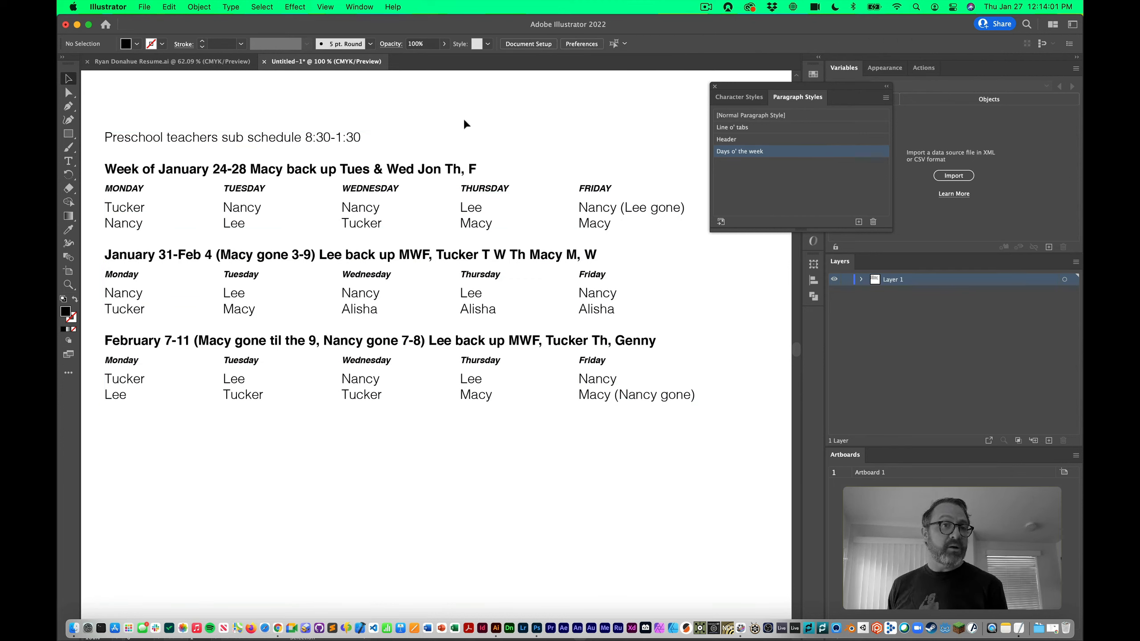
Set Case to All Caps in the Days o' the week style's Basic Character Formats
click(787, 152)
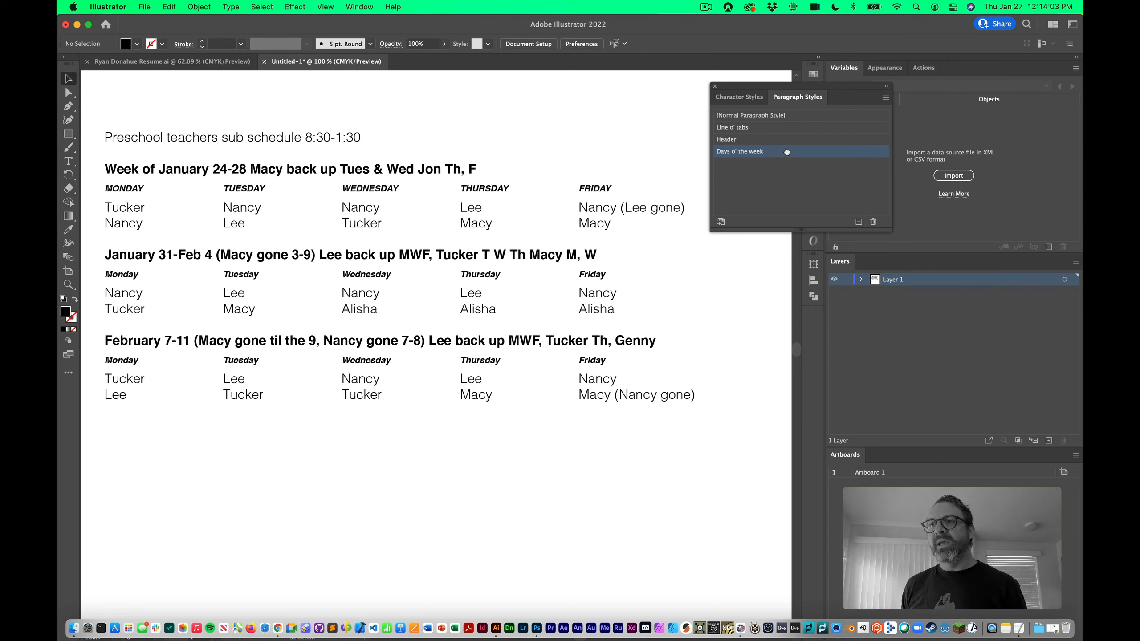
double_click(775, 155)
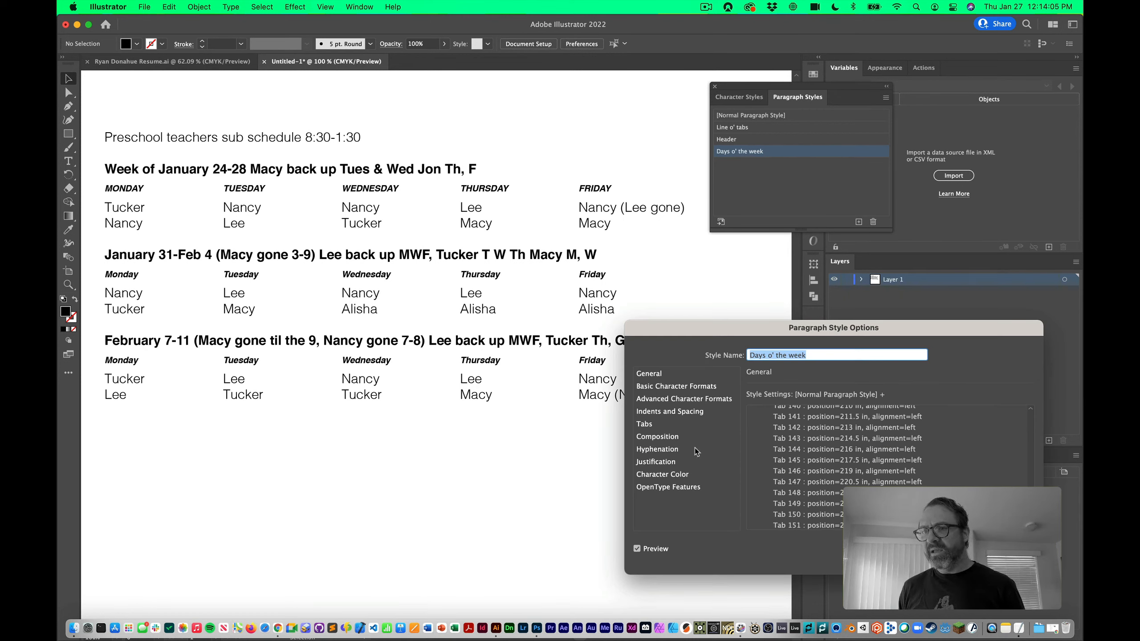
click(683, 387)
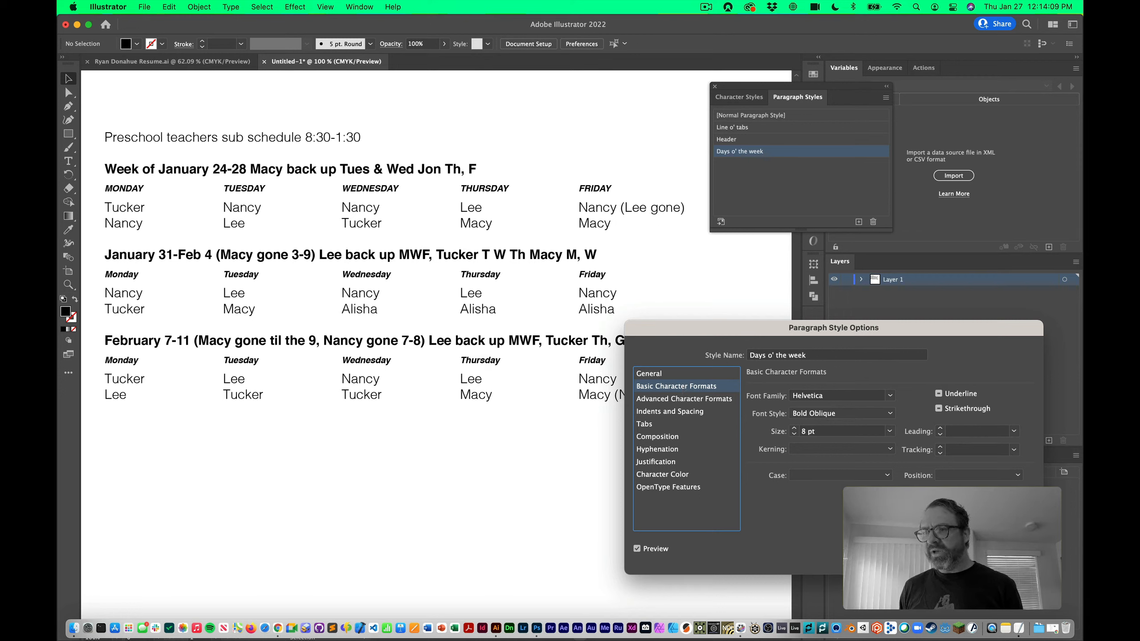
click(840, 475)
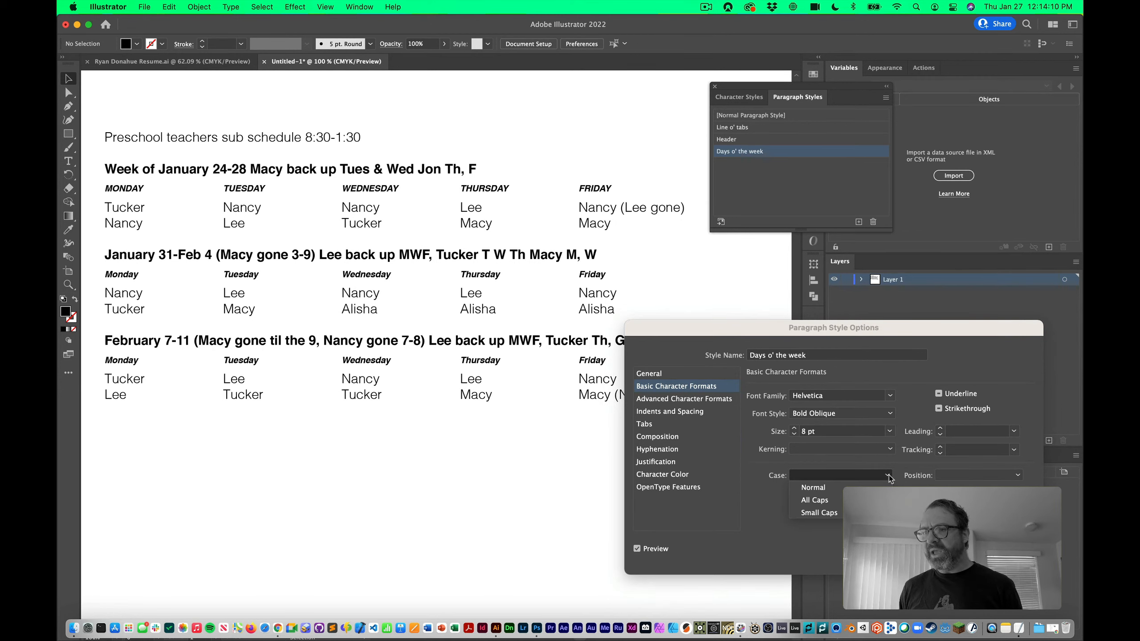
click(839, 501)
click(844, 475)
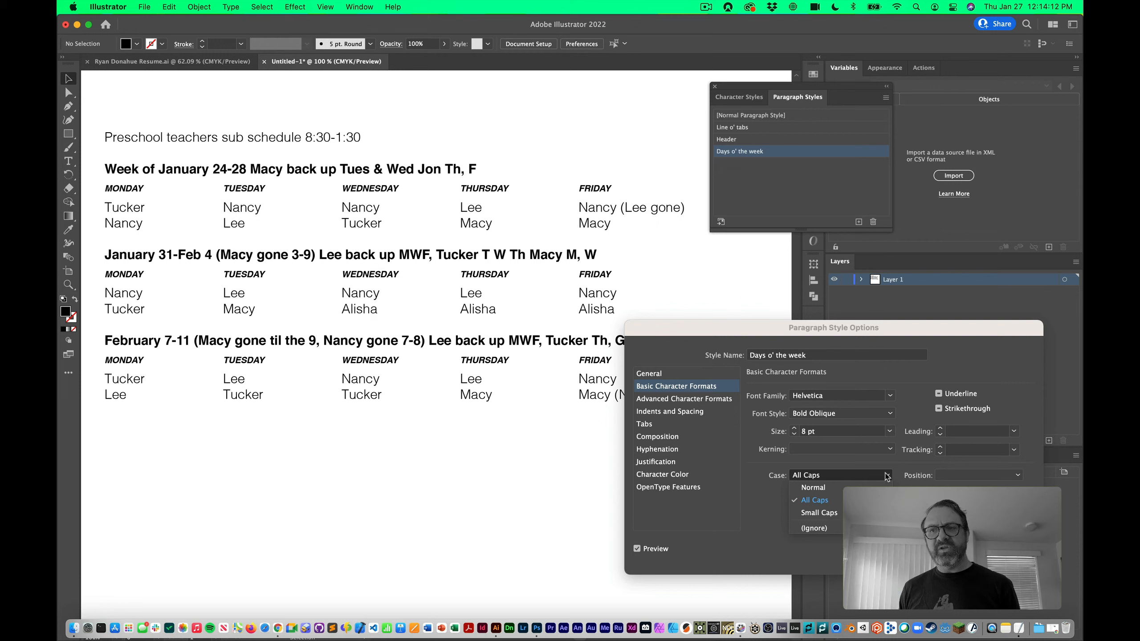
click(825, 501)
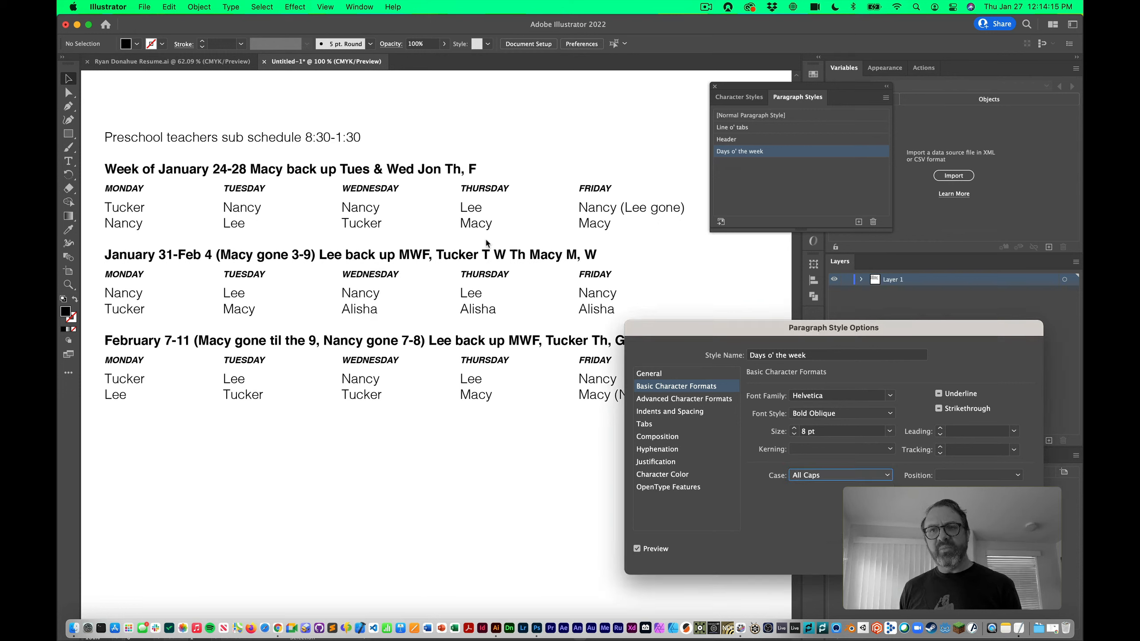
key(Return)
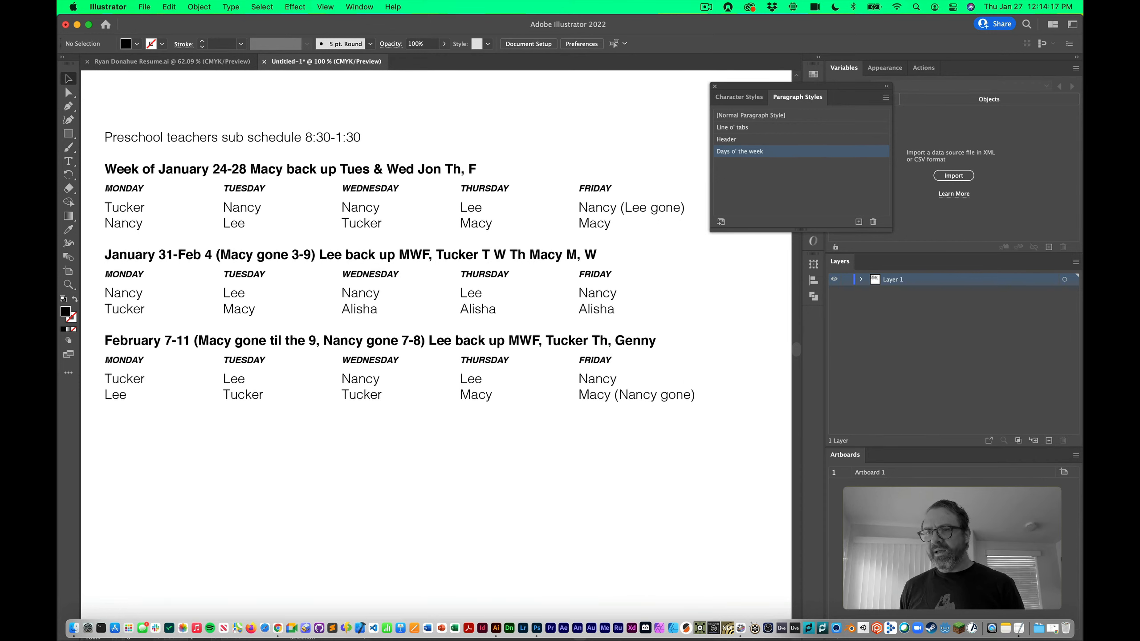
Give the Days o' the week style the CMYK Cyan swatch as its character colour
click(231, 7)
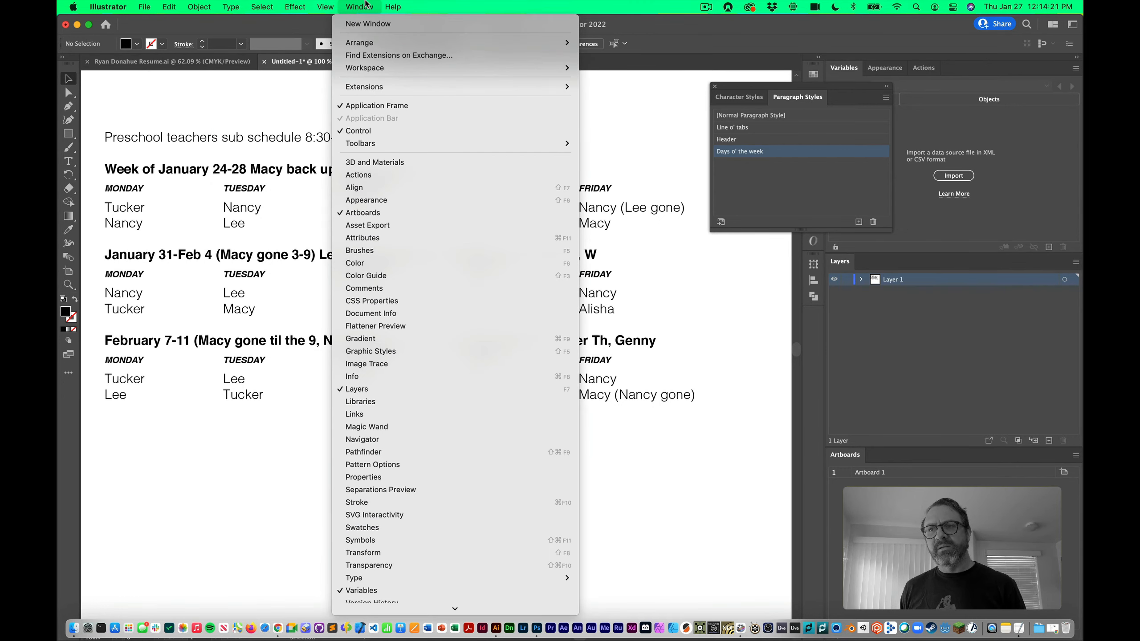
click(366, 4)
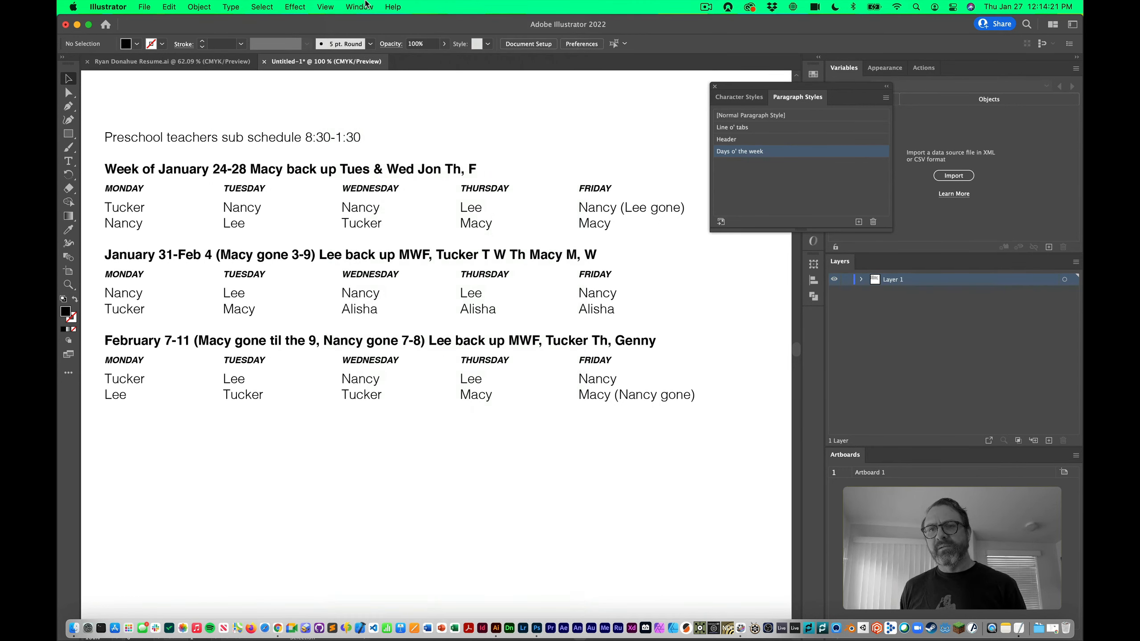
double_click(824, 155)
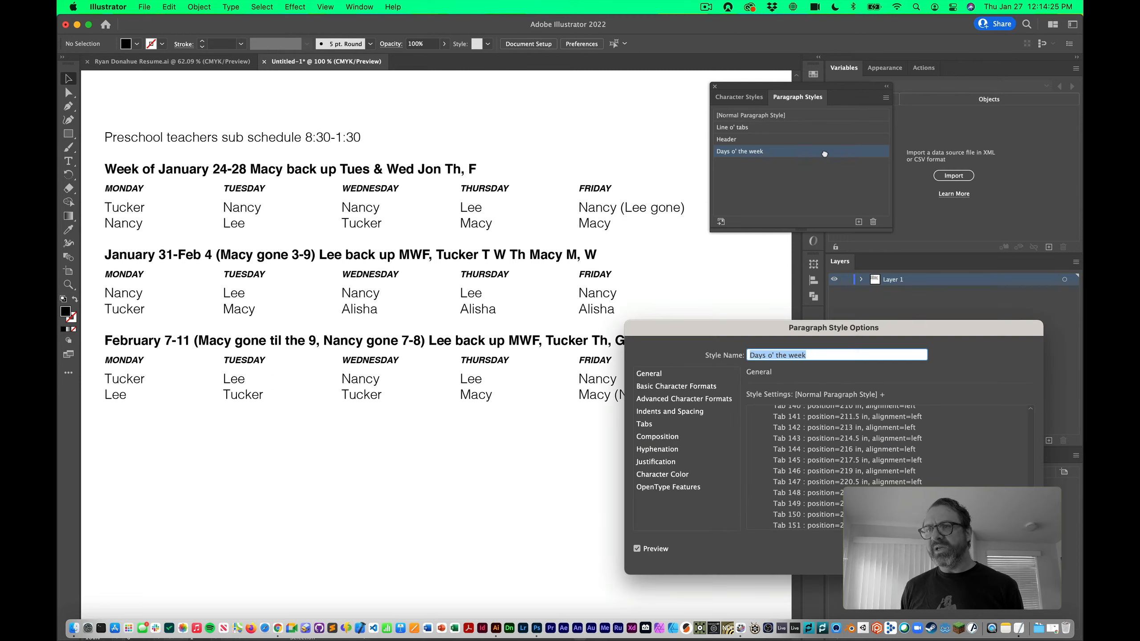
click(682, 386)
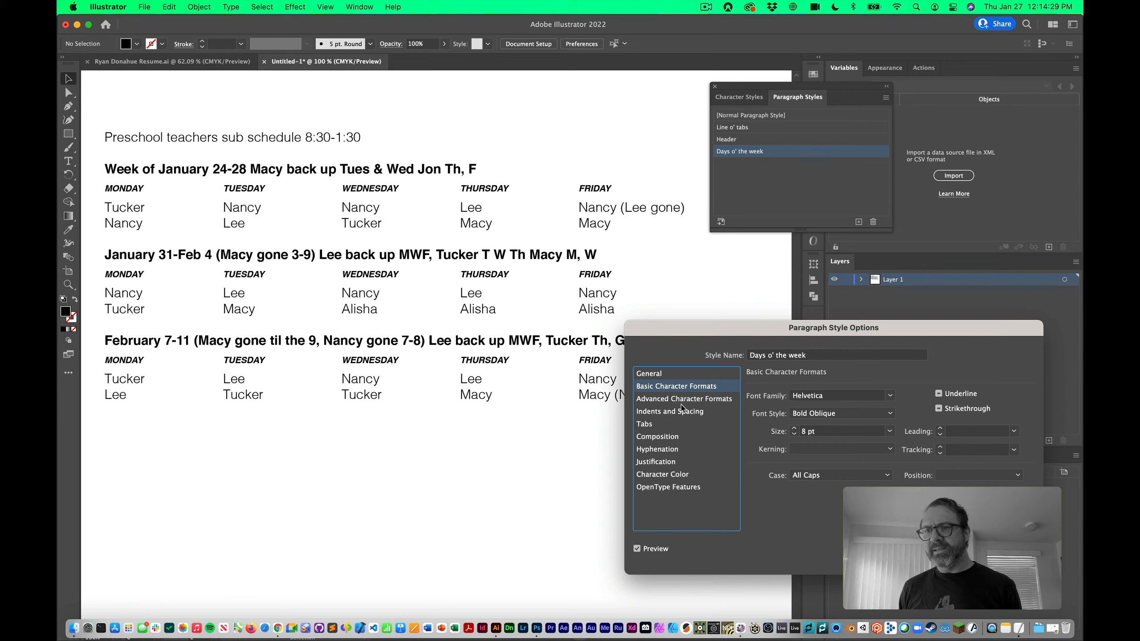
click(687, 476)
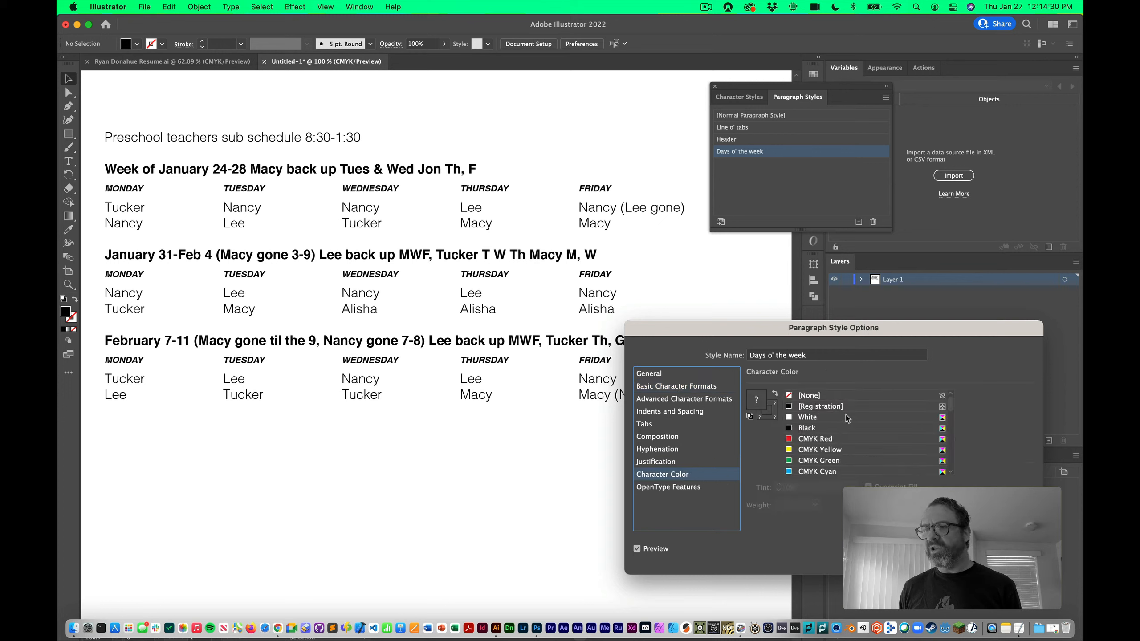
scroll(844, 444, down, 3)
click(835, 439)
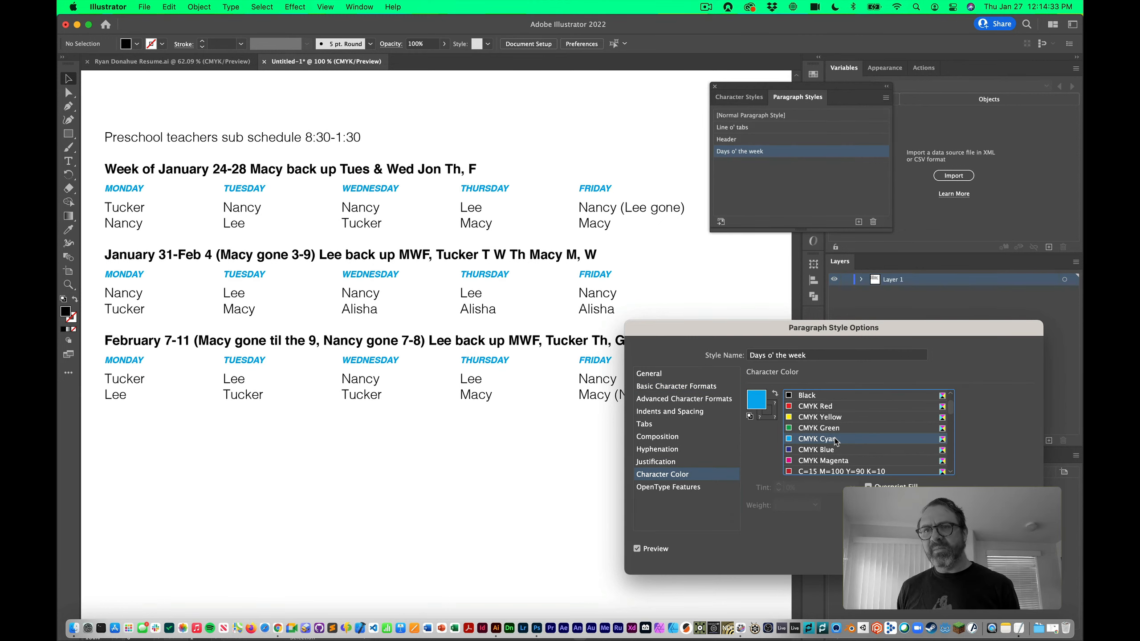
click(1013, 553)
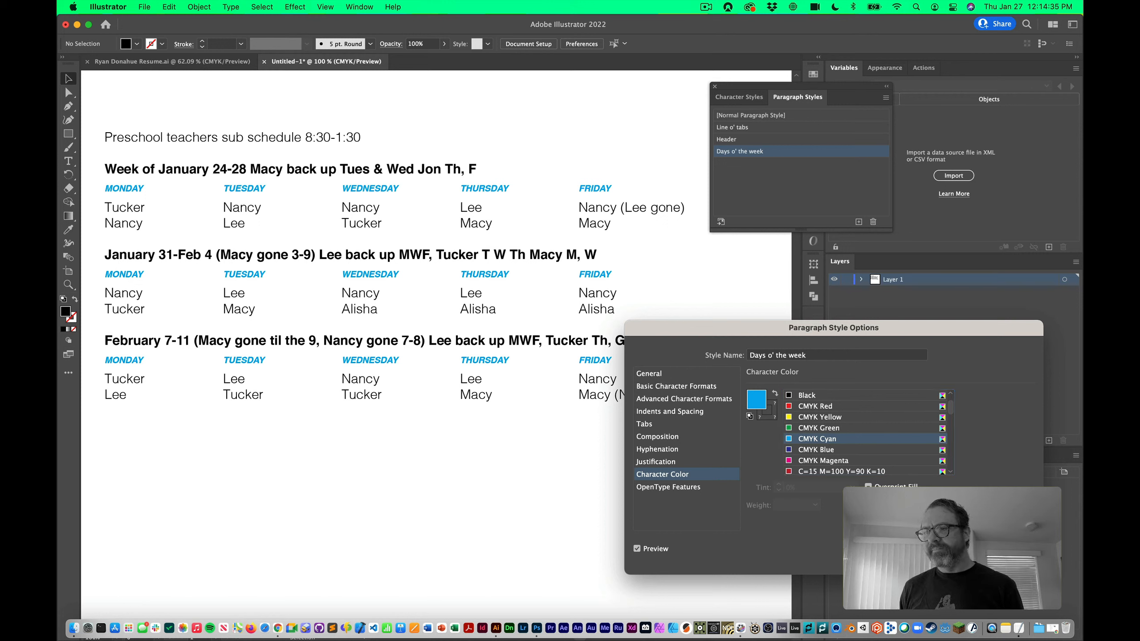
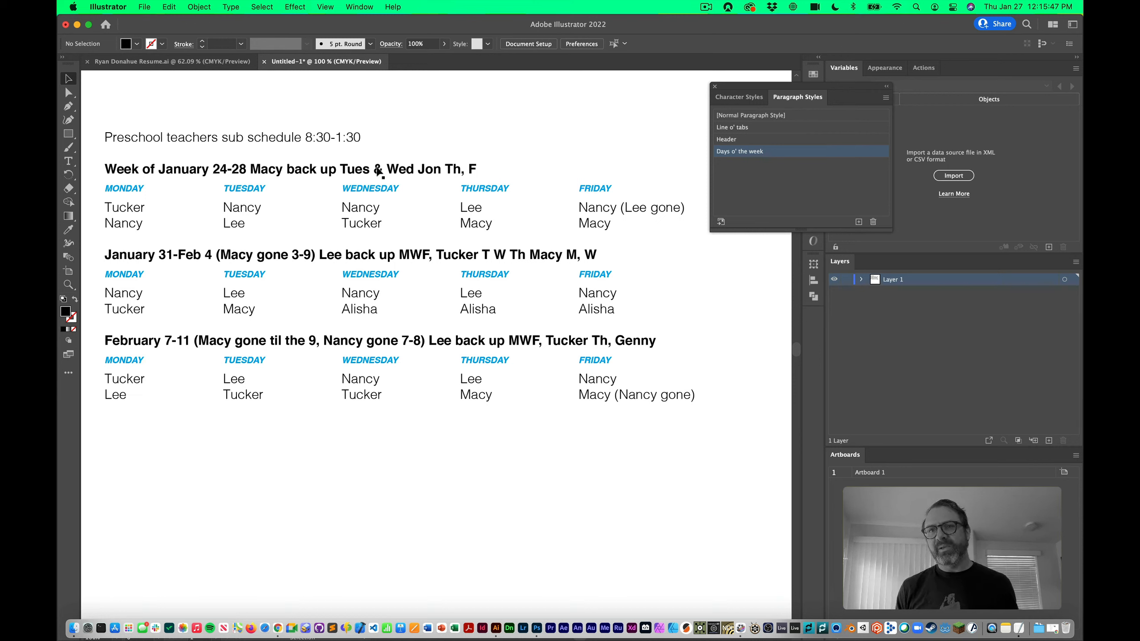
Select both first-week name lines and save them as a new paragraph style named Names
key(t)
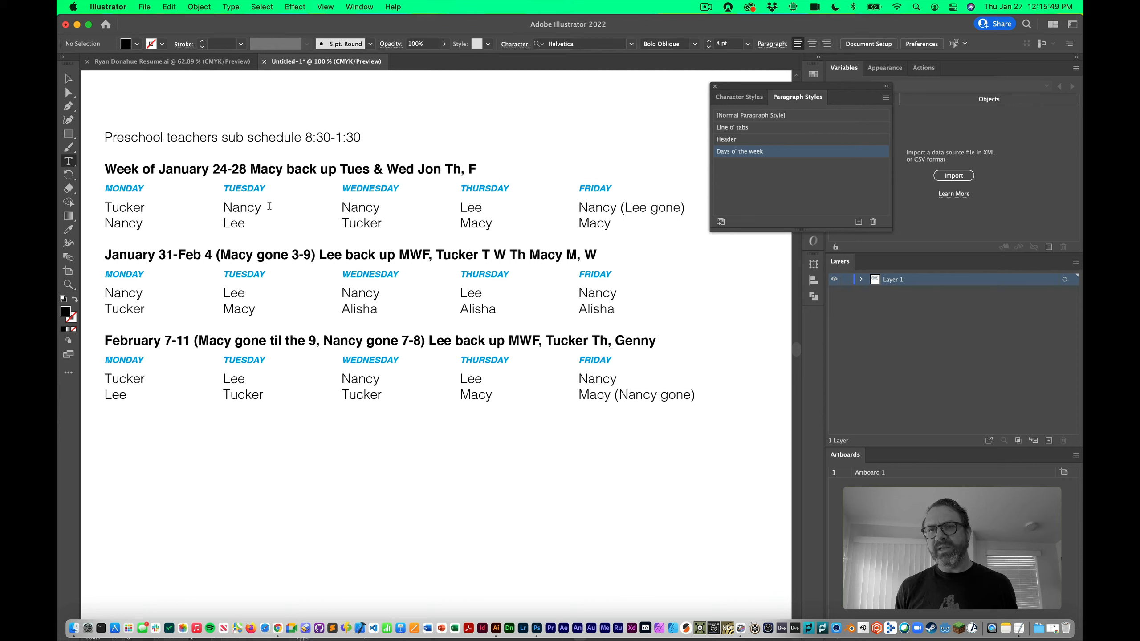
triple_click(254, 207)
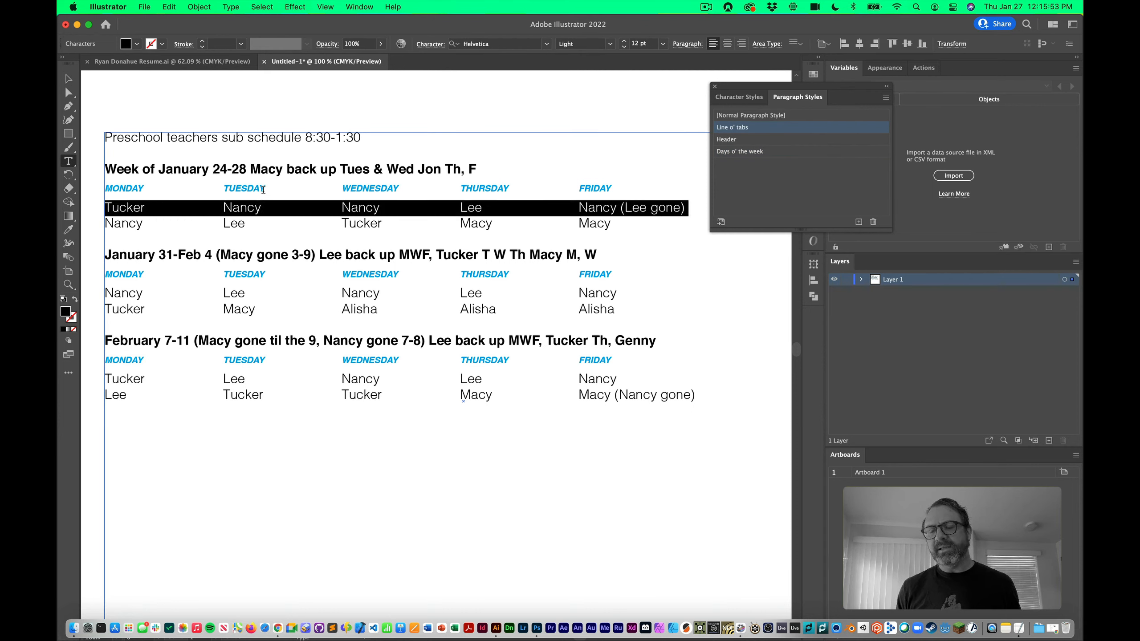
double_click(256, 209)
drag(256, 209, 259, 223)
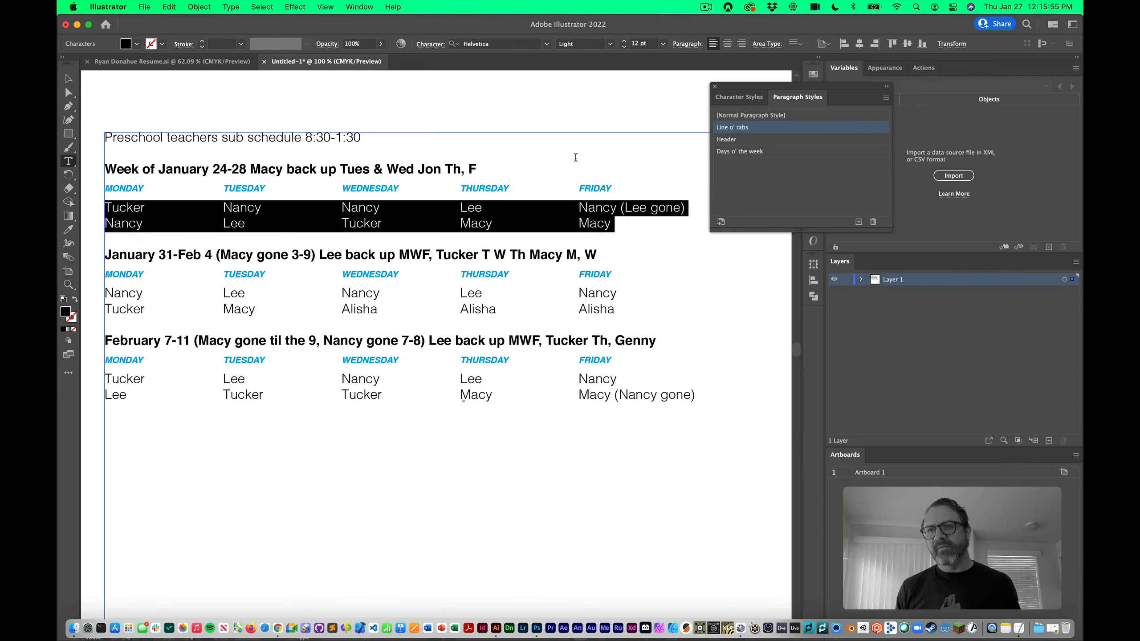
click(859, 222)
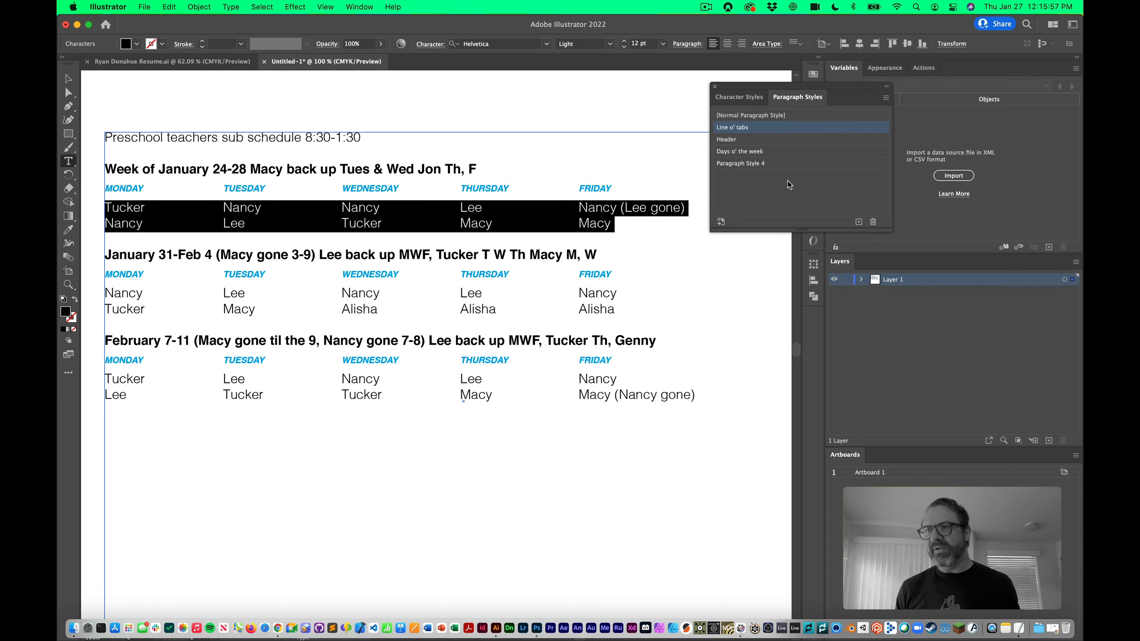
double_click(765, 163)
text(Names)
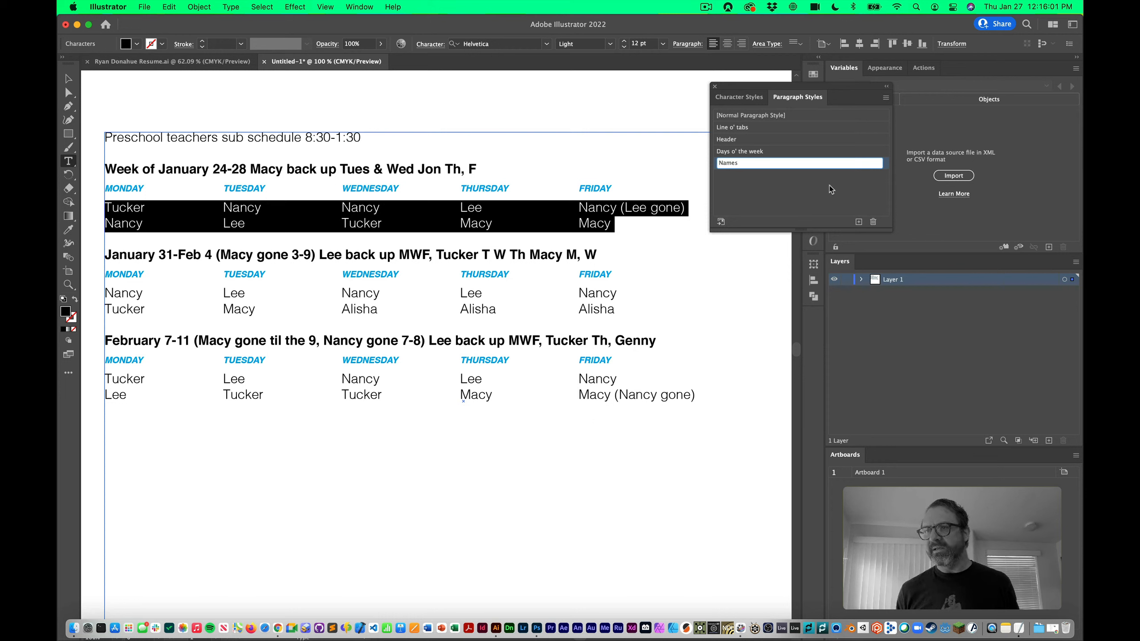
key(Return)
Apply the Names style to the January 31 and February 7-11 name rows, then exit text editing
double_click(816, 163)
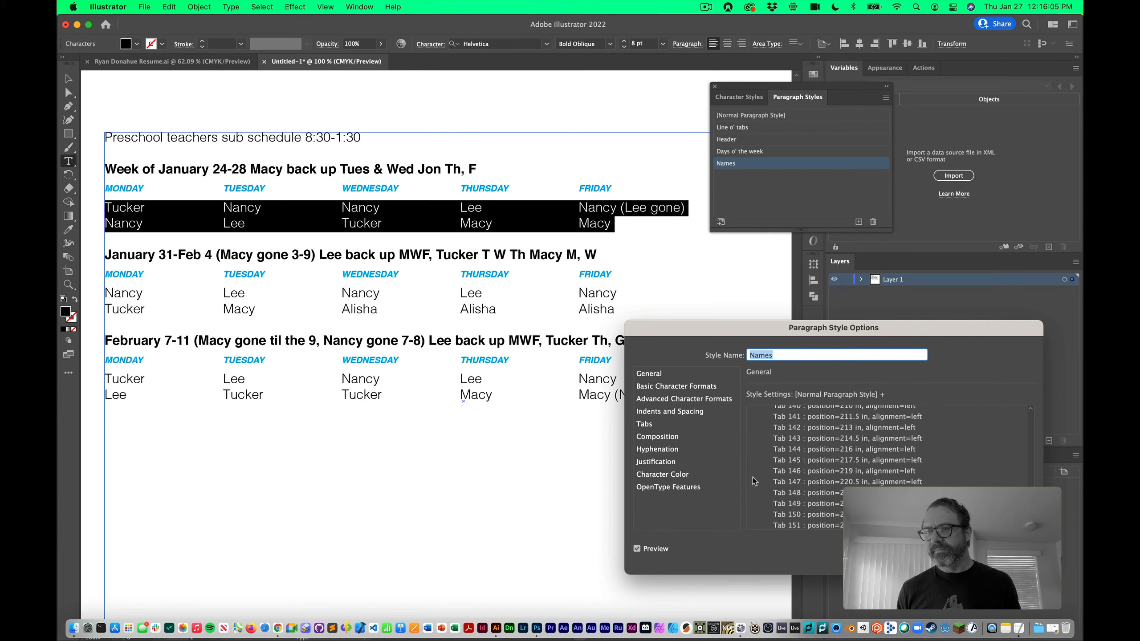
key(Return)
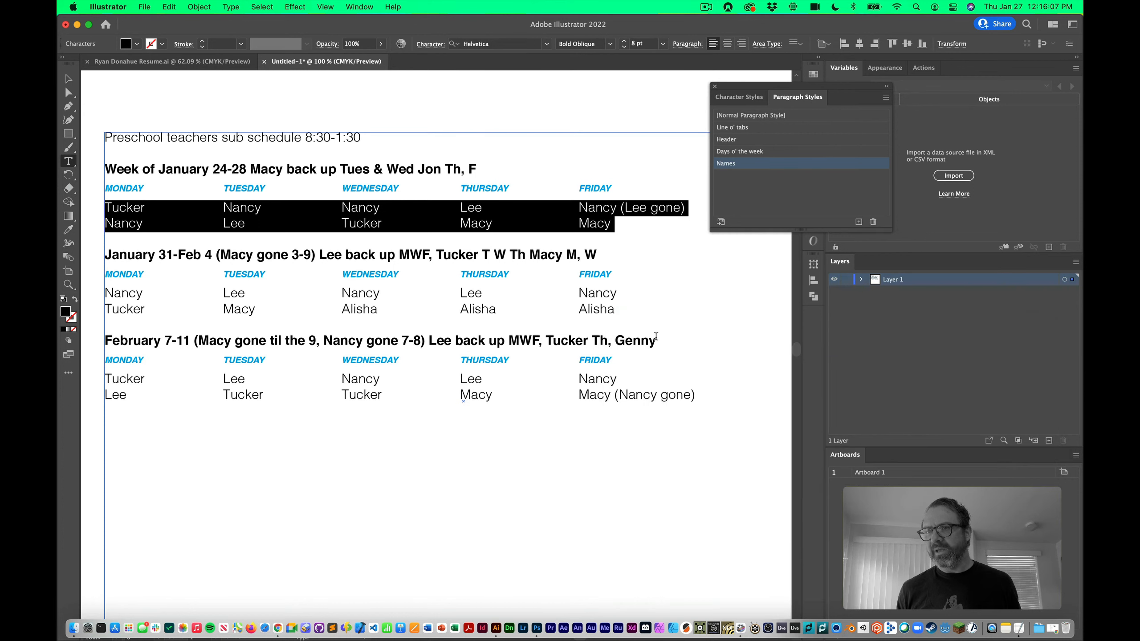
triple_click(620, 293)
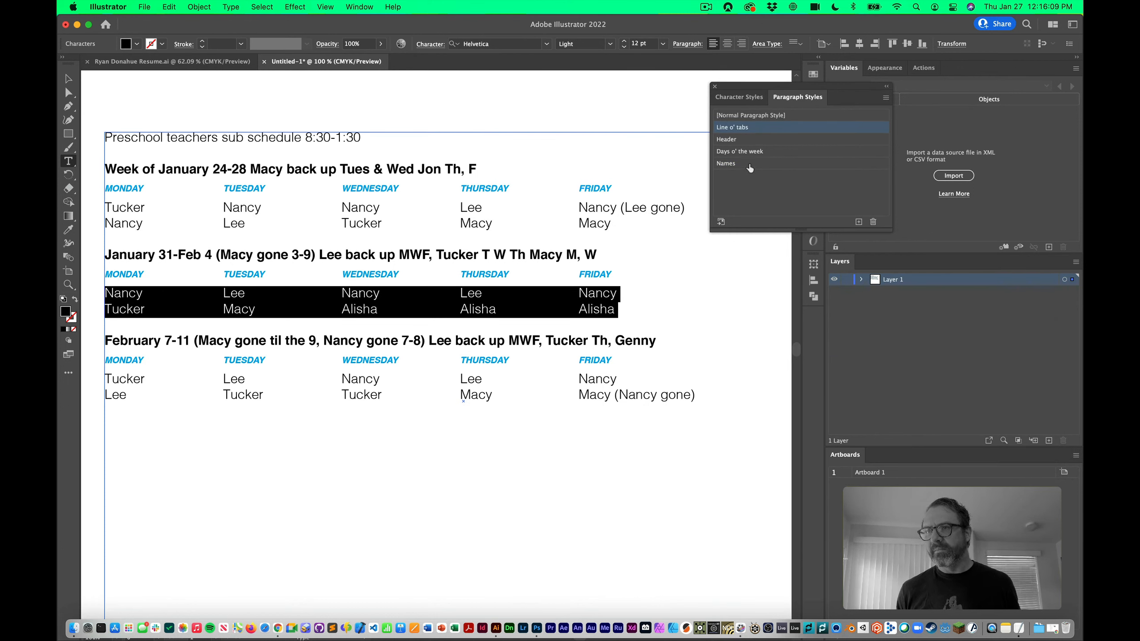
triple_click(636, 381)
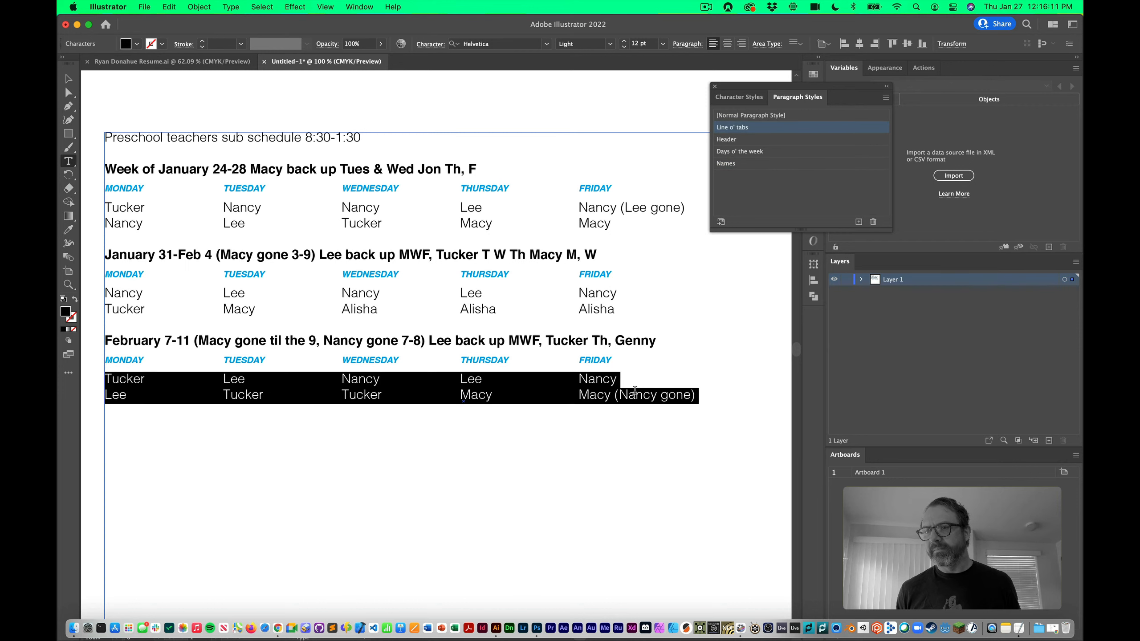
click(747, 163)
click(671, 302)
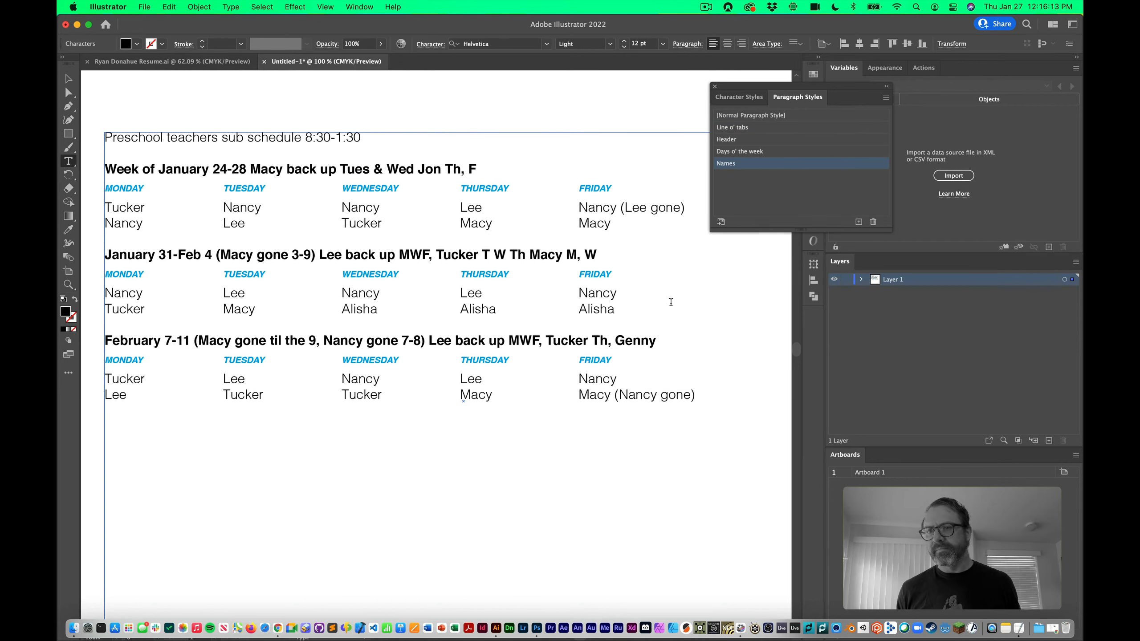
key(Escape)
click(156, 97)
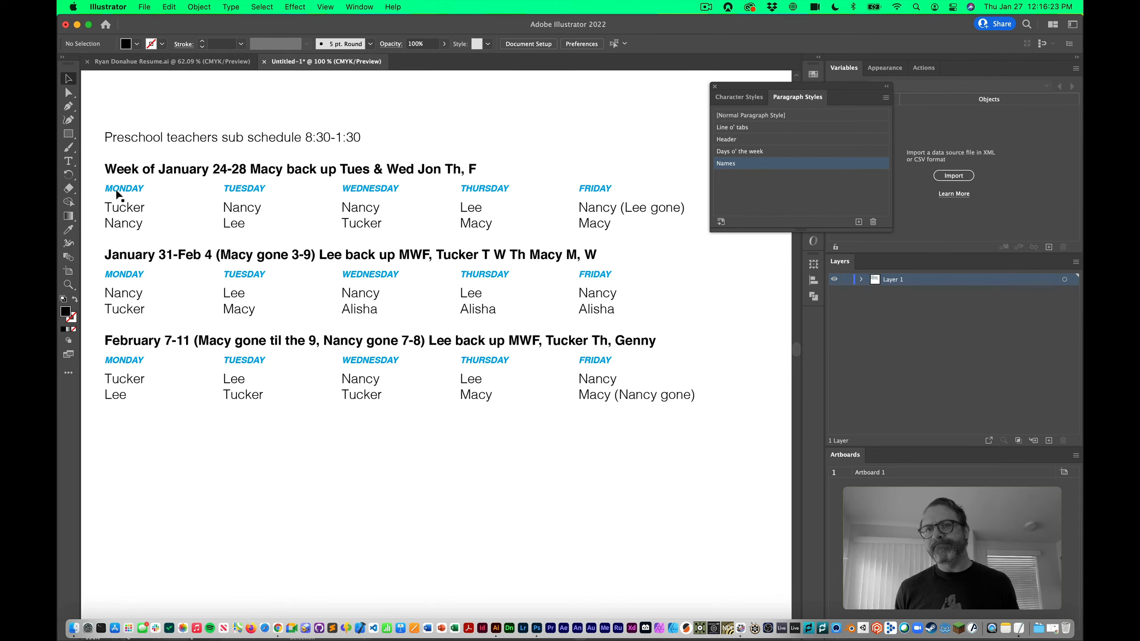
Open the Paragraph Style Options for the Names style
scroll(213, 209, left, 2)
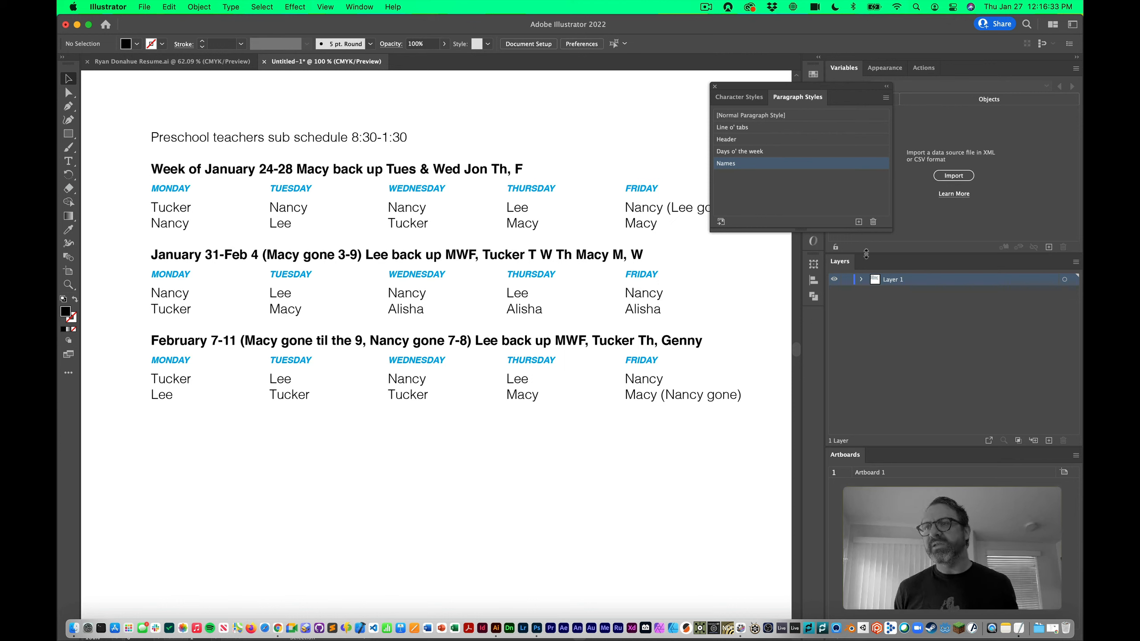
double_click(802, 164)
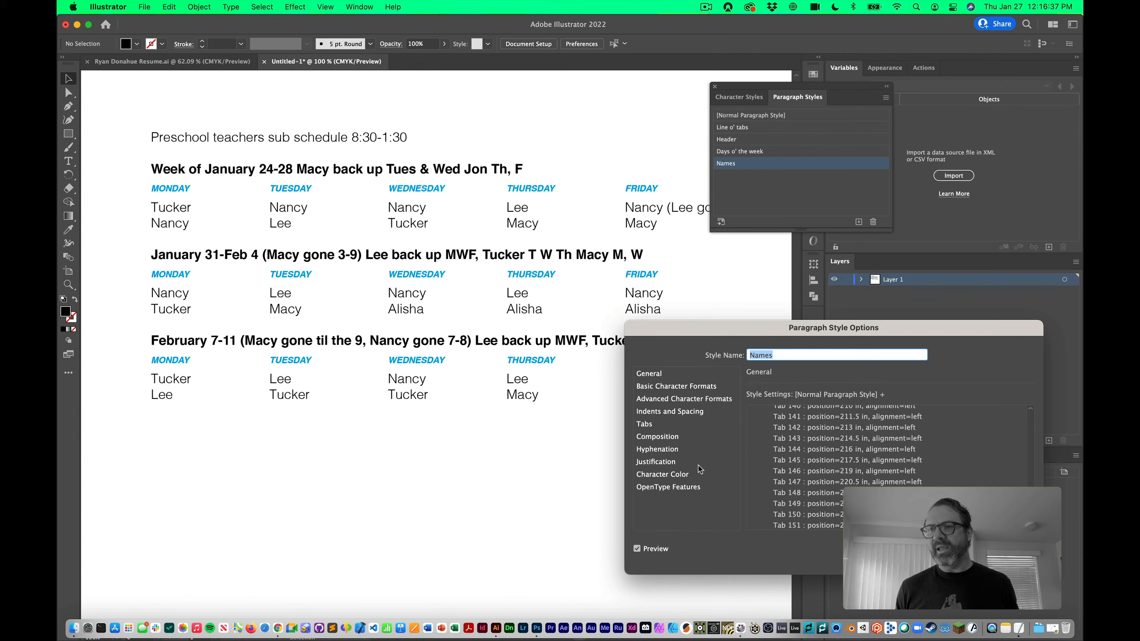
Add a left tab stop to the Names style at about 0.2466 in
click(651, 427)
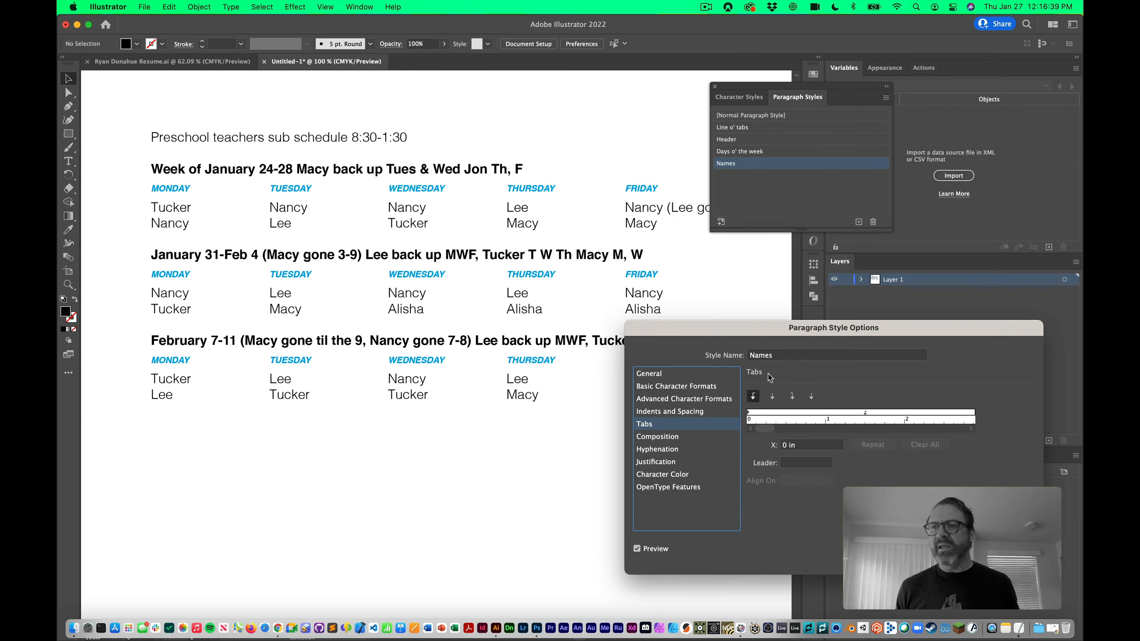
drag(756, 334, 734, 325)
click(734, 410)
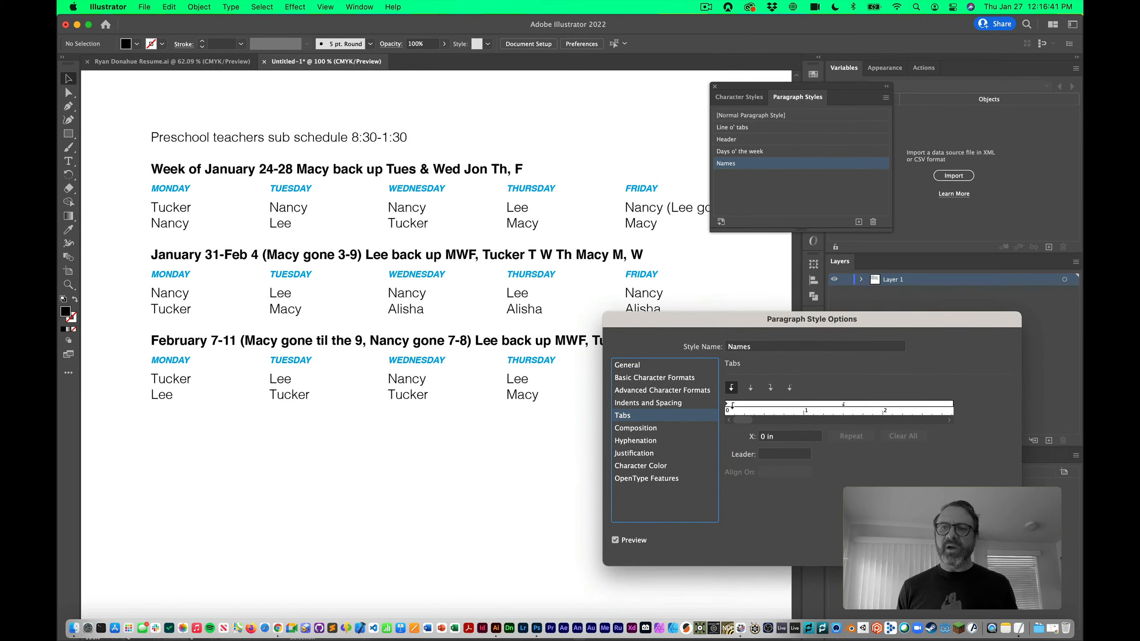
click(669, 404)
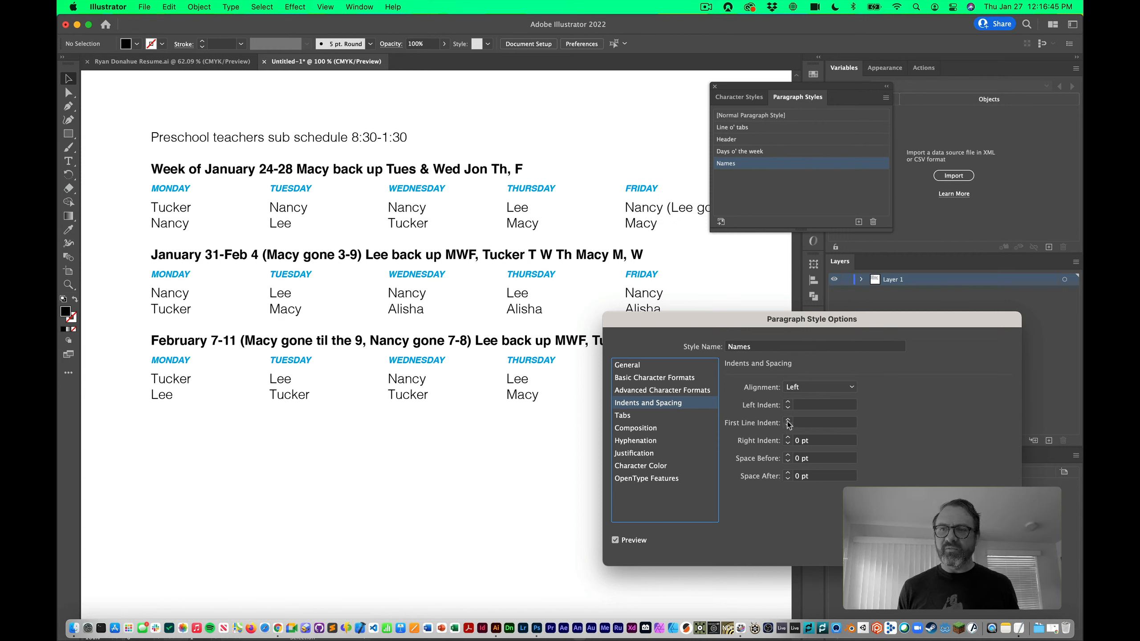
click(627, 417)
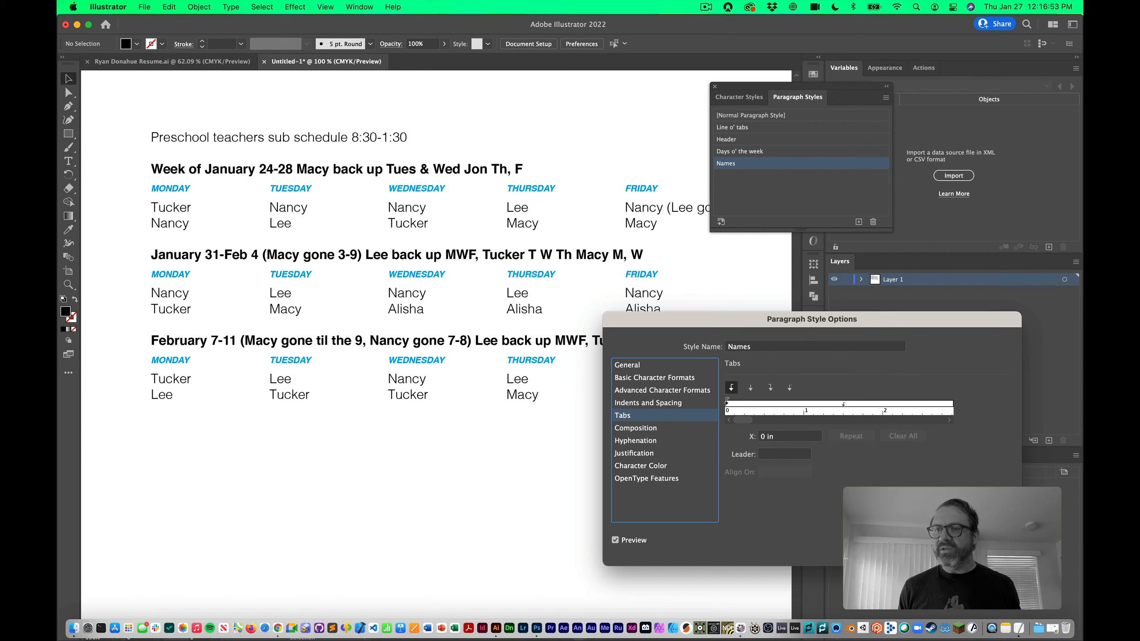
mouse_move(727, 404)
mouse_down()
mouse_move(744, 405)
mouse_move(751, 371)
mouse_move(731, 409)
mouse_move(746, 419)
mouse_move(758, 409)
mouse_move(729, 409)
mouse_move(766, 403)
mouse_move(745, 401)
mouse_up()
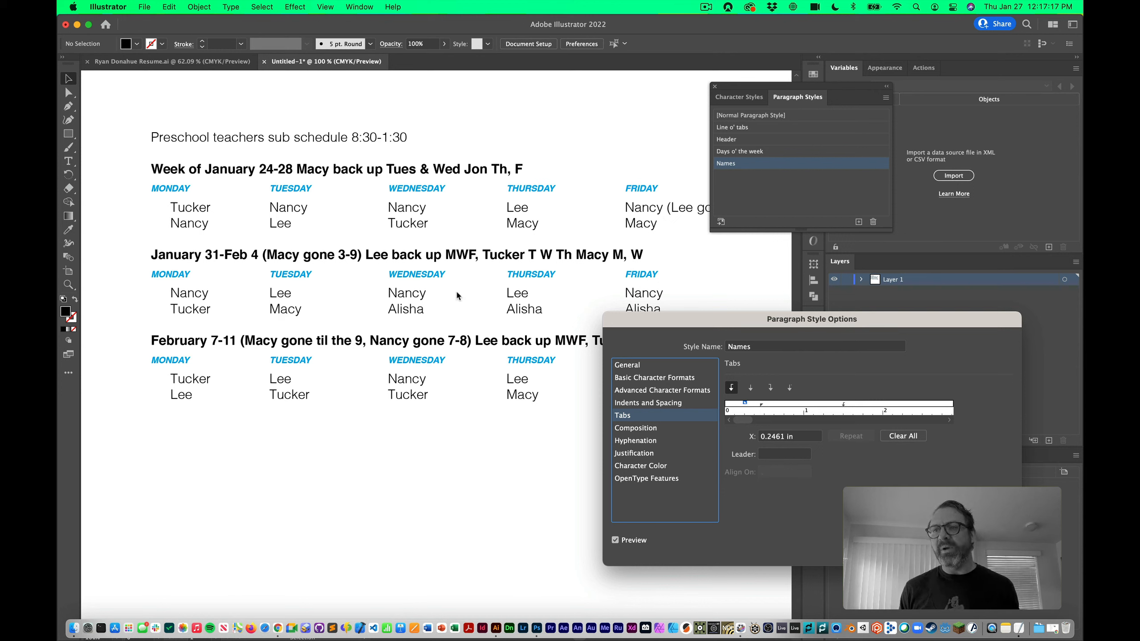
drag(745, 403, 746, 407)
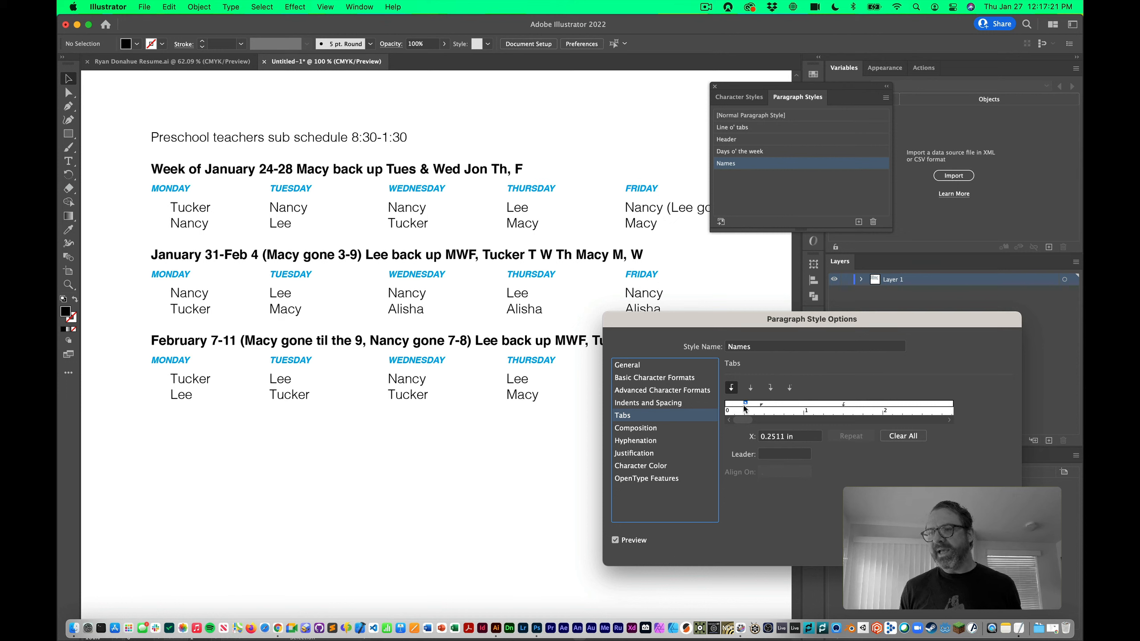
drag(745, 409, 745, 407)
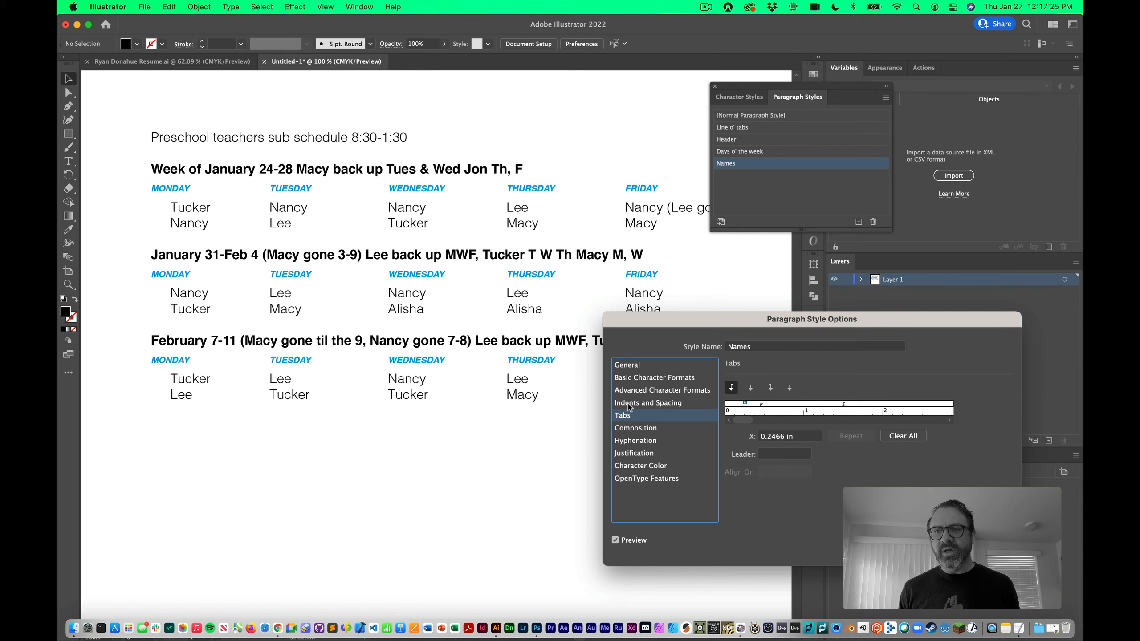
click(646, 403)
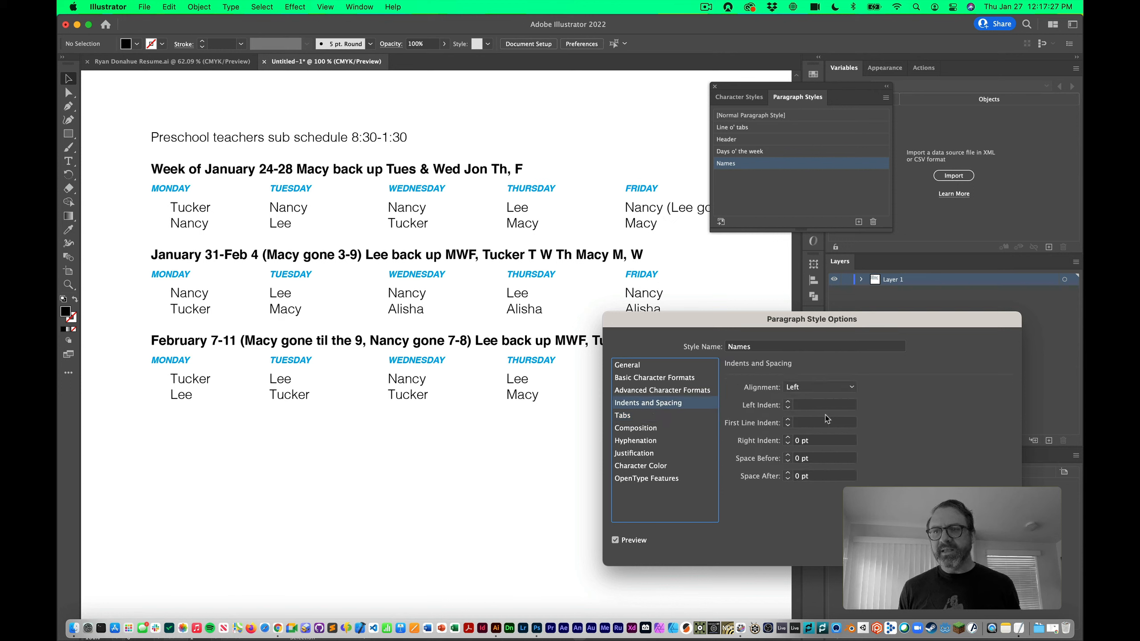
Try a 38 pt left indent on the Names style, then cancel the dialog without saving
click(788, 403)
click(788, 403)
click(789, 403)
click(788, 403)
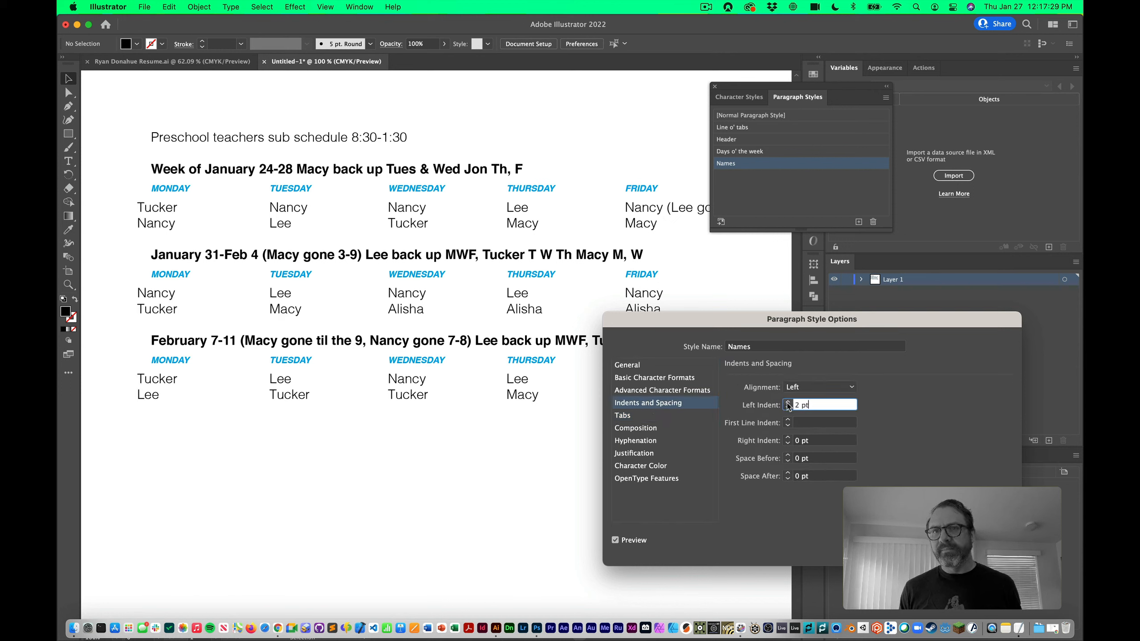
click(789, 403)
click(788, 403)
click(788, 403)
click(788, 403)
click(788, 403)
click(789, 403)
shift+click(788, 403)
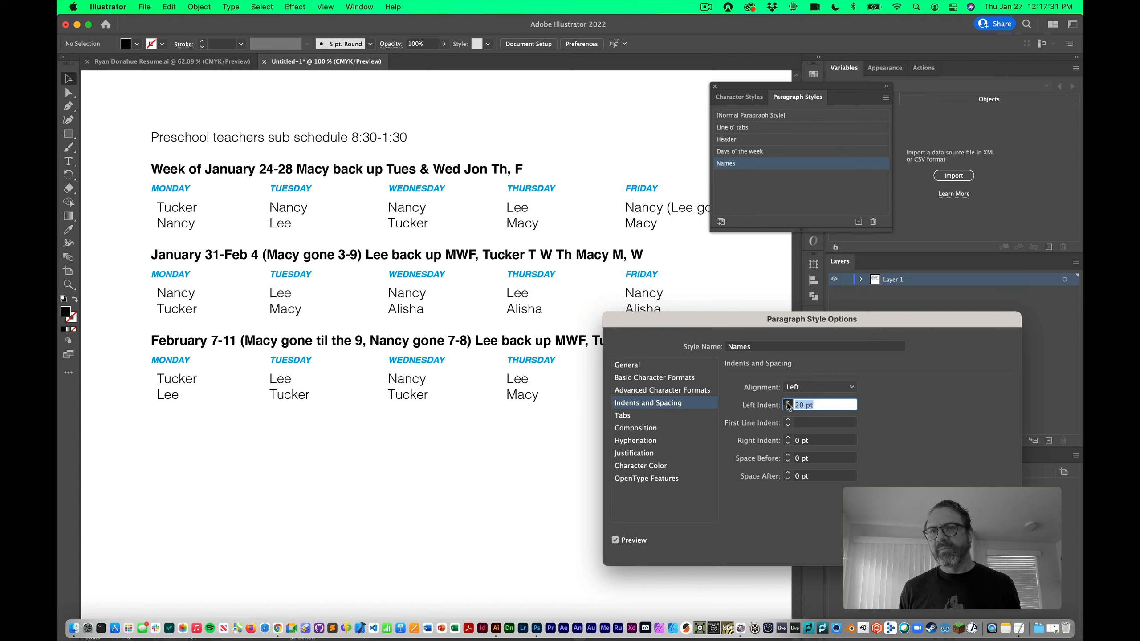
shift+click(788, 403)
shift+click(789, 403)
click(788, 408)
click(788, 408)
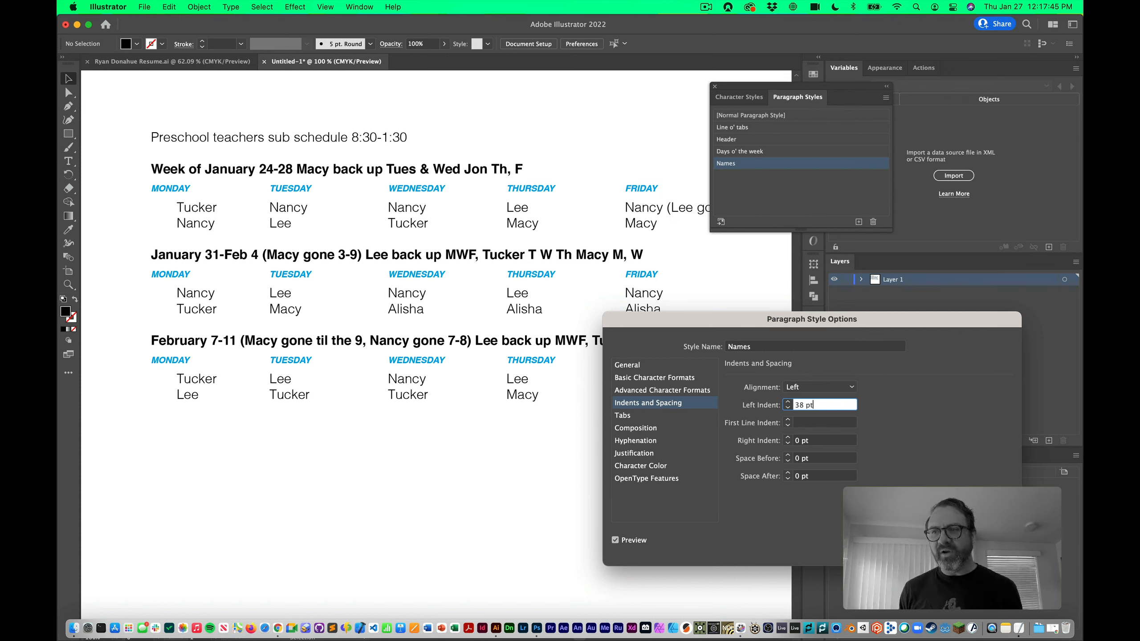
key(Escape)
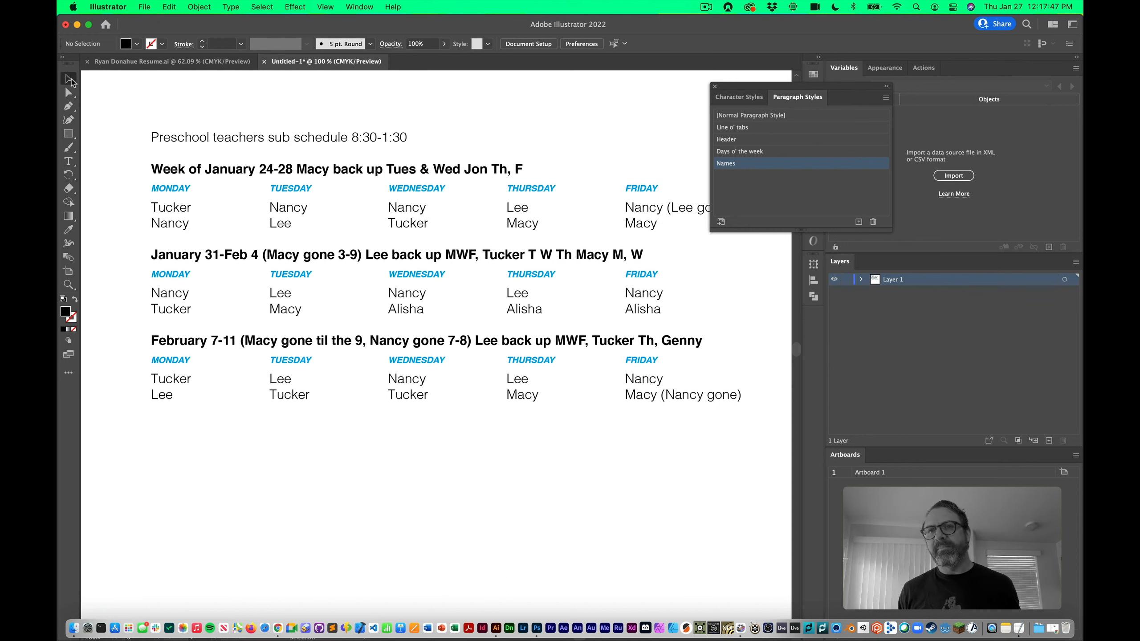
Drag the schedule text frame's bottom edge up, well above the artboard's bottom
scroll(354, 137, down, 5)
key(t)
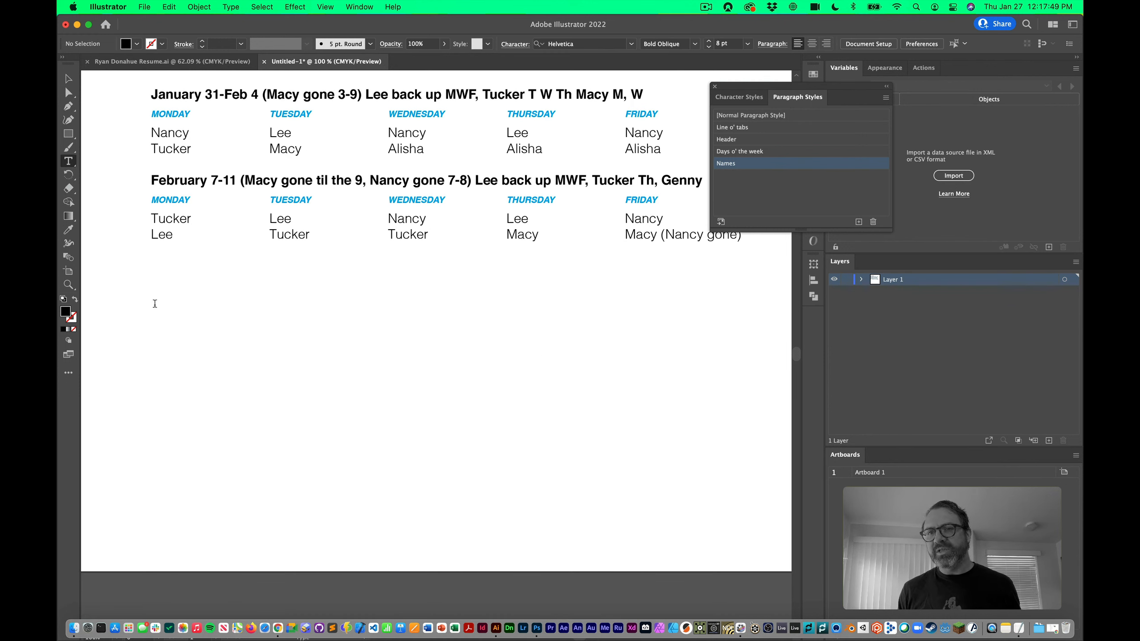
click(68, 79)
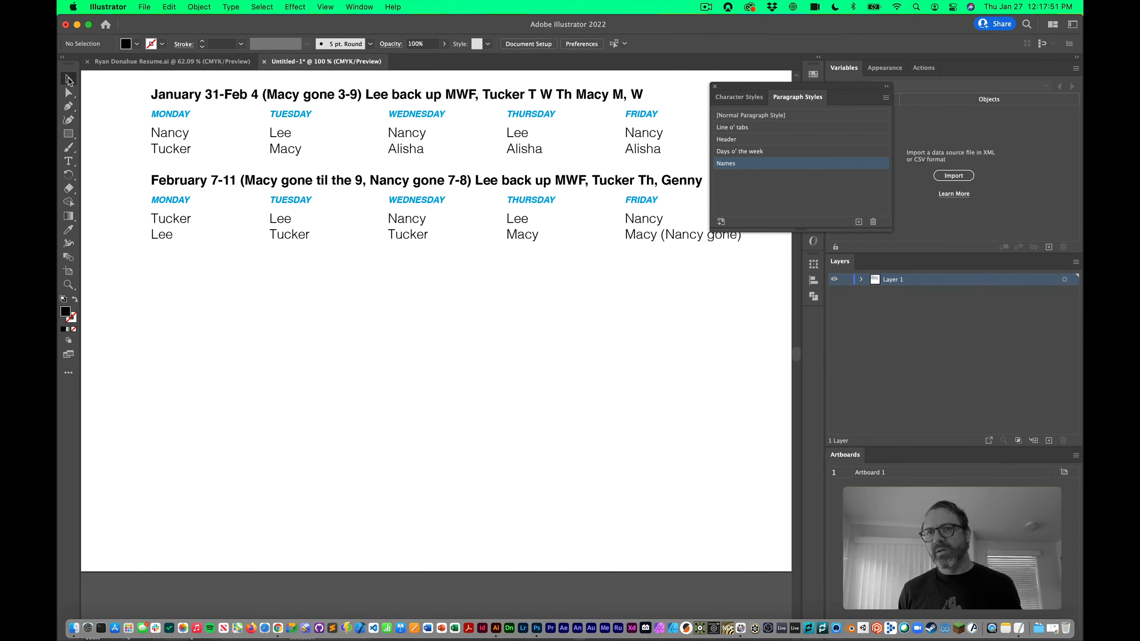
click(245, 219)
key(a)
click(462, 536)
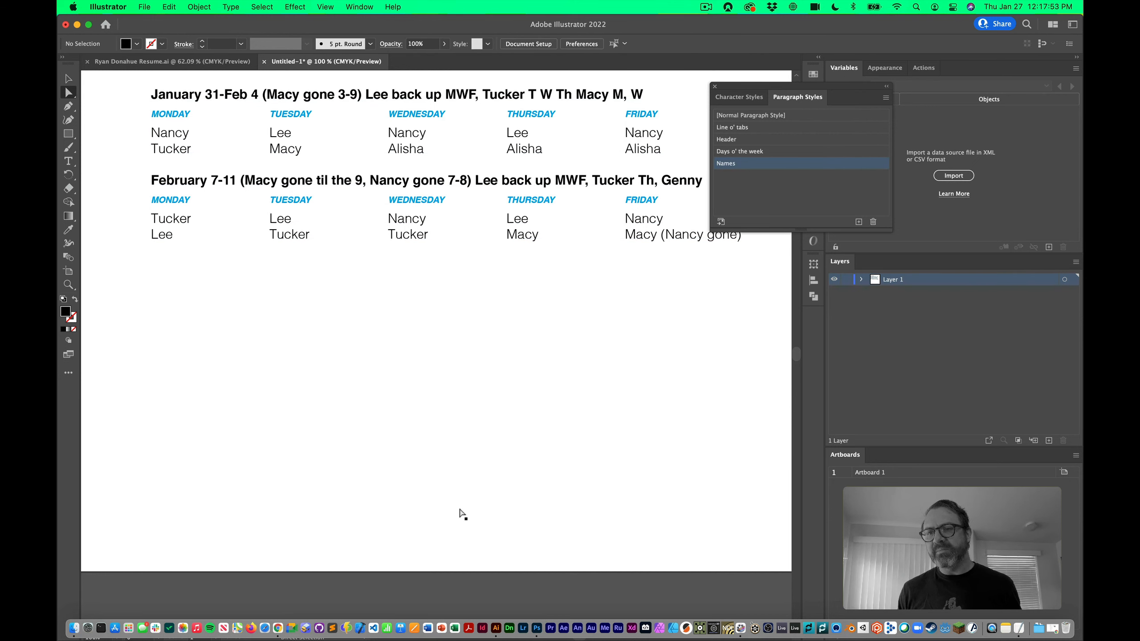
drag(460, 510, 446, 289)
drag(474, 445, 494, 553)
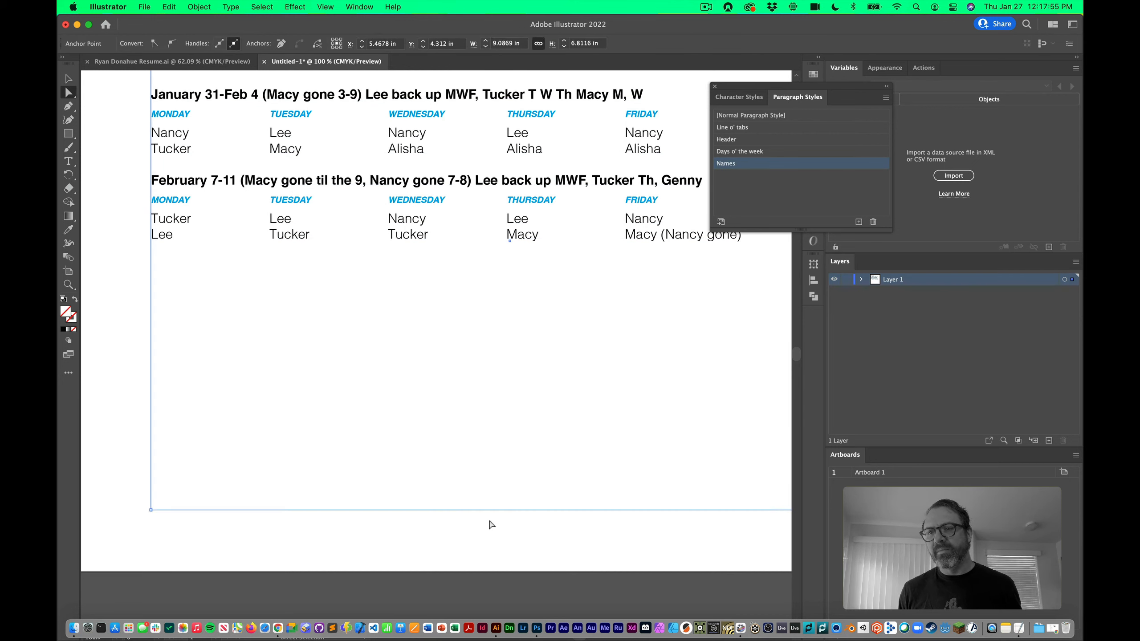
drag(491, 510, 491, 261)
click(167, 245)
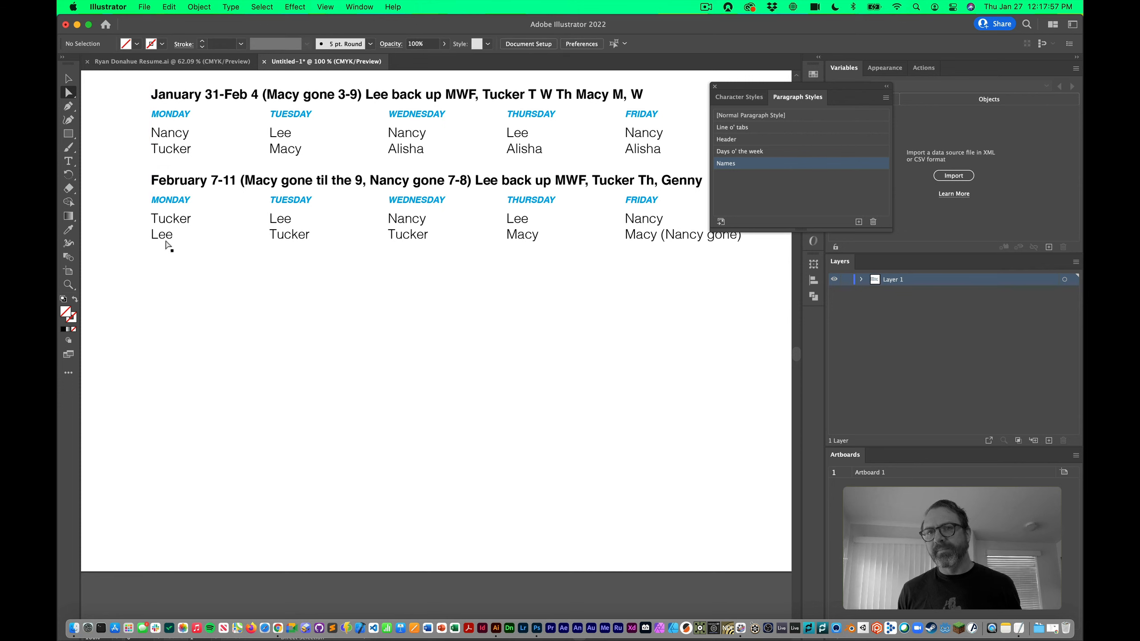
click(69, 161)
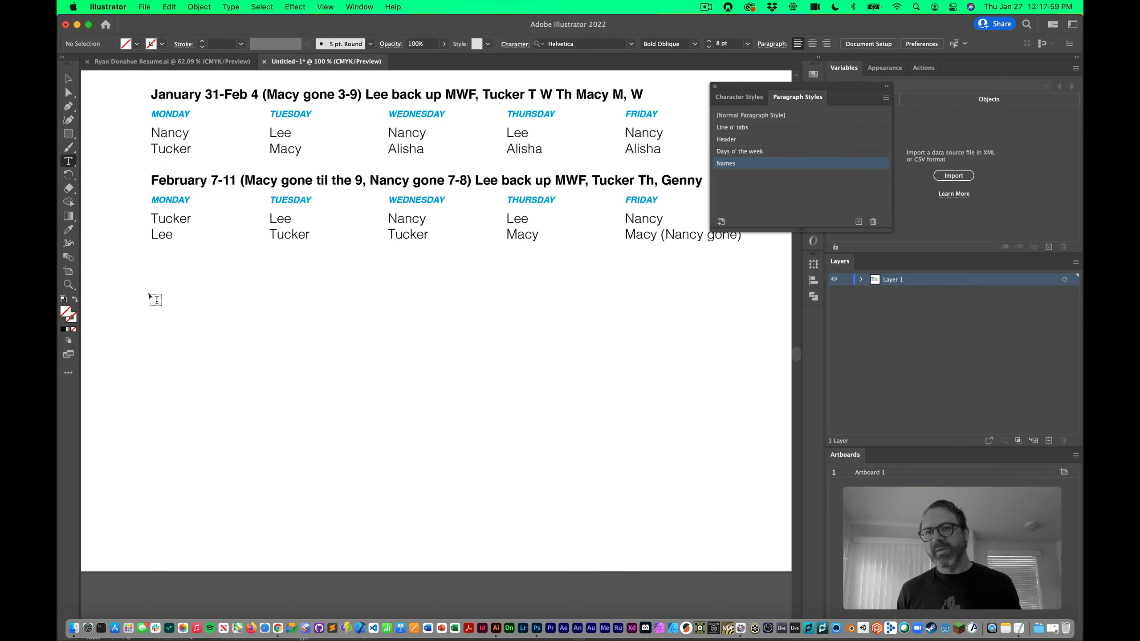
Draw an area-type frame below the schedule filled with placeholder text and select it
drag(150, 295, 483, 529)
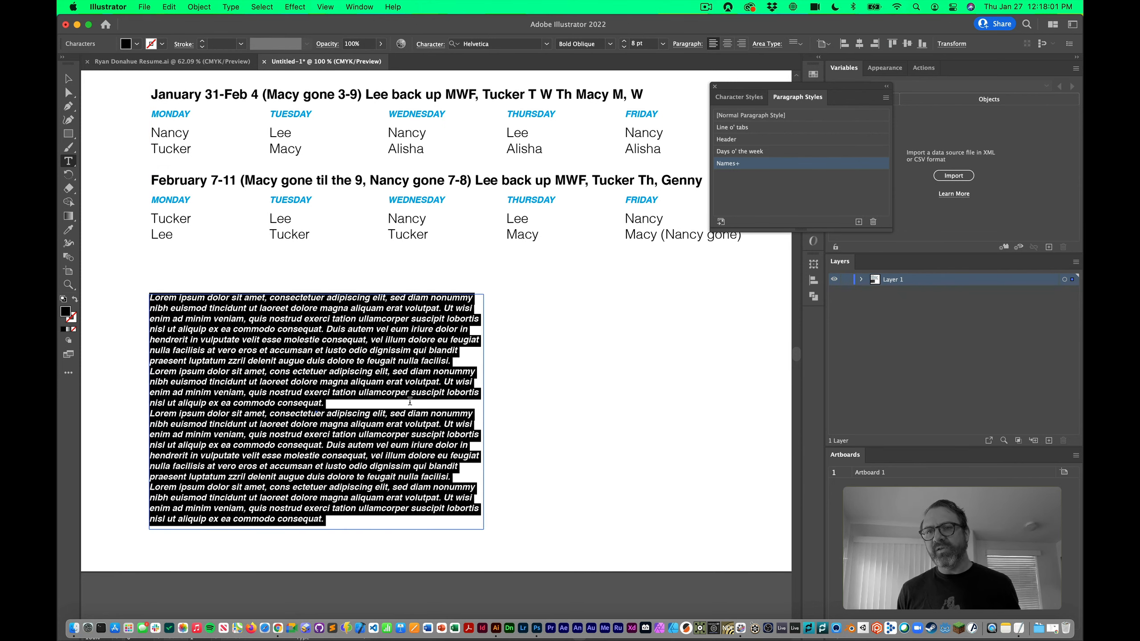
click(410, 401)
click(69, 80)
click(531, 359)
click(445, 353)
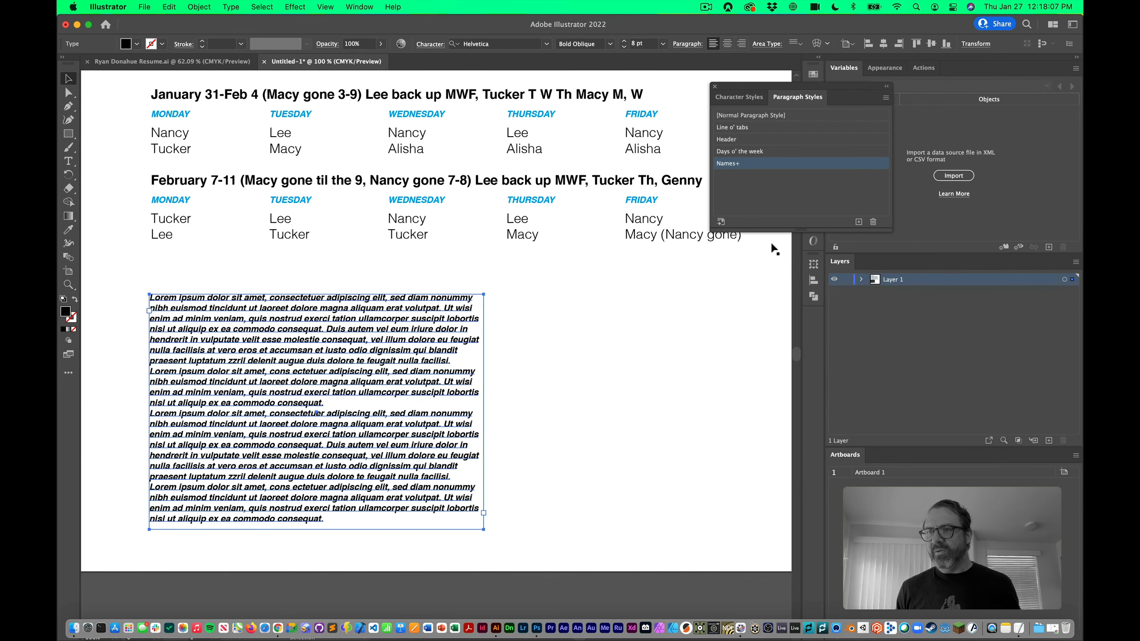
Create a new paragraph style from the placeholder text named Indents Example
click(858, 221)
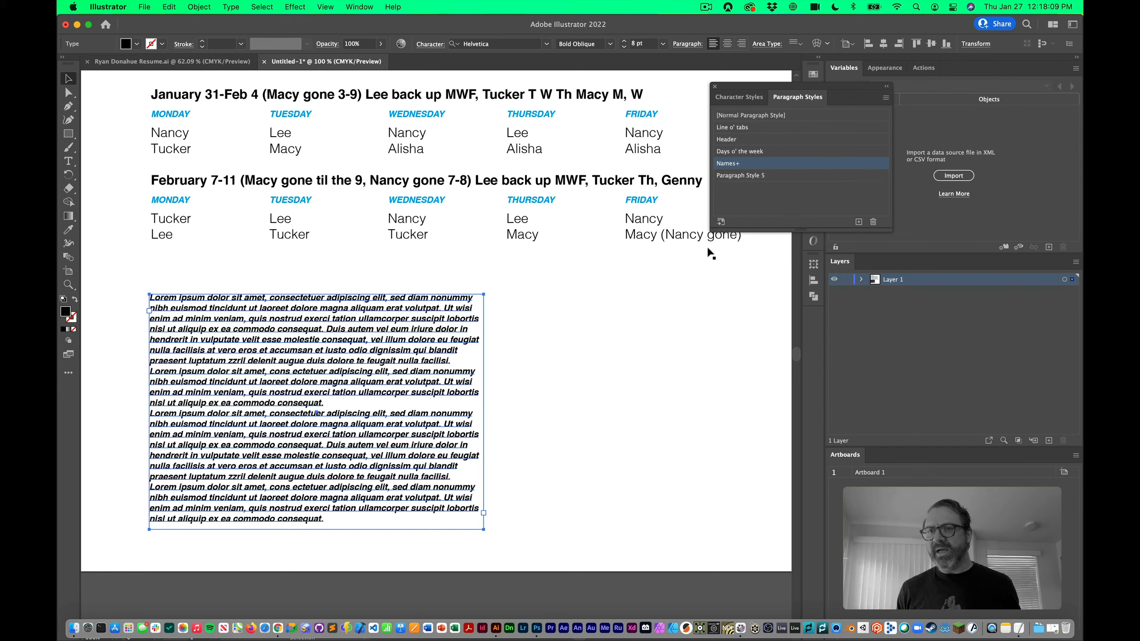
double_click(748, 175)
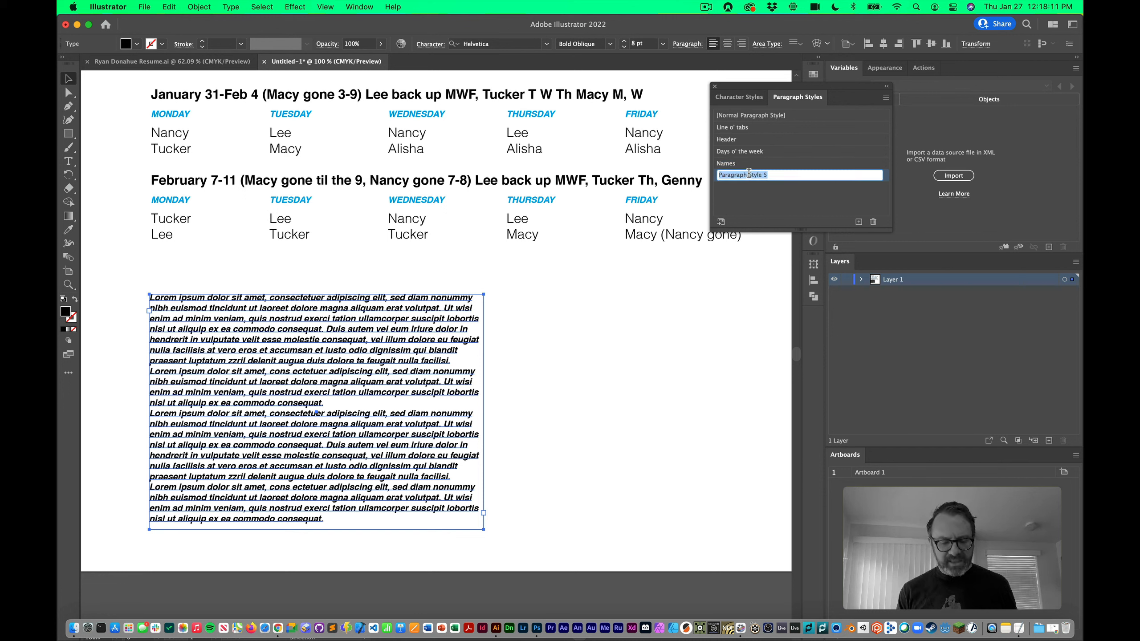
text(Indents Example)
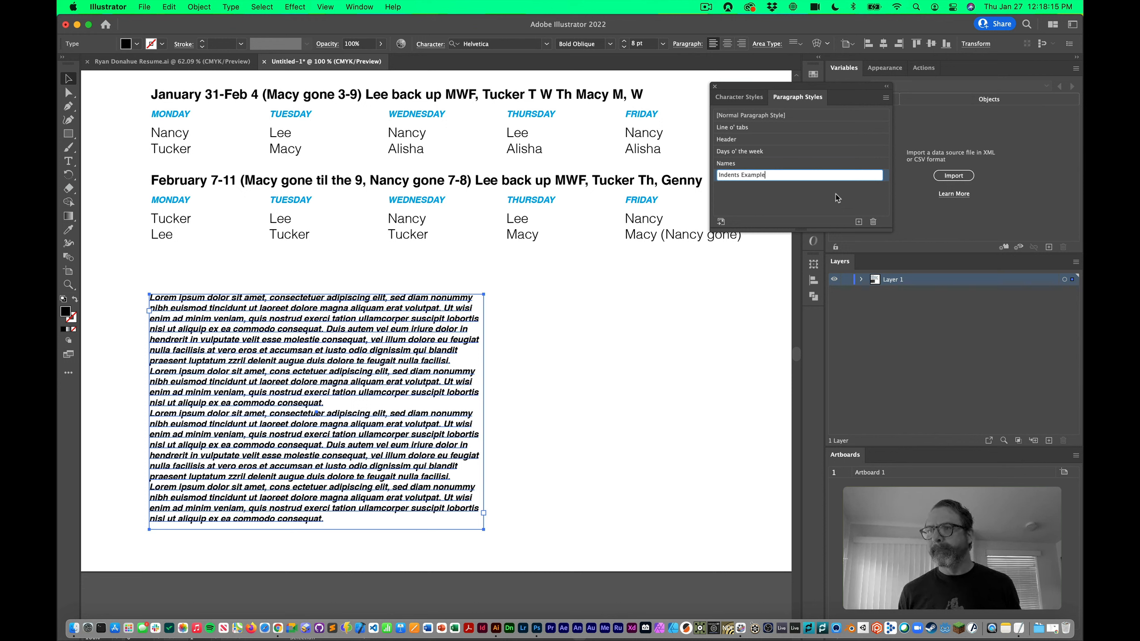
key(Return)
click(801, 176)
Give the Indents Example style a 20 pt first-line indent
double_click(801, 176)
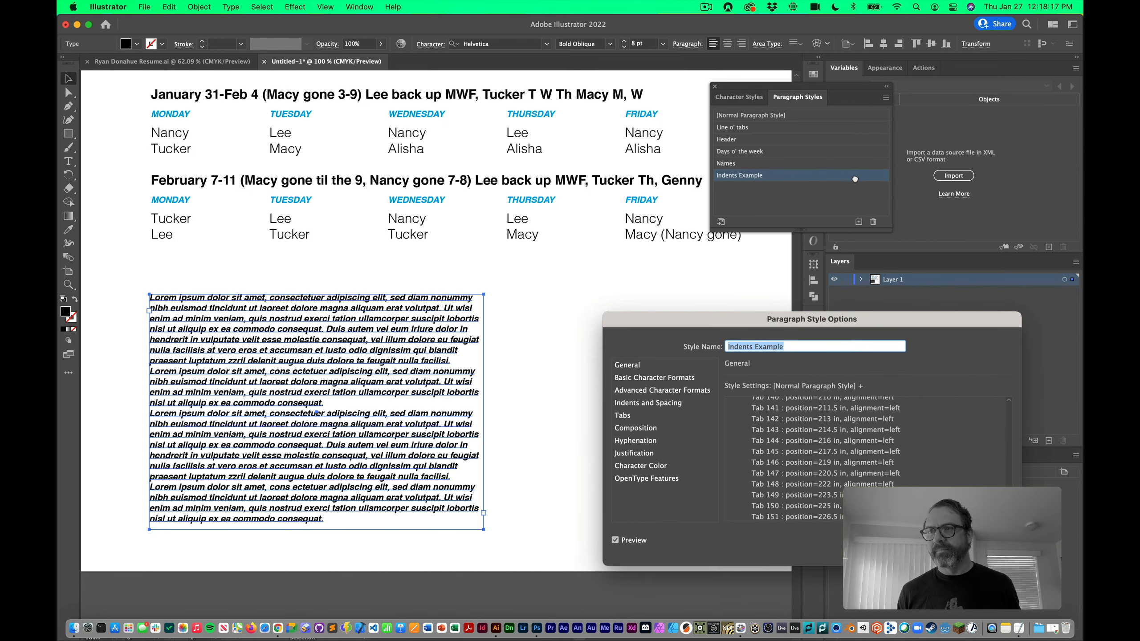
click(654, 404)
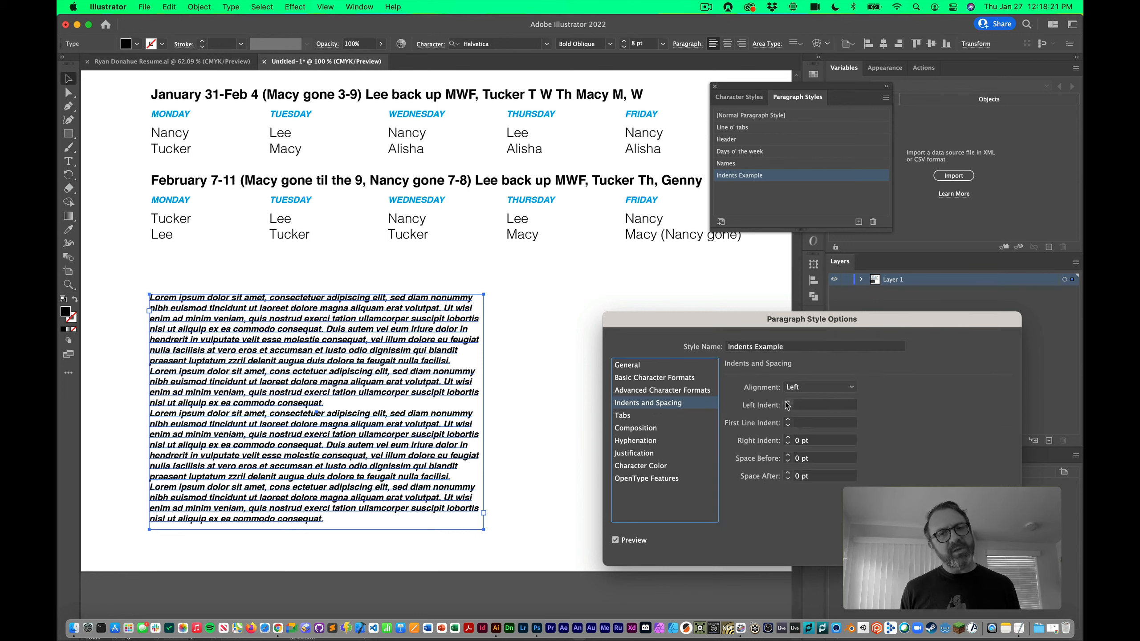
drag(787, 421, 788, 423)
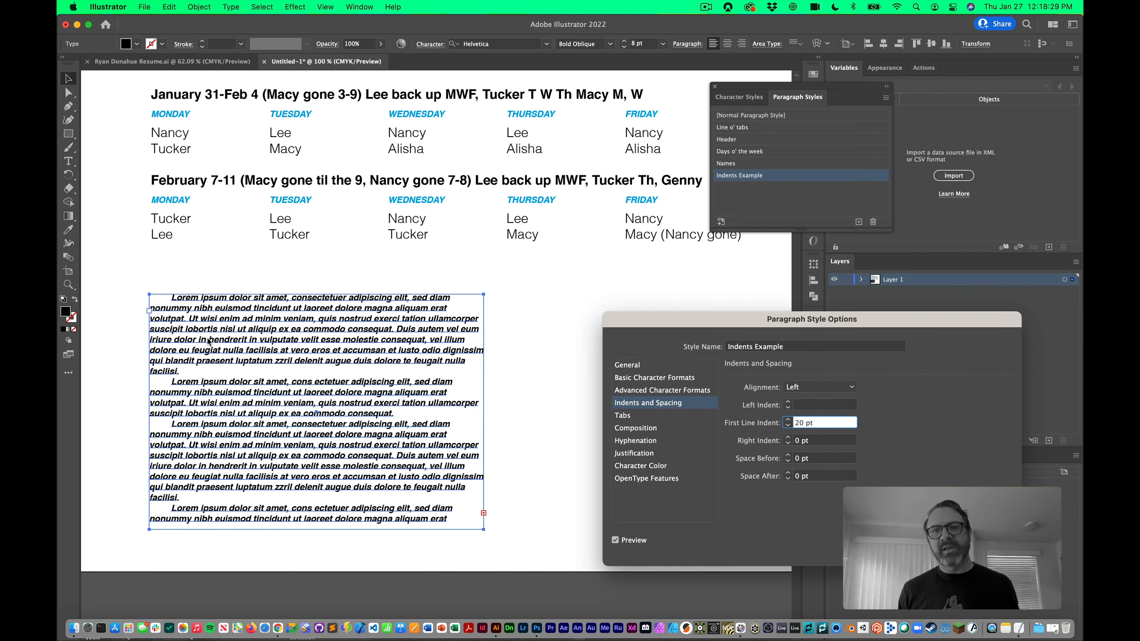
Set the Indents Example style to Helvetica Light, 9 pt size, with 13 pt leading
click(678, 378)
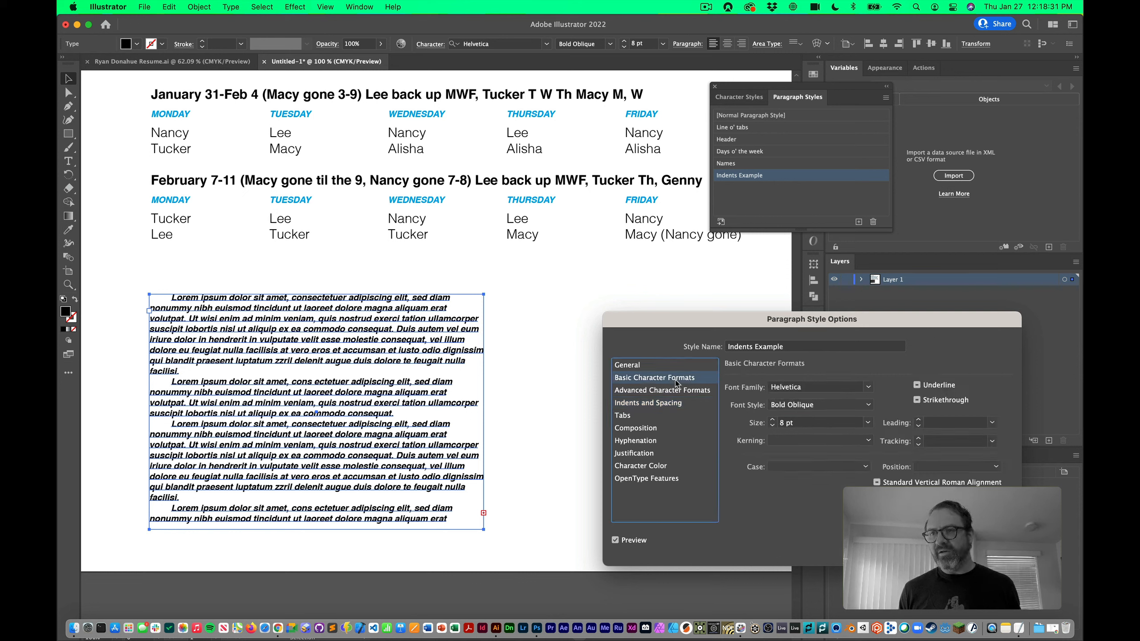
click(811, 405)
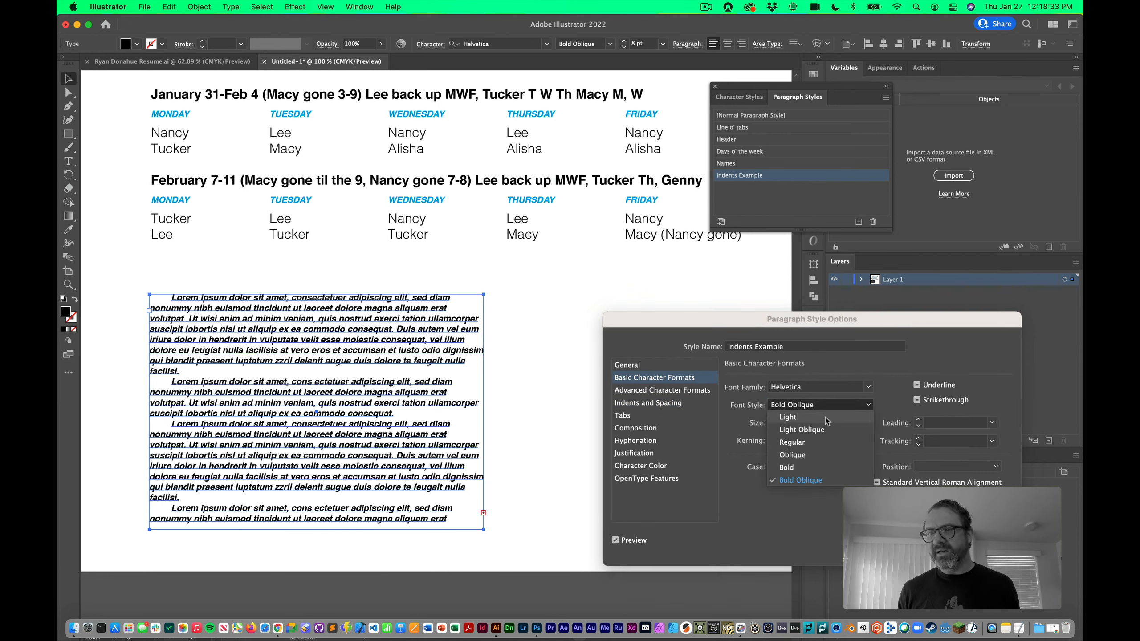
click(830, 420)
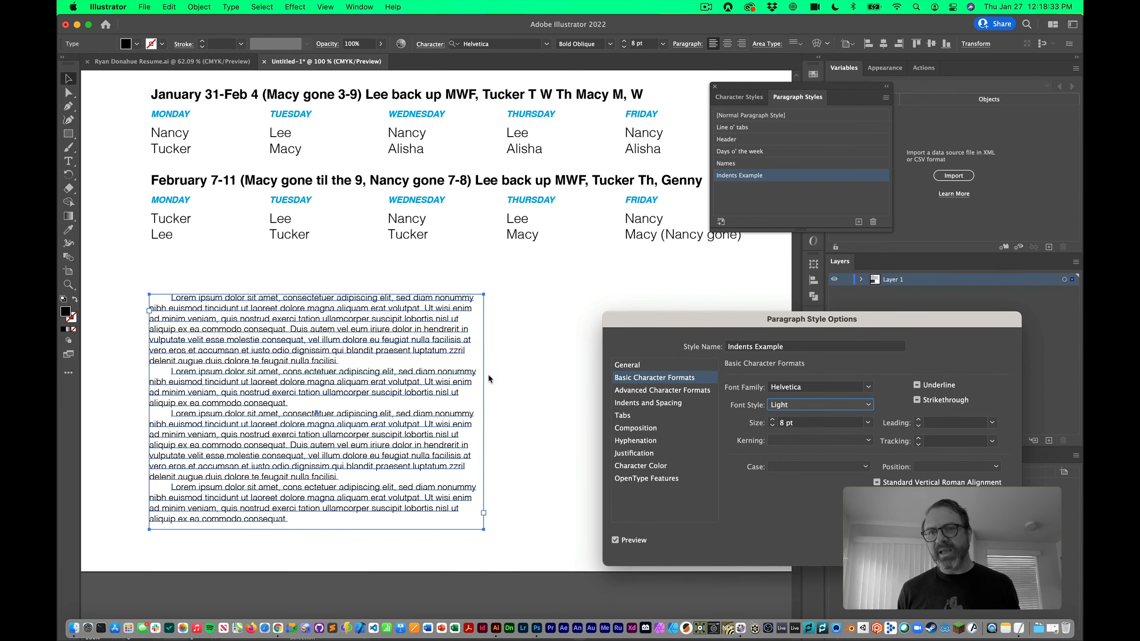
click(773, 419)
click(919, 420)
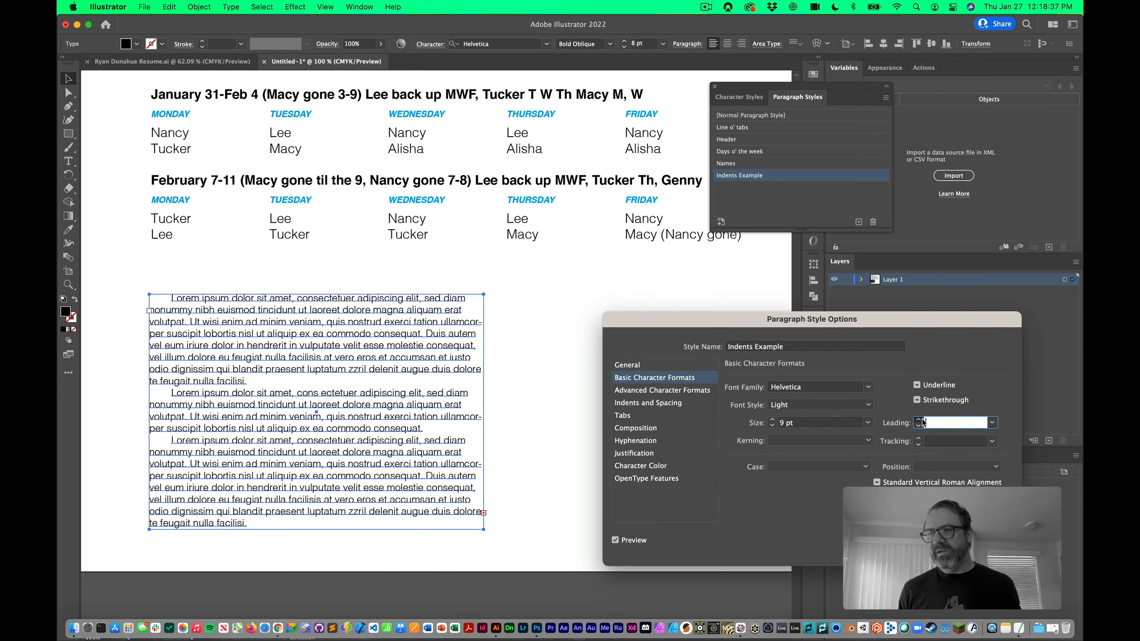
click(919, 420)
click(919, 420)
click(918, 420)
click(919, 419)
click(918, 420)
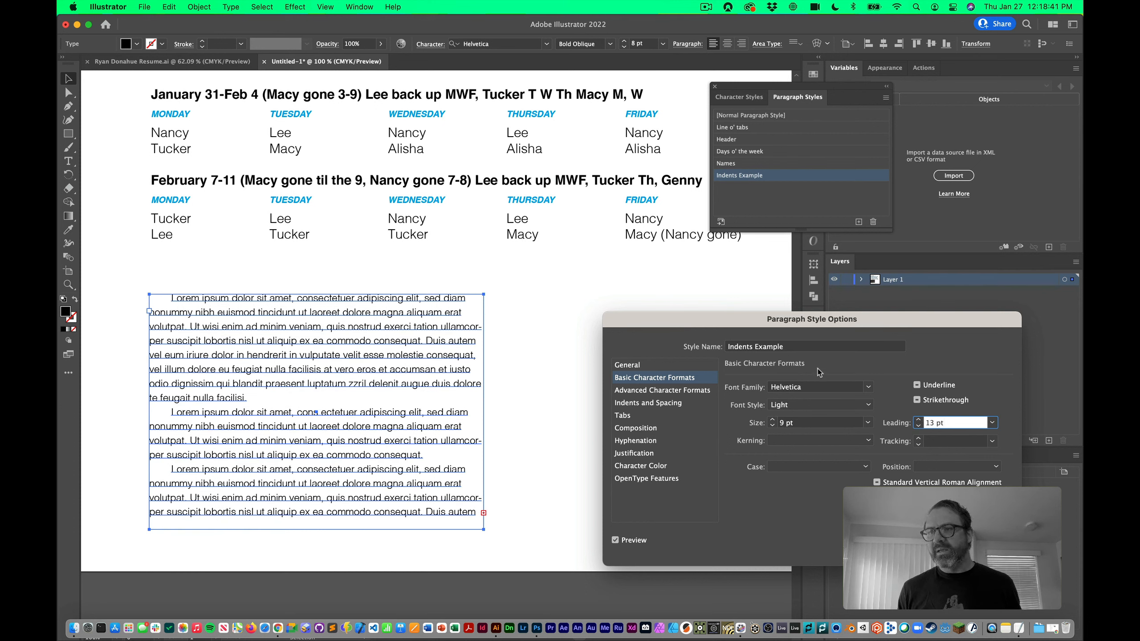
click(665, 403)
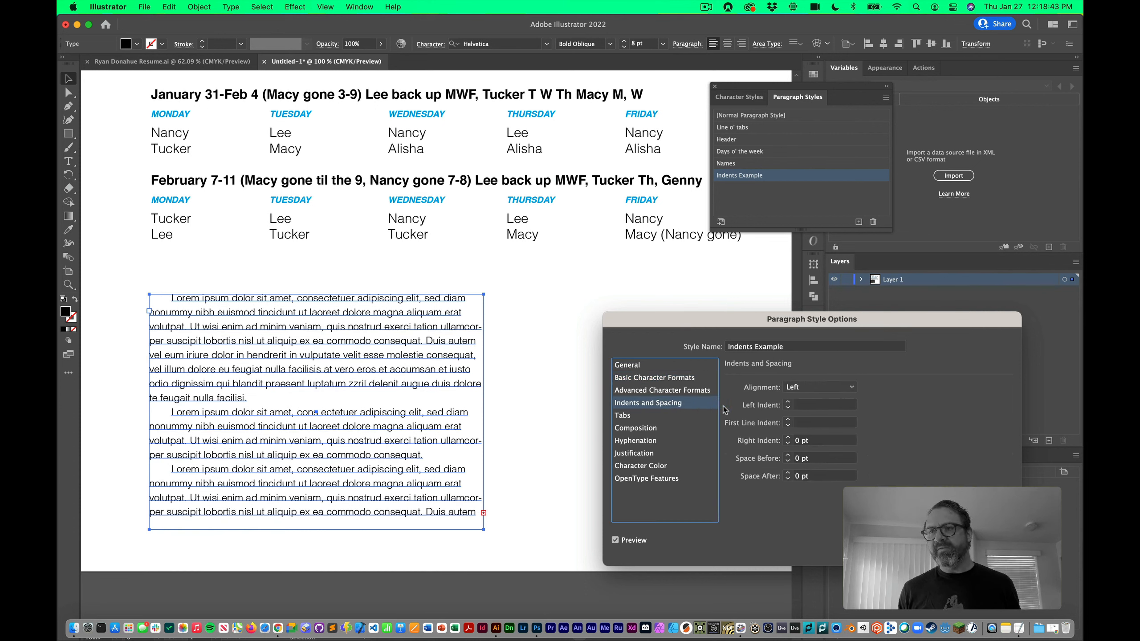
Try first-line indents of 40, 10 and 11 pt on the Indents Example style
click(788, 420)
click(788, 420)
click(788, 420)
click(788, 420)
click(788, 420)
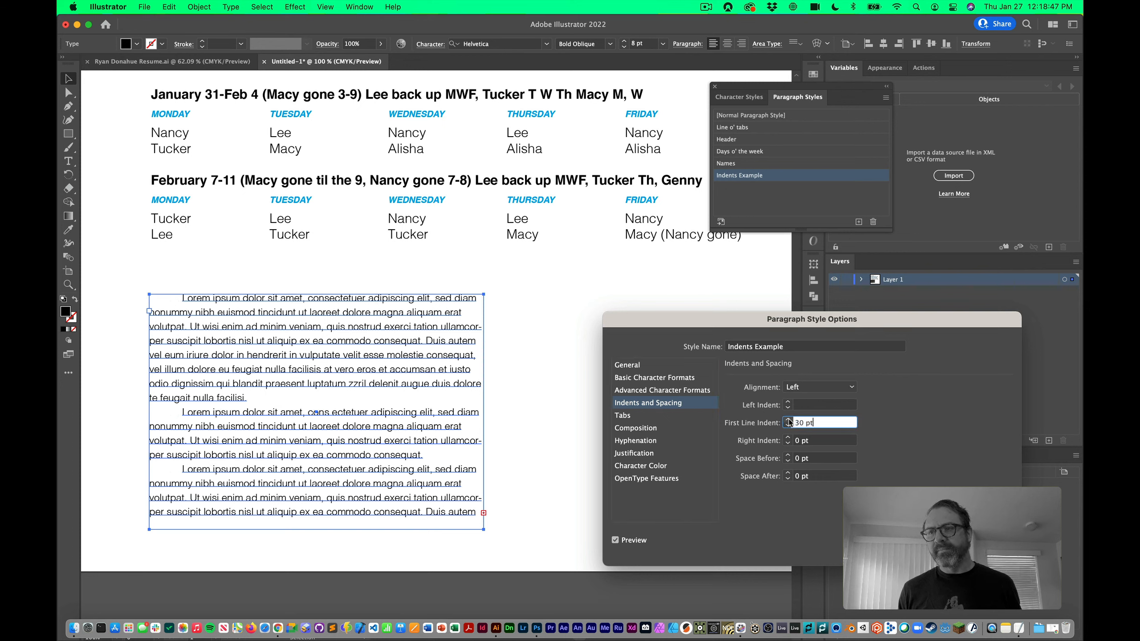
click(788, 420)
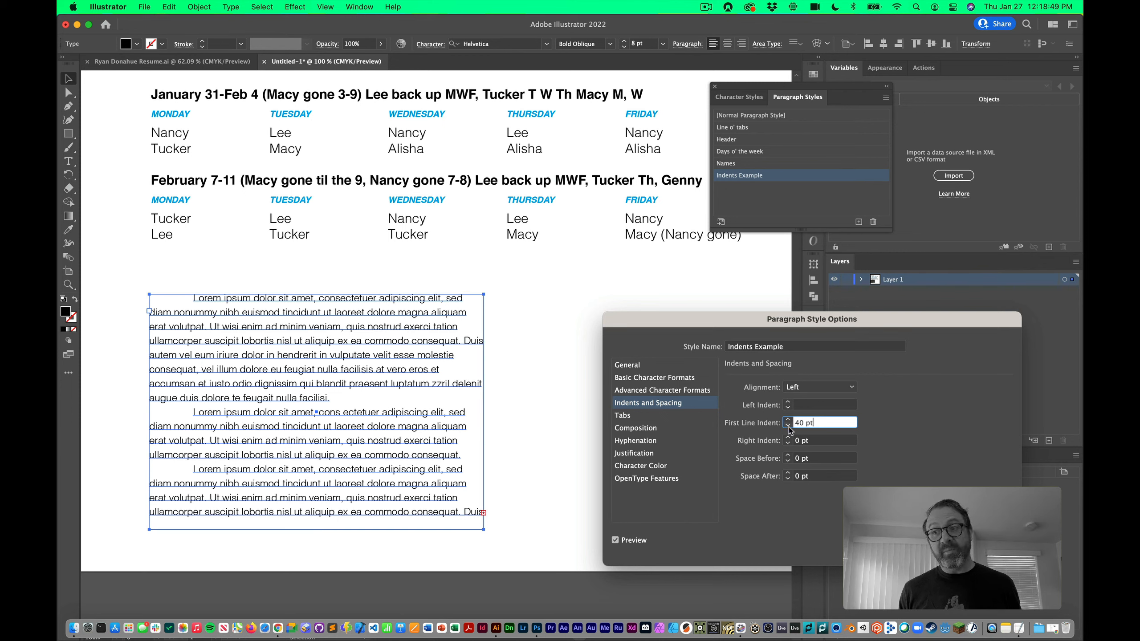
click(788, 426)
click(788, 426)
click(788, 427)
click(788, 419)
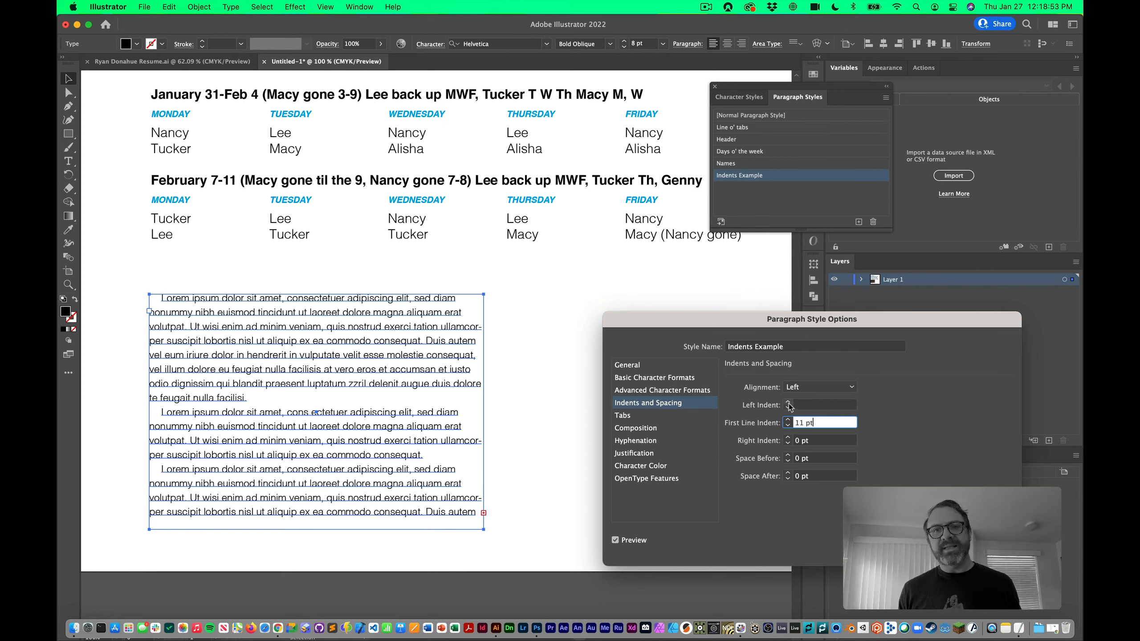
Try a 70 pt left indent and a 50 pt right indent
shift+click(788, 403)
shift+click(788, 402)
shift+click(788, 402)
shift+click(788, 403)
shift+click(788, 403)
shift+click(788, 402)
shift+click(788, 403)
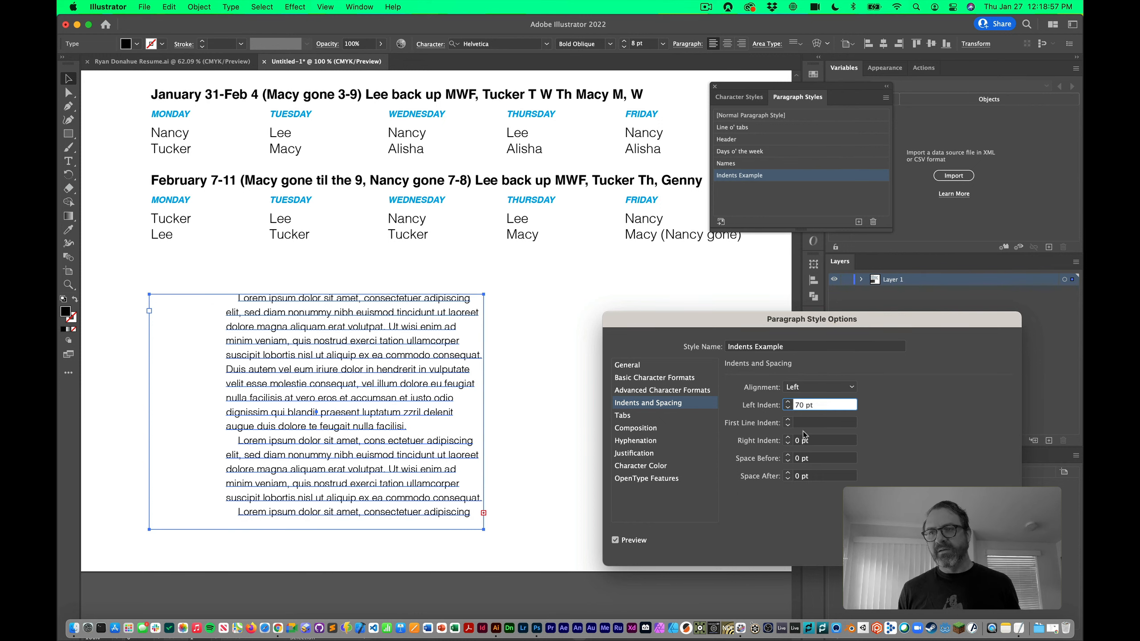
shift+click(788, 438)
shift+click(788, 438)
shift+click(788, 439)
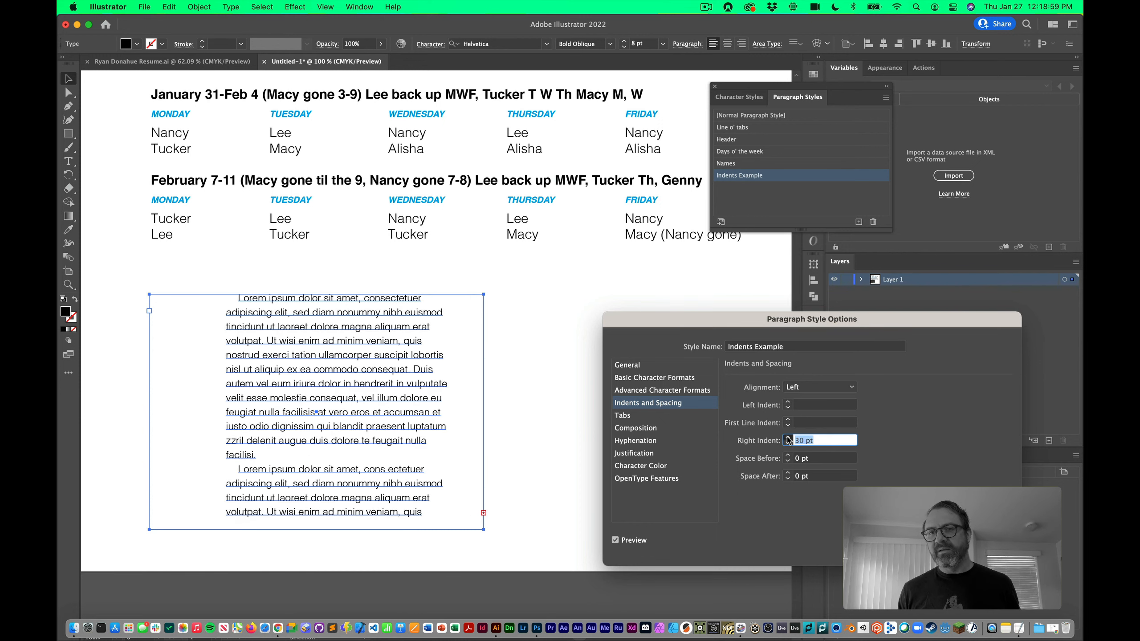
shift+click(789, 438)
shift+click(788, 438)
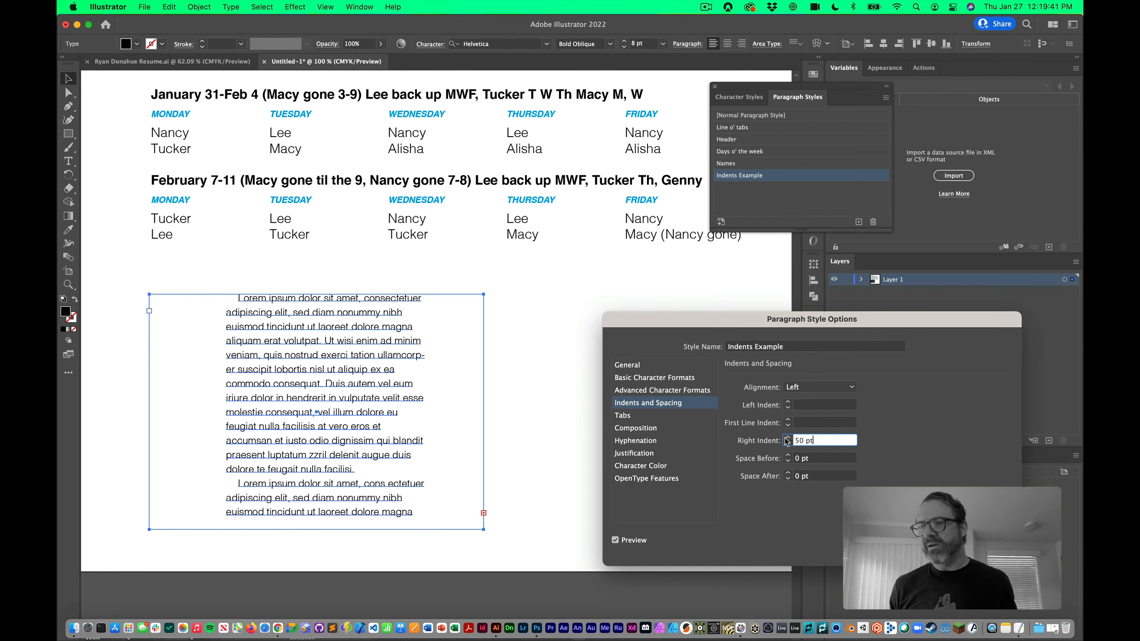
Enter the final indents: Left 0 pt, First Line 20 pt, Right 0 pt
drag(820, 440, 771, 443)
text(0)
key(shift+Tab)
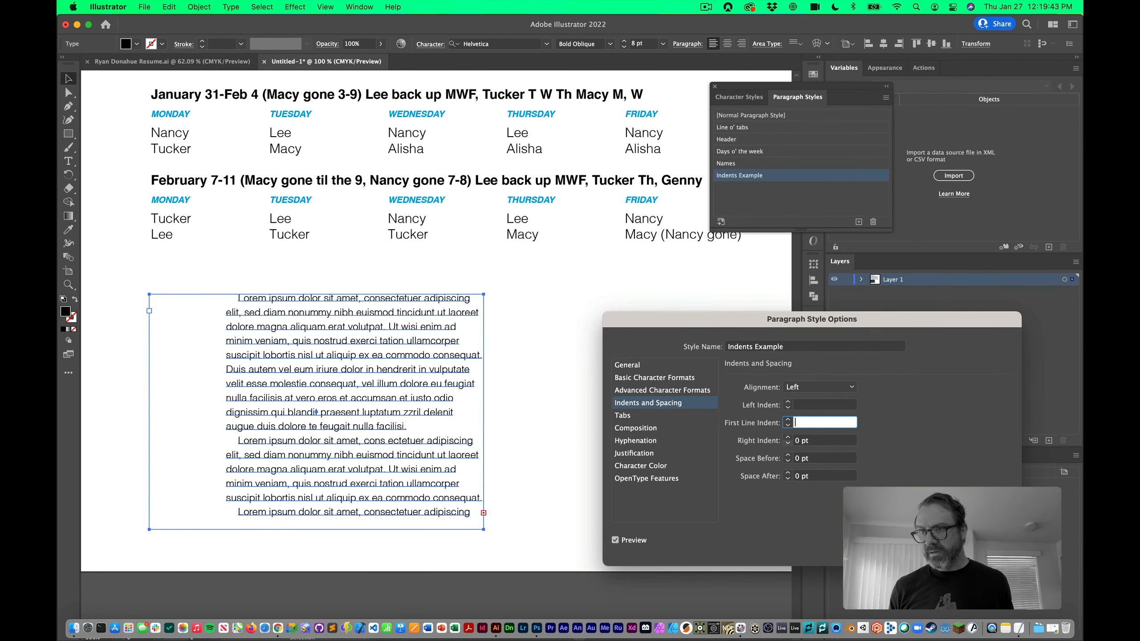
key(shift+Tab)
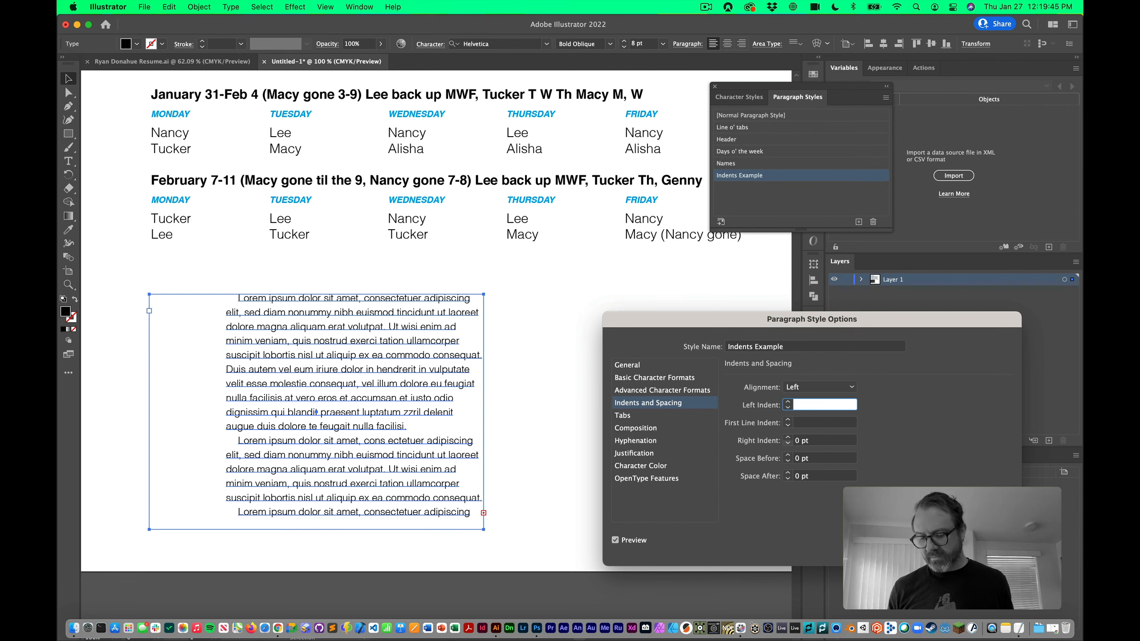
text(20)
key(Tab)
text(0)
key(Tab)
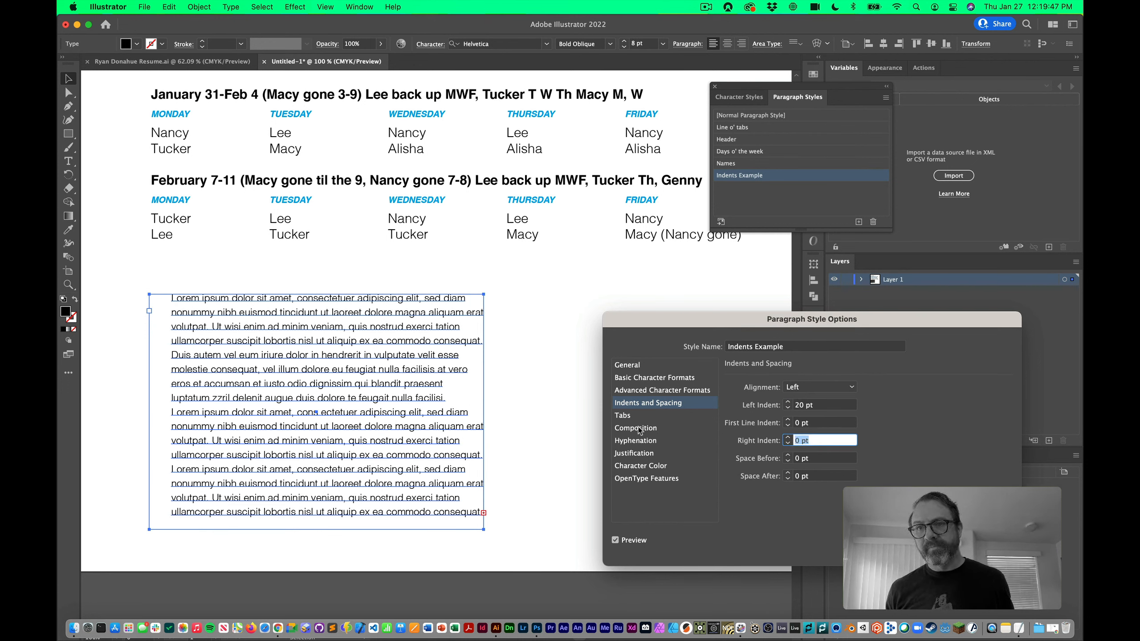
drag(850, 407, 784, 406)
text(0)
key(Tab)
text(20)
key(Tab)
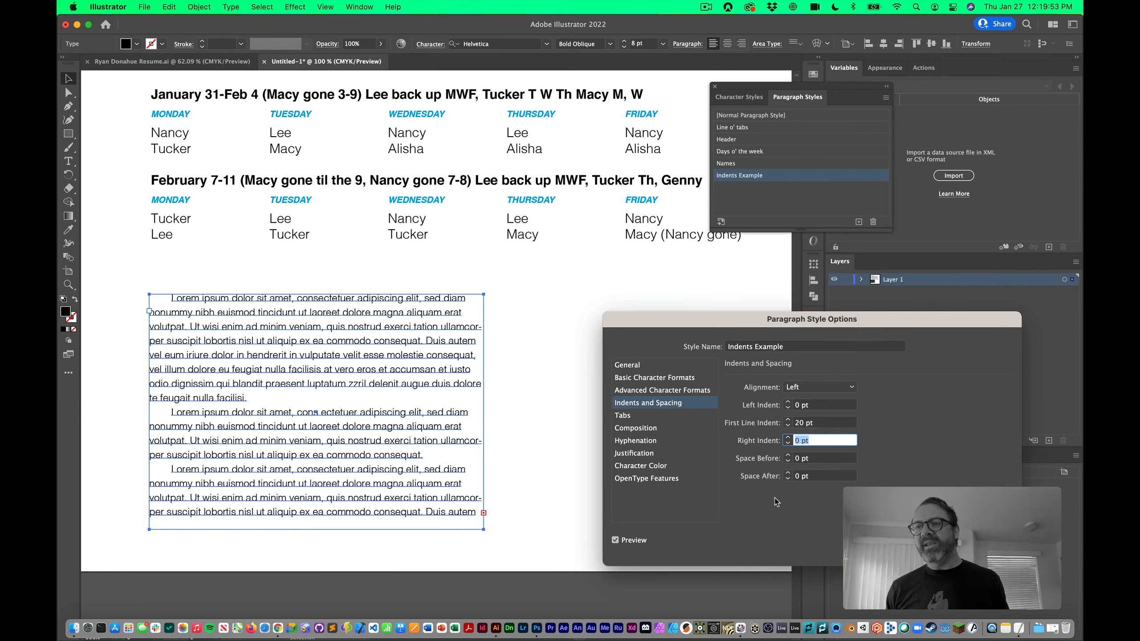
Adjust the Indents Example style's paragraph spacing to 3 pt Space Before and 6 pt Space After
click(788, 475)
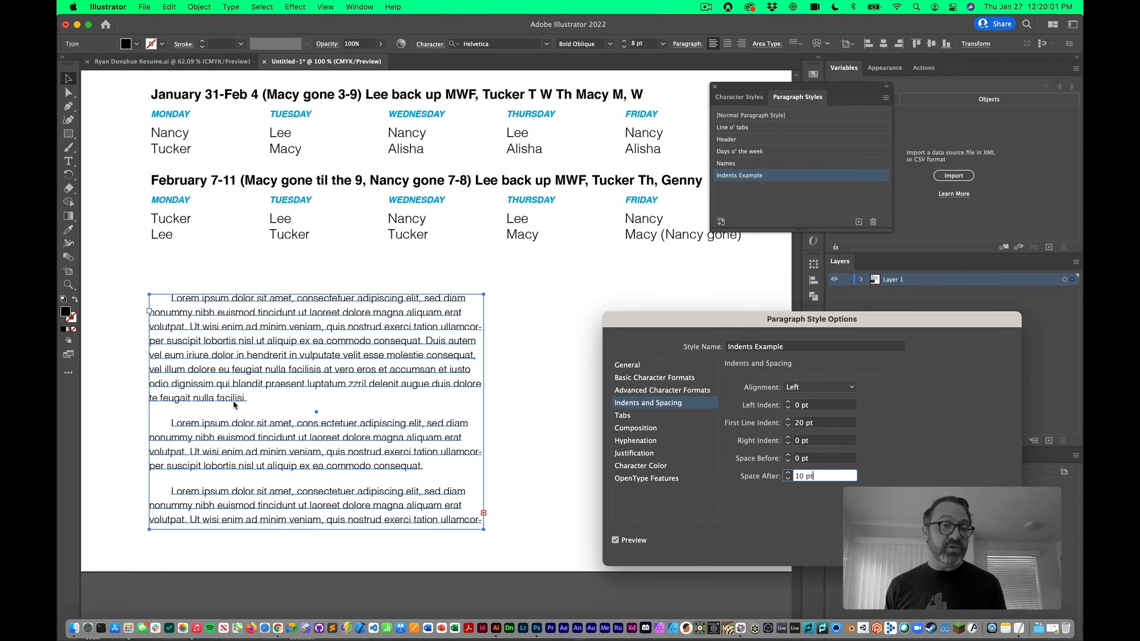
click(788, 455)
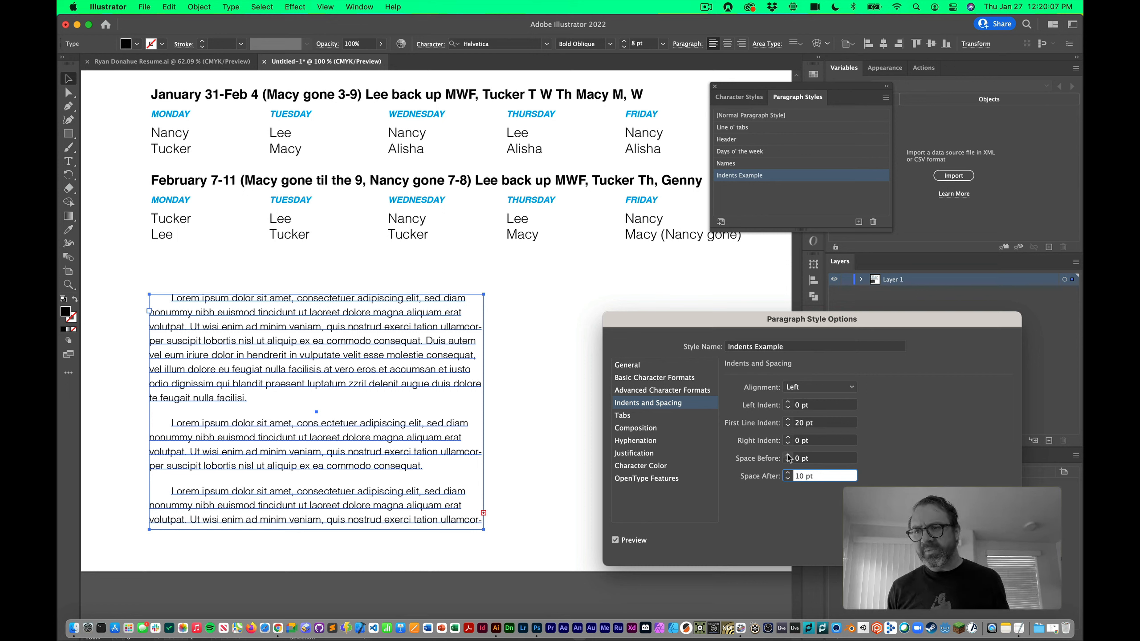
click(788, 462)
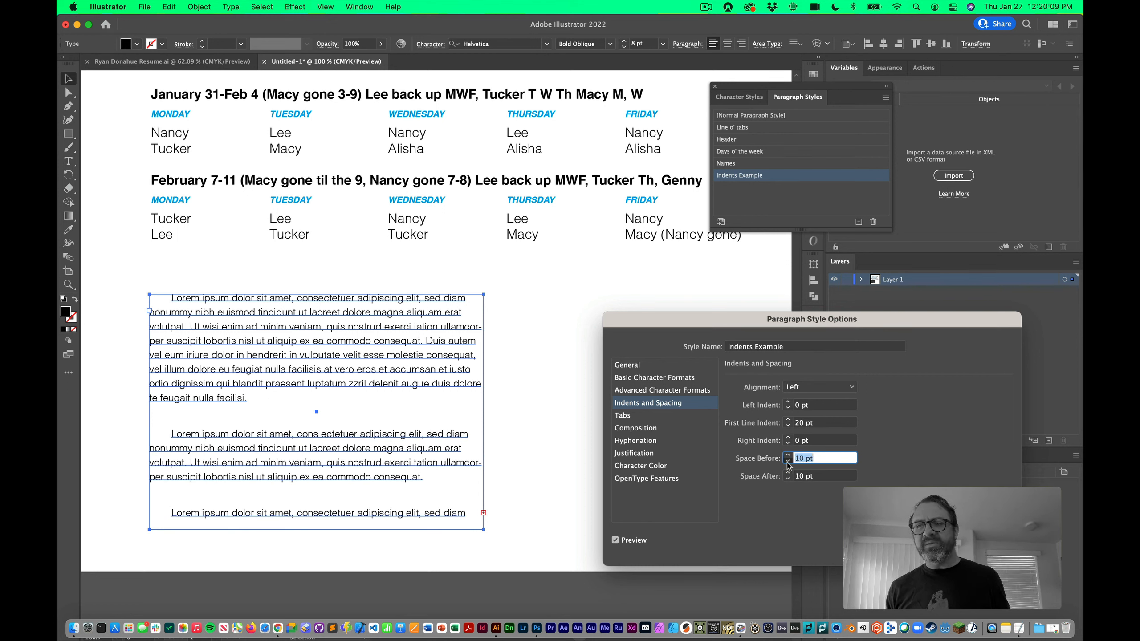
click(788, 462)
click(787, 461)
click(788, 478)
click(789, 478)
click(789, 478)
click(789, 479)
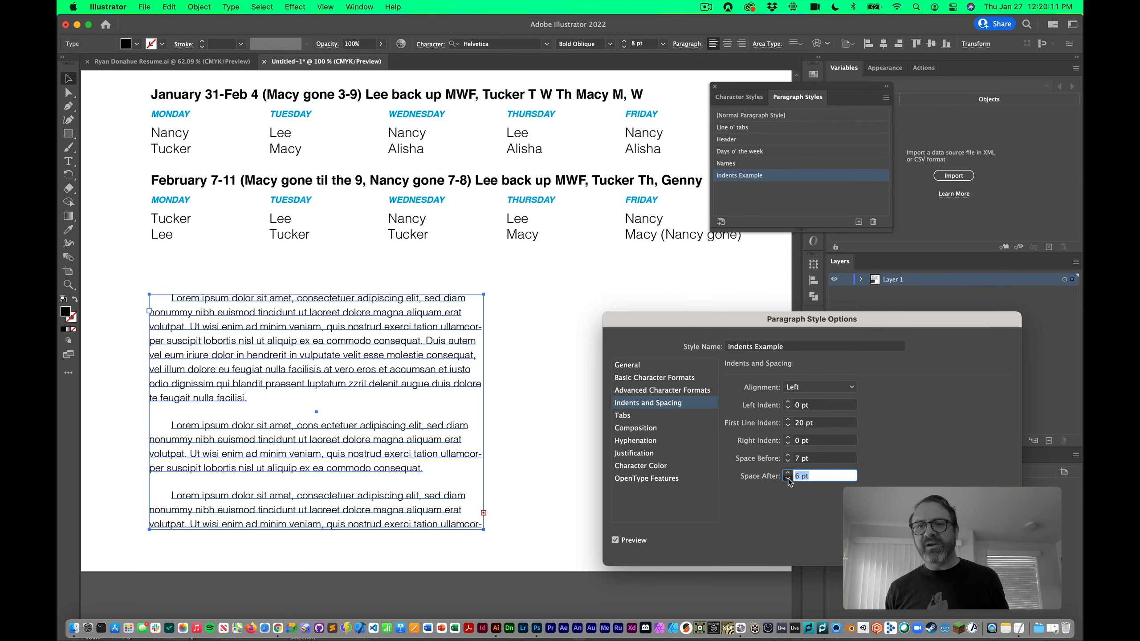
click(788, 456)
click(789, 461)
click(788, 461)
click(788, 462)
click(788, 462)
click(789, 462)
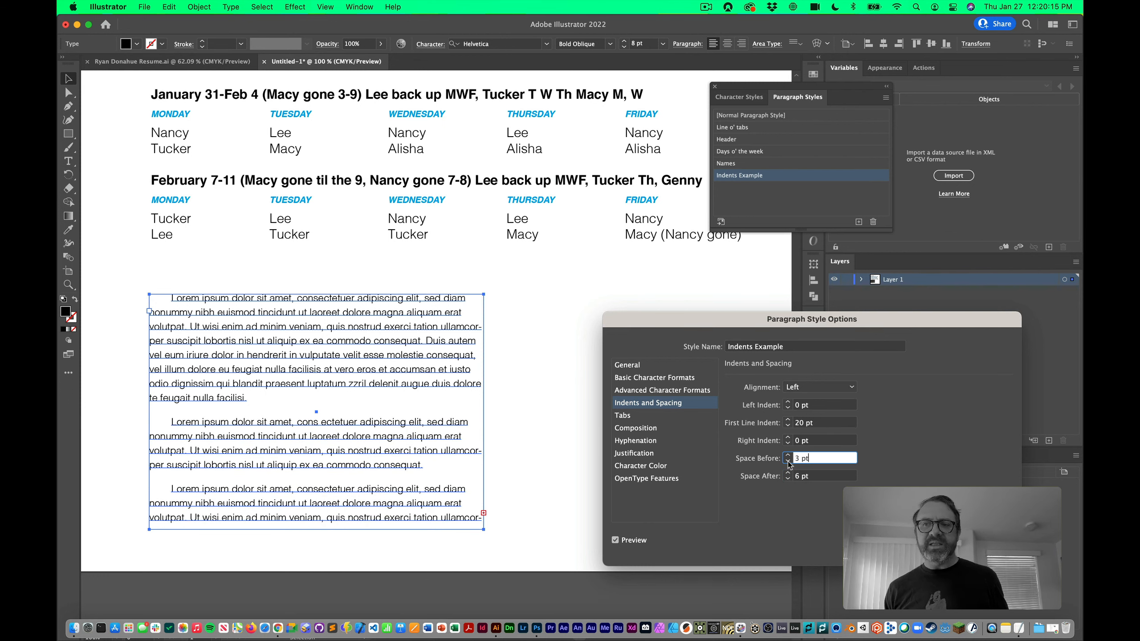